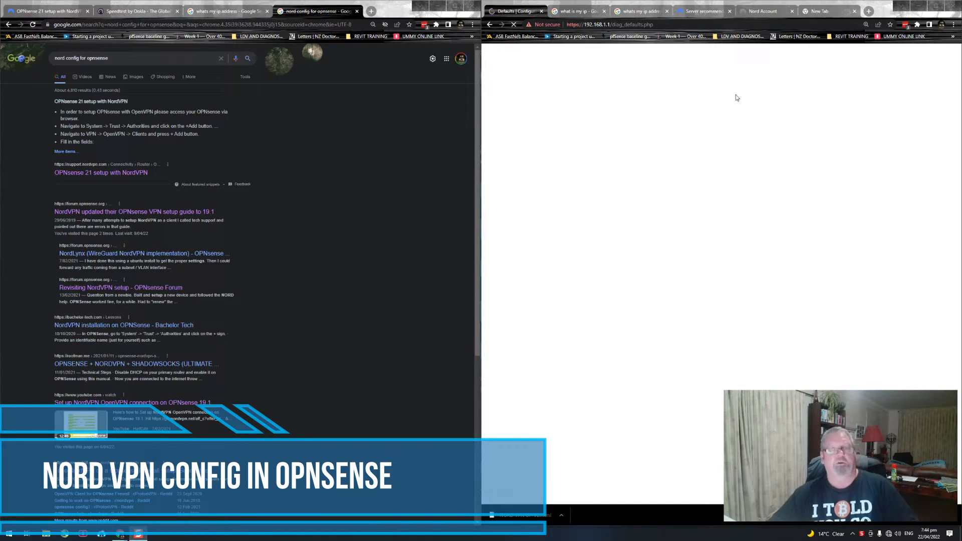
Step: Shorten the firewall address to 192.168.1.1 and try to load its web interface
double_click(660, 24)
key(BackSpace)
key(BackSpace)
key(BackSpace)
key(BackSpace)
key(BackSpace)
key(BackSpace)
key(BackSpace)
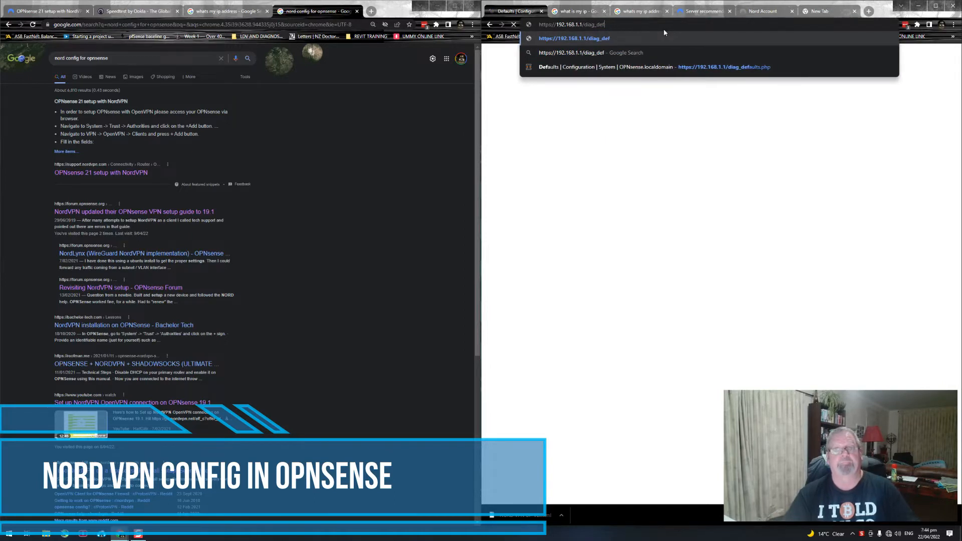
key(BackSpace)
key(BackSpace)
key(BackSpace)
key(BackSpace)
key(BackSpace)
key(BackSpace)
key(BackSpace)
key(BackSpace)
key(BackSpace)
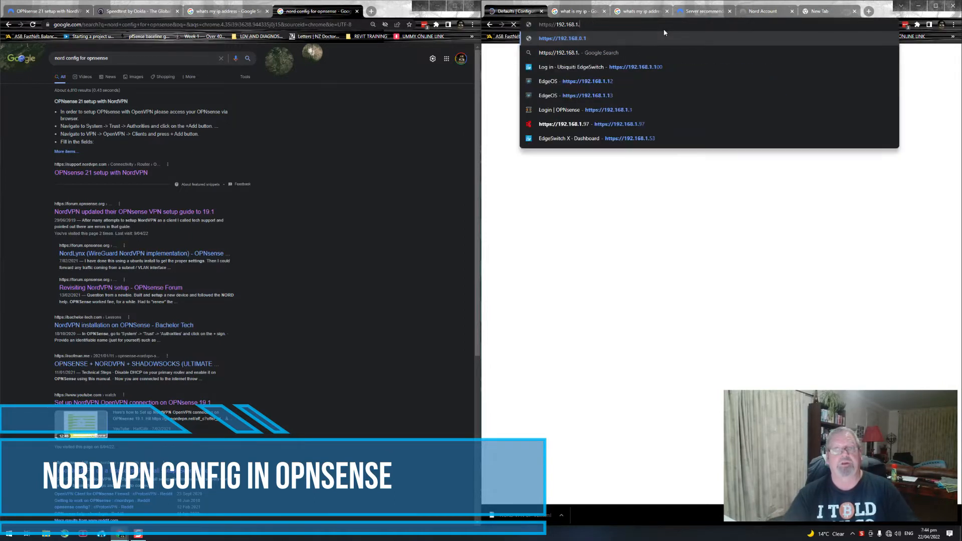
key(Return)
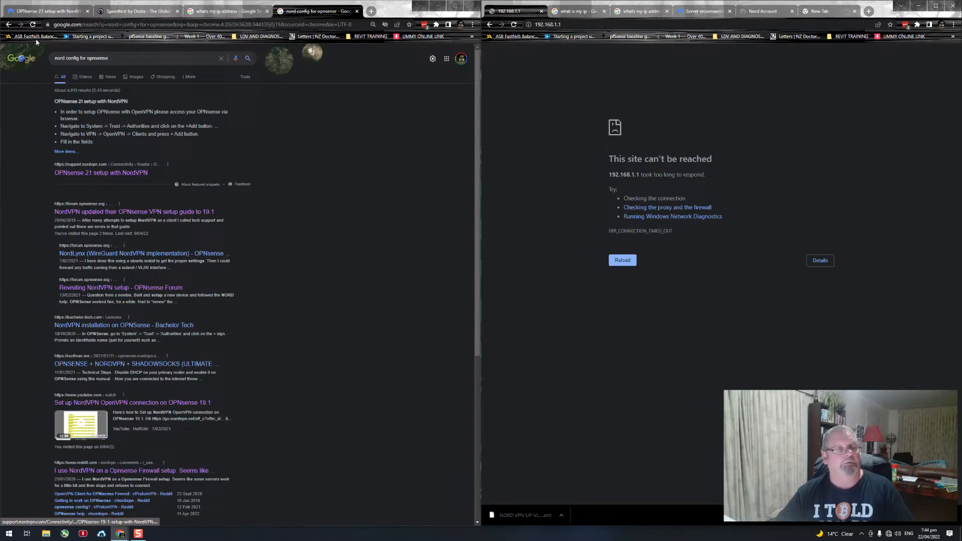
Step: Bring up the NordVPN support guide for OPNsense 21 and return to its first setup steps
click(31, 13)
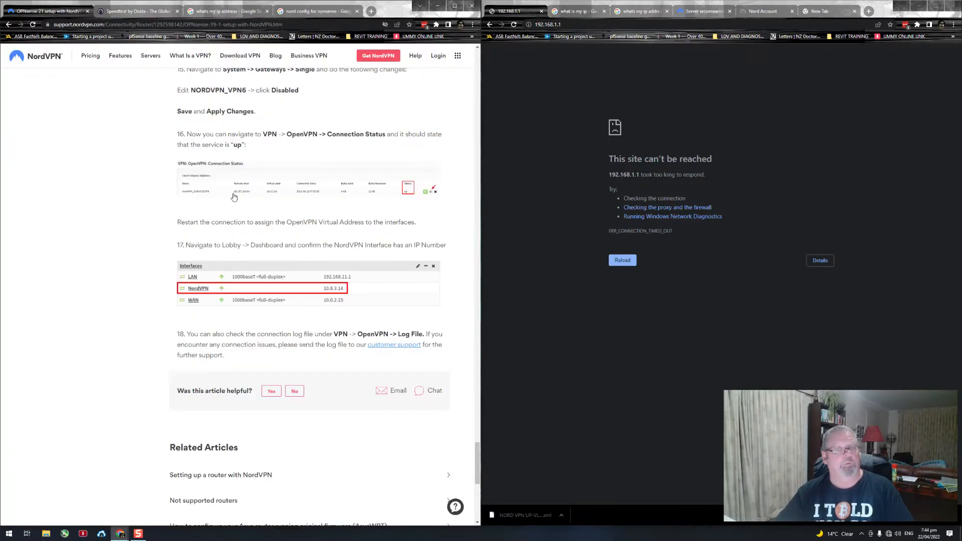
scroll(235, 198, up, 15)
scroll(192, 201, up, 20)
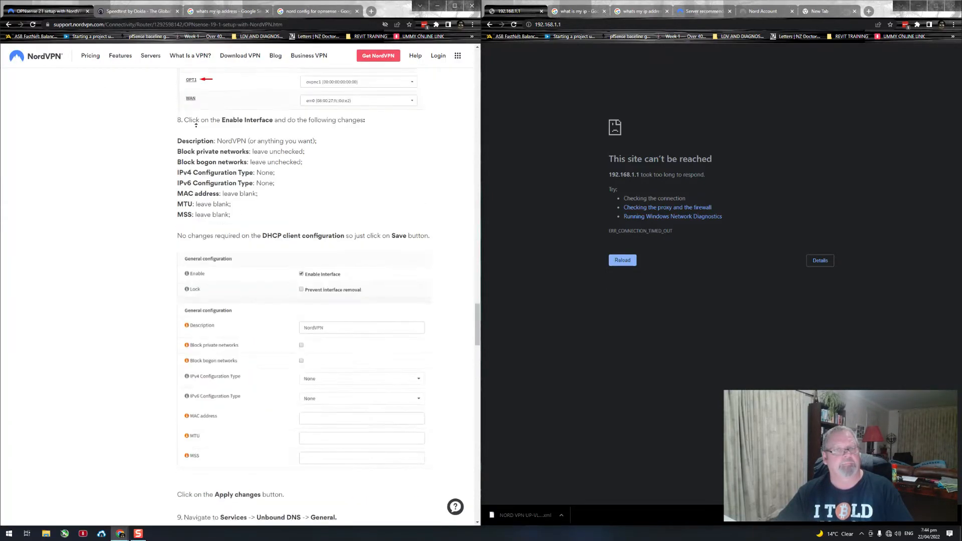
scroll(209, 219, down, 2)
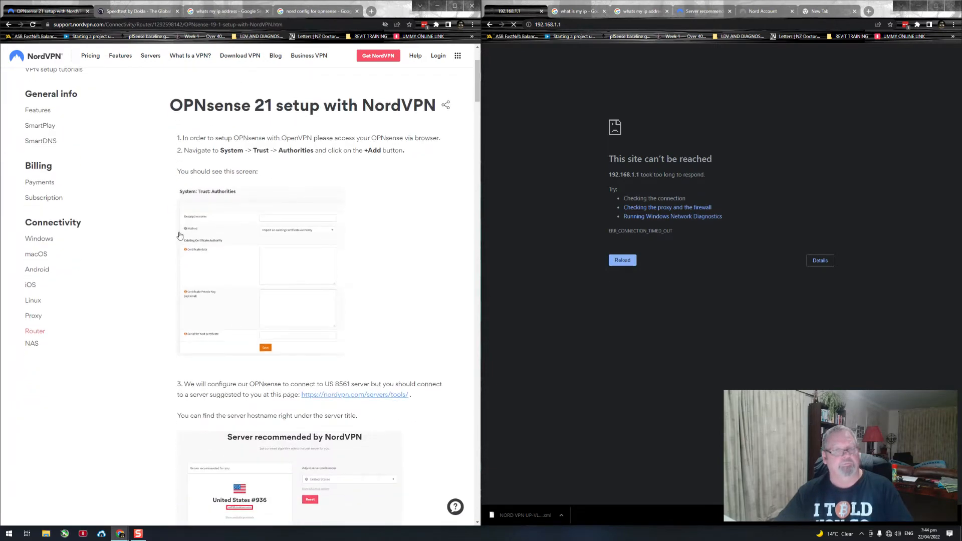
Step: Reload 192.168.1.1 and proceed past the certificate warning to the OPNsense login page
click(620, 261)
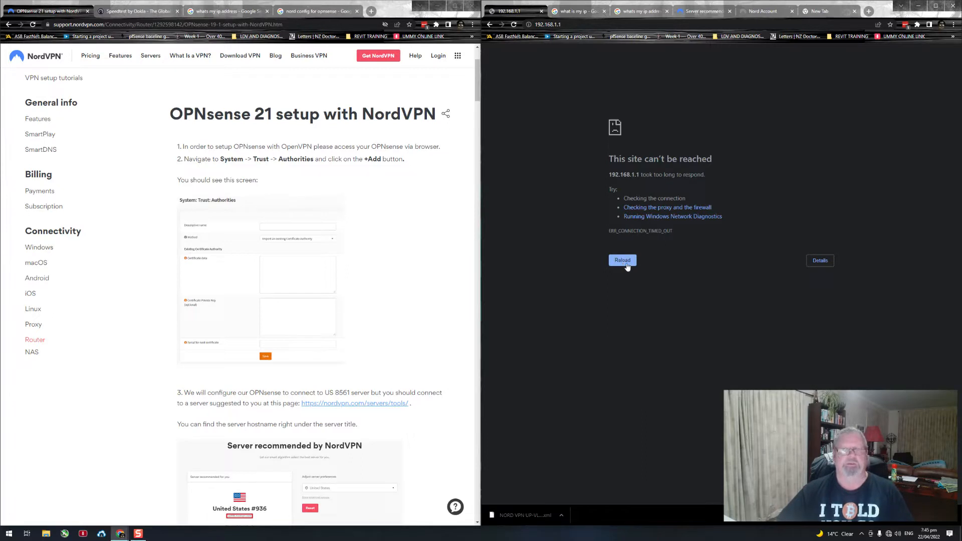
click(622, 262)
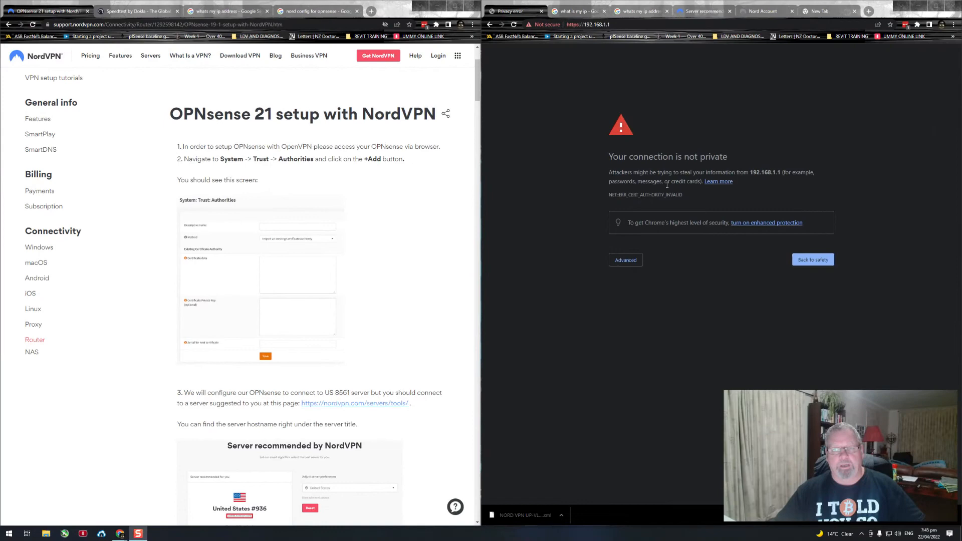
click(627, 260)
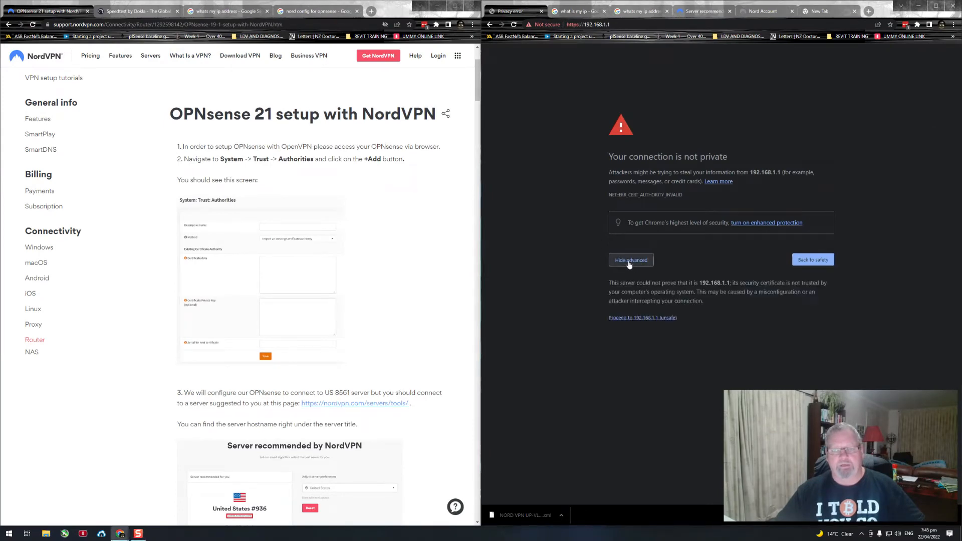
click(632, 319)
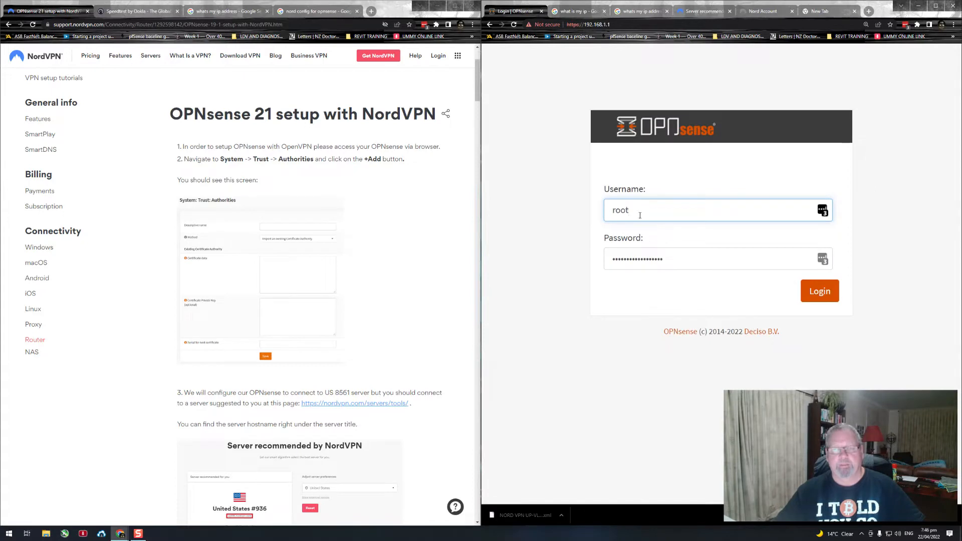
Step: Log in to OPNsense as root with the account password, and decline updating the saved password in LastPass
key(Tab)
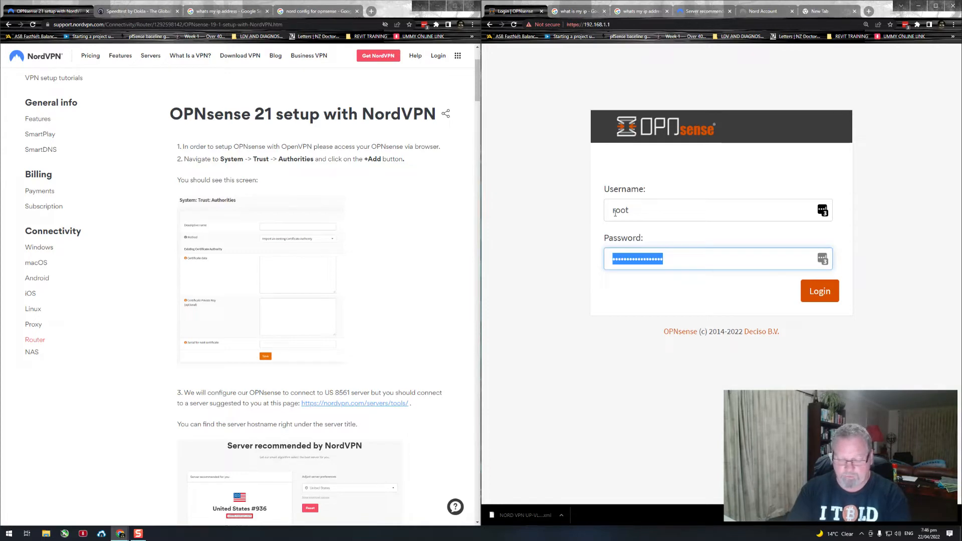
text(•••••••)
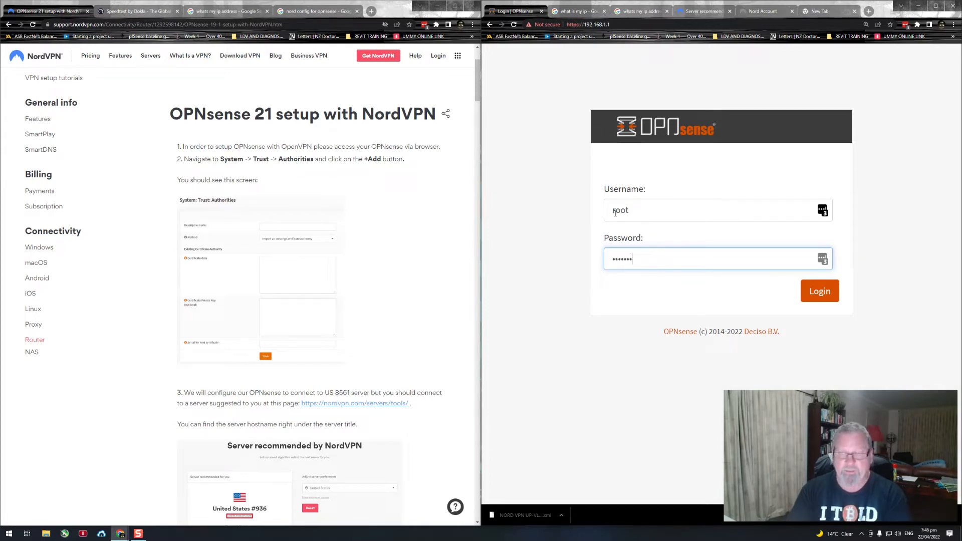
key(Return)
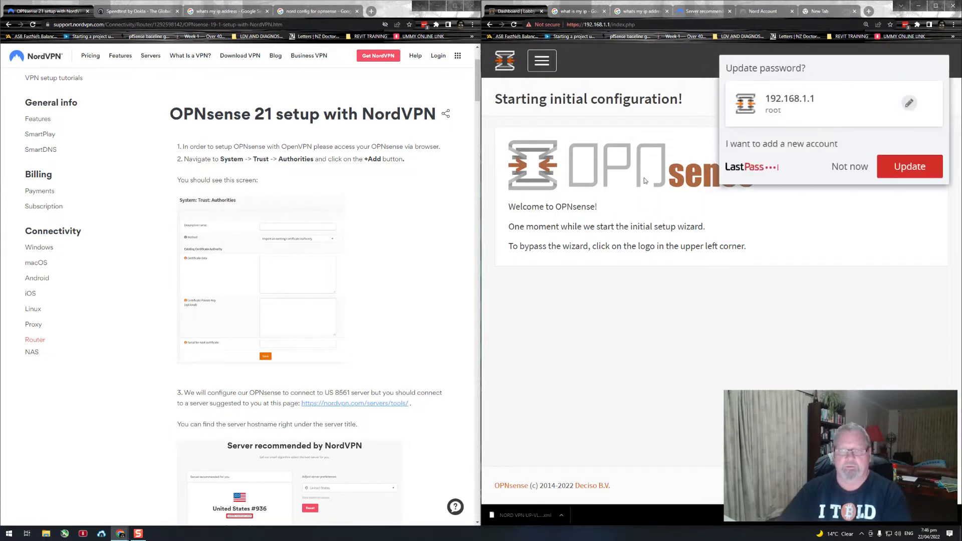
click(850, 170)
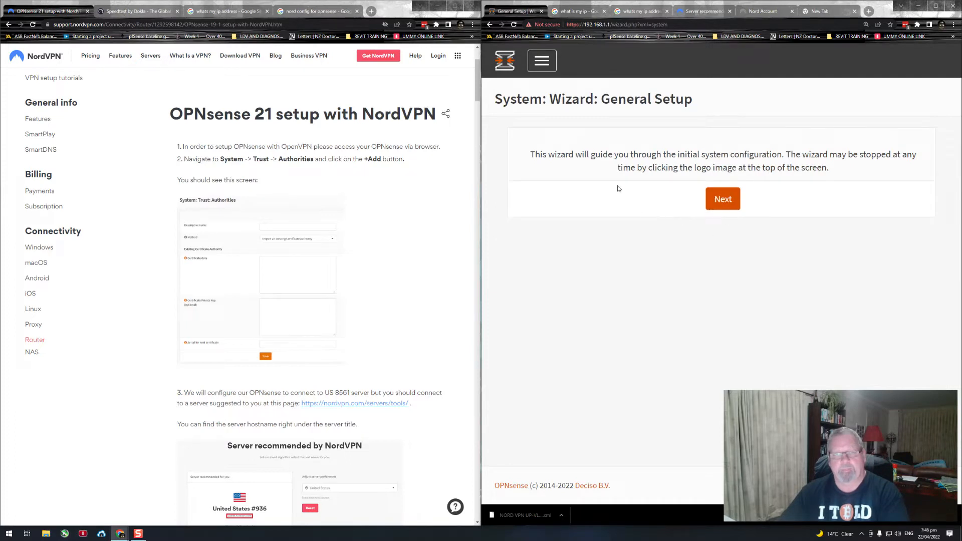
Step: Start the general setup wizard and accept the default general information, with DNS override and the Unbound resolver enabled
click(713, 201)
scroll(765, 199, down, 2)
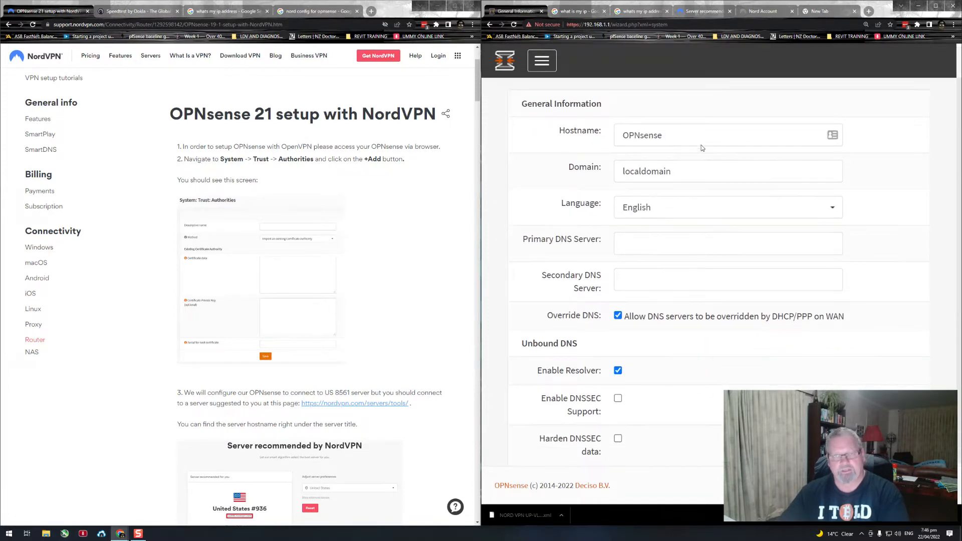
scroll(779, 213, down, 1)
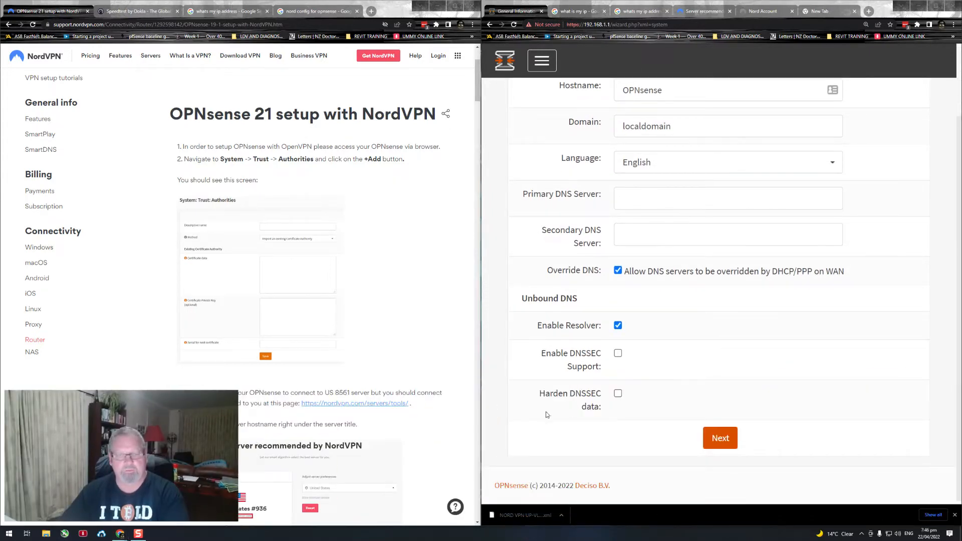
click(724, 445)
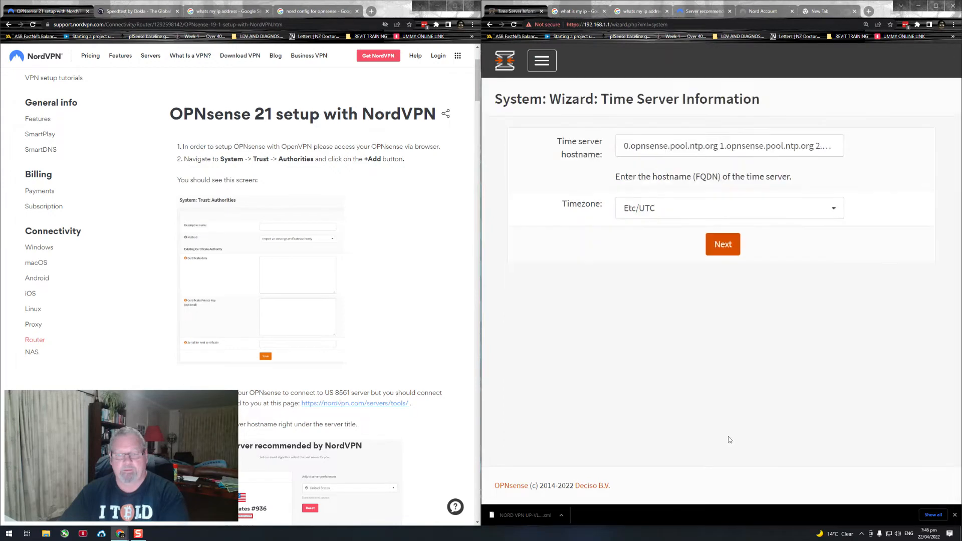
Step: Set the wizard's timezone to Pacific/Auckland and continue to the WAN interface configuration
click(760, 211)
scroll(671, 301, down, 20)
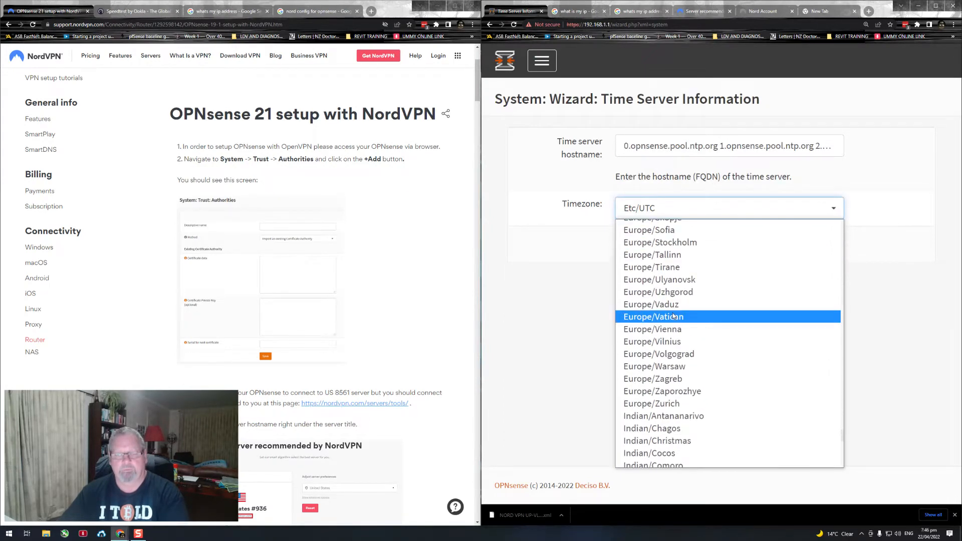
scroll(673, 319, up, 8)
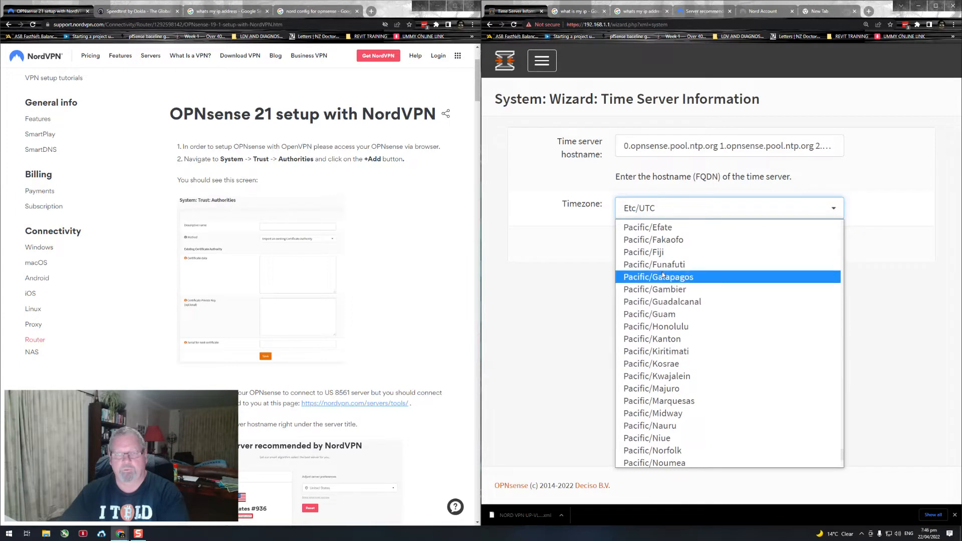
scroll(662, 266, up, 3)
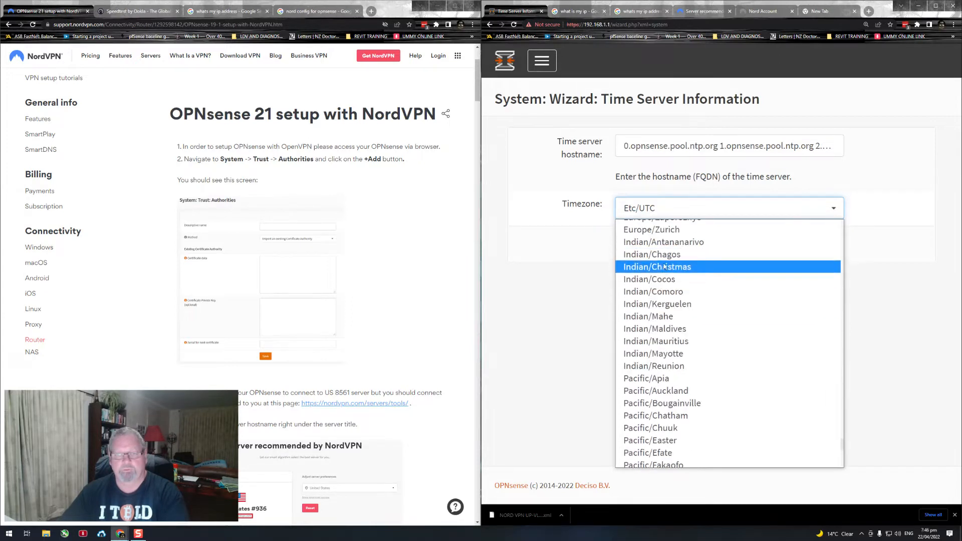
click(680, 390)
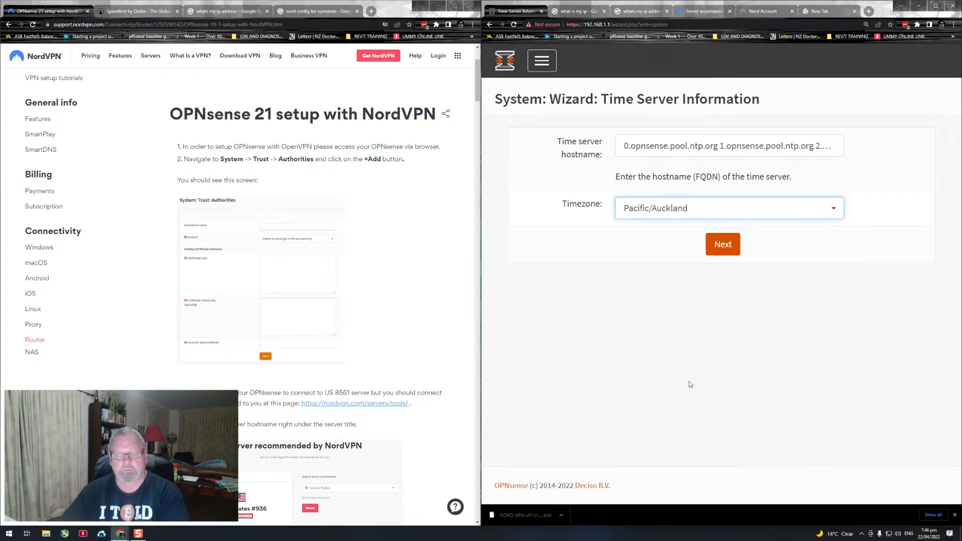
click(723, 245)
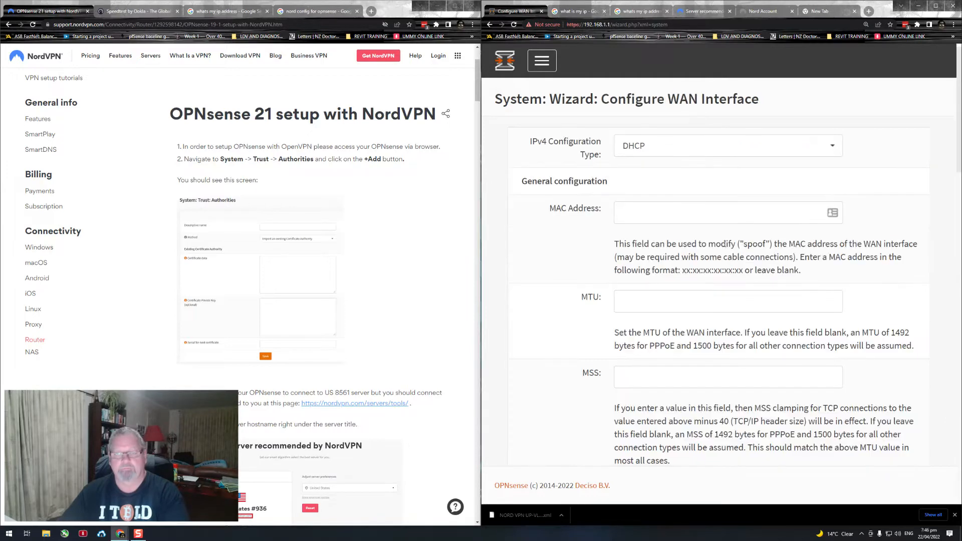
Step: Accept the default DHCP WAN settings and the LAN address 192.168.1.1 with subnet mask 24
scroll(774, 289, down, 15)
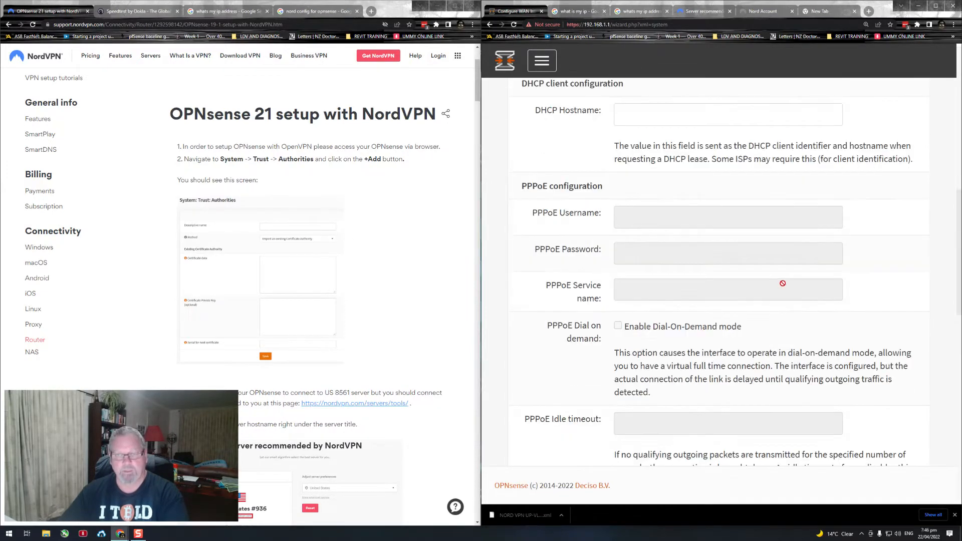
scroll(785, 291, down, 8)
click(720, 437)
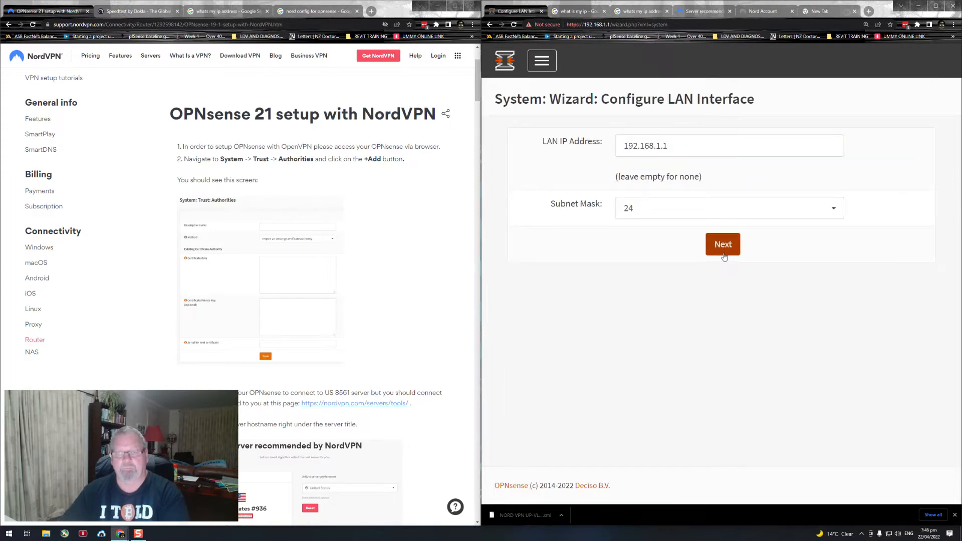
click(725, 252)
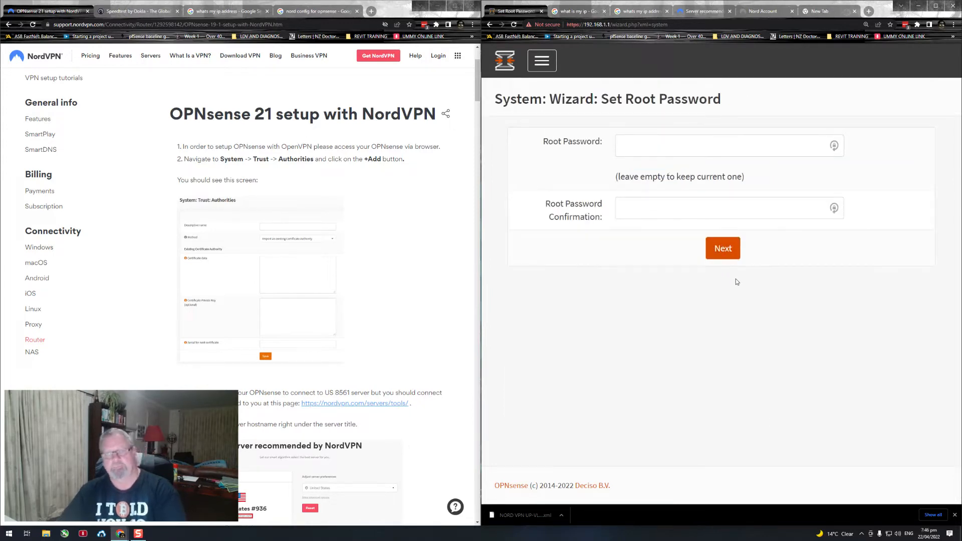
Step: Finish the wizard by leaving the root password blank and applying the configuration, and continue to the dashboard
click(726, 253)
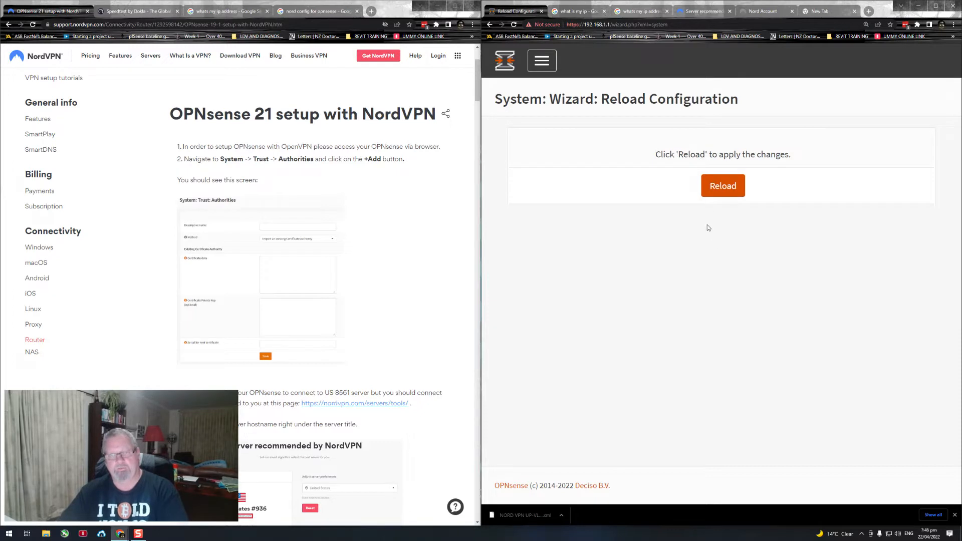
click(714, 194)
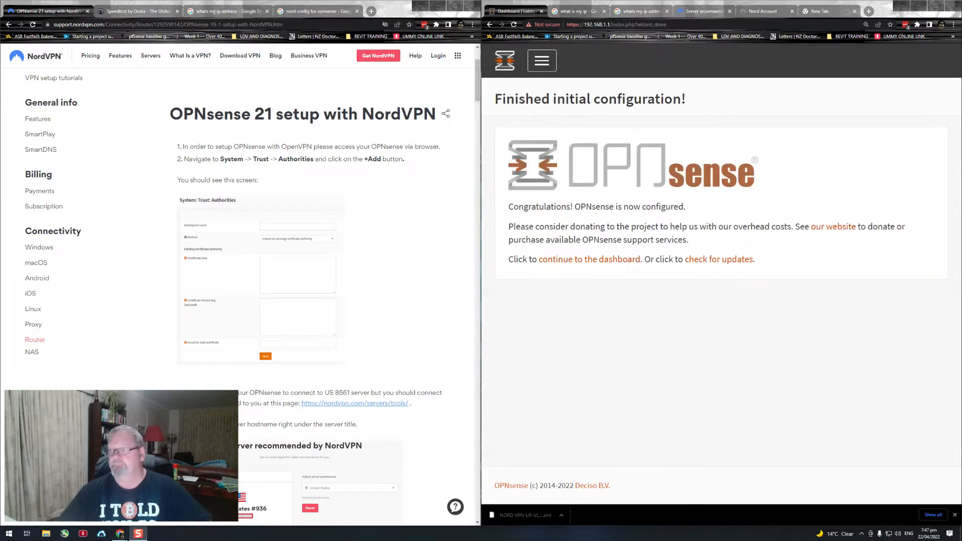
click(569, 264)
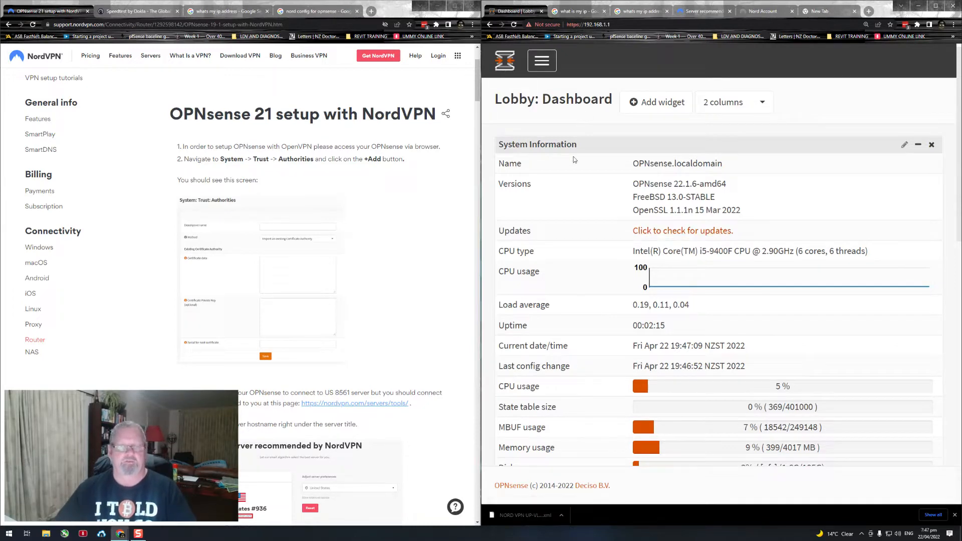
Step: Examine the dashboard's System Information for CPU type, CPU usage, MBUF usage and memory usage
scroll(627, 234, down, 3)
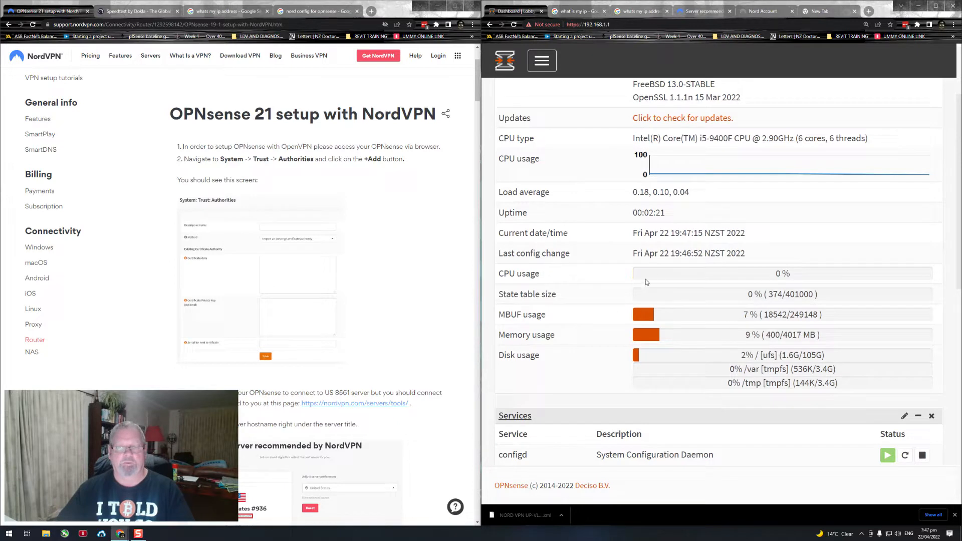
scroll(611, 225, up, 3)
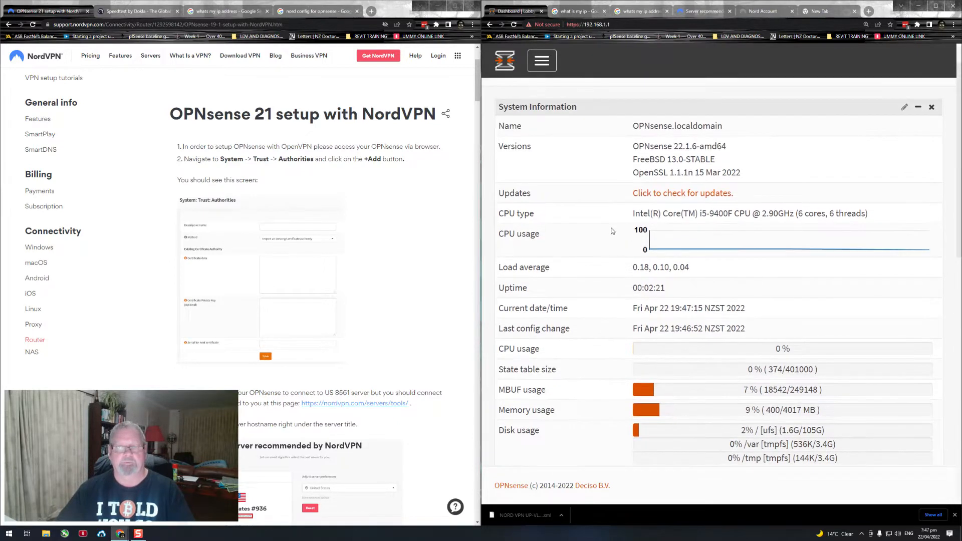
scroll(607, 234, down, 1)
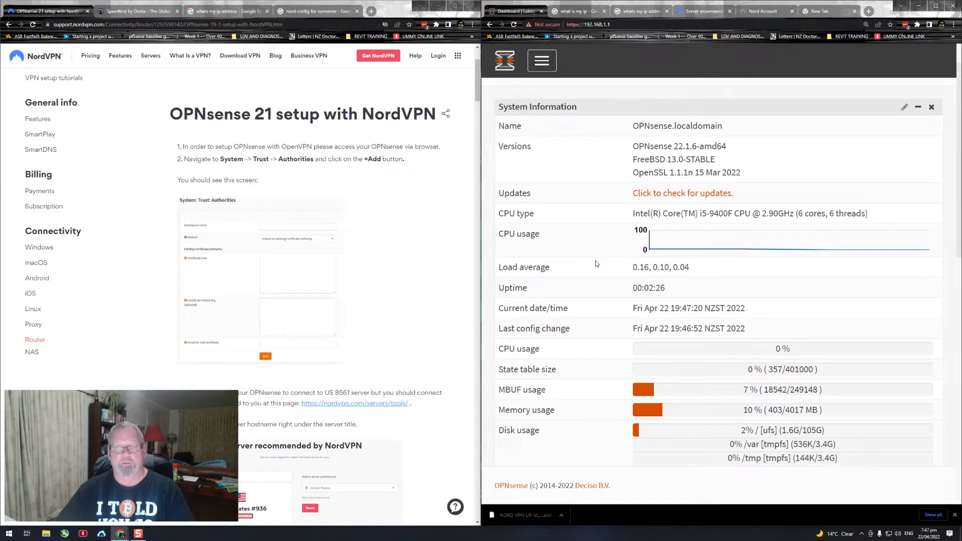
drag(633, 215, 865, 221)
click(674, 298)
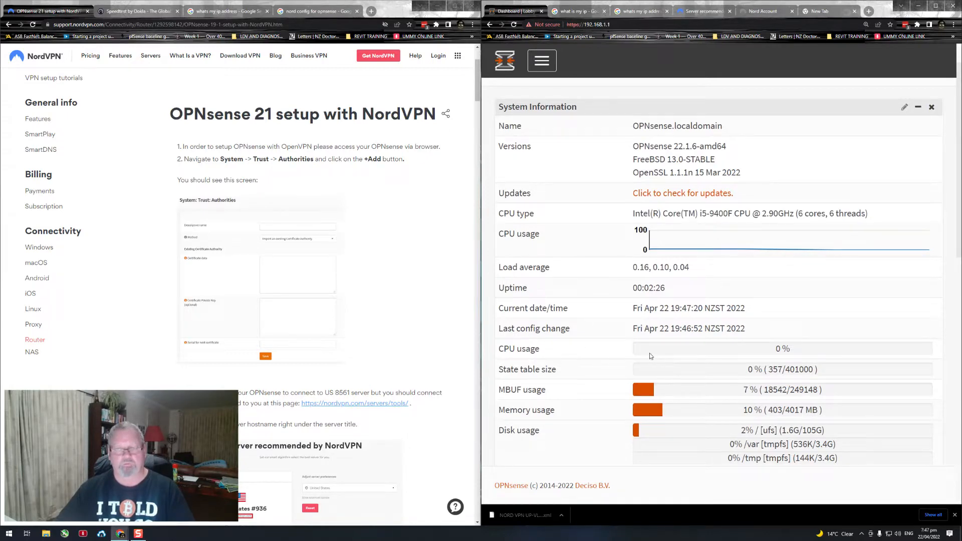
drag(547, 353, 493, 351)
click(567, 364)
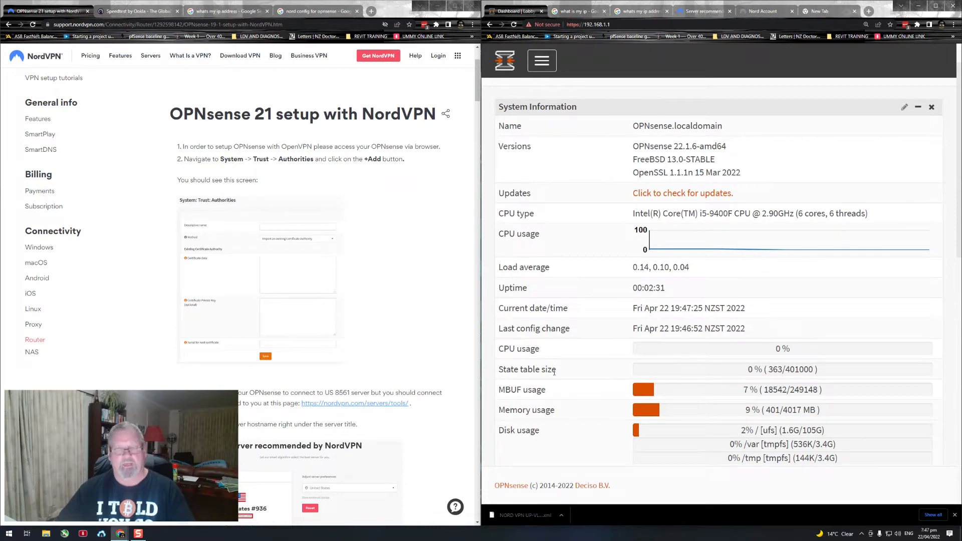
drag(555, 395, 498, 391)
click(565, 411)
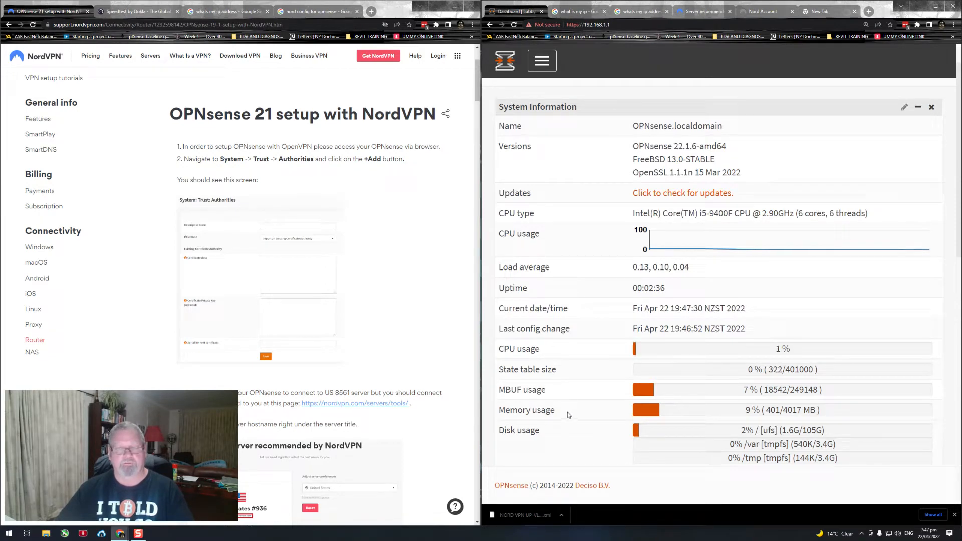
drag(567, 412, 516, 412)
click(561, 430)
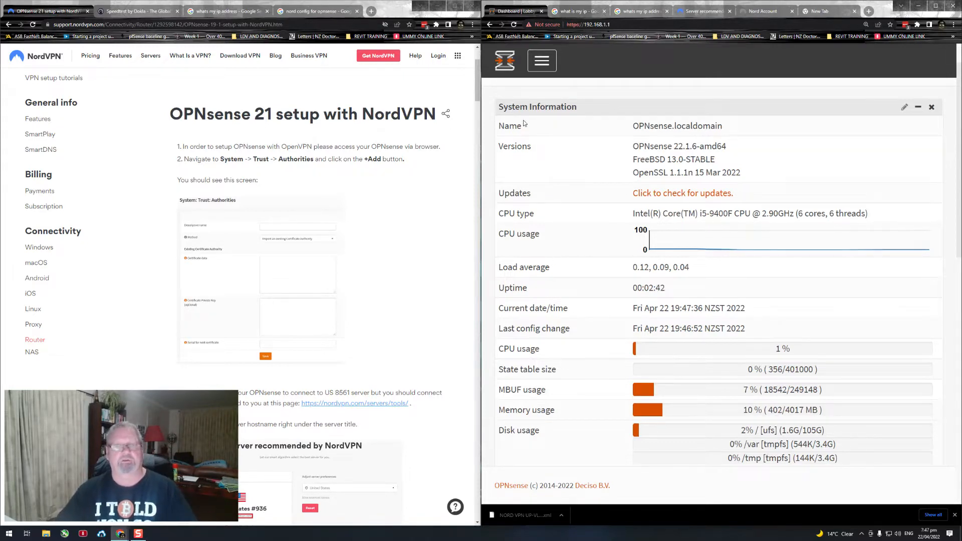
Step: Remove the Services widget from the dashboard and check the WAN gateways listed under Gateways
scroll(581, 247, down, 5)
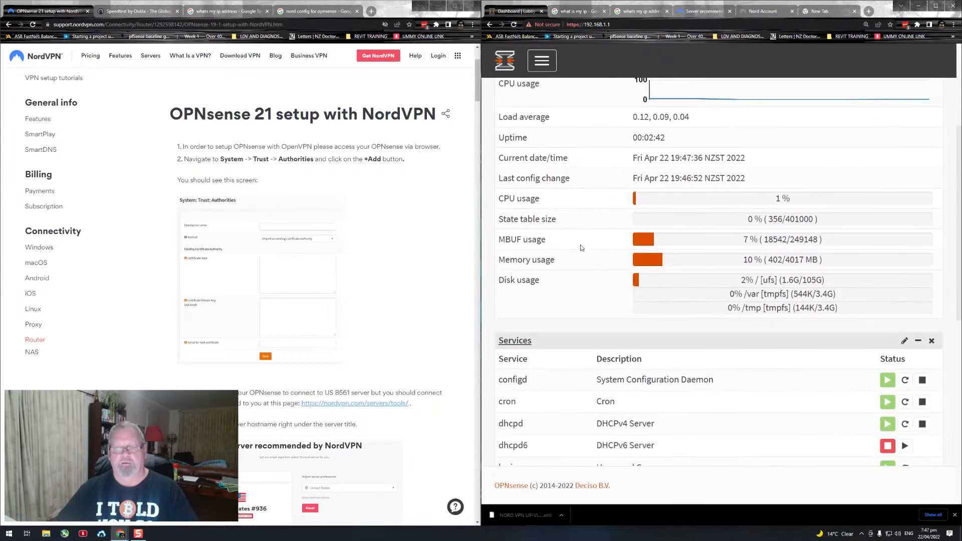
scroll(581, 247, down, 1)
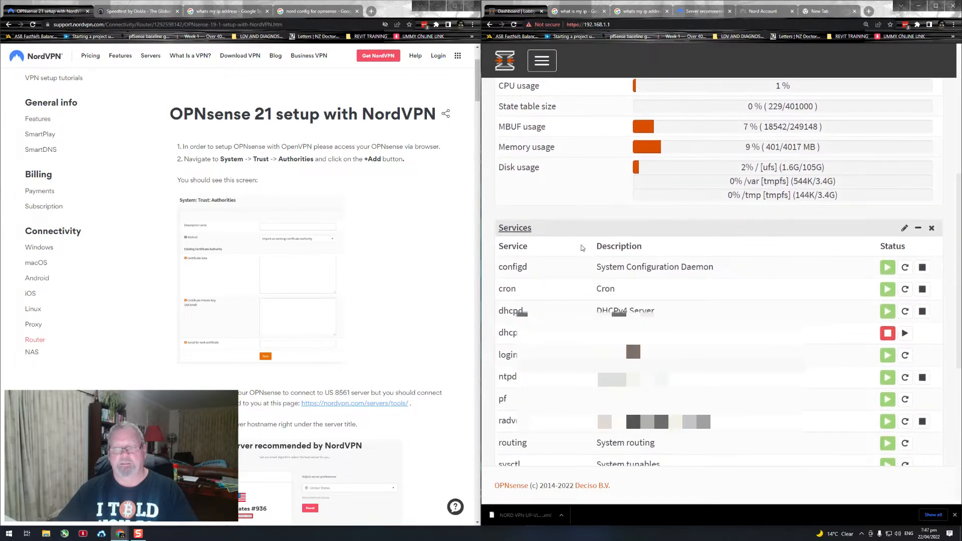
click(931, 228)
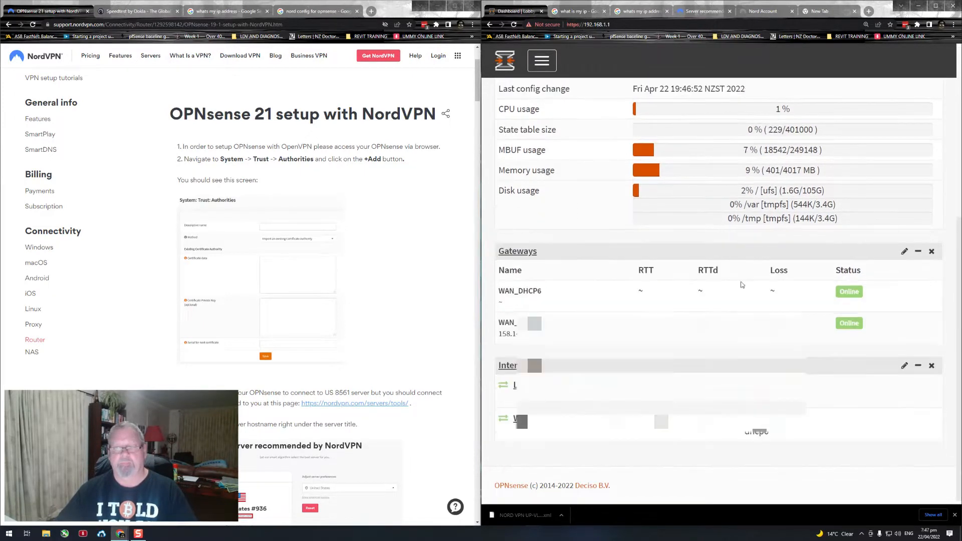
drag(549, 338, 495, 339)
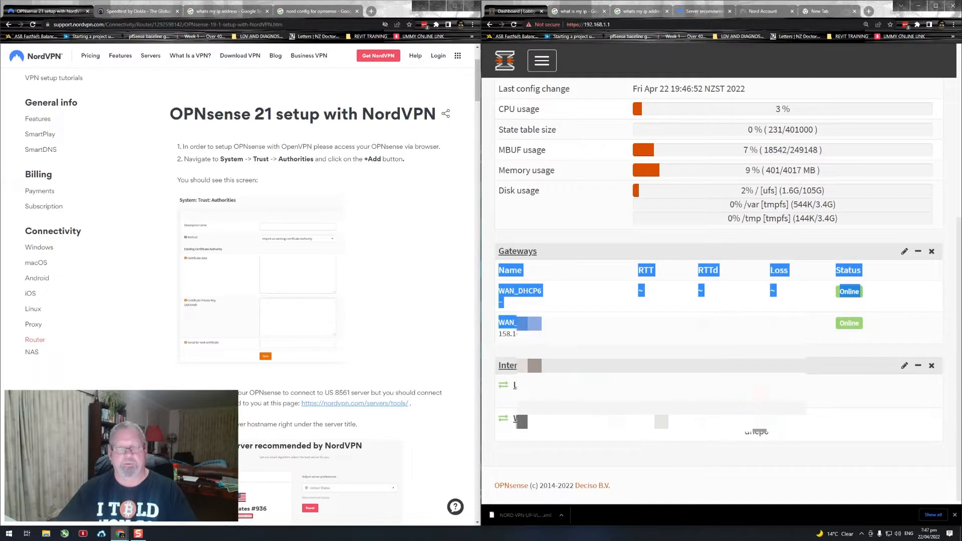
click(569, 302)
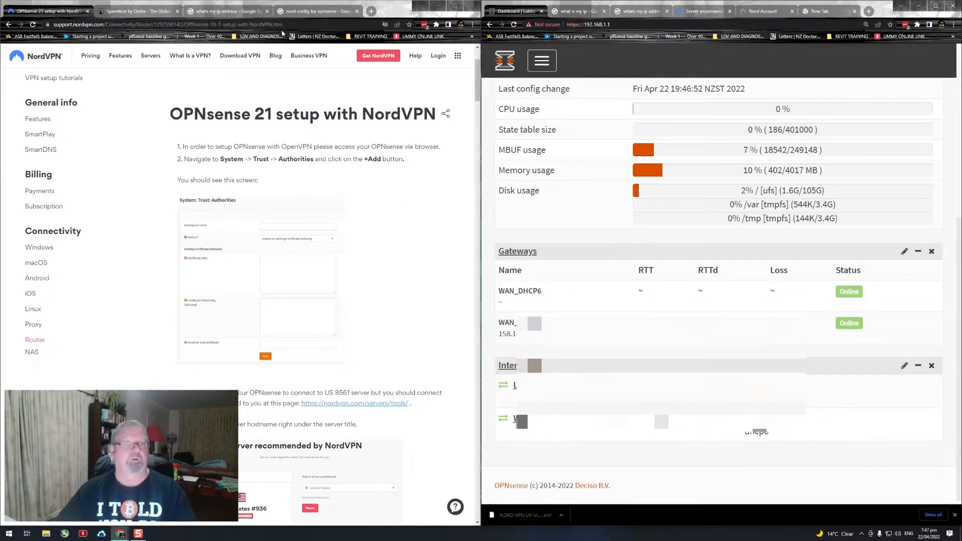
Step: Switch to the Speedtest desktop app, run a baseline speed test of the connection, and close the app
click(9, 534)
text(speed)
key(Return)
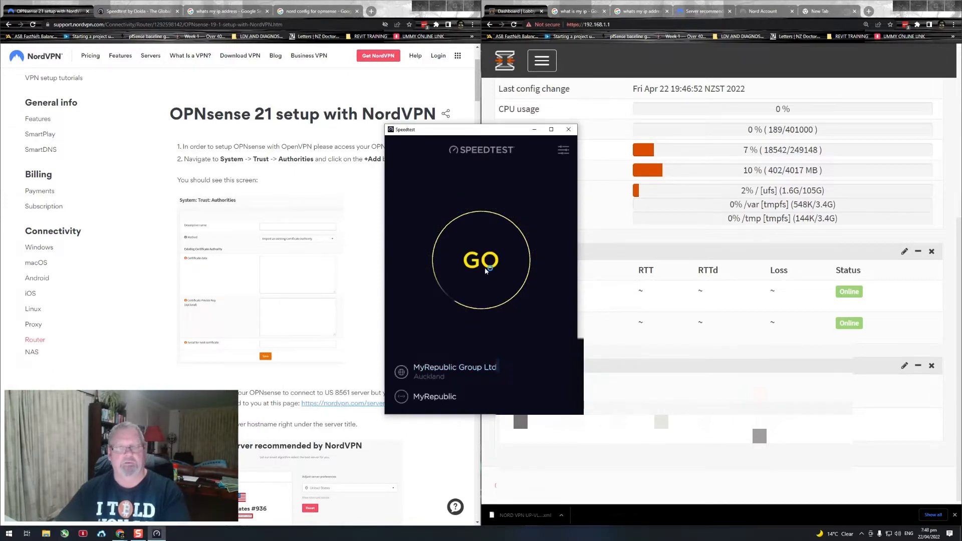
click(499, 285)
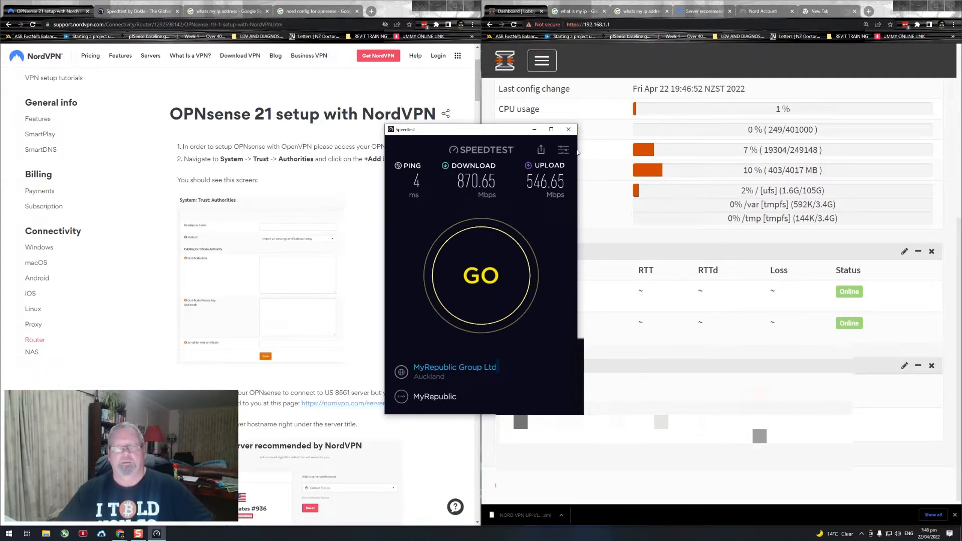
click(573, 132)
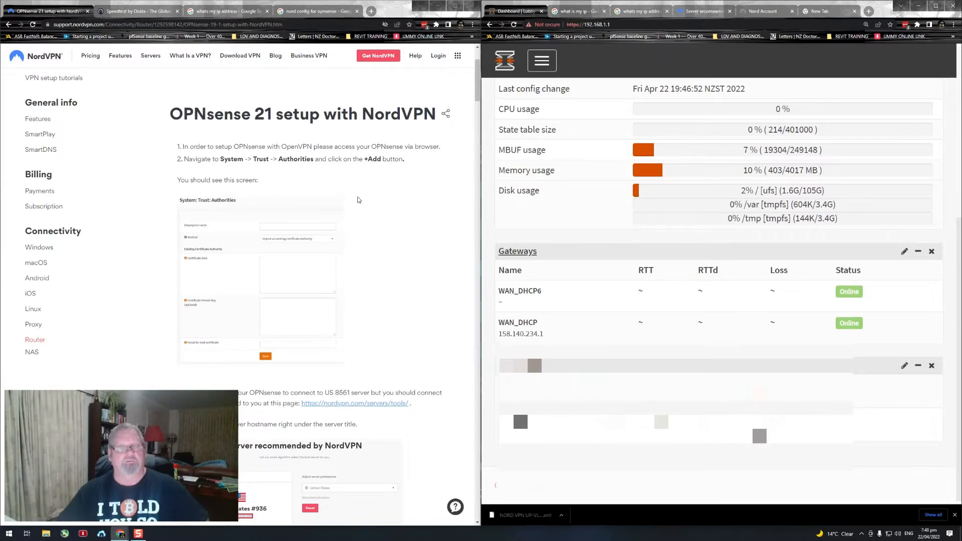
Step: Start a new certificate authority entry in OPNsense under System: Trust: Authorities
scroll(366, 285, up, 3)
scroll(365, 284, down, 1)
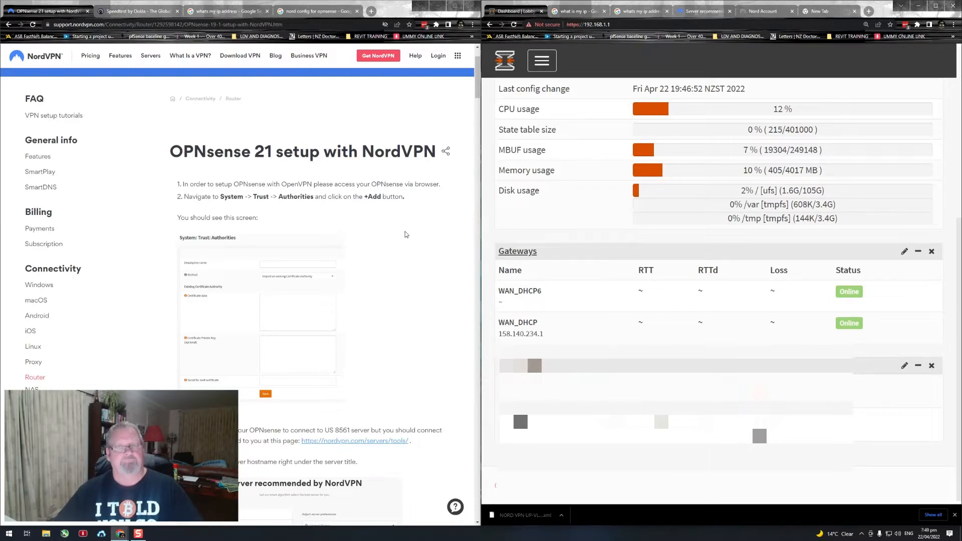
click(540, 70)
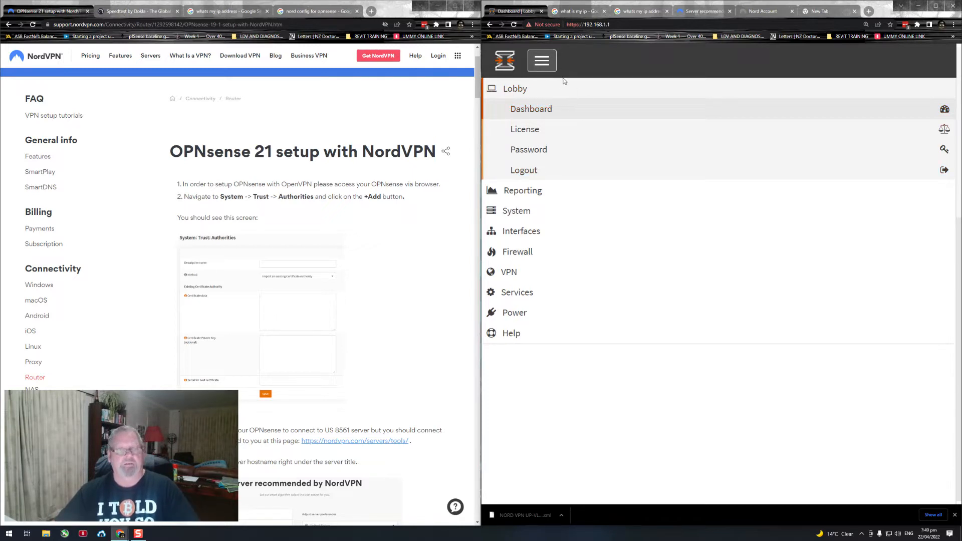
click(515, 211)
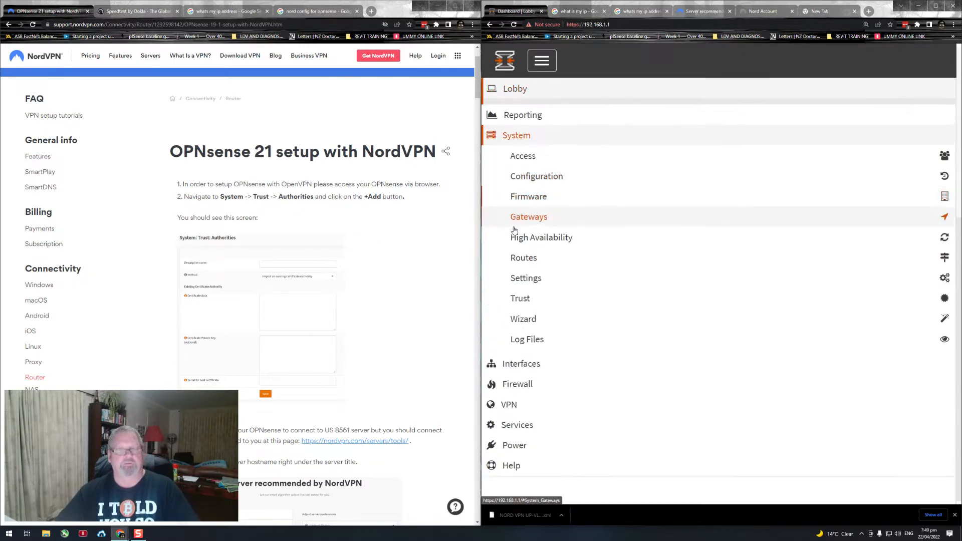
click(524, 291)
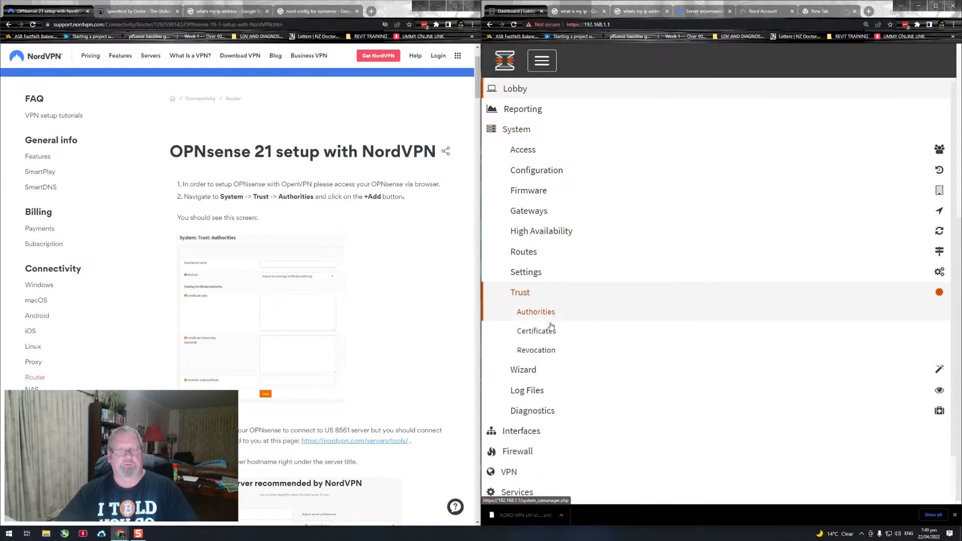
click(545, 316)
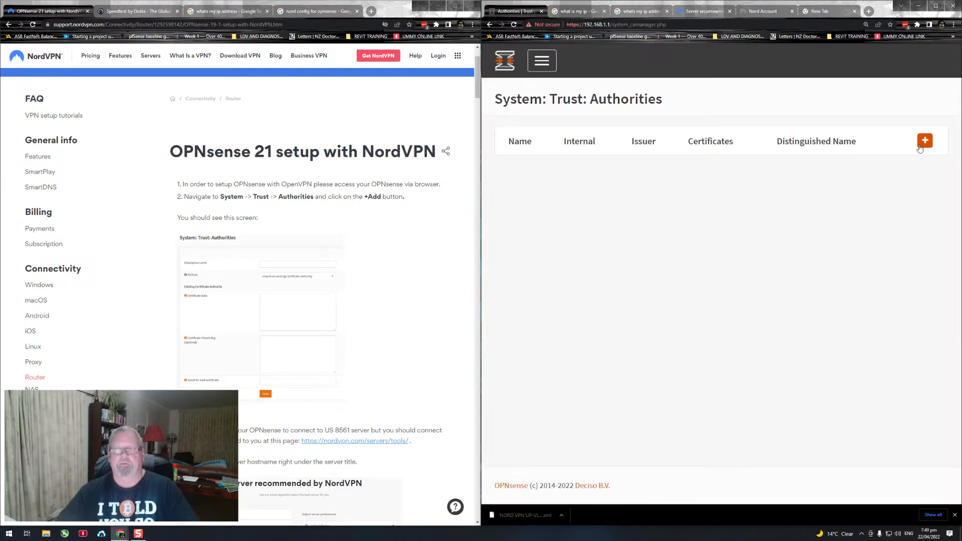
click(925, 141)
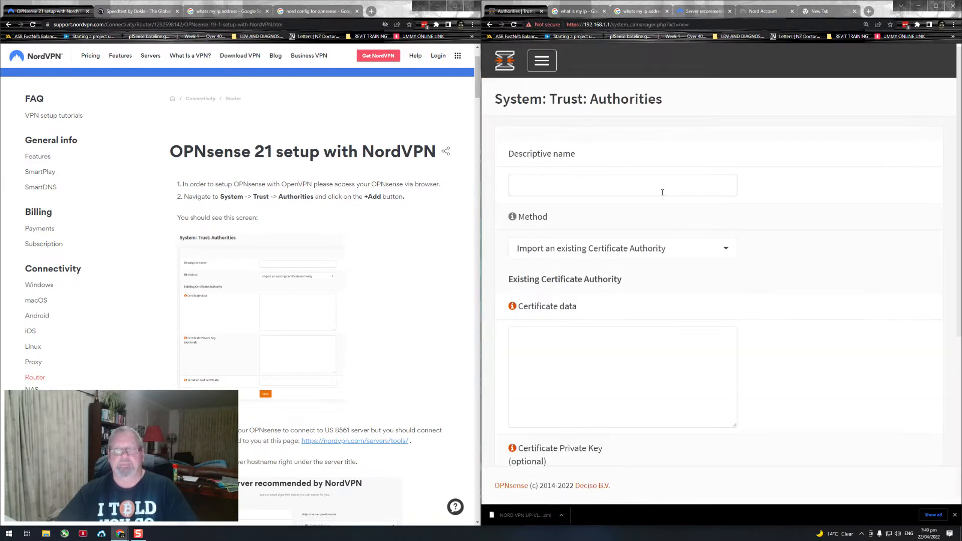
Step: Set the certificate authority's descriptive name to NordVPN_NZ, adapting the example name from the NordVPN guide
click(618, 189)
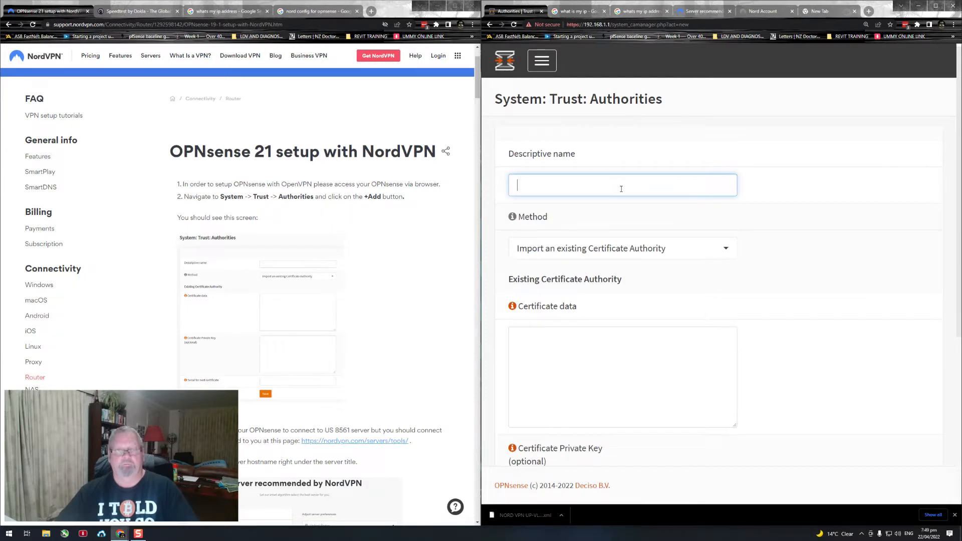
scroll(372, 250, down, 4)
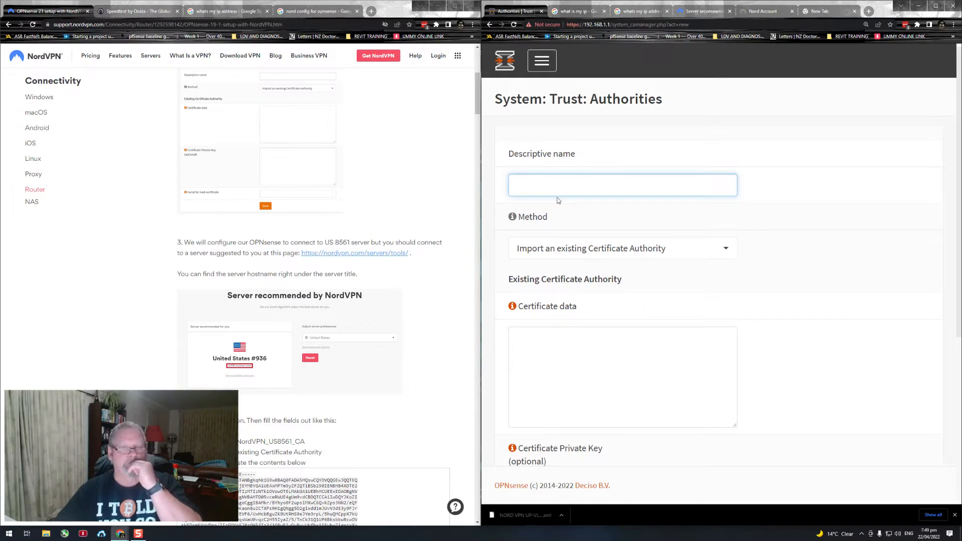
scroll(407, 268, down, 3)
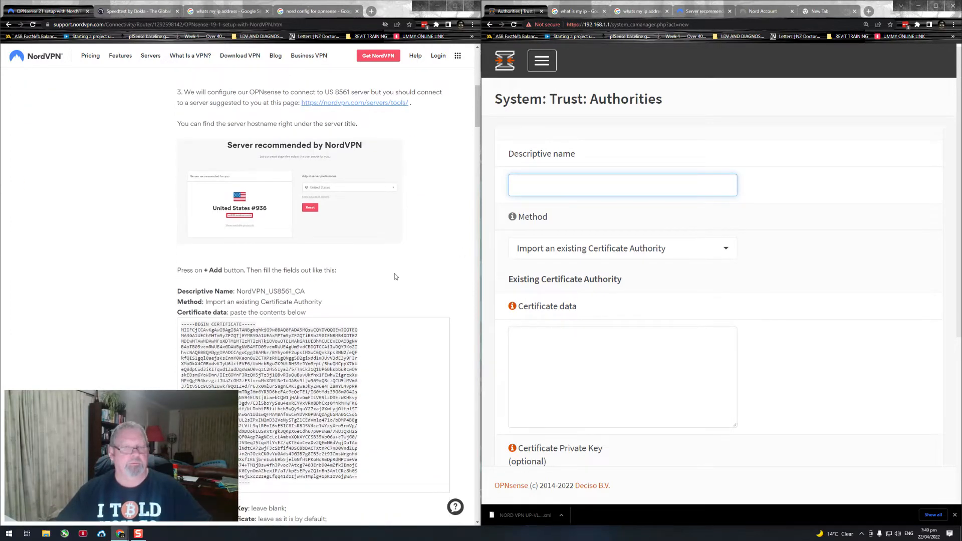
drag(307, 292, 236, 292)
key(ctrl+c)
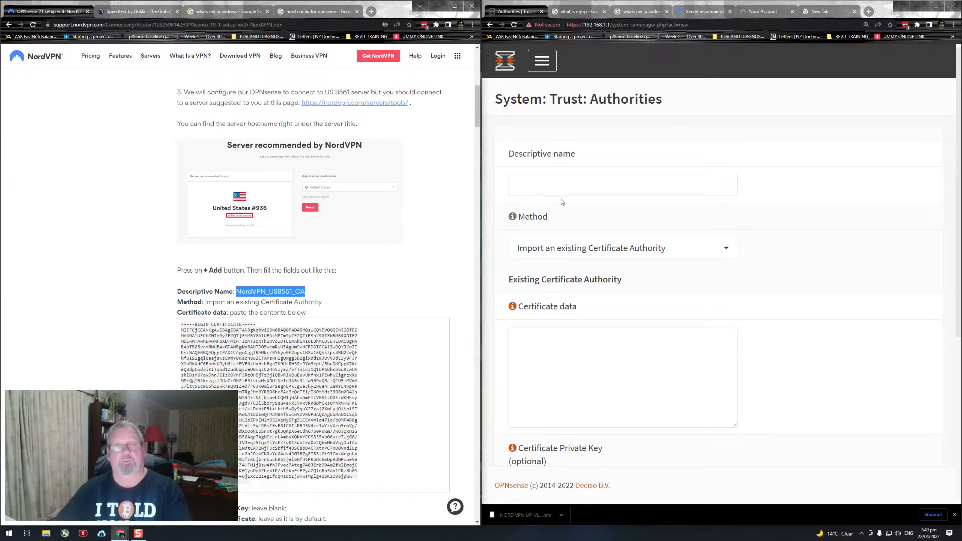
click(564, 187)
key(ctrl+v)
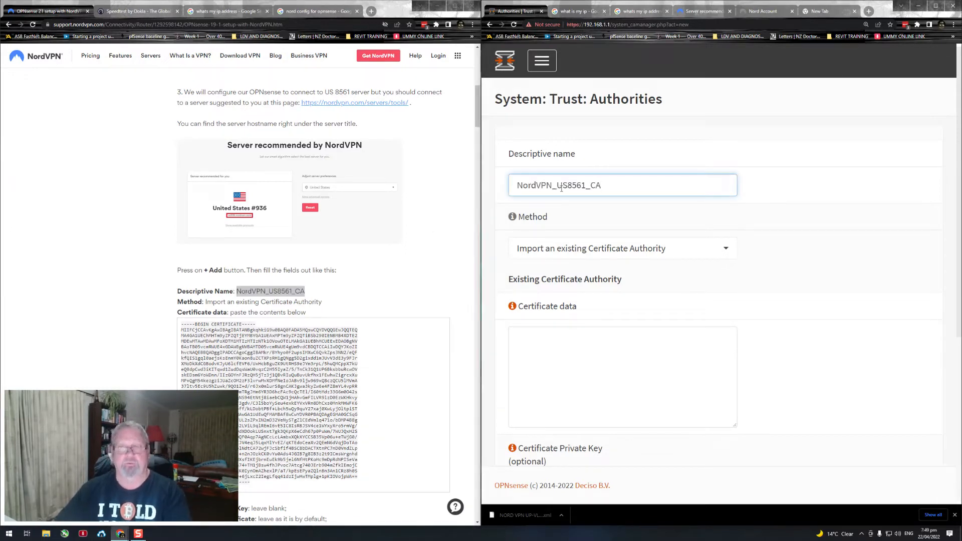
text(NZ)
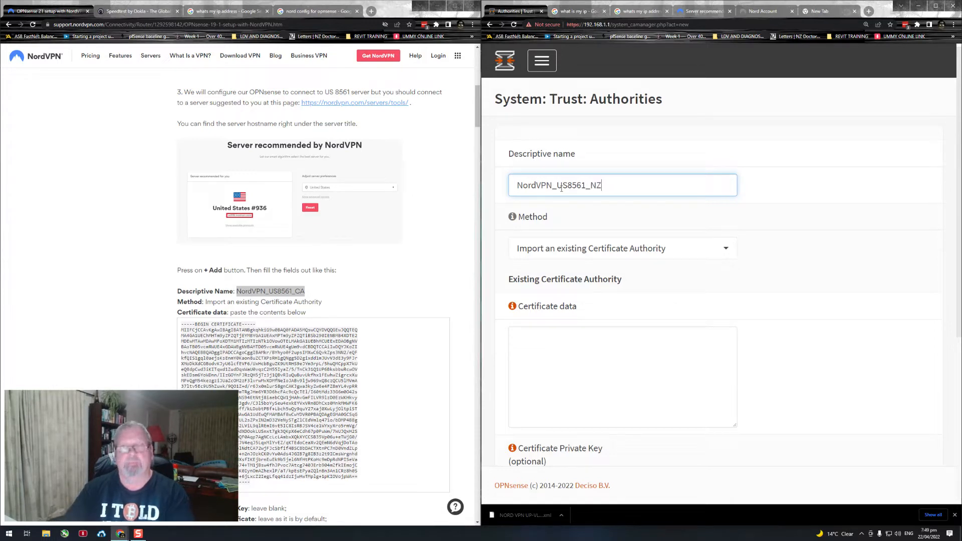
key(shift+Left)
key(shift+Left)
key(shift+Left)
key(BackSpace)
key(BackSpace)
key(BackSpace)
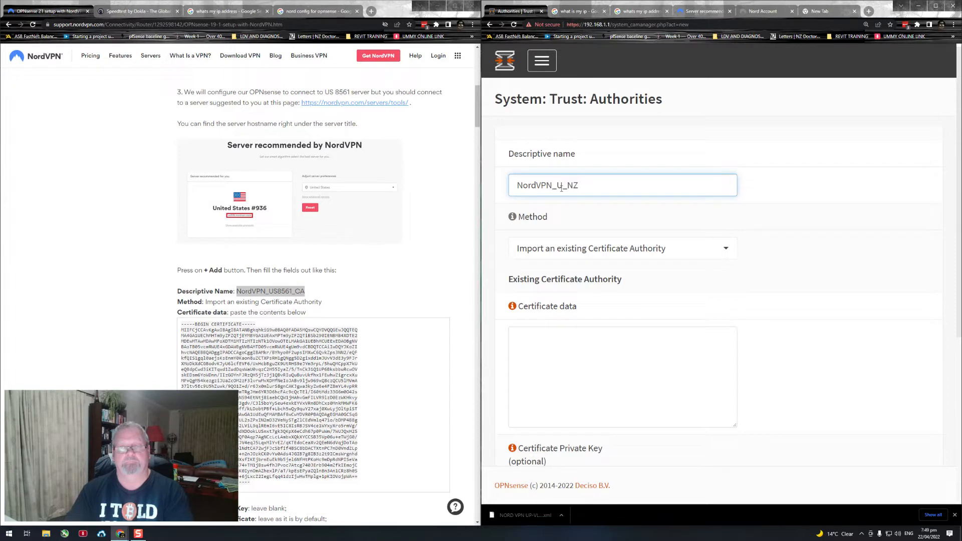
key(BackSpace)
click(791, 216)
Step: Copy the full certificate block from the NordVPN guide into the authority's Certificate data, including its BEGIN and END lines
scroll(751, 314, down, 1)
click(625, 325)
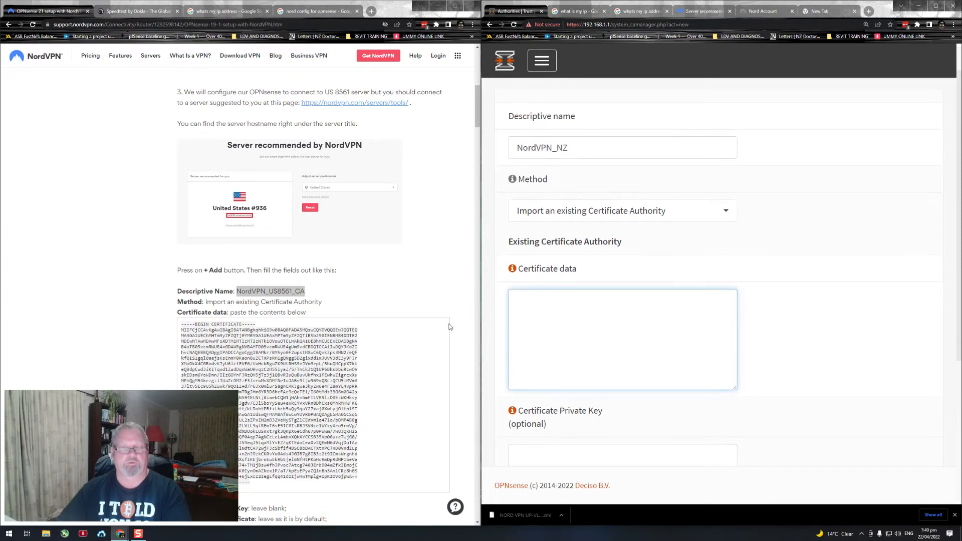
scroll(409, 326, down, 2)
scroll(362, 327, down, 3)
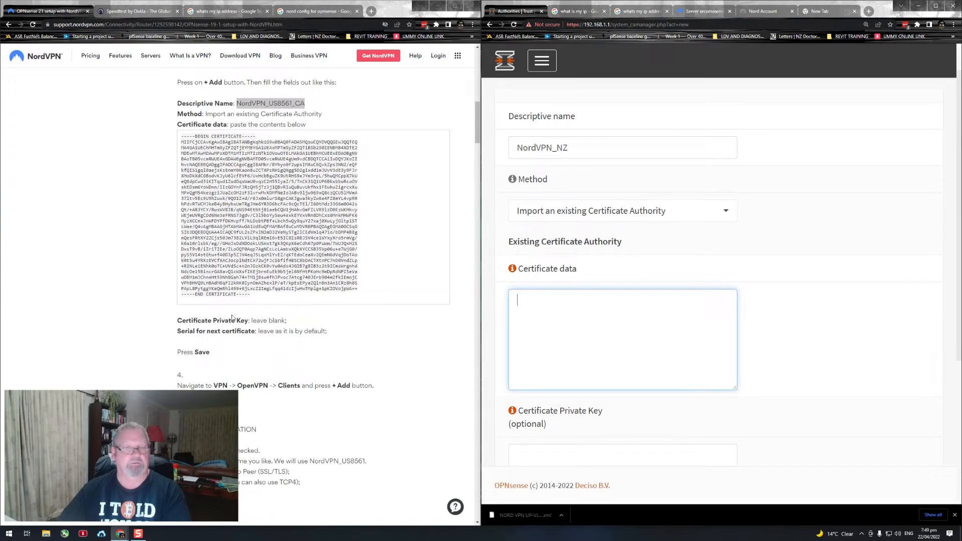
drag(252, 302, 174, 138)
right_click(217, 151)
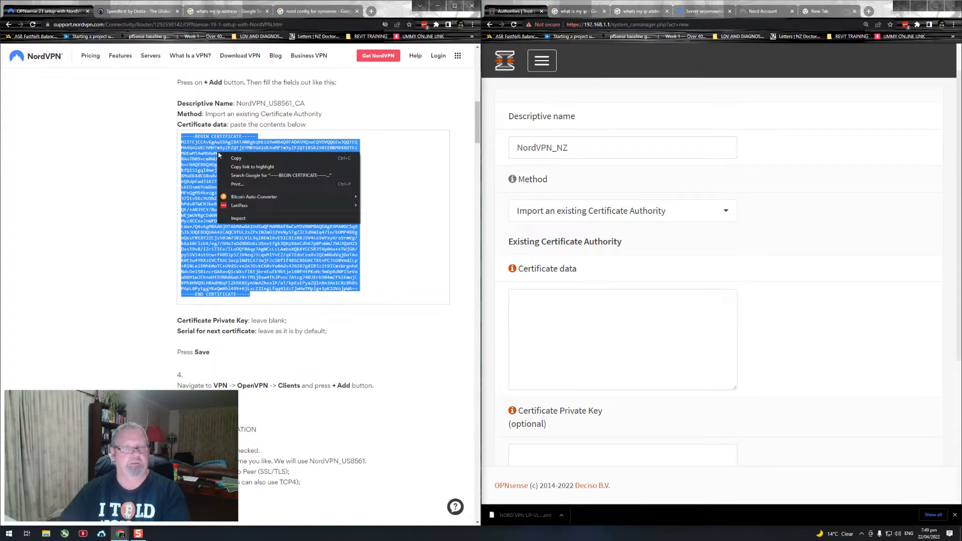
click(240, 160)
click(515, 301)
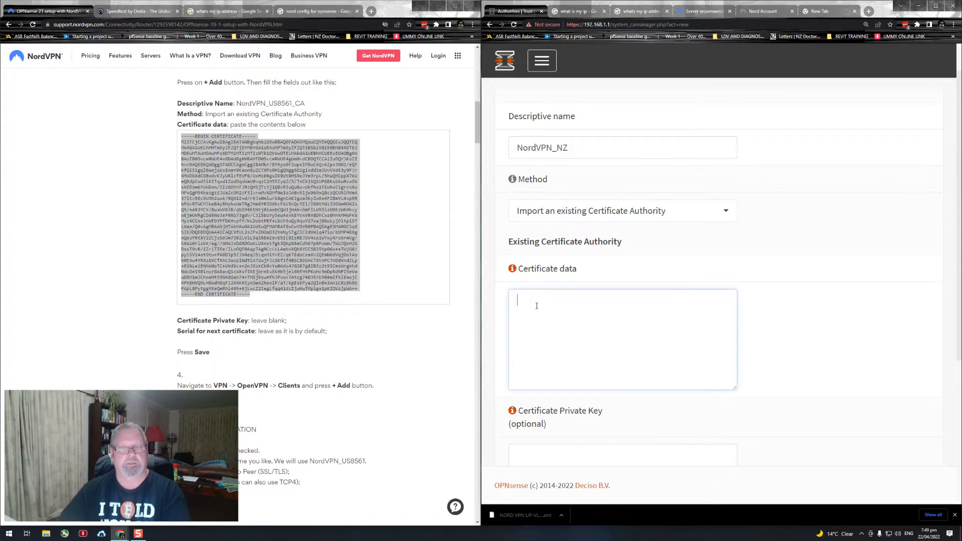
right_click(532, 308)
click(554, 366)
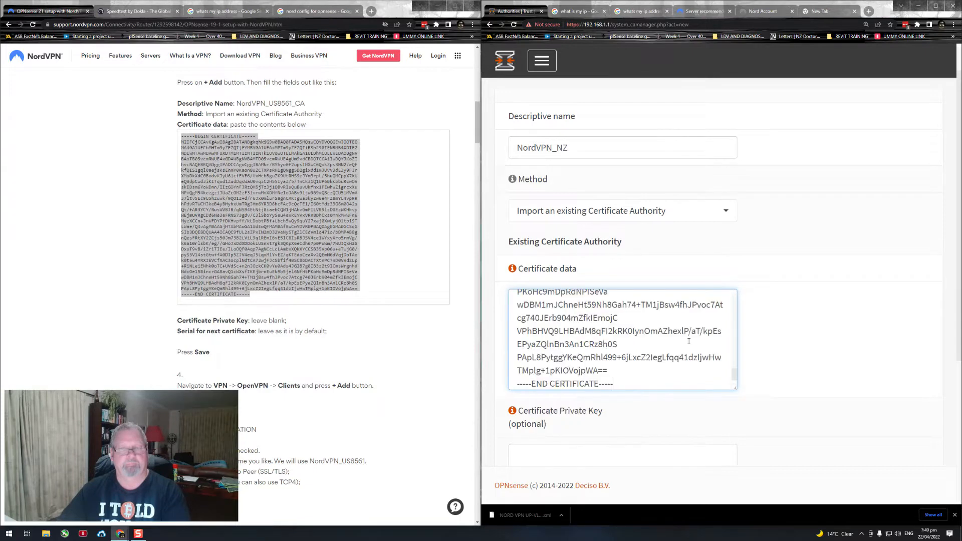
Step: Save the certificate authority with its private key and next-certificate serial left blank, as the guide instructs
scroll(829, 307, down, 2)
click(401, 344)
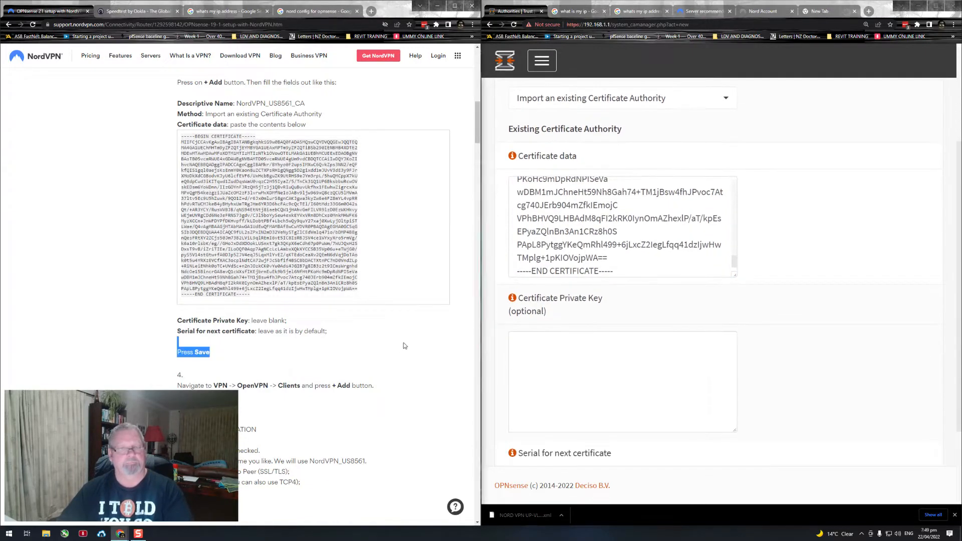
scroll(399, 335, down, 2)
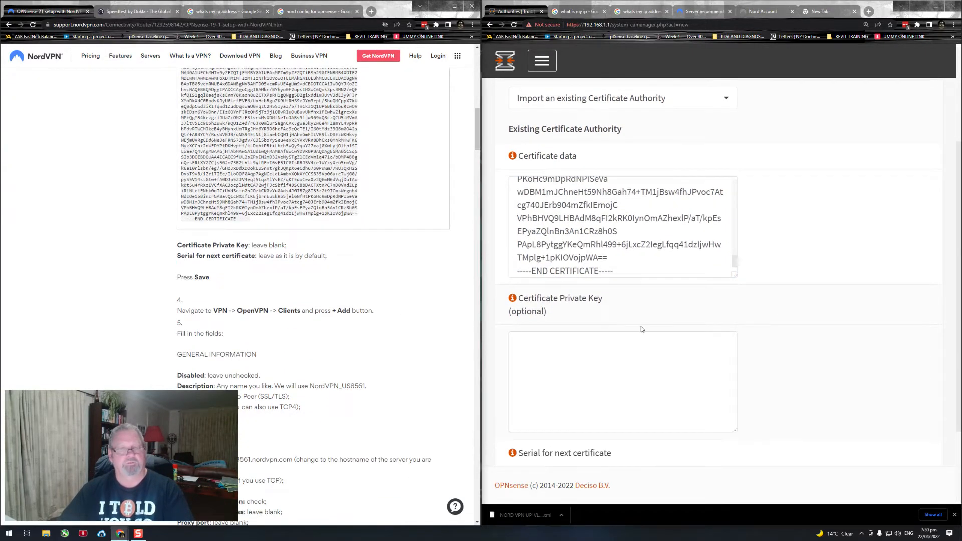
scroll(798, 314, down, 1)
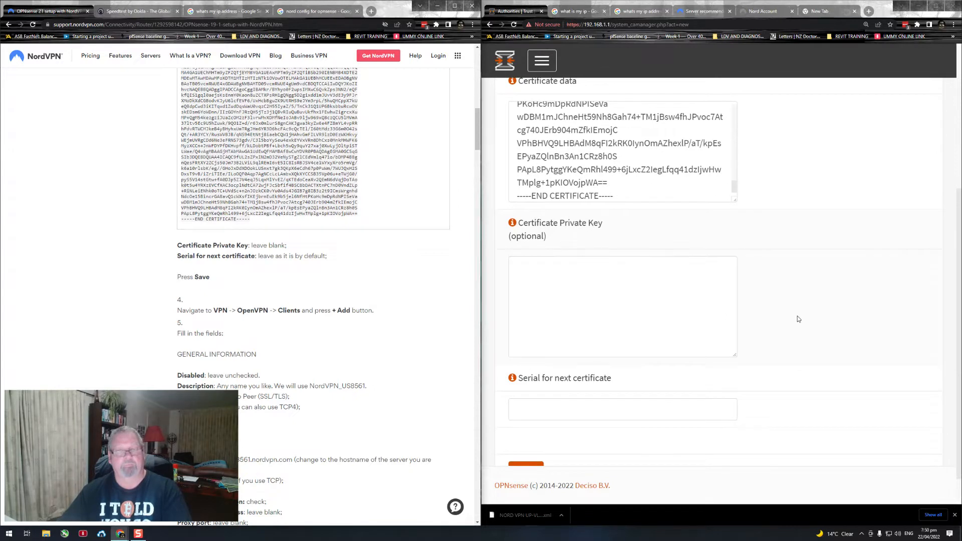
scroll(799, 319, up, 1)
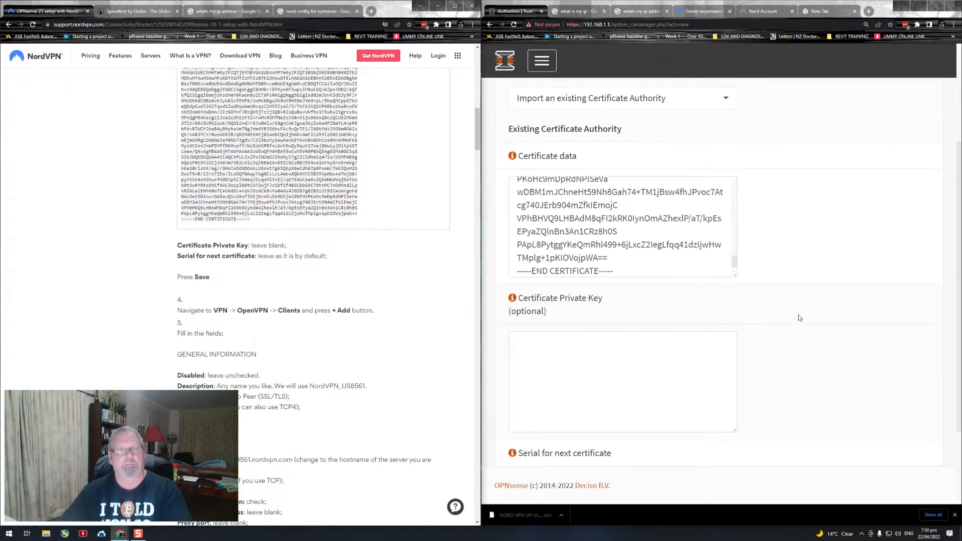
scroll(798, 318, down, 2)
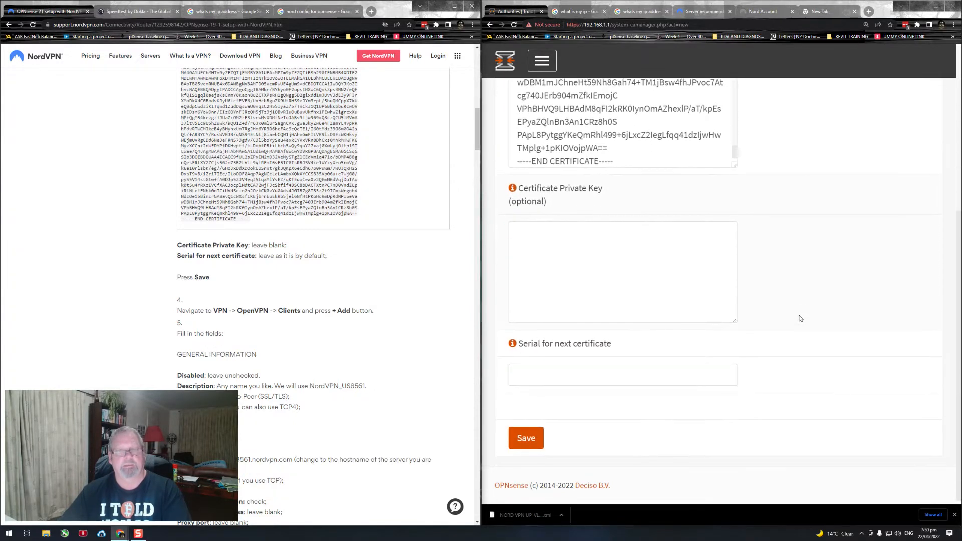
click(526, 438)
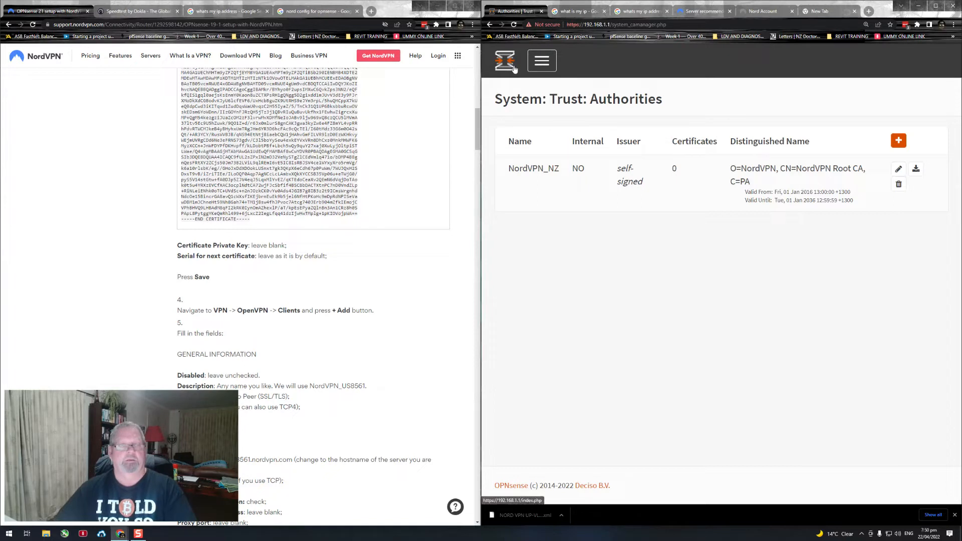
Step: Start a new OpenVPN client entry under VPN: OpenVPN: Clients, as step 4 of the guide instructs
drag(373, 311, 160, 286)
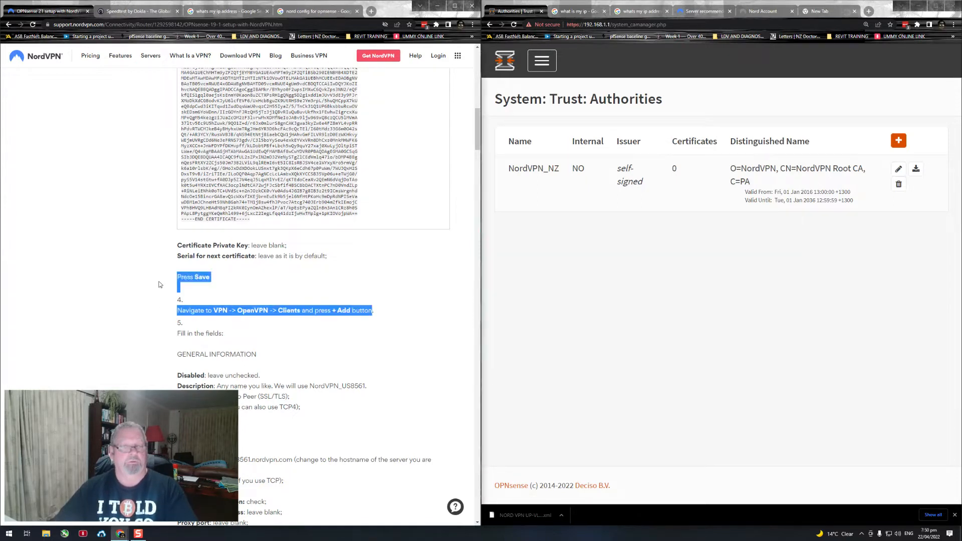
click(615, 260)
click(542, 75)
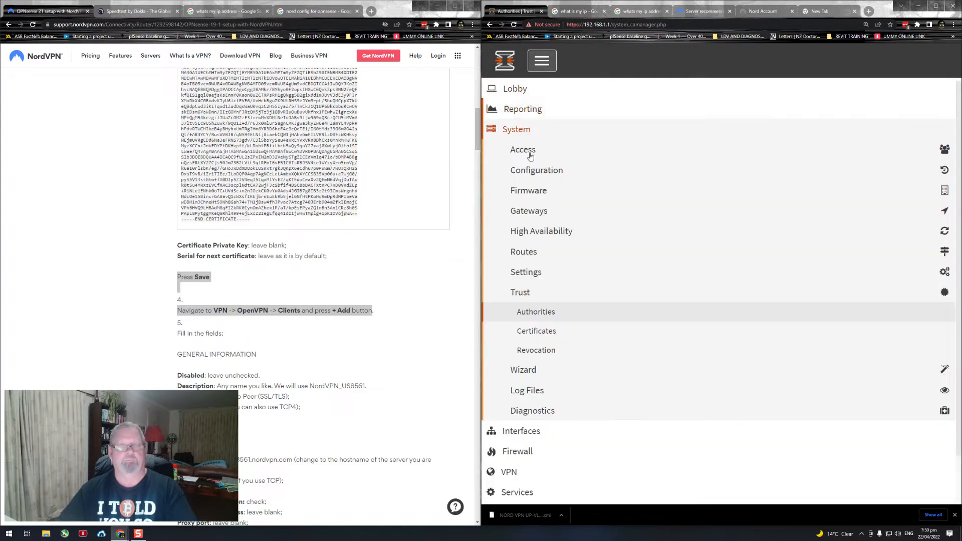
scroll(501, 200, down, 1)
scroll(498, 160, up, 1)
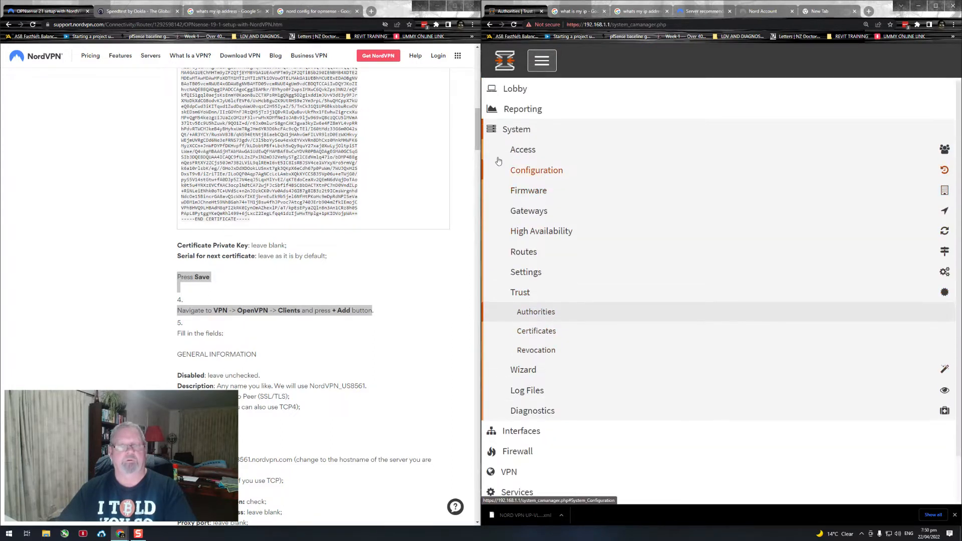
click(511, 131)
click(509, 192)
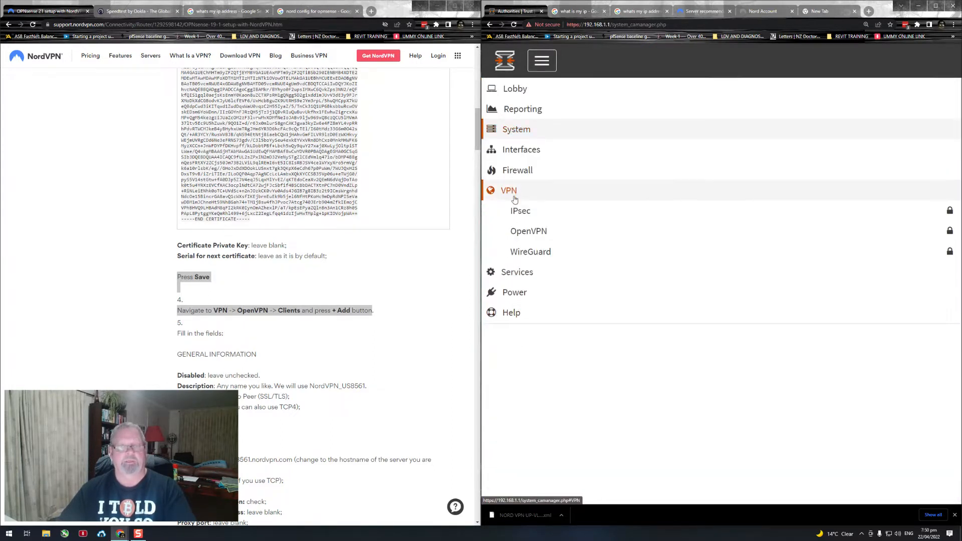
click(518, 233)
click(529, 271)
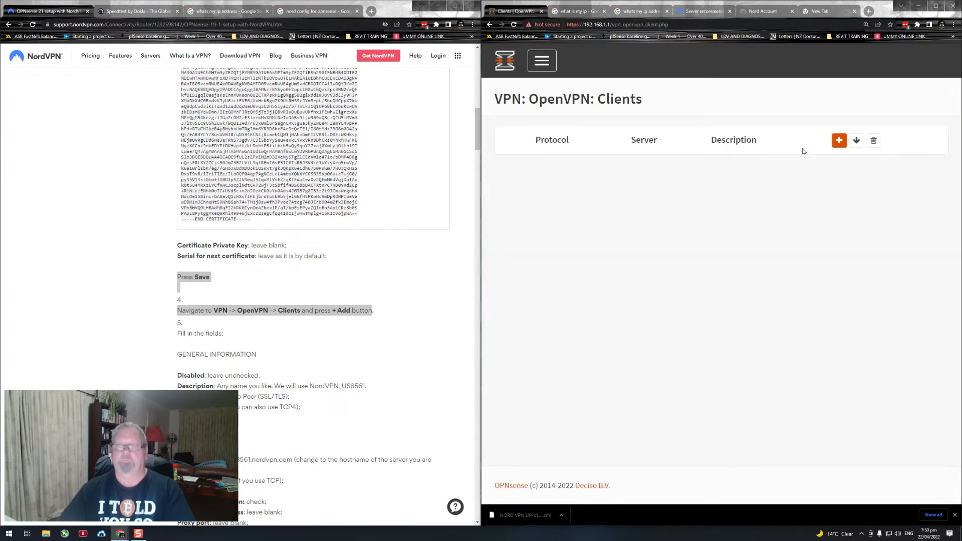
click(839, 140)
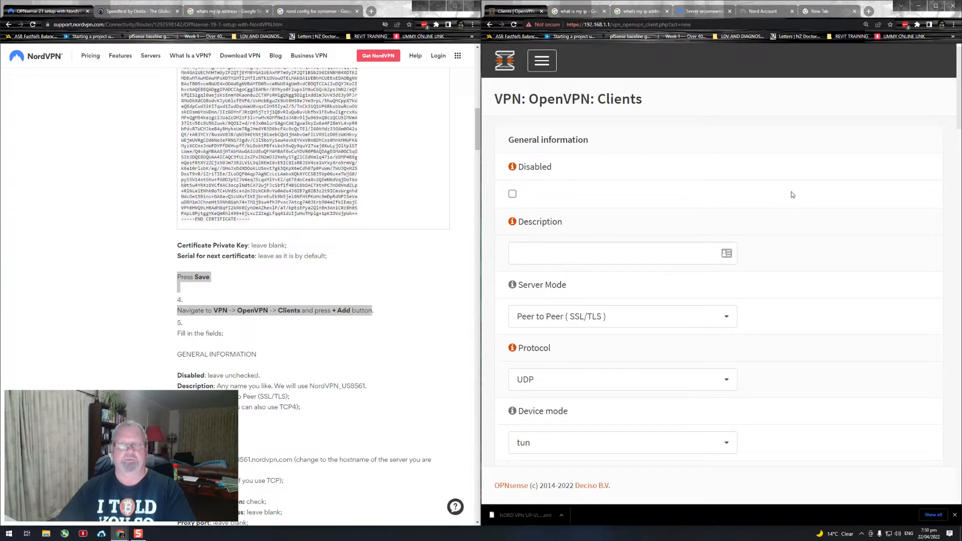
Step: Set the OpenVPN client's description to NordVPN_NZ, adapting the example name copied from the NordVPN guide
scroll(717, 202, down, 2)
scroll(356, 296, down, 3)
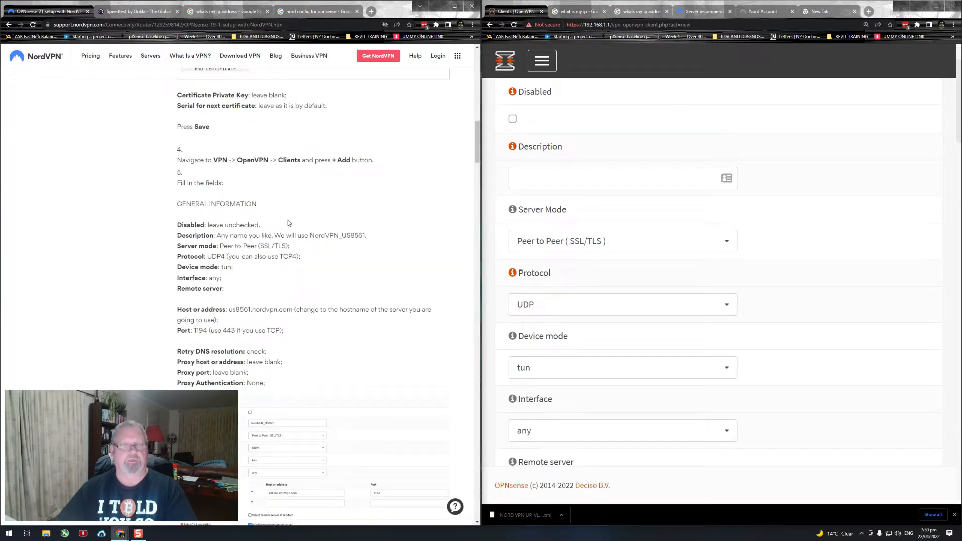
scroll(284, 243, down, 1)
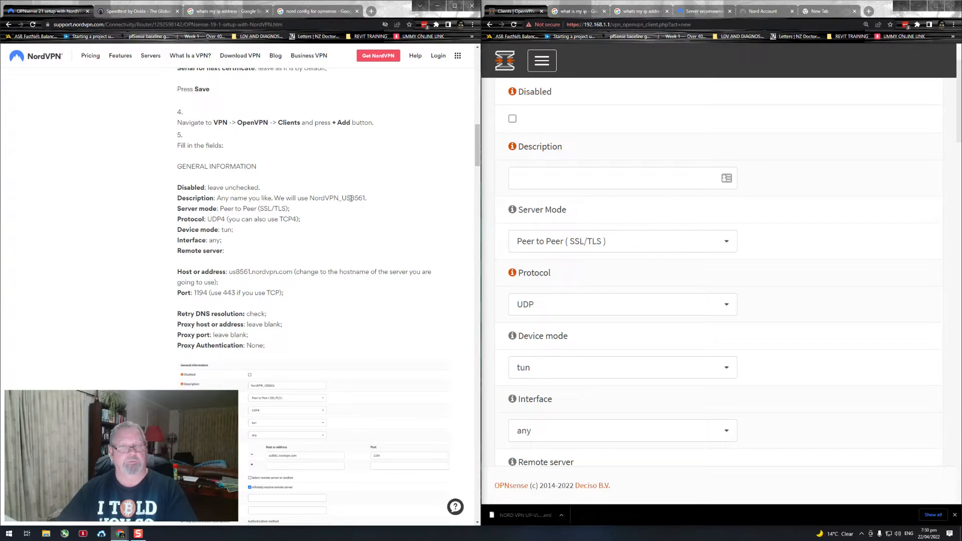
drag(310, 199, 363, 198)
key(ctrl+c)
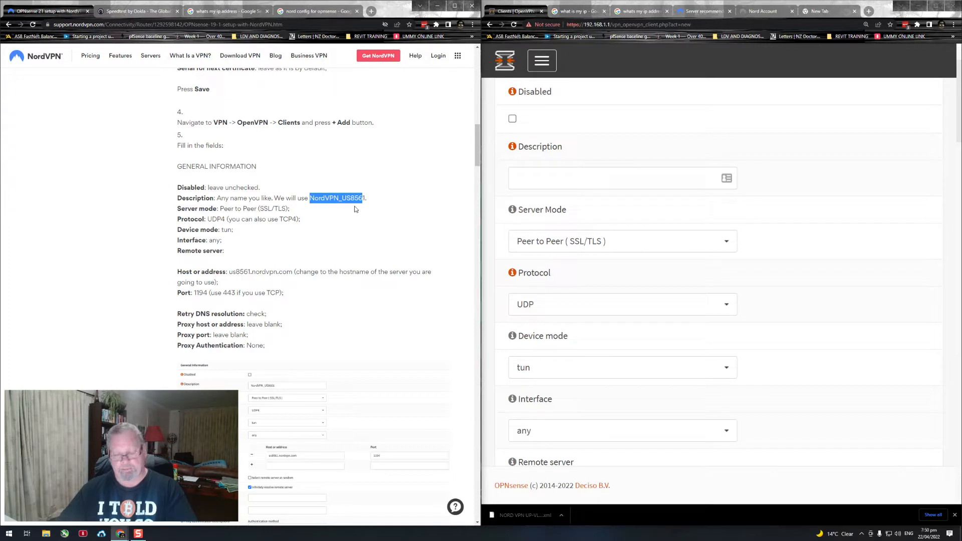
click(537, 187)
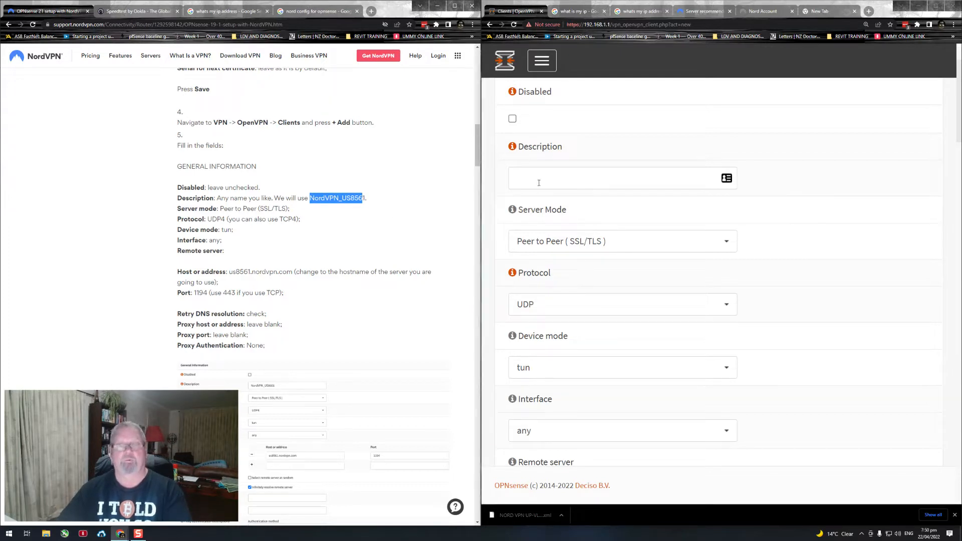
key(ctrl+v)
key(BackSpace)
key(BackSpace)
key(BackSpace)
key(BackSpace)
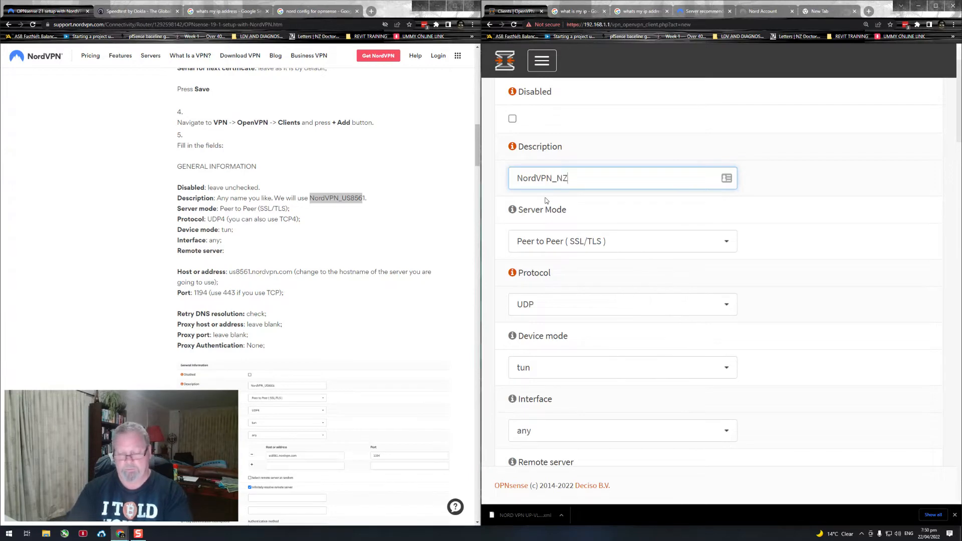
Step: Keep the server mode at Peer to Peer (SSL/TLS) and set the client's protocol to UDP4
click(713, 254)
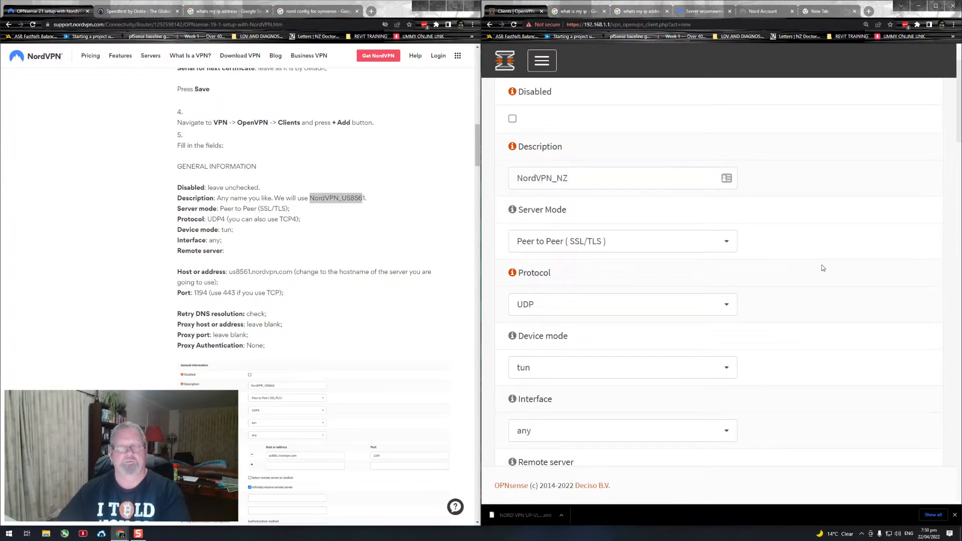
scroll(692, 263, down, 1)
click(726, 266)
click(607, 300)
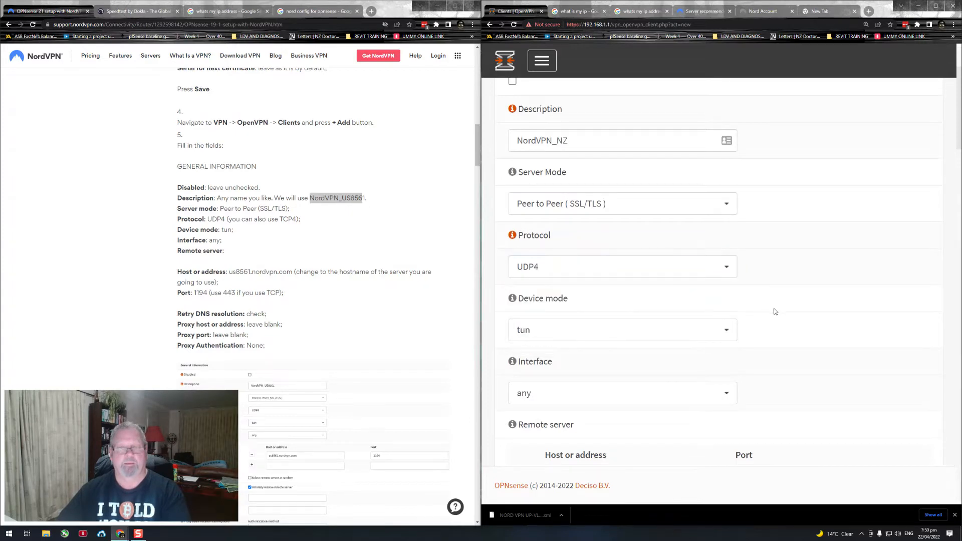
Step: Compare the client form's device mode, interface, remote server and DNS resolution fields with the guide's General Information instructions
scroll(766, 309, down, 3)
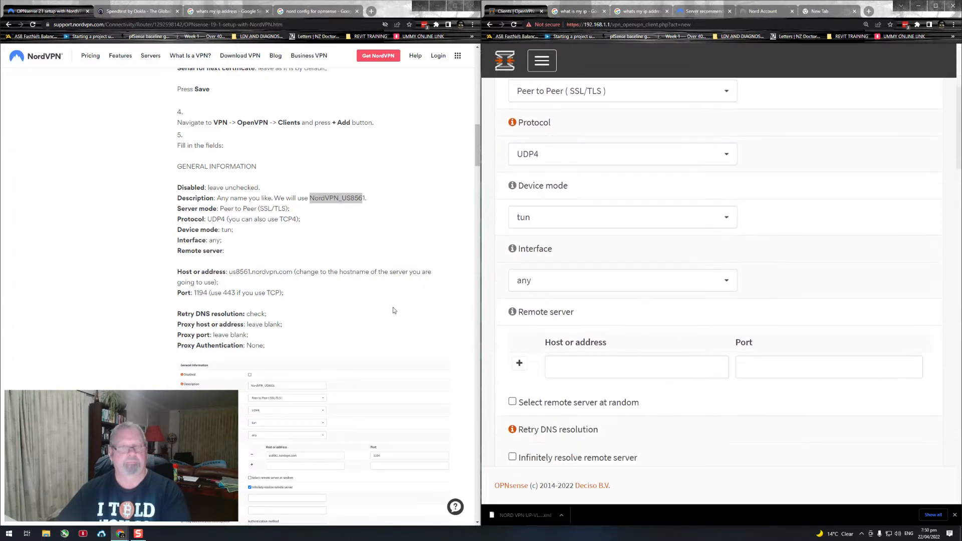
scroll(381, 290, down, 1)
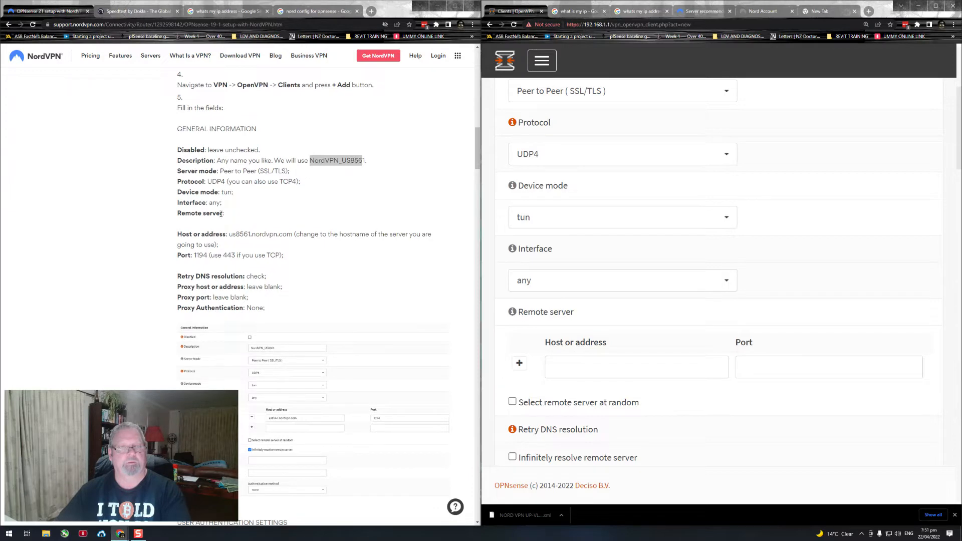
scroll(274, 231, down, 1)
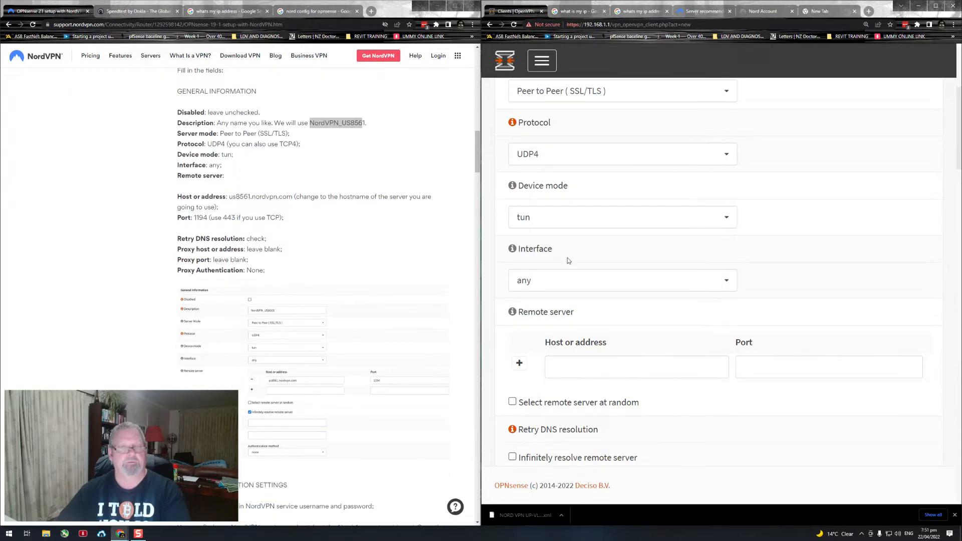
scroll(569, 260, down, 1)
scroll(339, 251, down, 1)
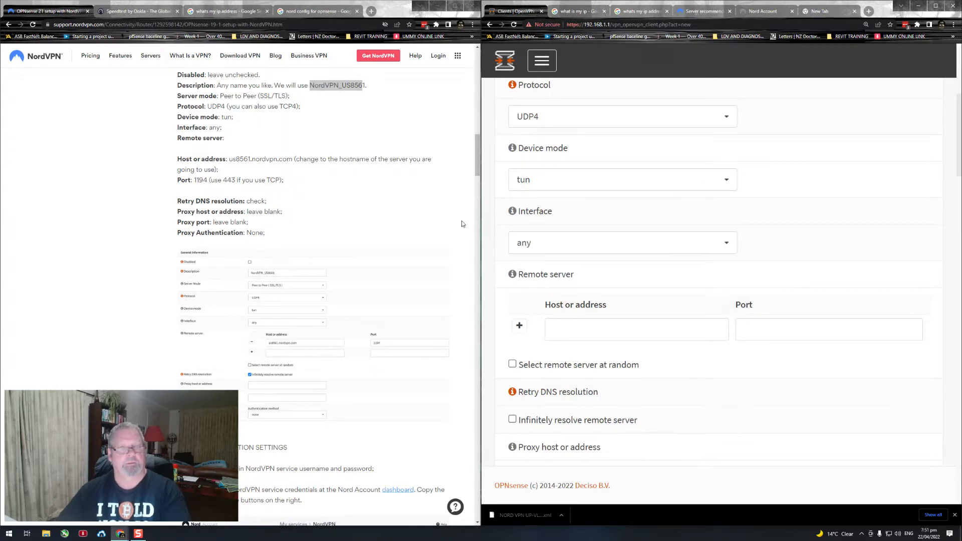
scroll(530, 240, down, 2)
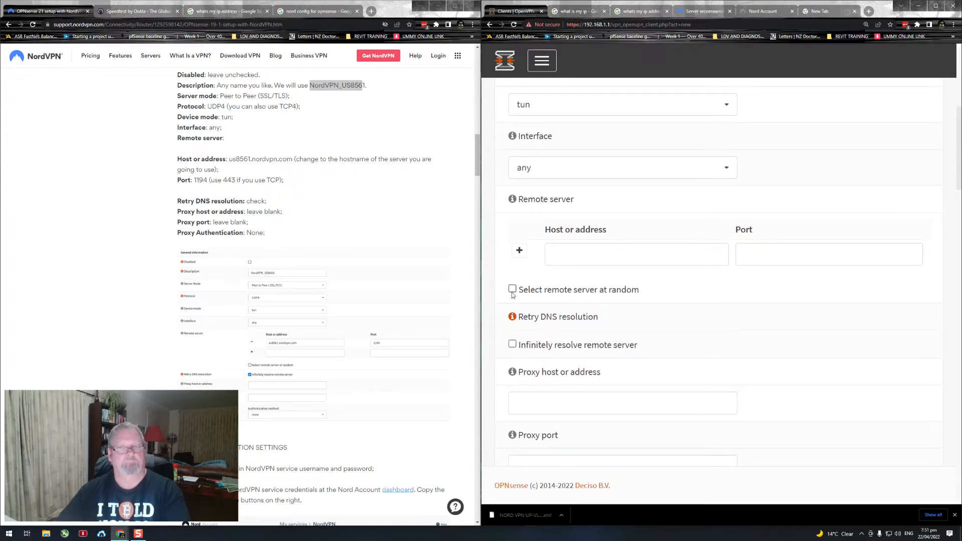
scroll(546, 288, down, 1)
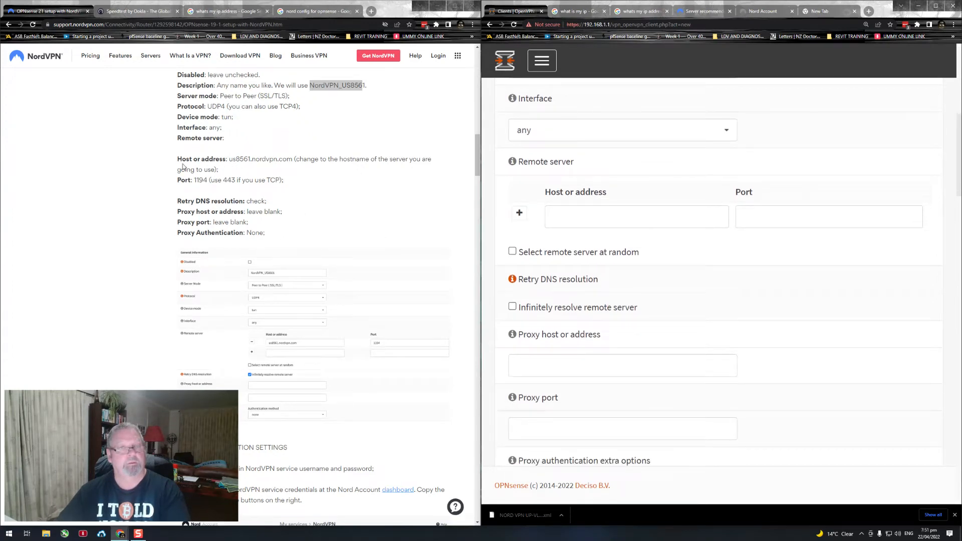
drag(181, 159, 293, 180)
click(303, 184)
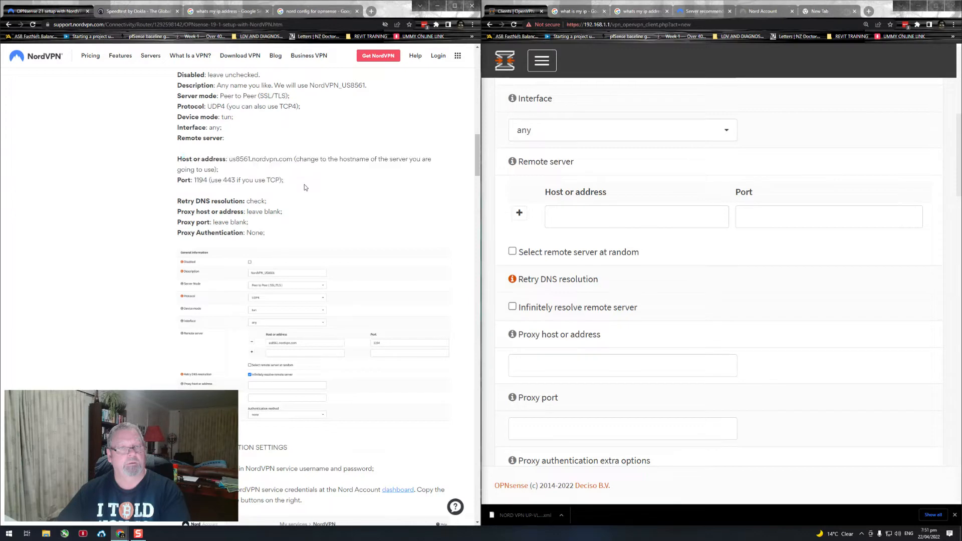
click(588, 219)
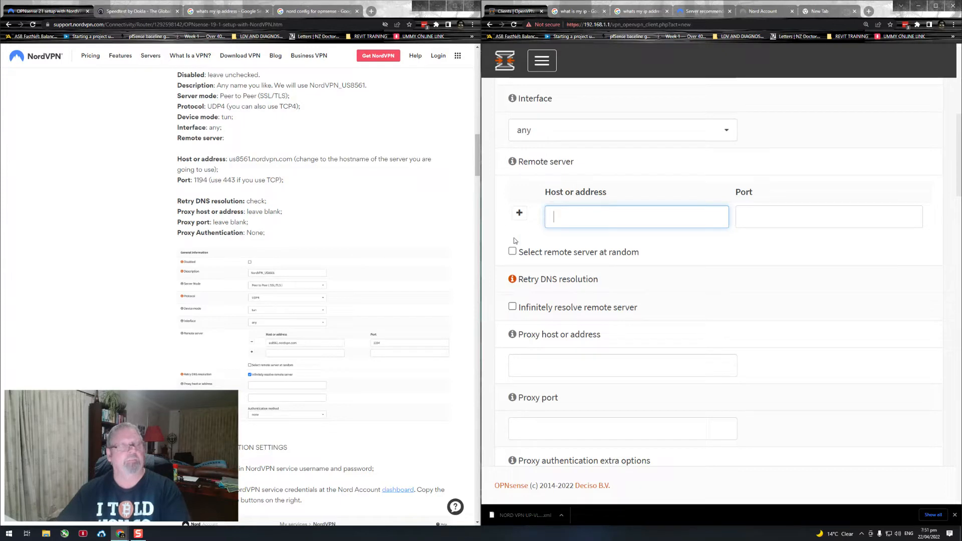
Step: Open NordVPN's recommended server page from the guide's link in a new tab, closing the Speedtest and IP address search tabs
scroll(300, 211, up, 5)
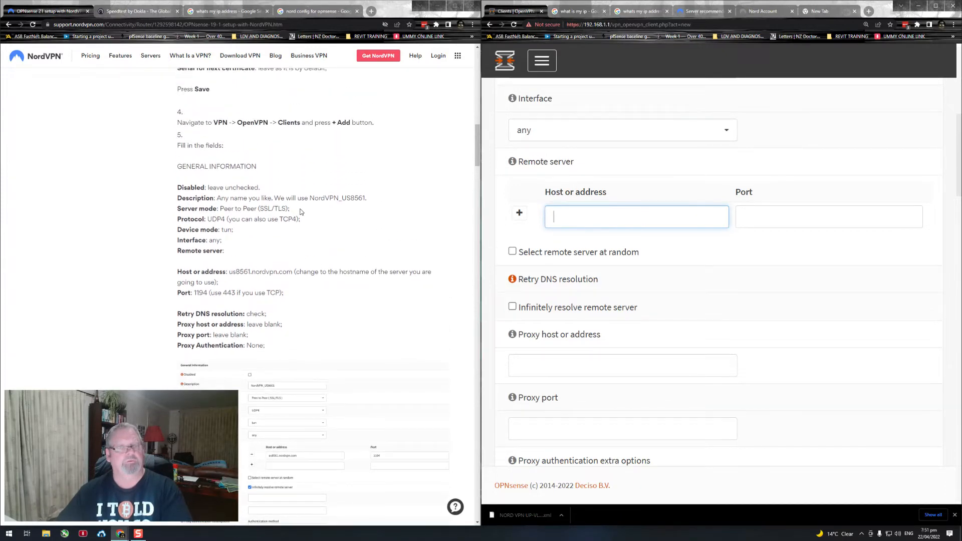
scroll(300, 212, up, 6)
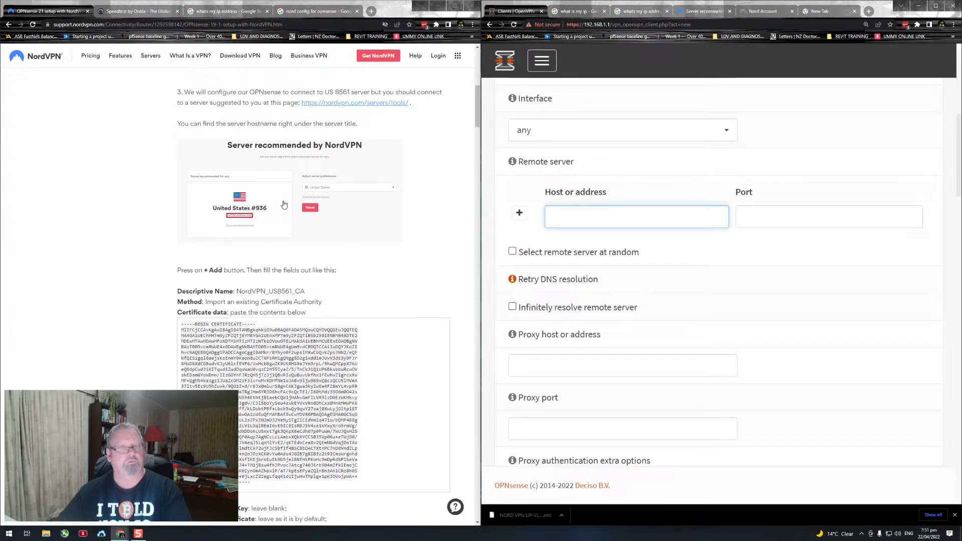
right_click(341, 106)
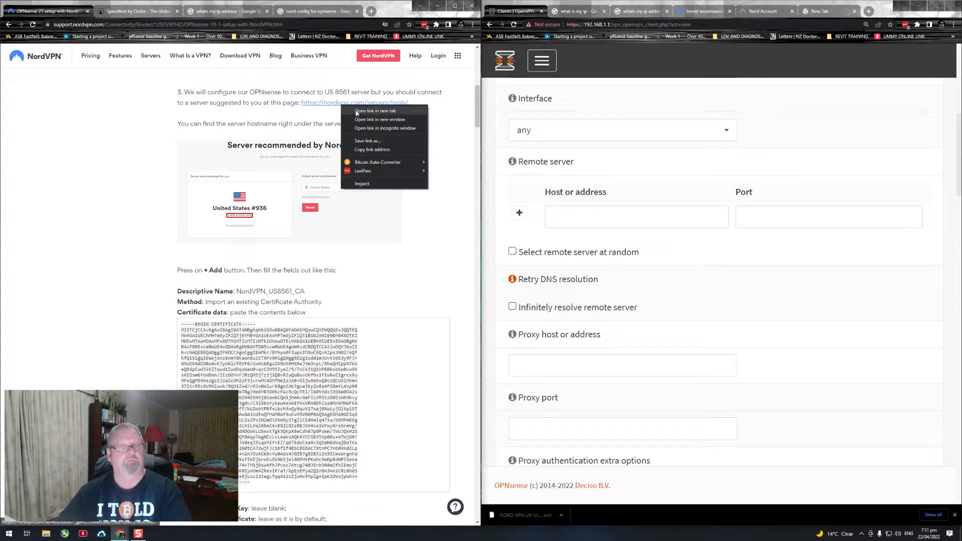
click(356, 111)
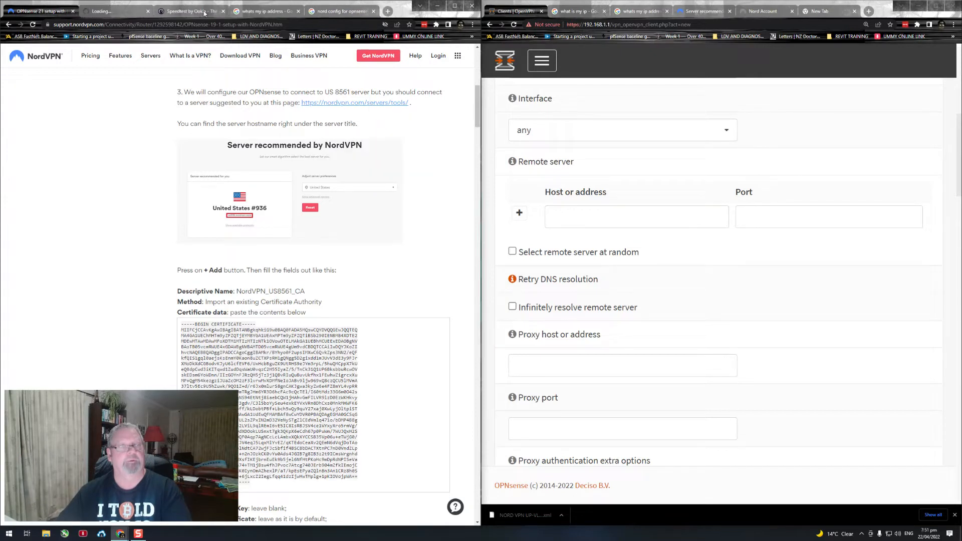
click(223, 11)
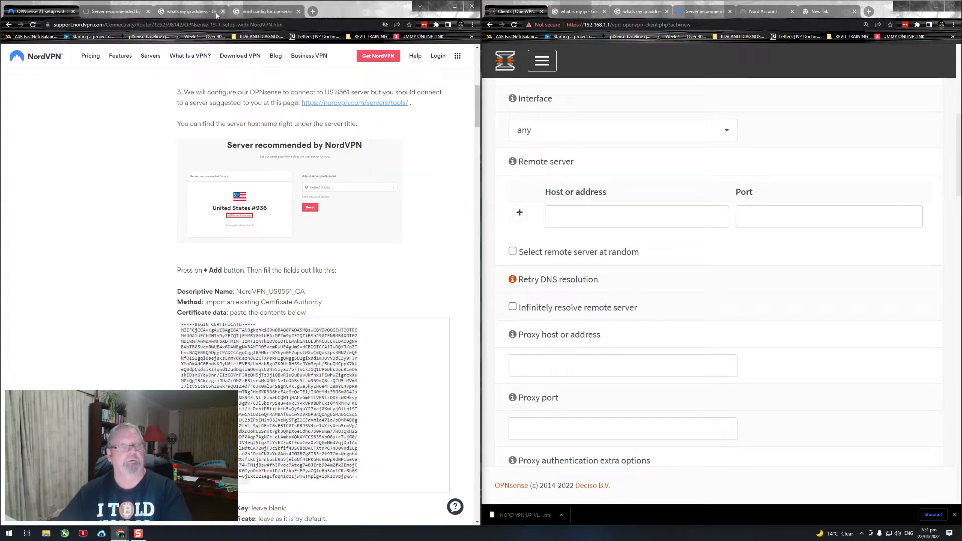
click(222, 12)
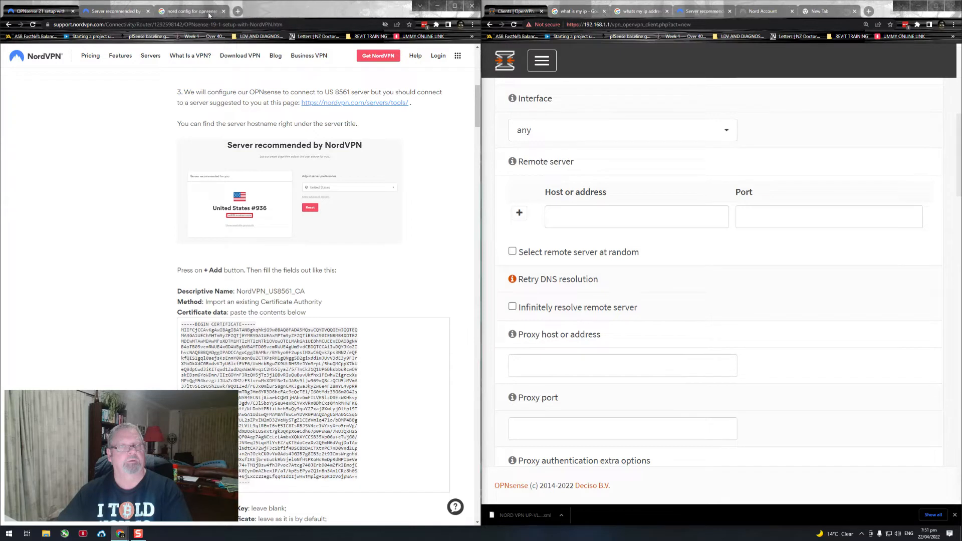
click(120, 12)
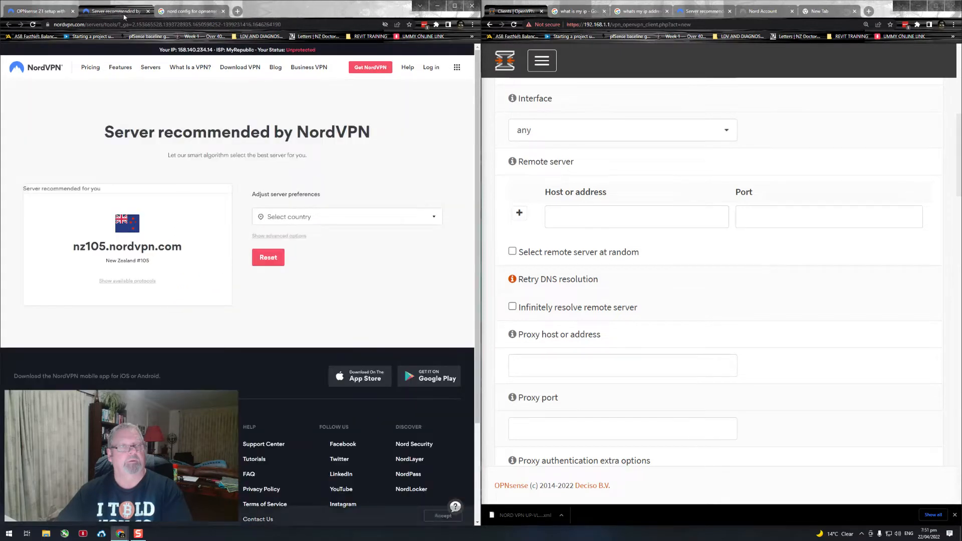
Step: Check the country preference options and highlight the recommended server hostname nz105.nordvpn.com, leaving the country unselected
click(317, 222)
click(254, 226)
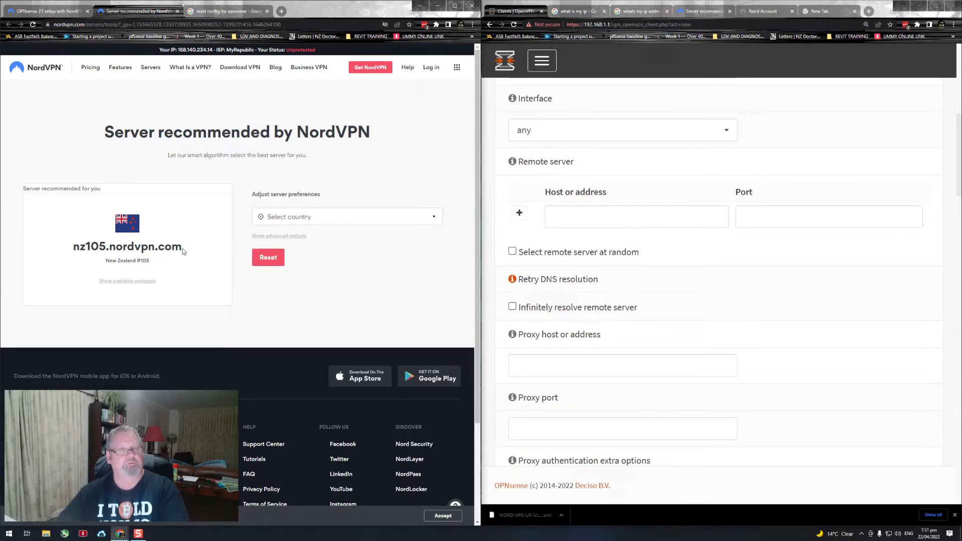
drag(182, 248, 74, 247)
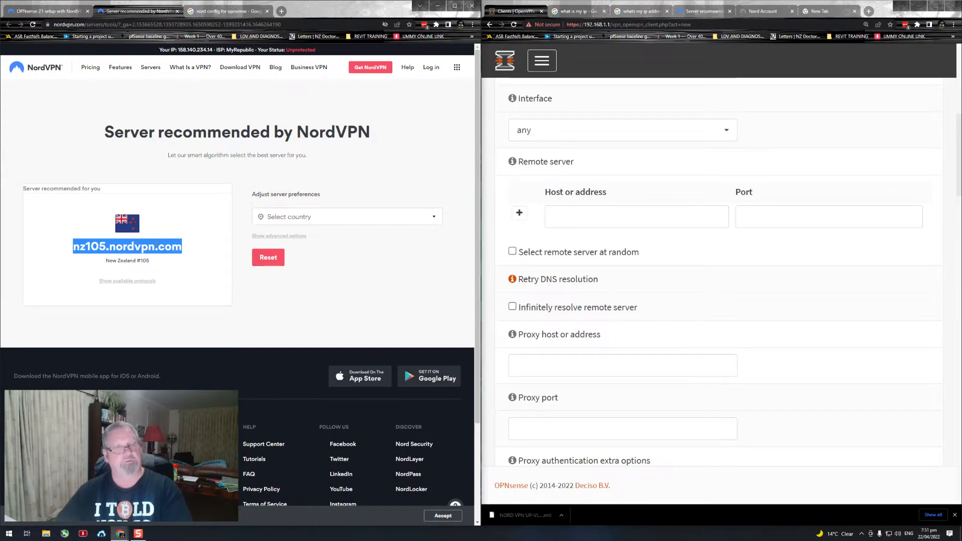
click(337, 266)
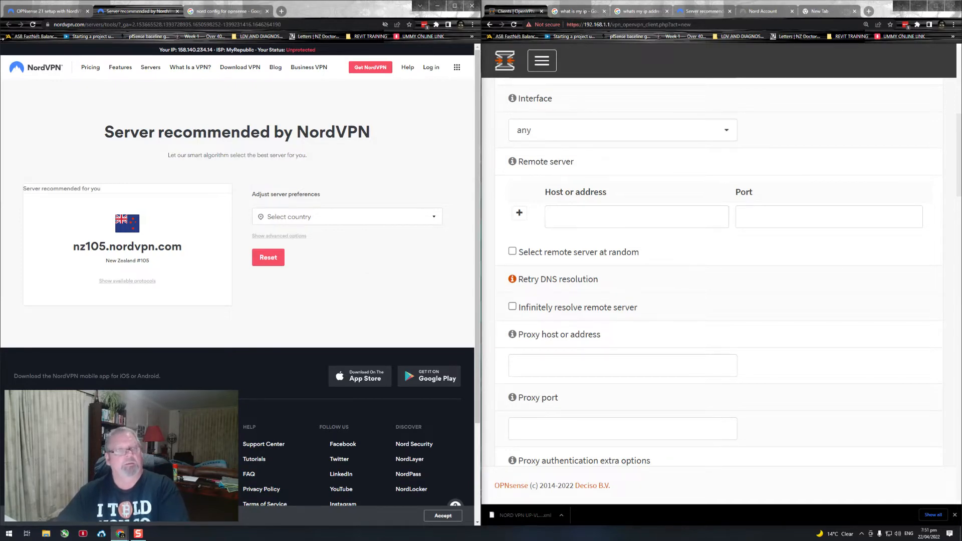
Step: Return to the OPNsense guide and compare its General Information values with the client form, from server mode to remote server
click(38, 8)
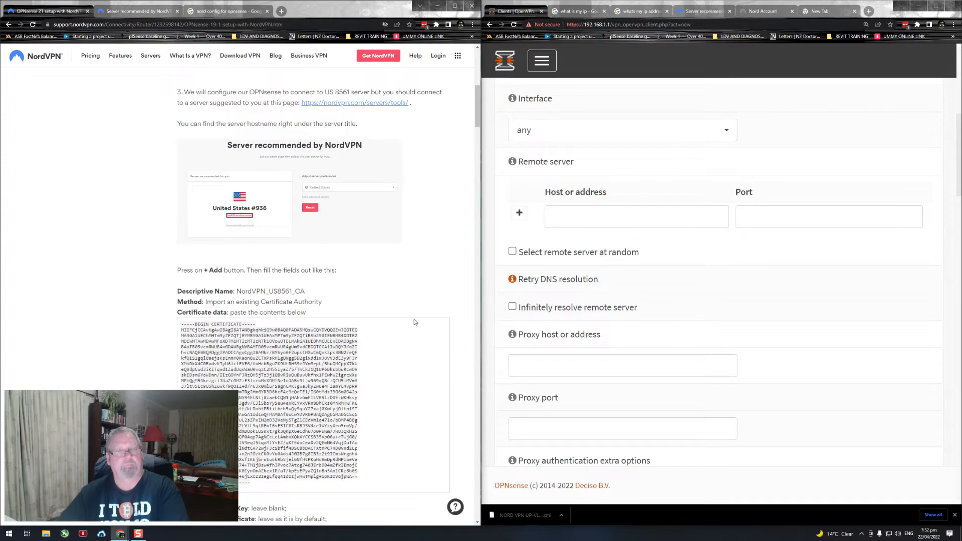
scroll(415, 322, down, 8)
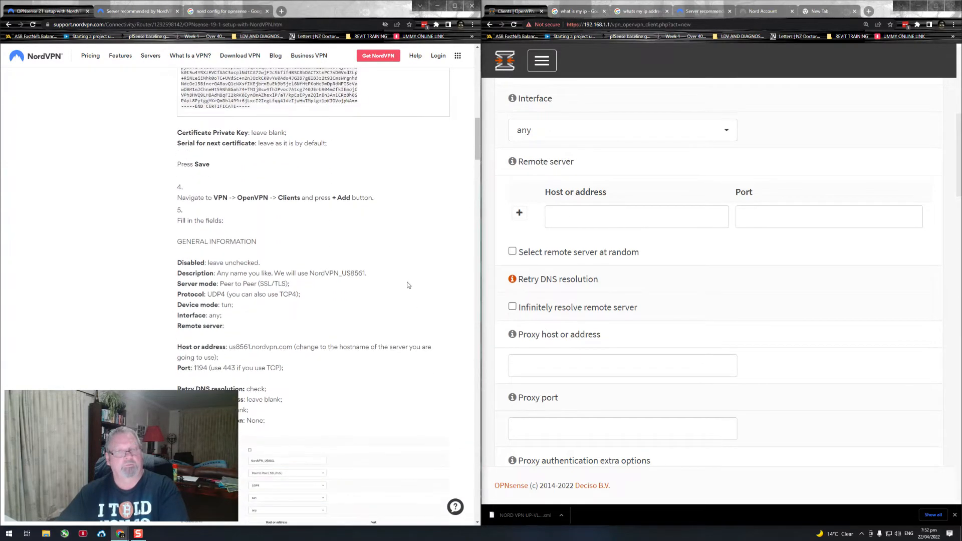
scroll(416, 281, down, 1)
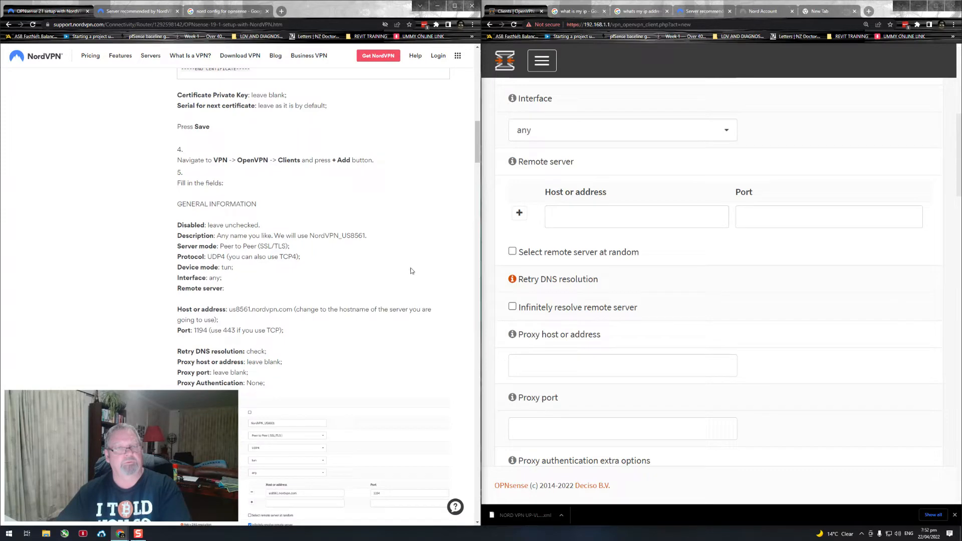
scroll(381, 223, up, 1)
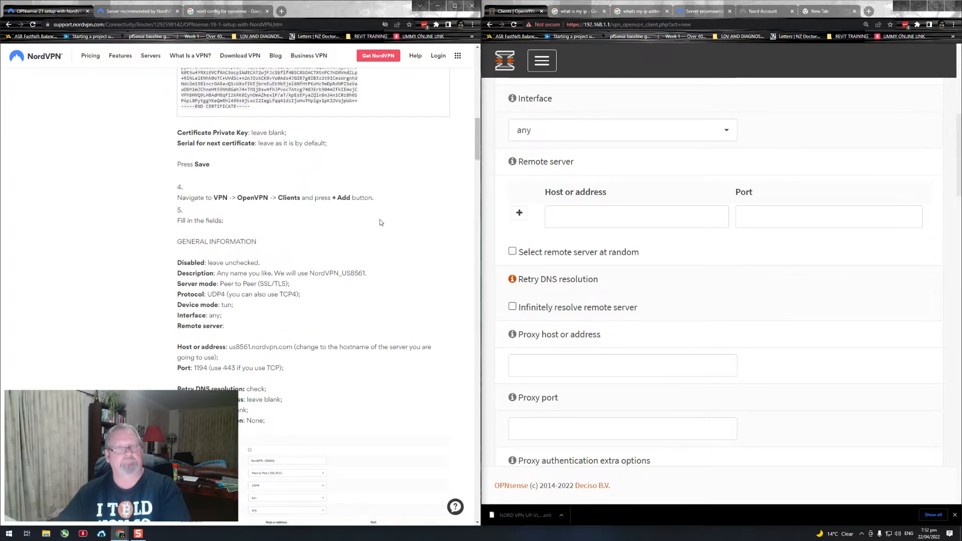
scroll(746, 232, down, 1)
scroll(354, 256, down, 2)
scroll(355, 252, down, 1)
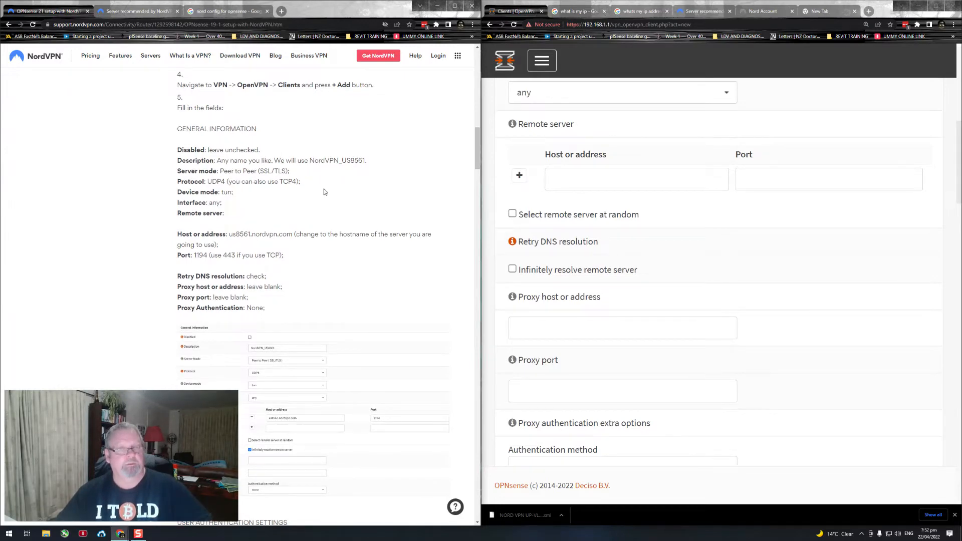
scroll(601, 211, up, 5)
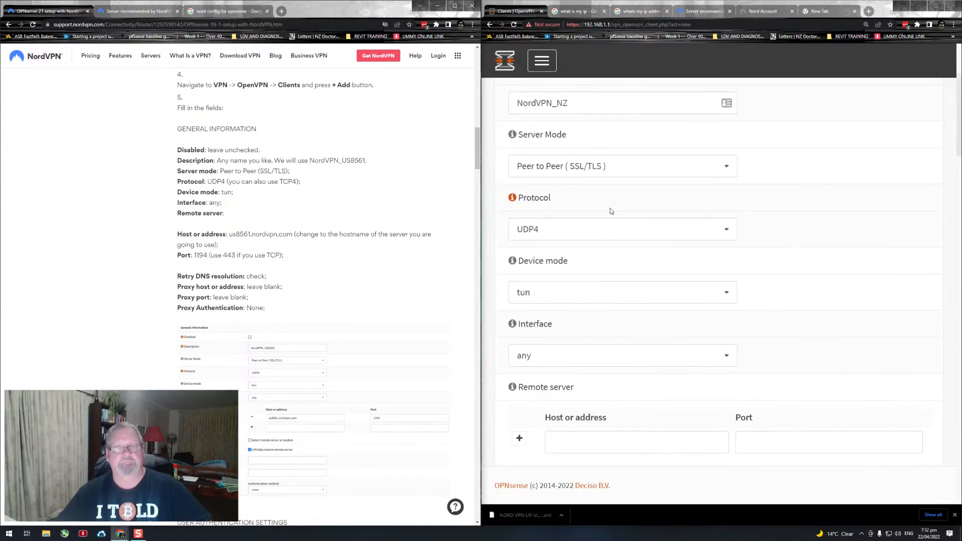
scroll(790, 242, down, 1)
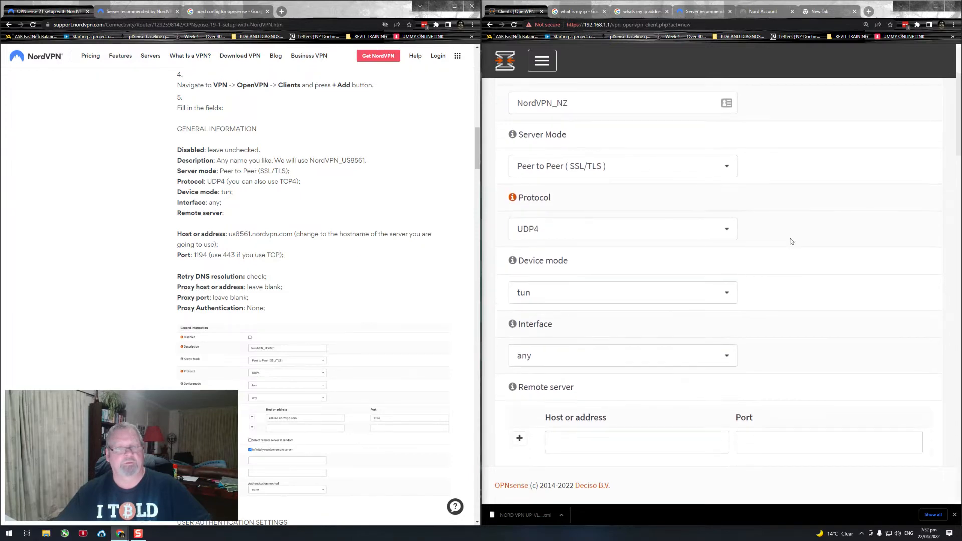
scroll(793, 247, down, 1)
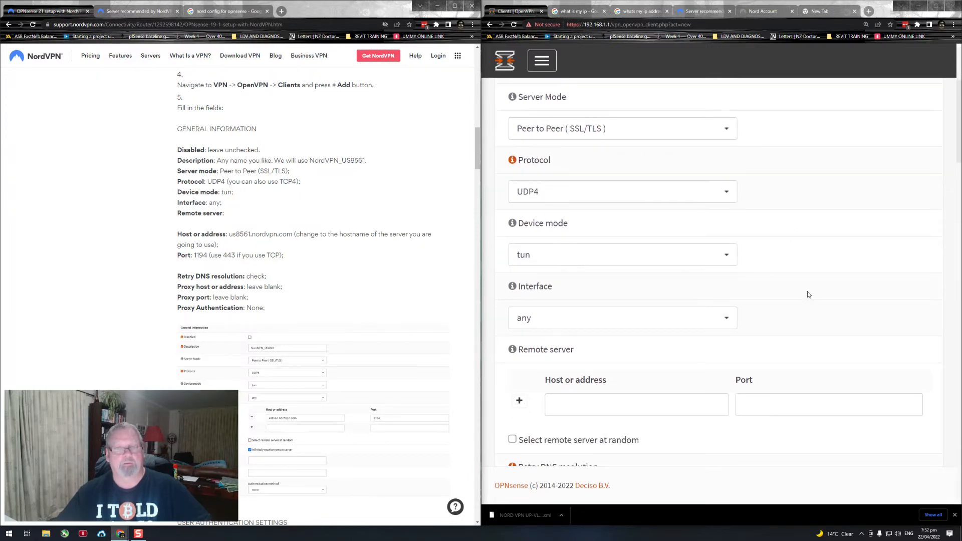
scroll(807, 291, down, 2)
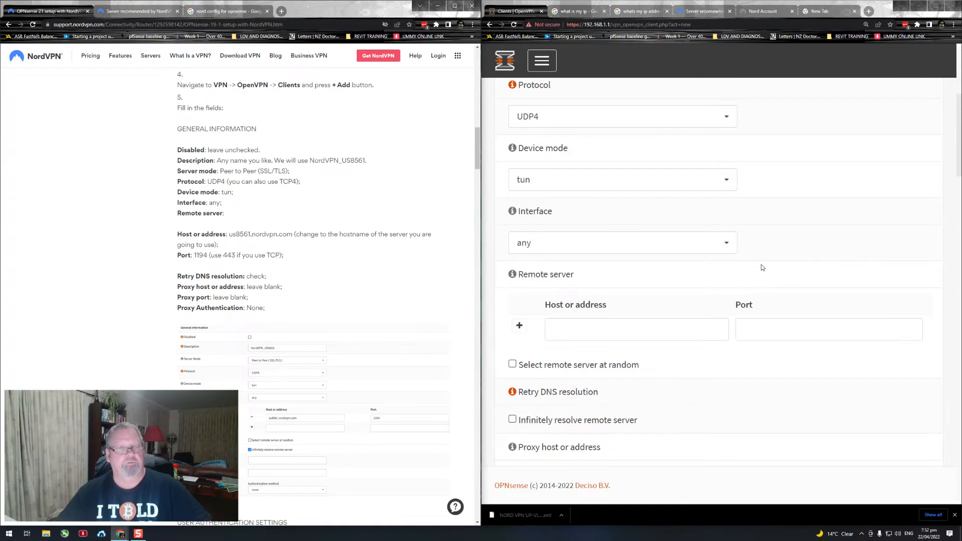
scroll(792, 271, down, 1)
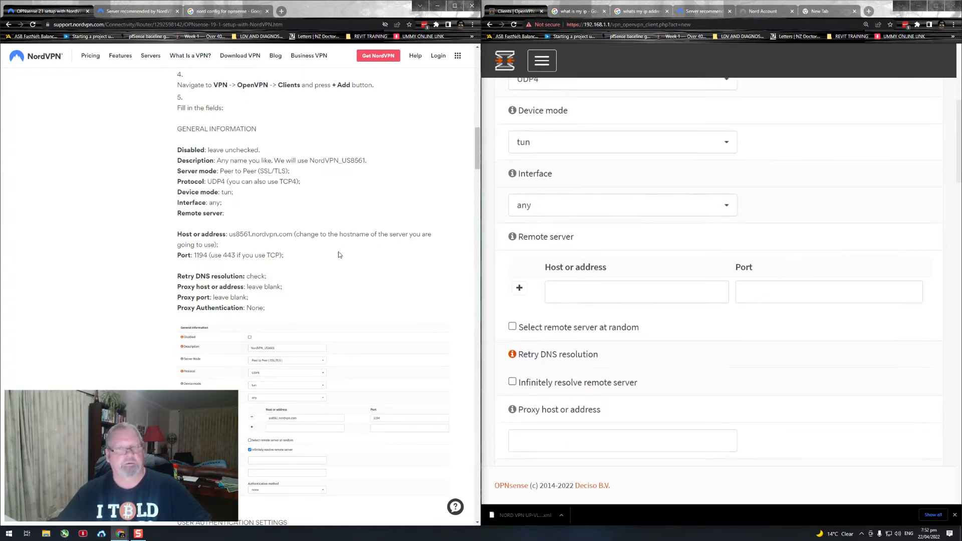
Step: Set the client's remote server to host nz105.nordvpn.com with port 1194
click(592, 289)
text(nz105.nordvpn.com)
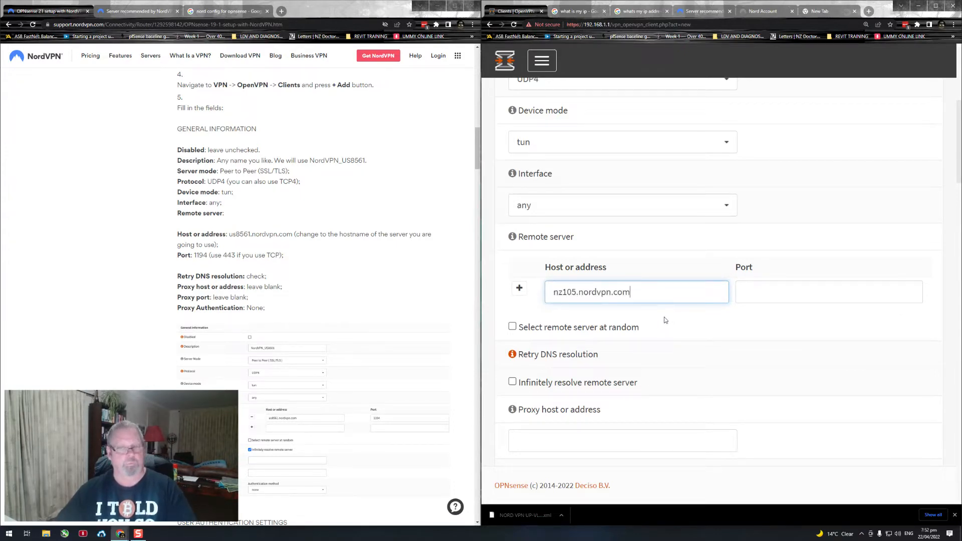
click(740, 296)
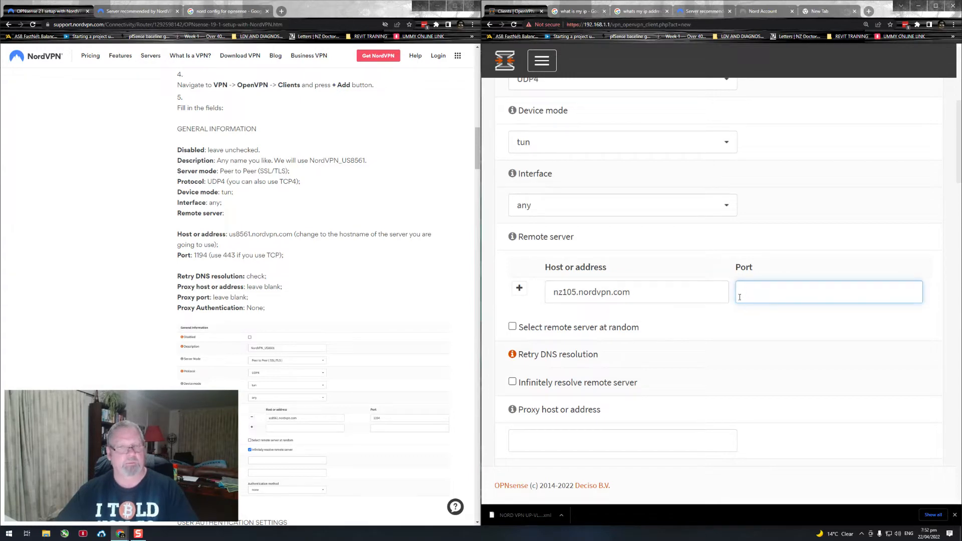
text(1194)
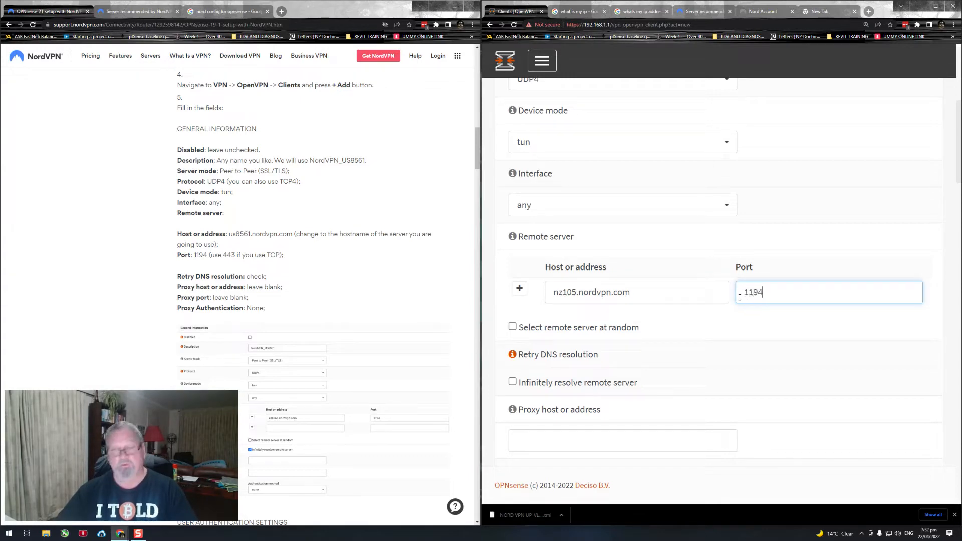
click(729, 324)
Step: Check the guide's Retry DNS resolution instruction and enable infinitely resolving the remote server in the client form
scroll(728, 321, down, 3)
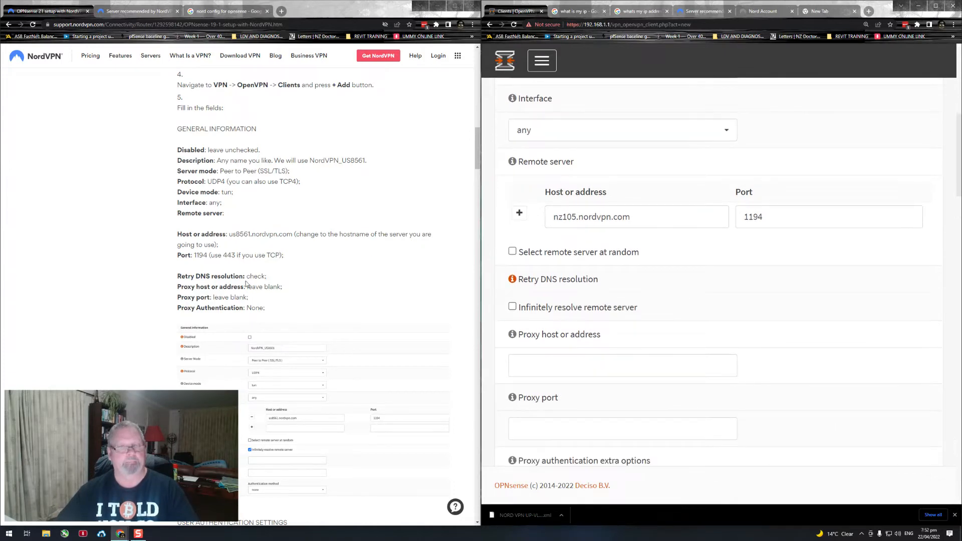
scroll(251, 271, down, 1)
drag(211, 239, 265, 240)
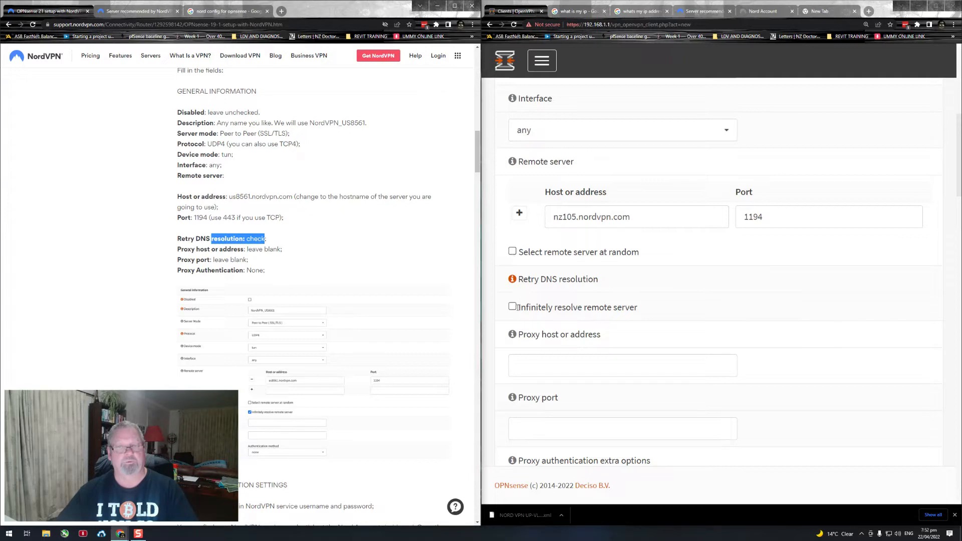
click(512, 307)
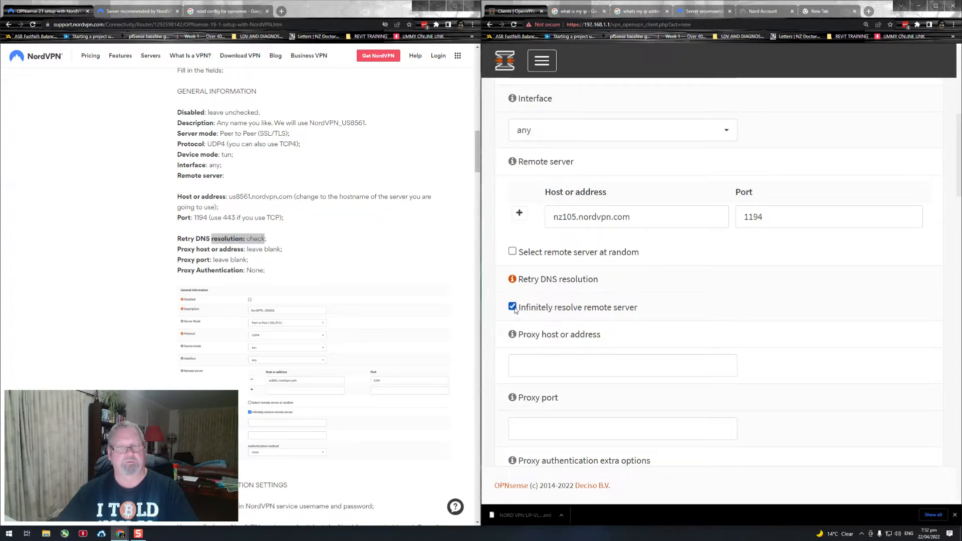
Step: Compare the client form's proxy host, proxy port, proxy authentication and local port fields with the guide's text and example image
scroll(670, 306, down, 1)
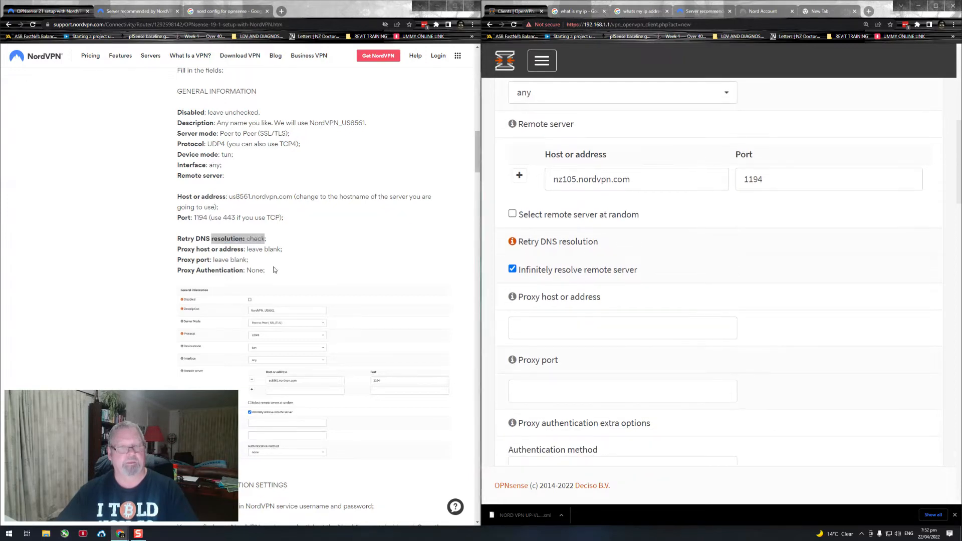
scroll(268, 270, down, 1)
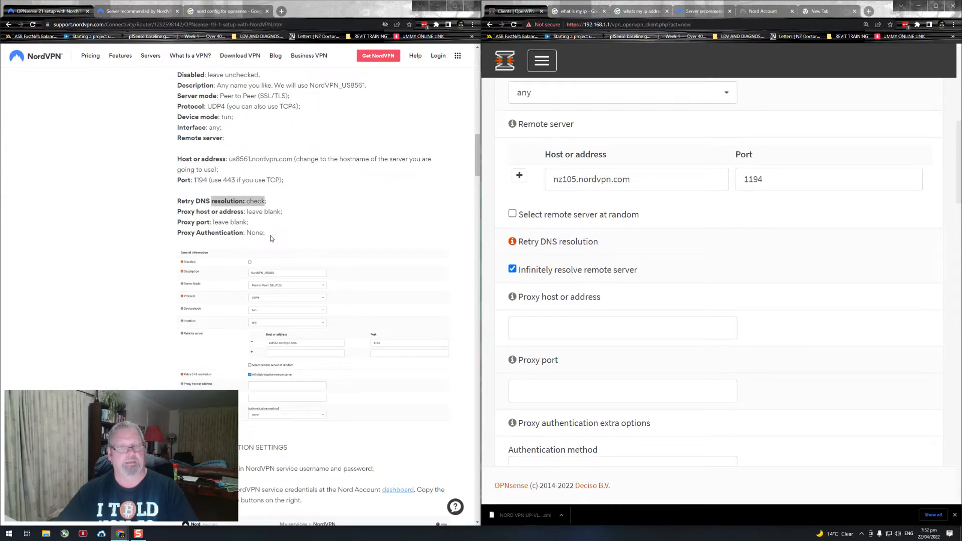
scroll(656, 312, down, 2)
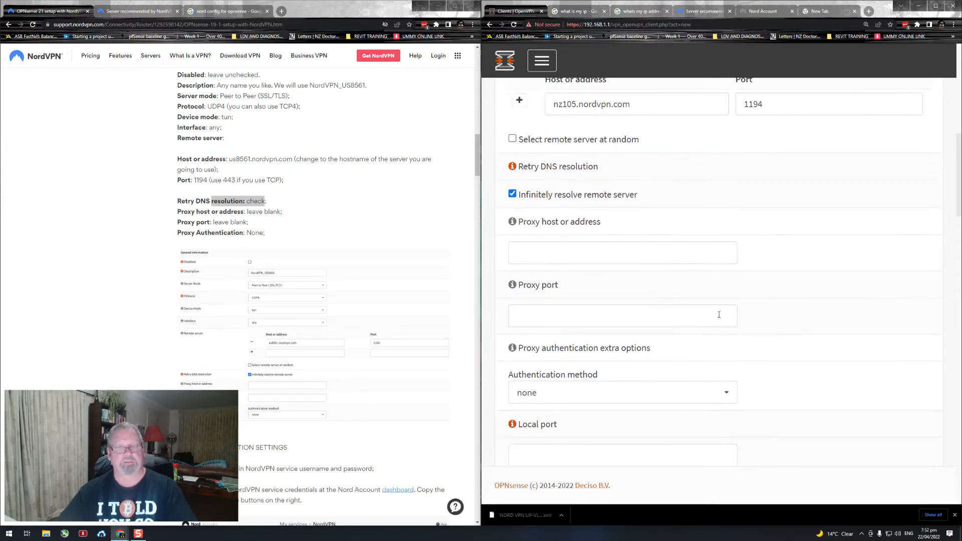
scroll(800, 322, down, 3)
scroll(797, 318, down, 1)
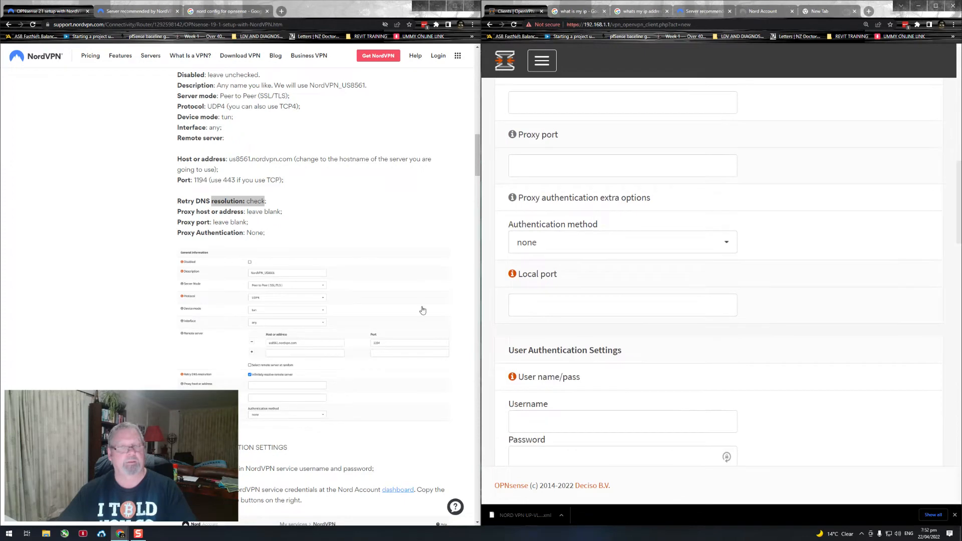
scroll(354, 271, down, 3)
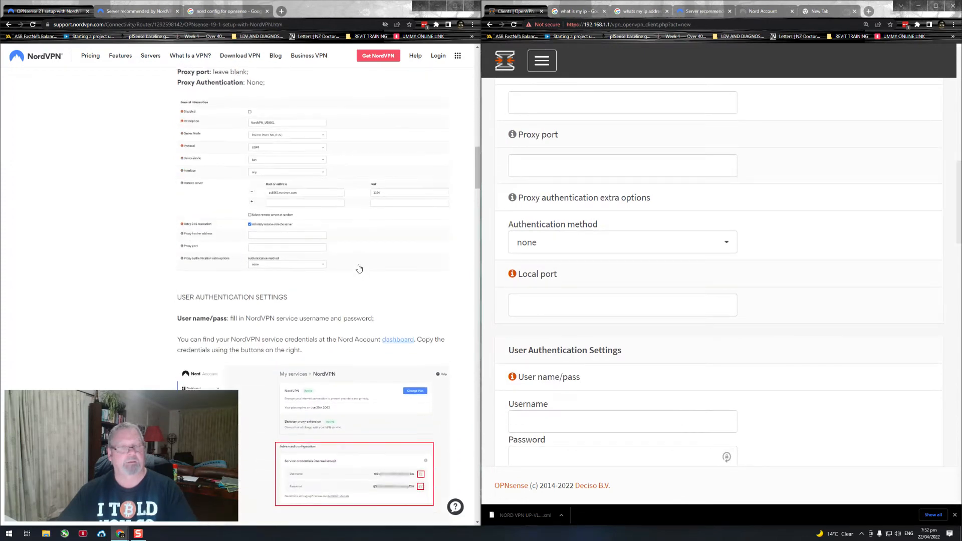
scroll(746, 251, up, 4)
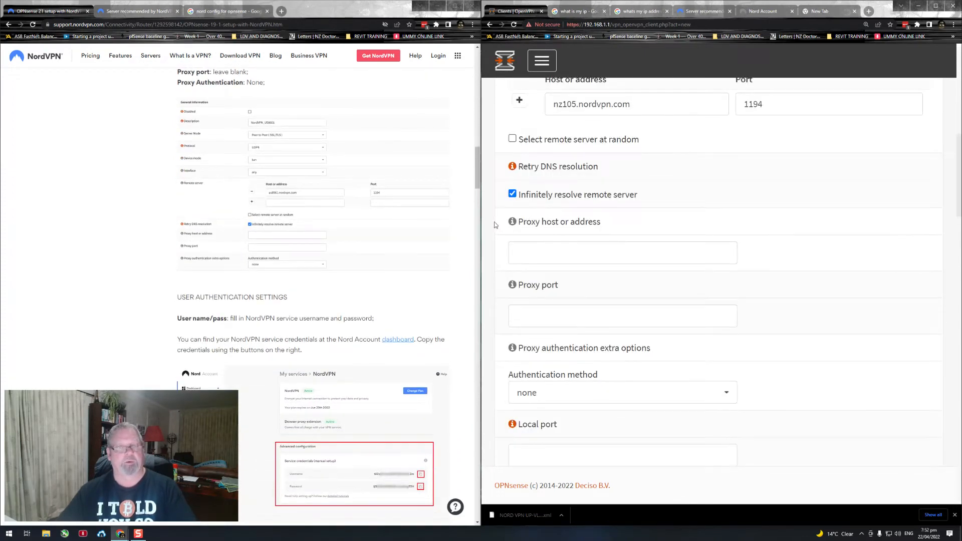
scroll(749, 253, down, 1)
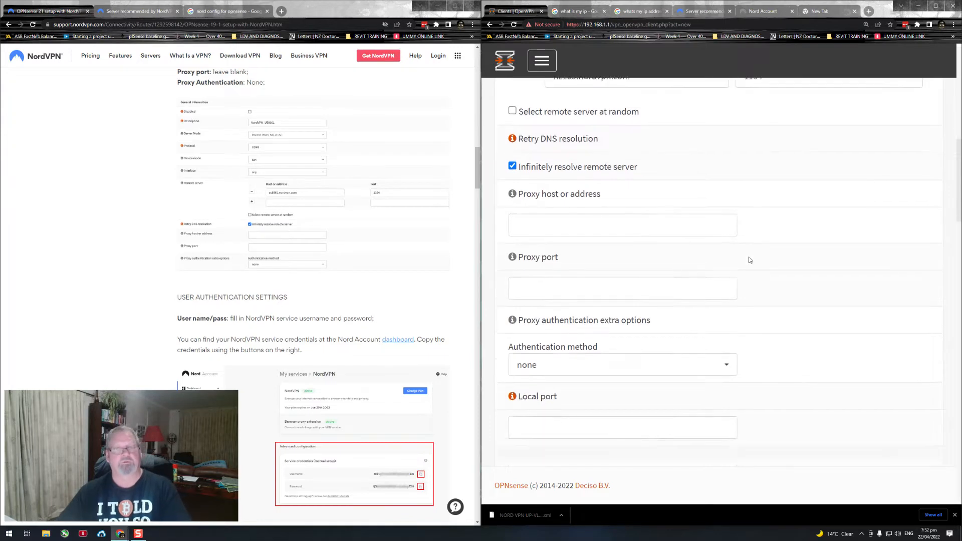
scroll(749, 260, down, 2)
scroll(357, 250, down, 1)
scroll(332, 240, up, 3)
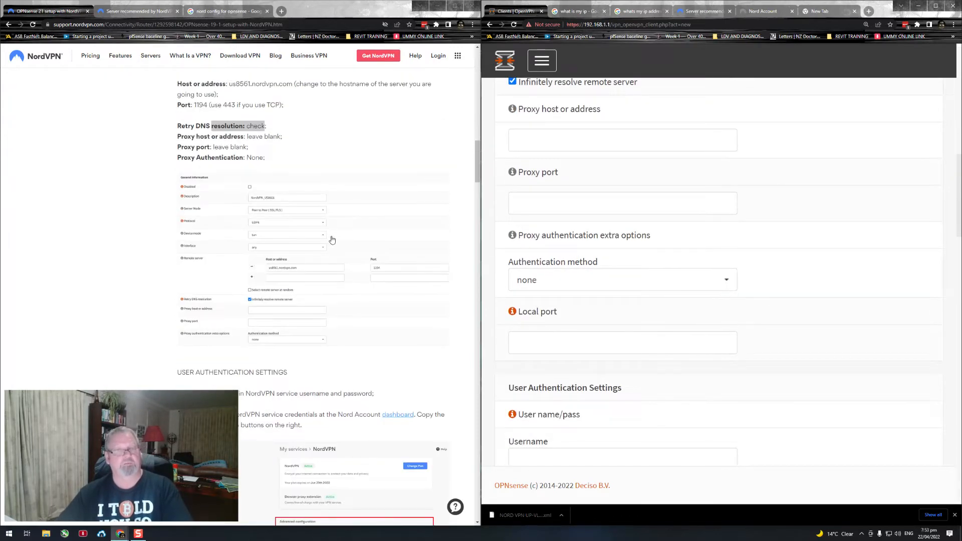
scroll(343, 246, down, 3)
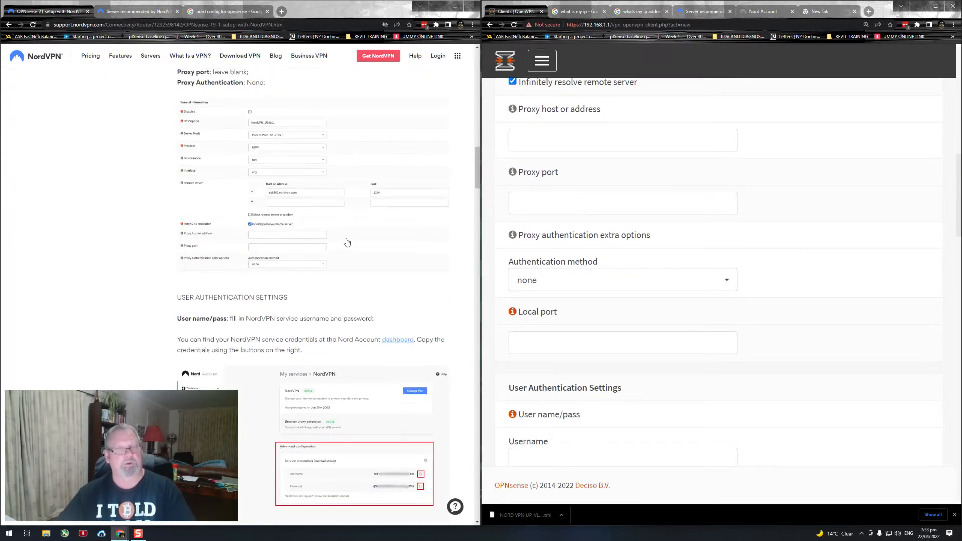
Step: Locate User Authentication Settings in both the guide and the client form, and select the form's empty Username field
drag(301, 223, 195, 229)
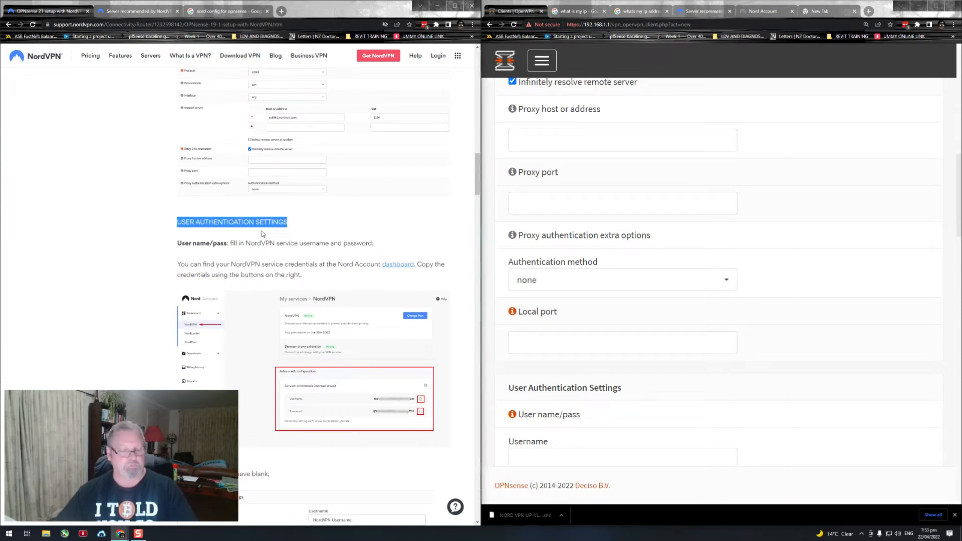
scroll(777, 252, down, 4)
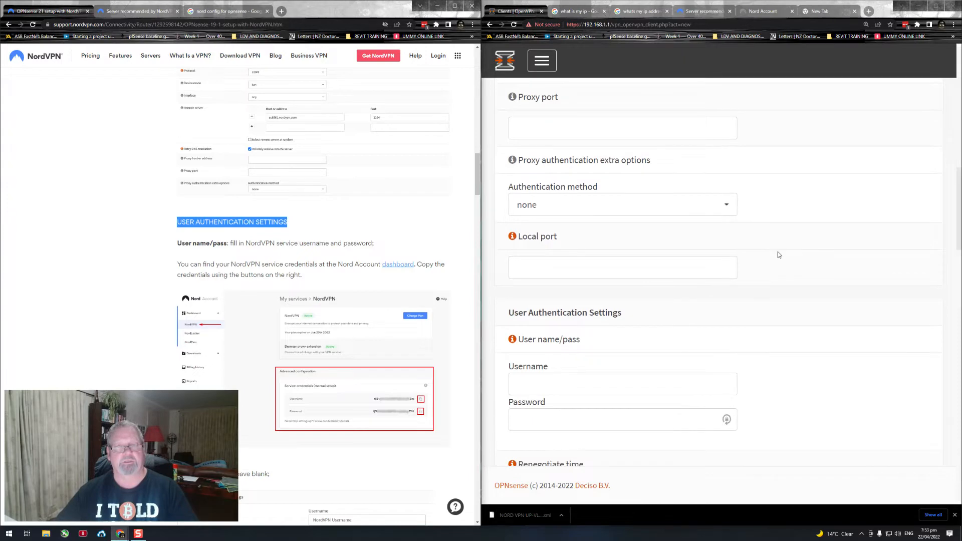
drag(622, 199, 507, 202)
scroll(736, 220, down, 1)
scroll(716, 220, down, 1)
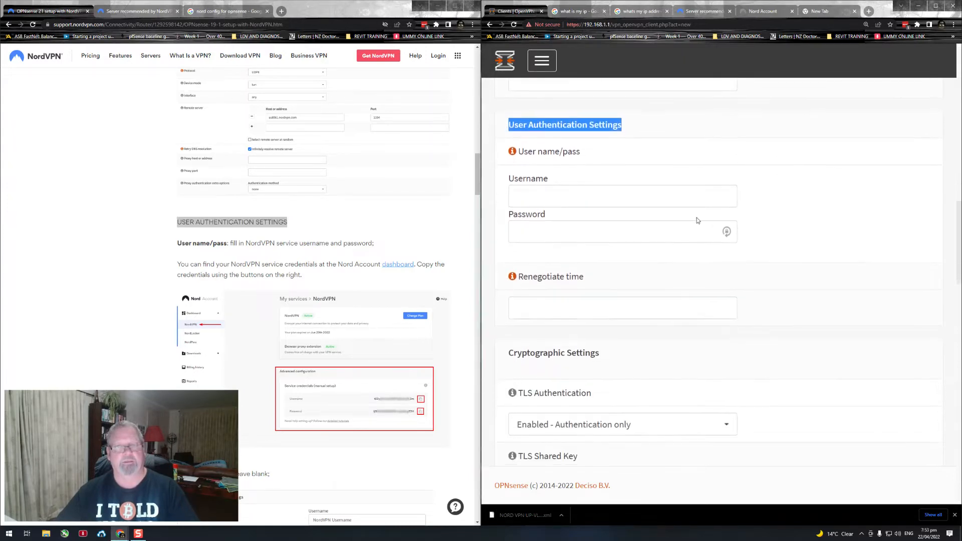
click(554, 197)
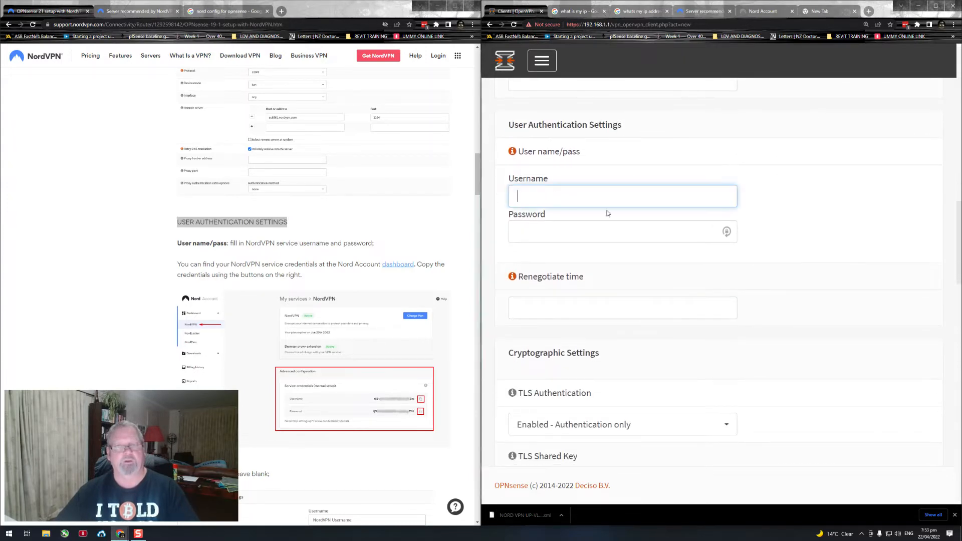
Step: Open the Nord Account dashboard from the guide's link in a new tab and switch to it
right_click(397, 267)
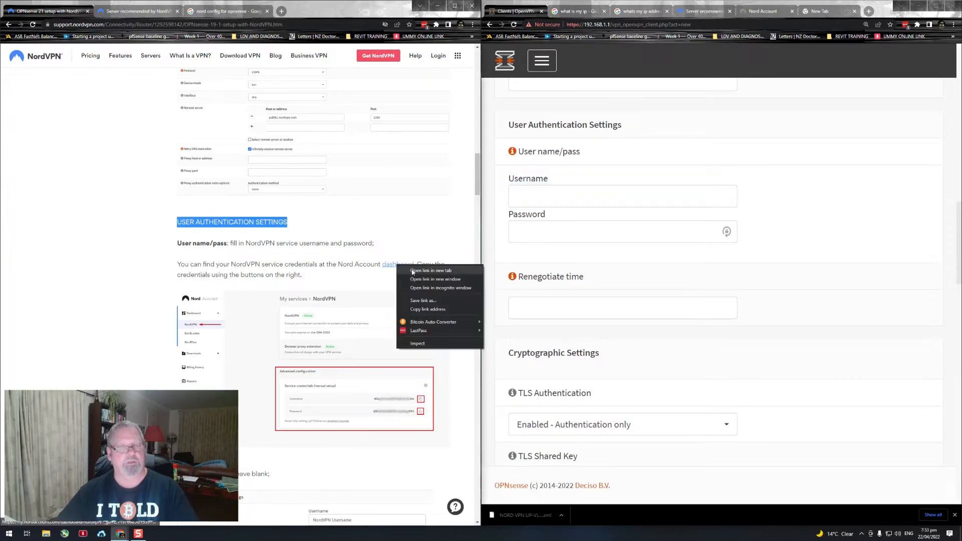
click(430, 271)
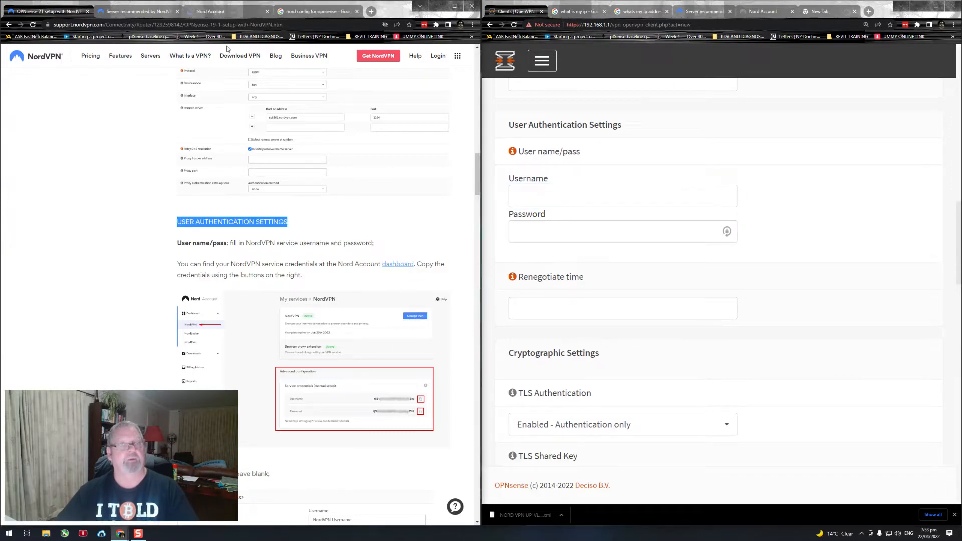
click(214, 12)
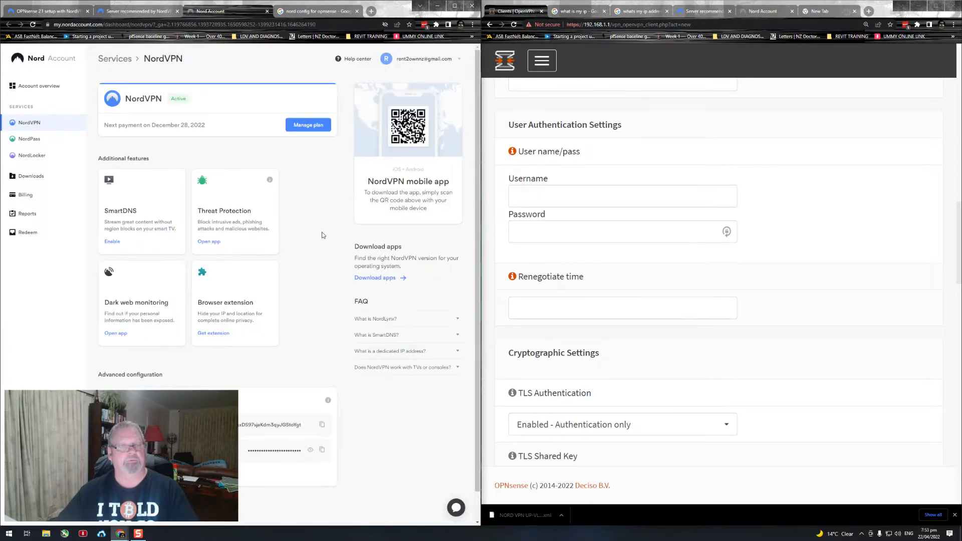
Step: Copy the service username from the manual setup credentials under the dashboard's Advanced configuration
scroll(323, 235, down, 1)
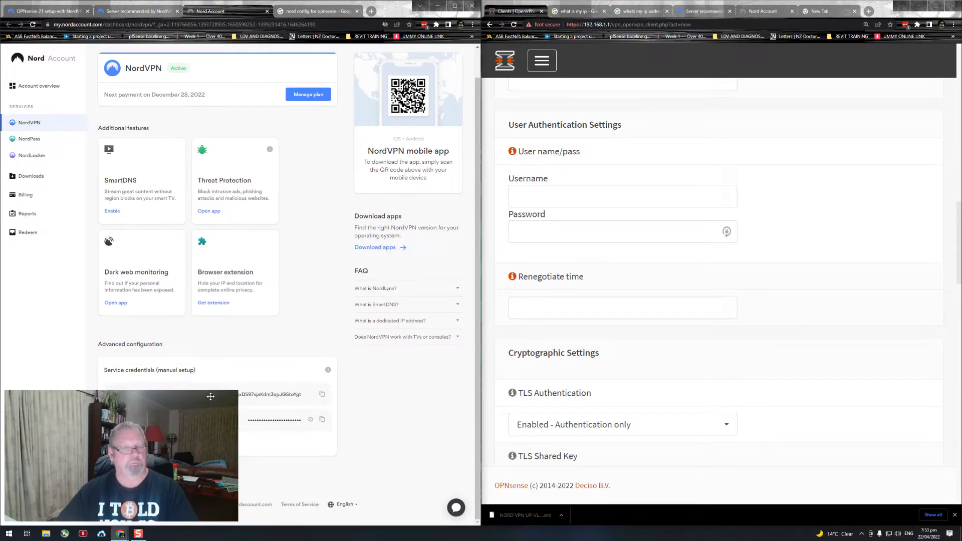
drag(211, 396, 913, 382)
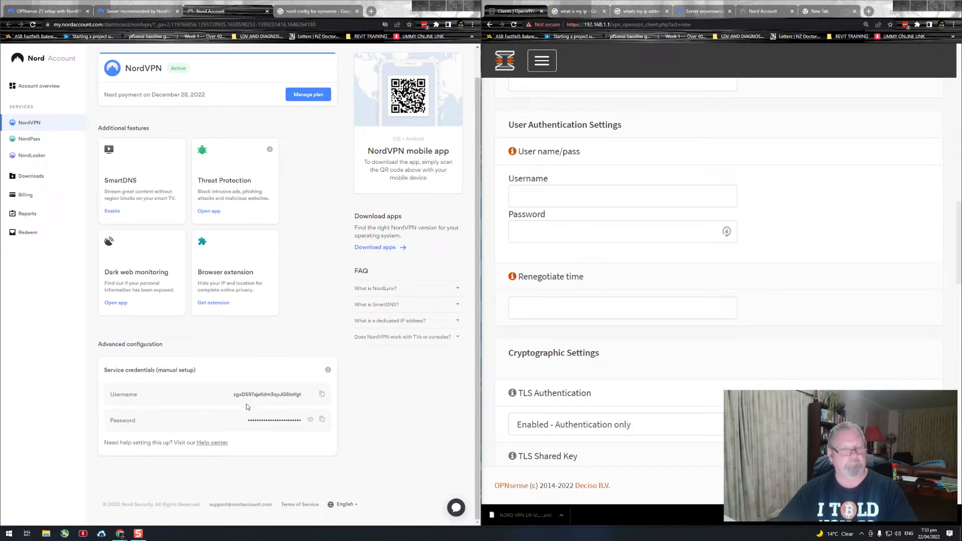
click(322, 395)
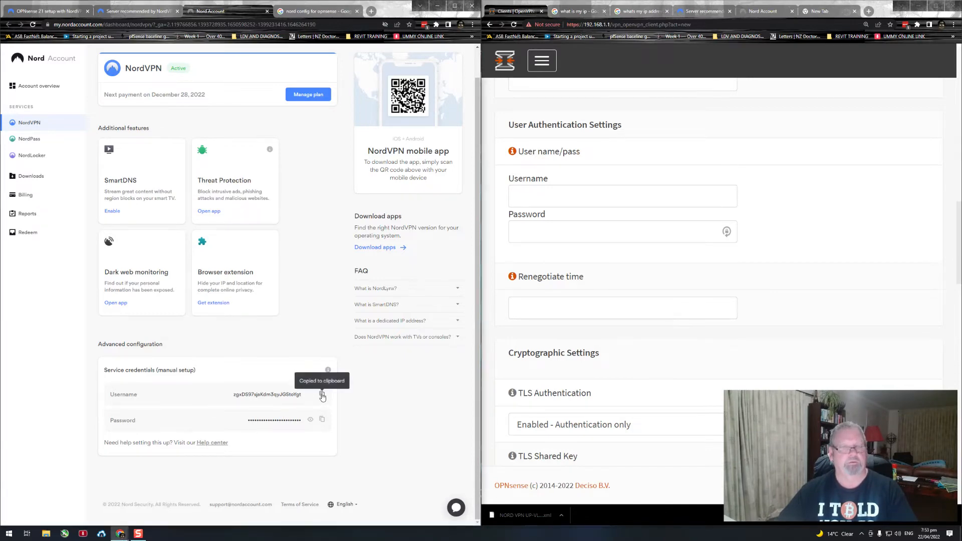
Step: Paste the copied service username into the client form's Username field under User Authentication Settings
click(537, 198)
right_click(537, 198)
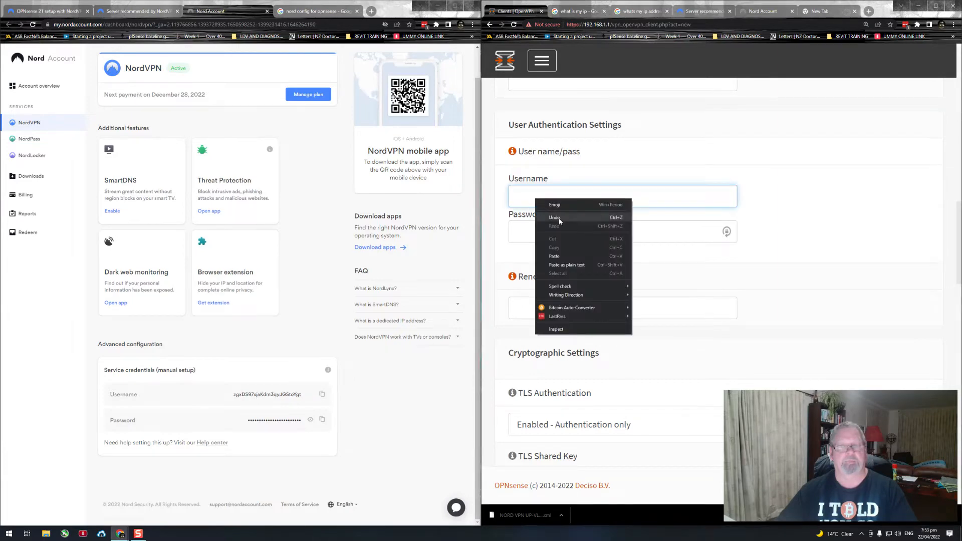
click(558, 256)
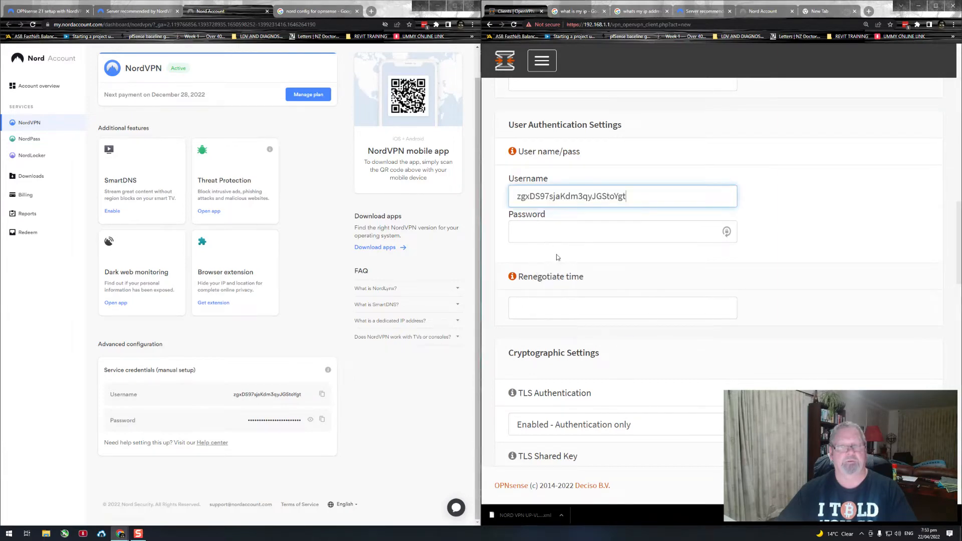
Step: Copy the service password from the Nord Account manual setup credentials and paste it into the client form's Password field
click(322, 420)
click(322, 421)
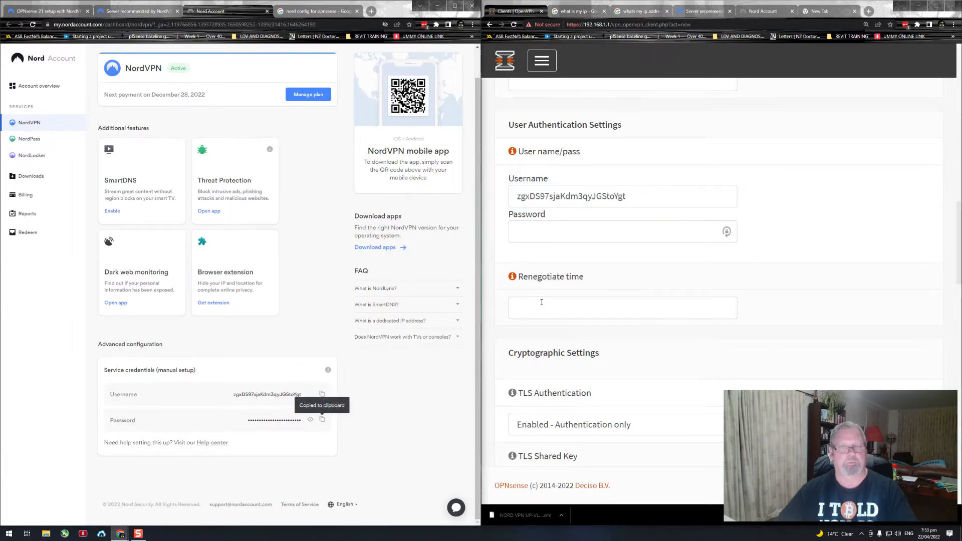
click(542, 231)
right_click(541, 231)
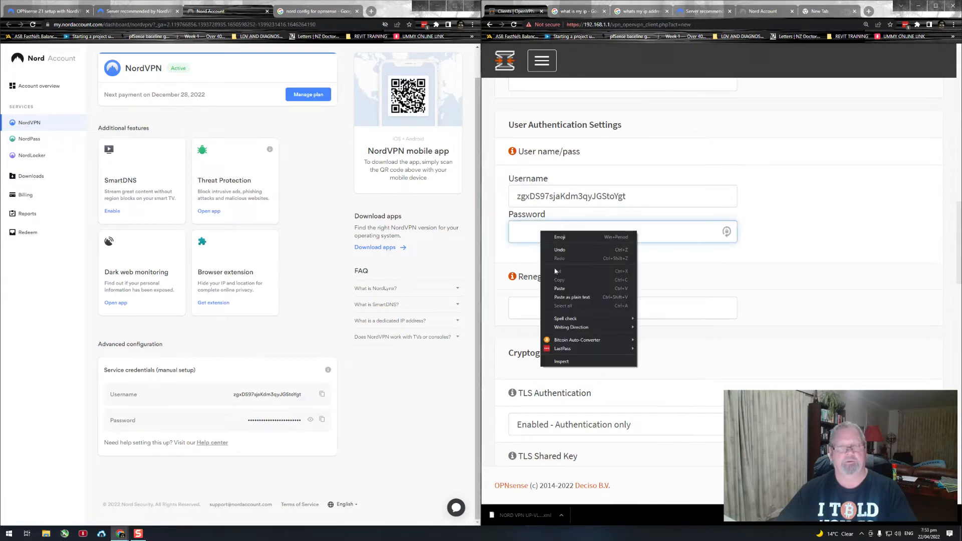
click(560, 289)
drag(861, 406, 142, 404)
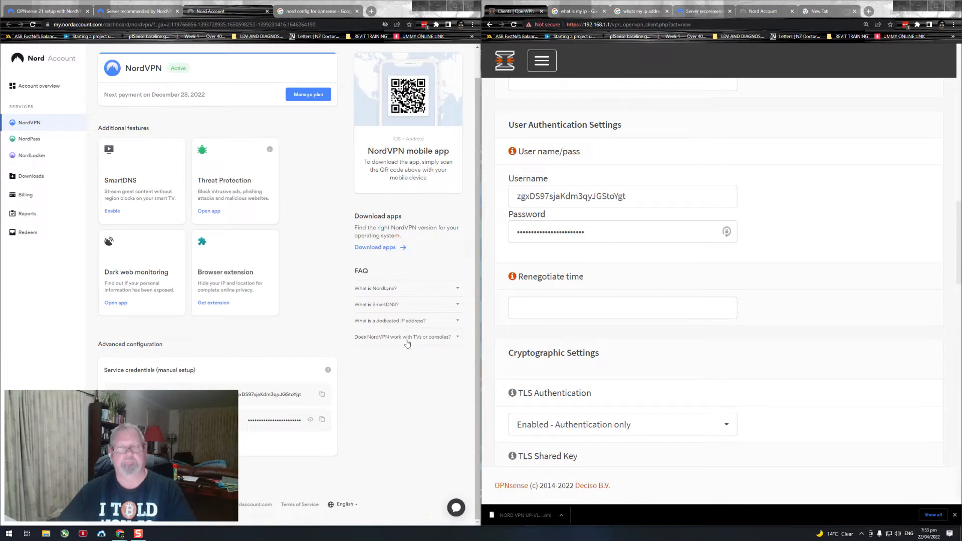
click(388, 357)
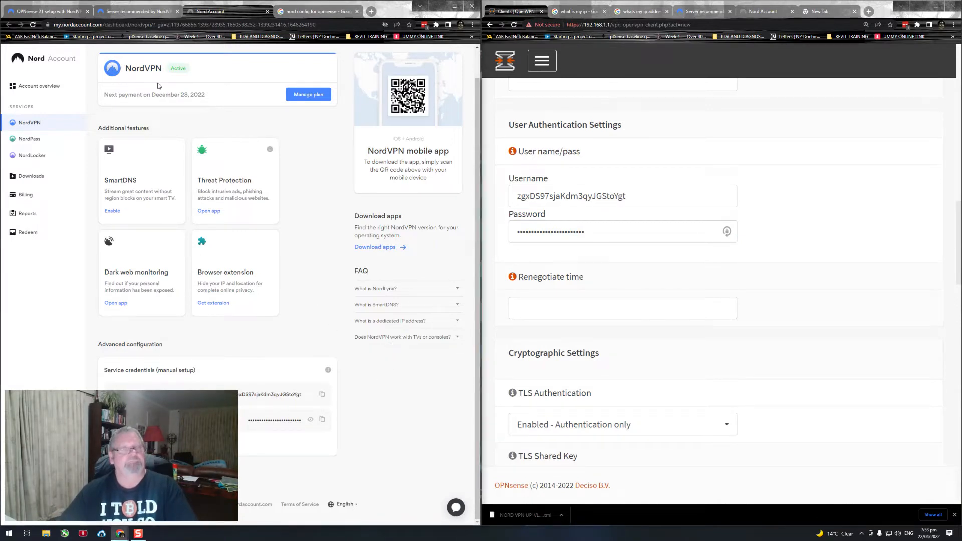
Step: Return to the OPNsense setup guide and compare its Renegotiate time instruction with the client form's field
click(53, 11)
scroll(340, 236, down, 3)
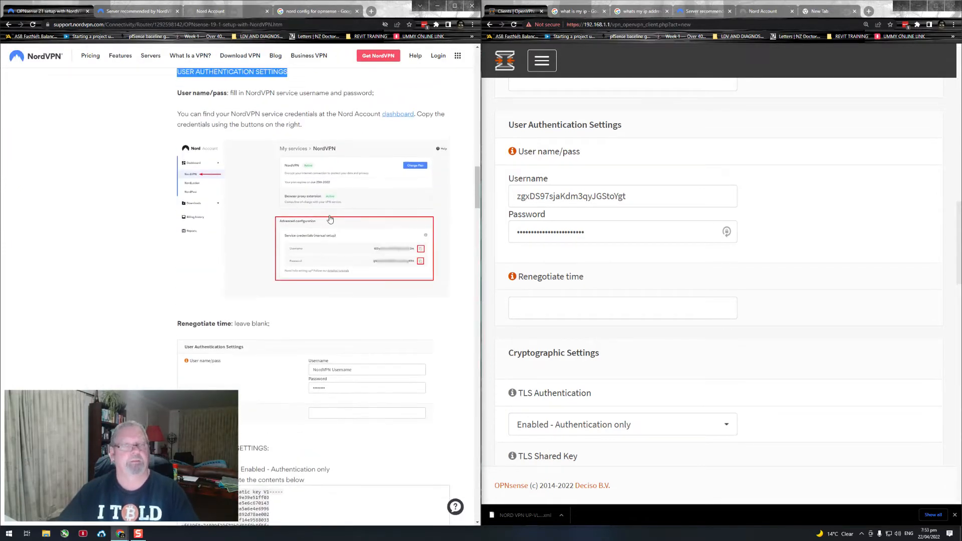
scroll(331, 224, up, 3)
scroll(334, 193, up, 1)
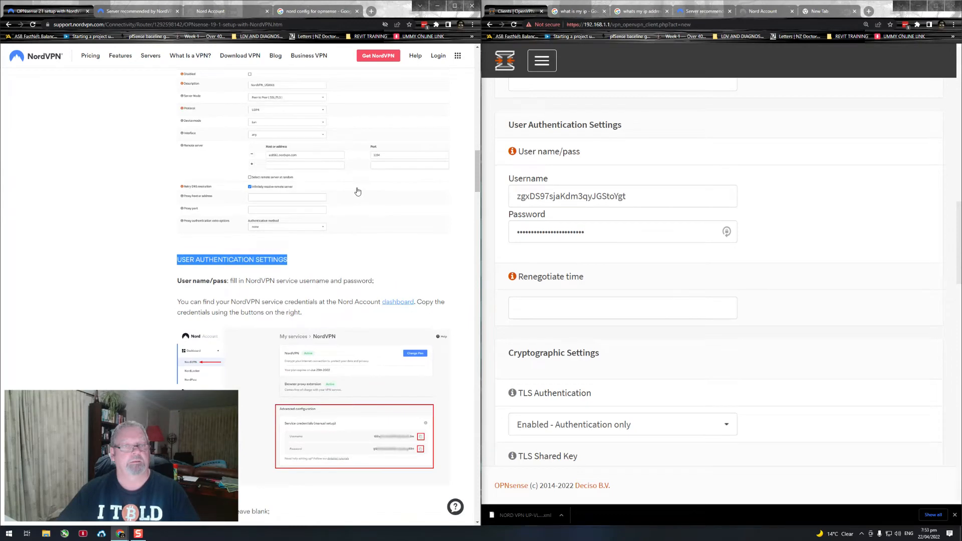
scroll(356, 190, up, 2)
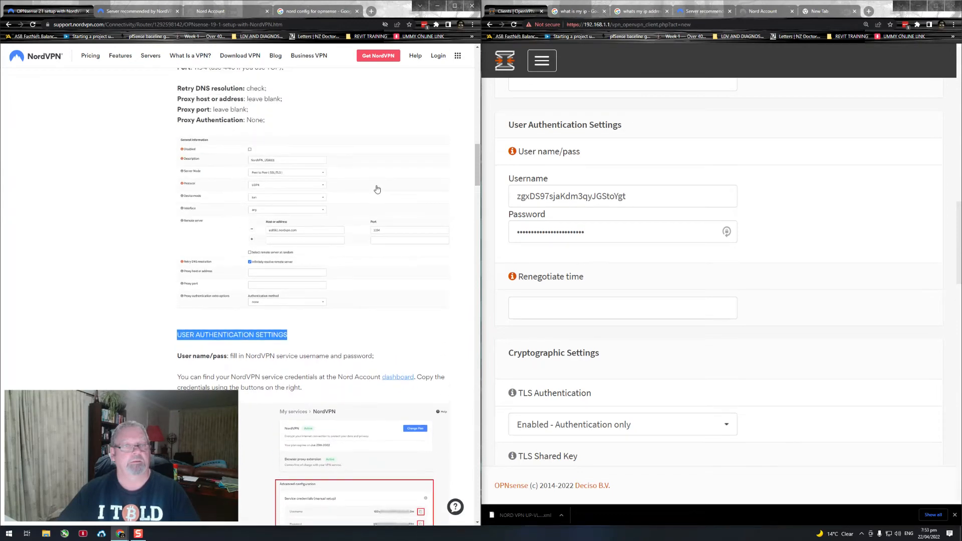
scroll(373, 193, down, 3)
scroll(343, 209, down, 3)
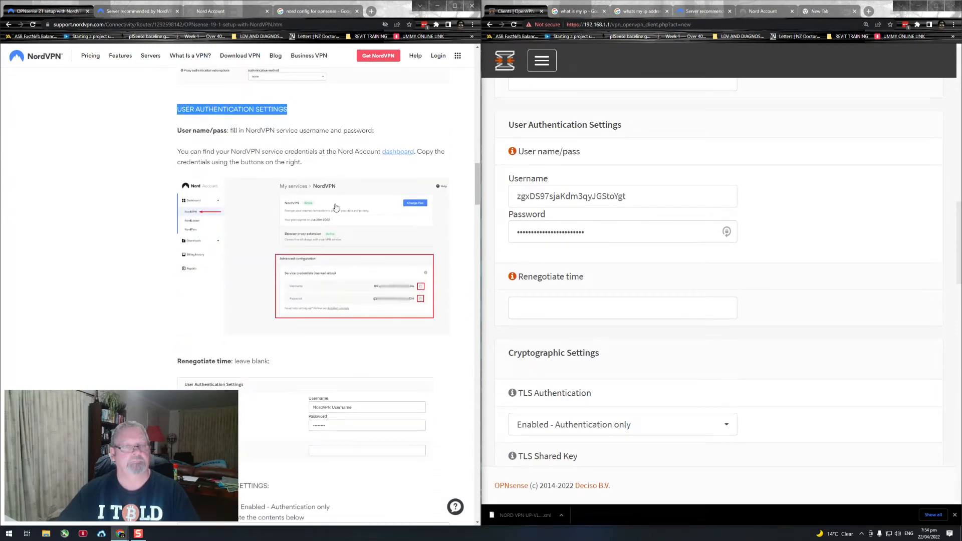
scroll(353, 209, down, 2)
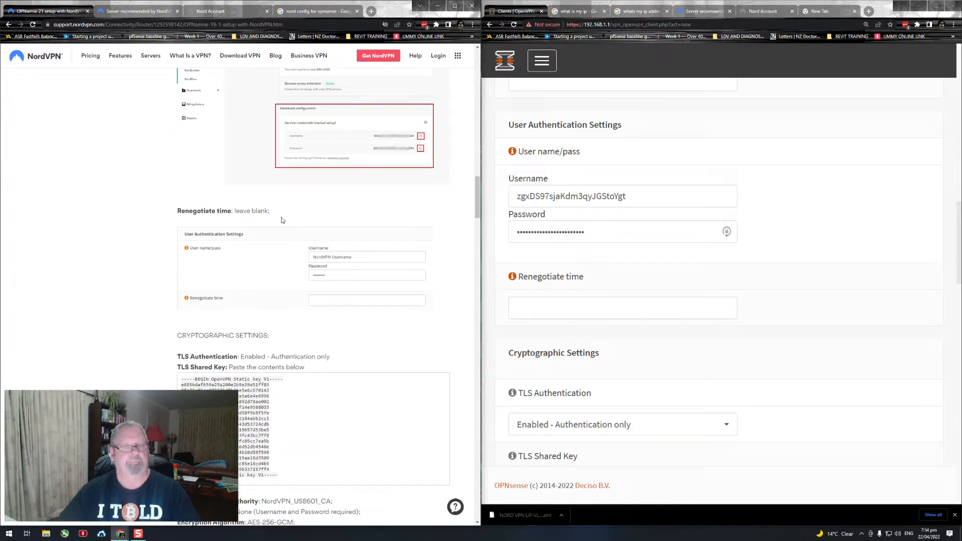
drag(273, 216, 175, 216)
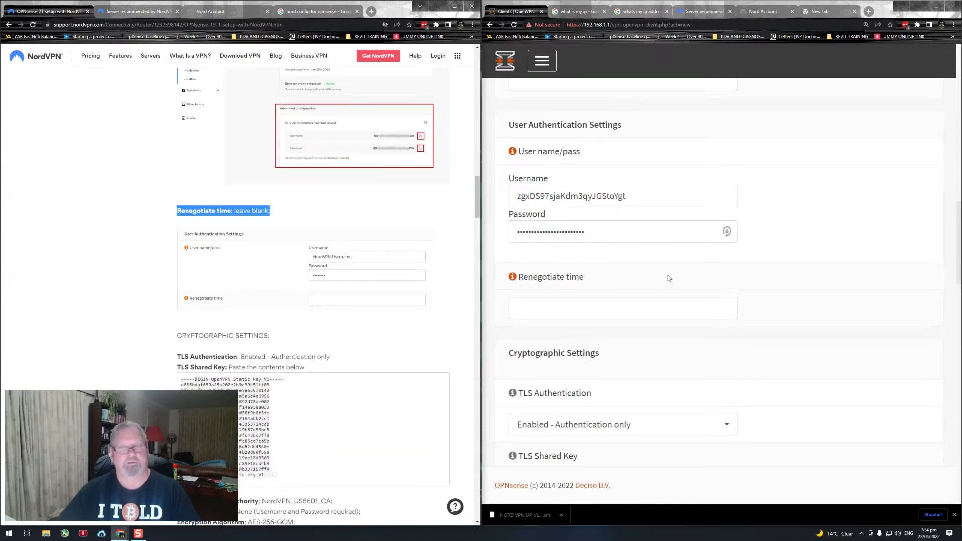
click(834, 281)
Step: Review the client form's User Authentication Settings against the guide's example image, continuing to the Cryptographic Settings section
scroll(835, 281, down, 2)
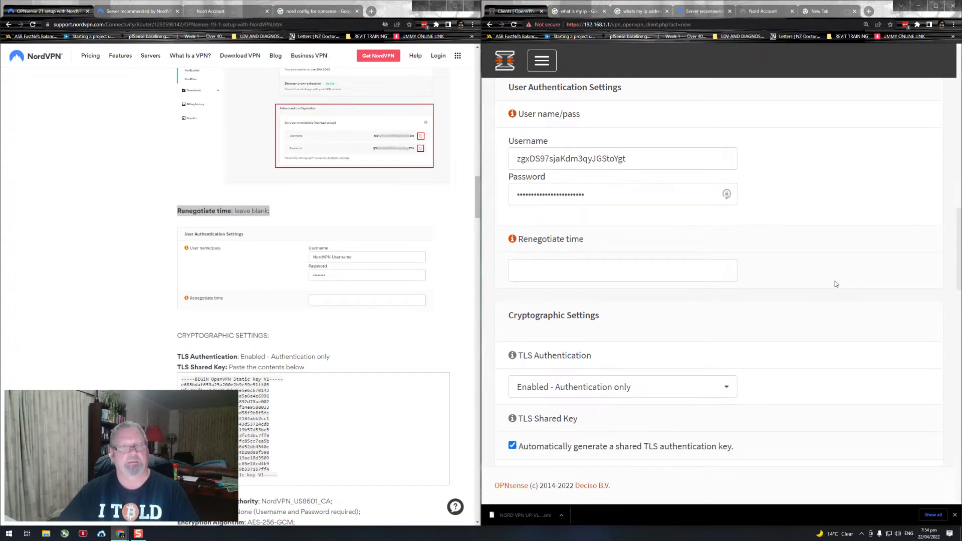
scroll(366, 275, down, 2)
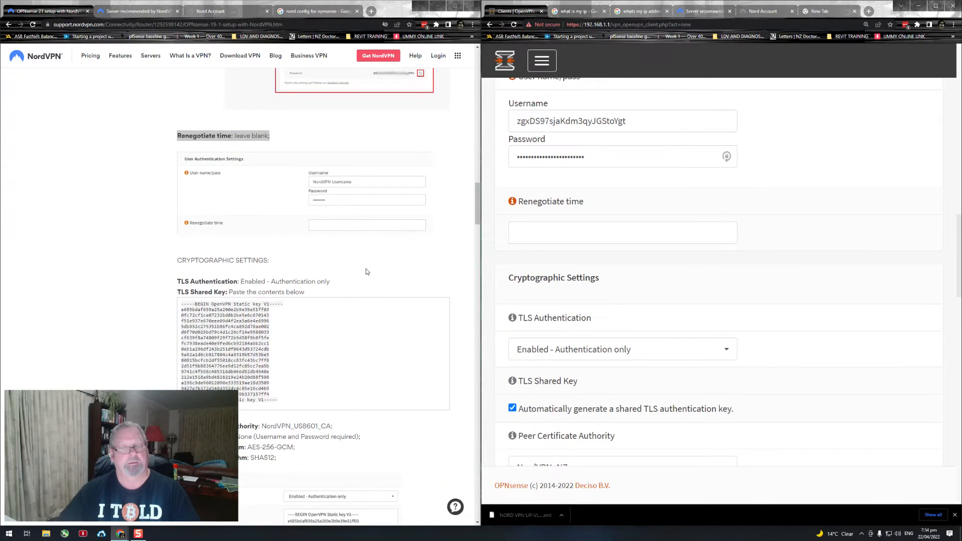
scroll(370, 255, down, 1)
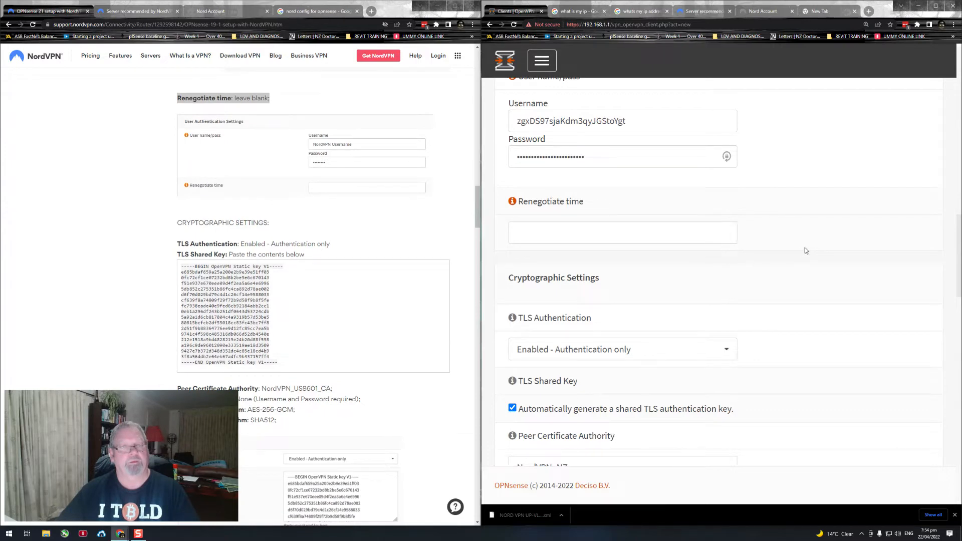
scroll(804, 246, up, 3)
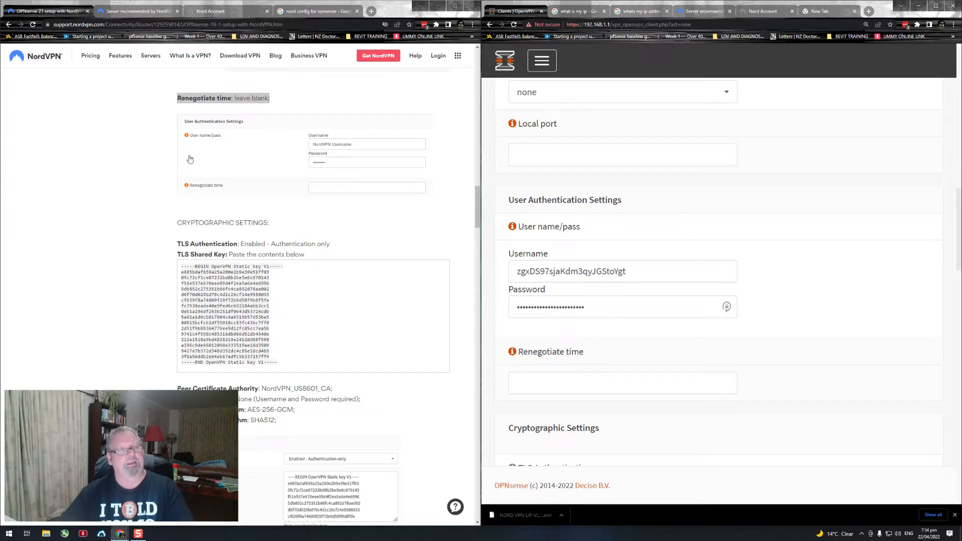
scroll(864, 221, up, 1)
scroll(864, 221, up, 1)
scroll(862, 217, down, 3)
scroll(863, 223, down, 1)
scroll(863, 221, down, 1)
scroll(421, 218, down, 1)
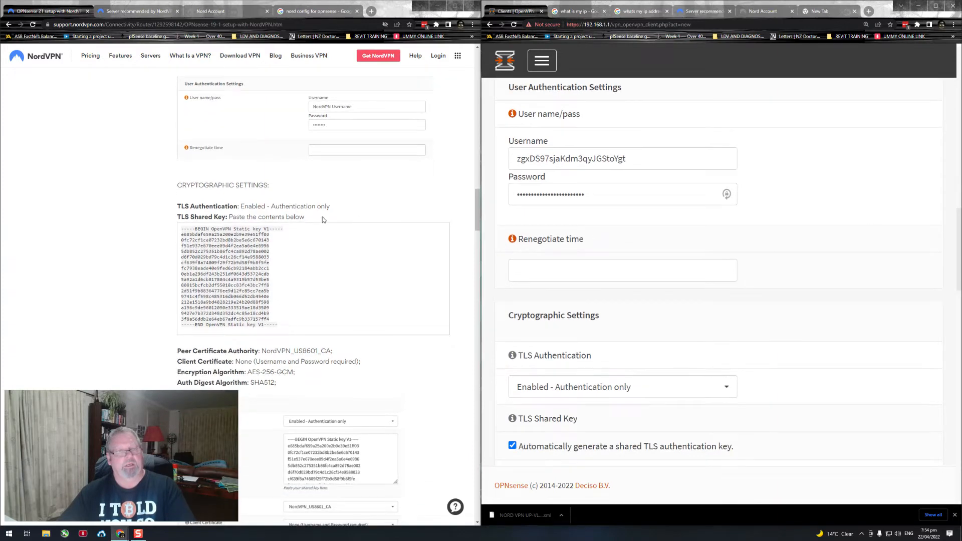
Step: Locate Cryptographic Settings in both the guide and the client form, and compare their TLS Authentication options
drag(267, 186, 196, 201)
scroll(648, 183, down, 1)
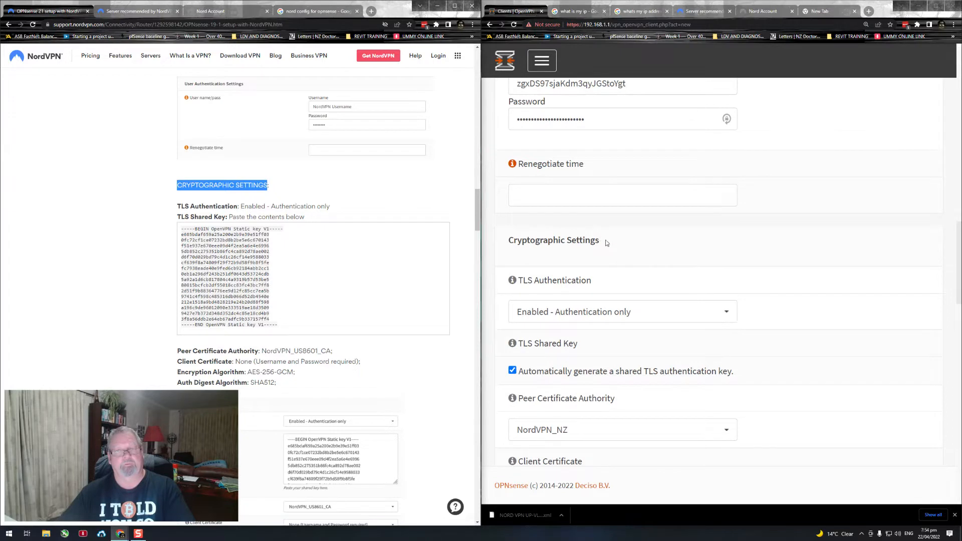
drag(601, 241, 507, 242)
scroll(647, 250, down, 1)
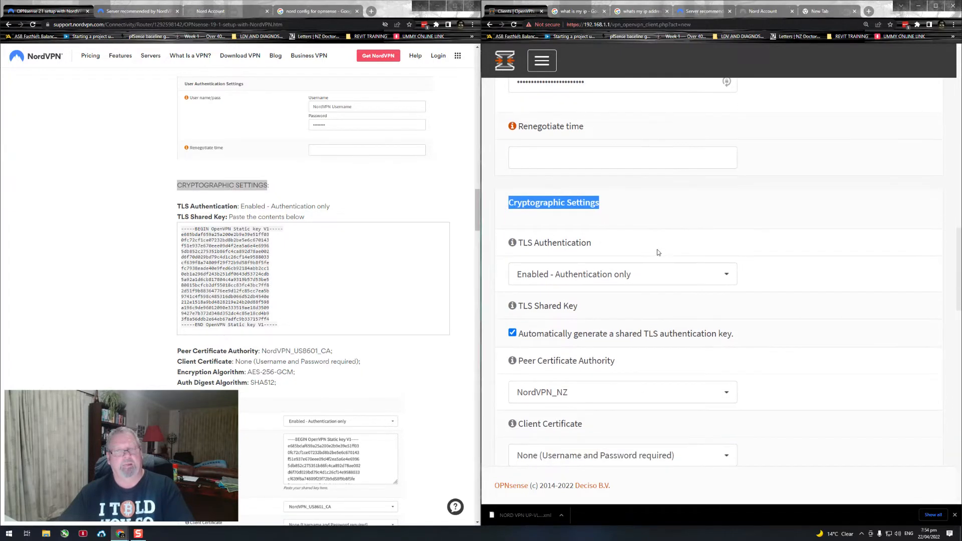
drag(325, 206, 246, 215)
click(319, 220)
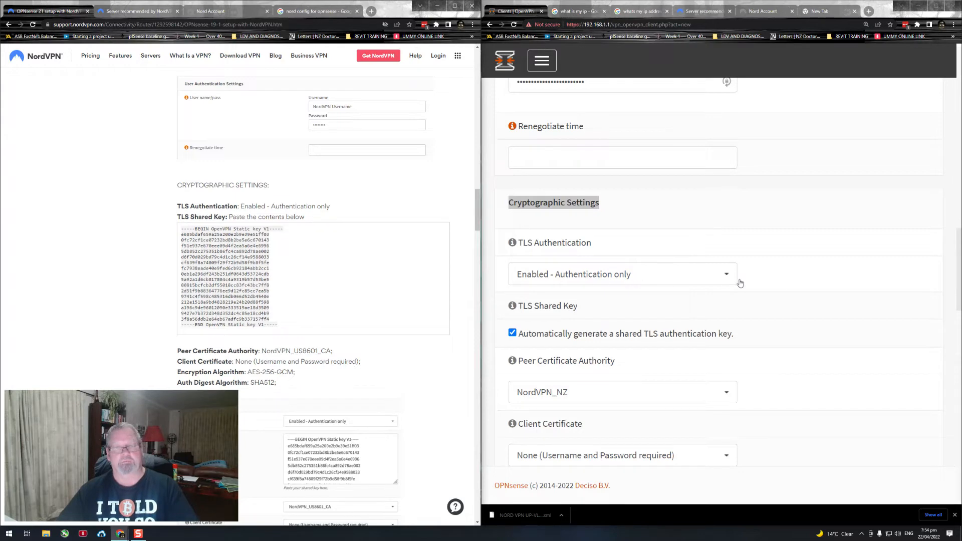
scroll(790, 285, down, 1)
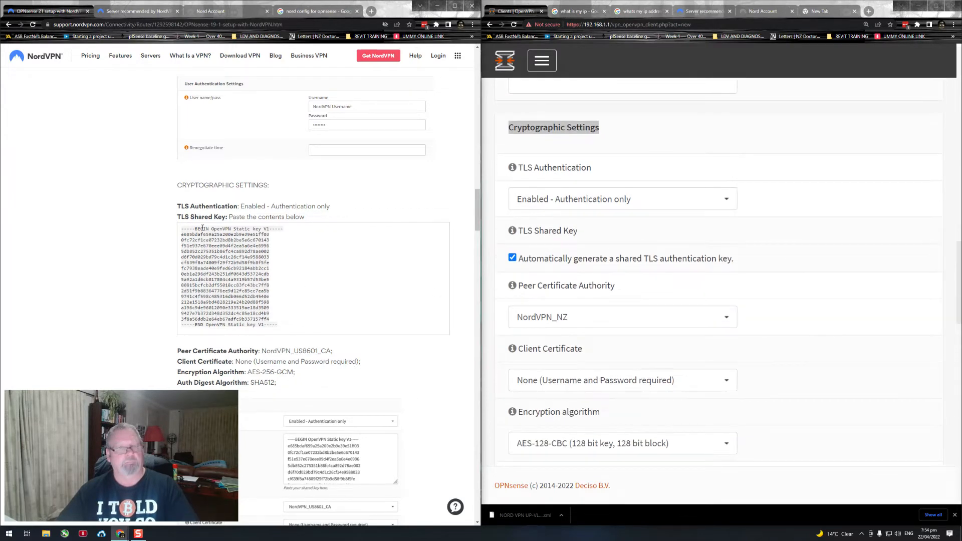
Step: Find the guide's TLS Shared Key instruction and turn off automatic generation of the shared TLS authentication key in the client form
drag(178, 218, 231, 217)
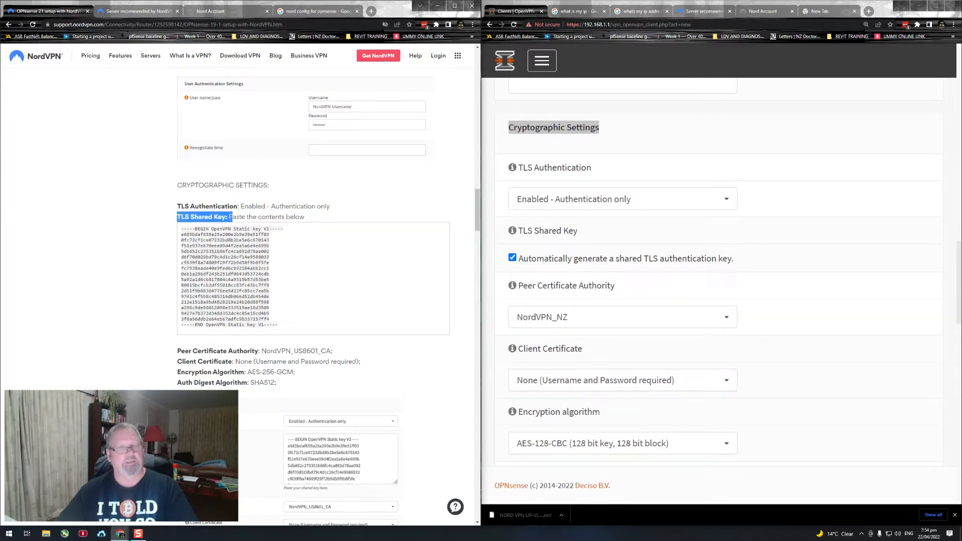
click(512, 259)
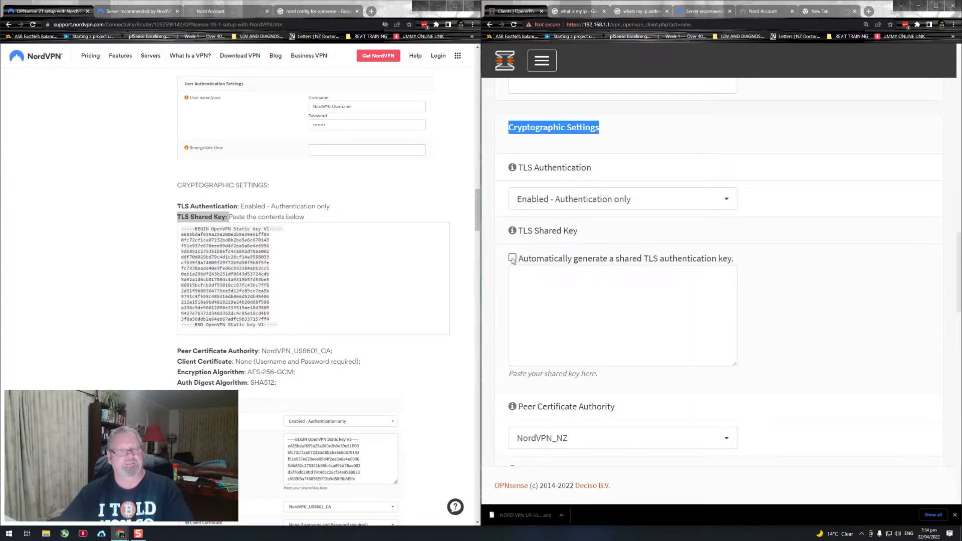
click(320, 293)
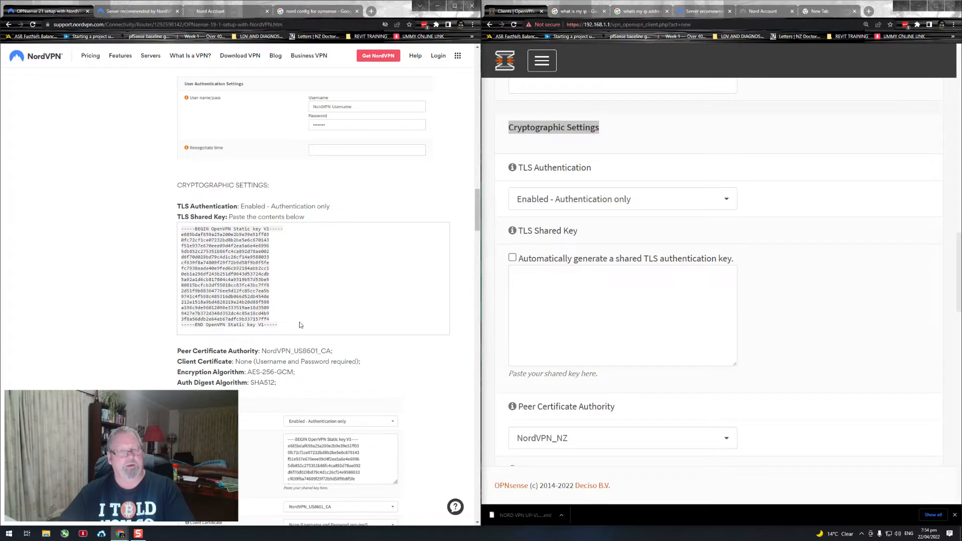
Step: Copy the entire OpenVPN static key block from the guide and paste it into the client form's TLS Shared Key field
drag(283, 333, 179, 231)
key(ctrl+c)
right_click(190, 234)
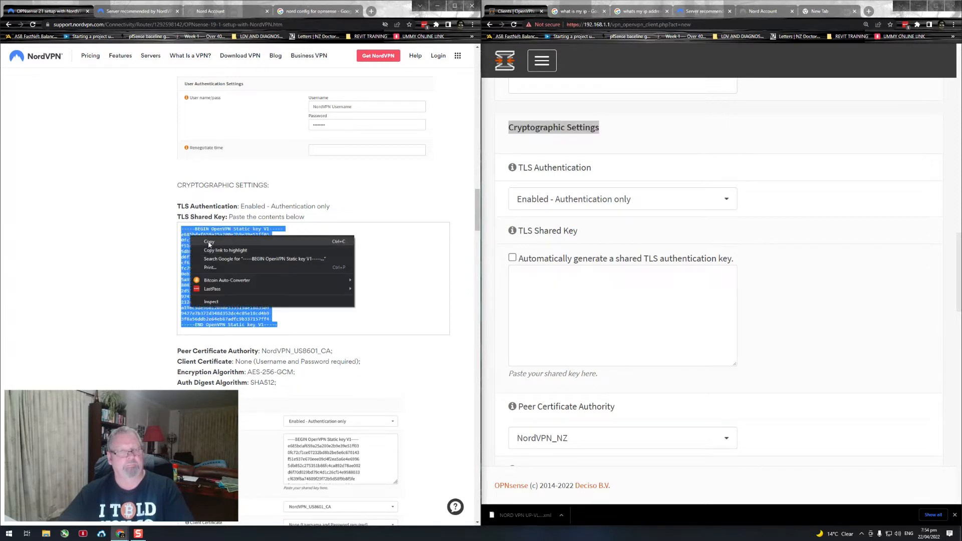
click(212, 243)
click(540, 320)
right_click(540, 321)
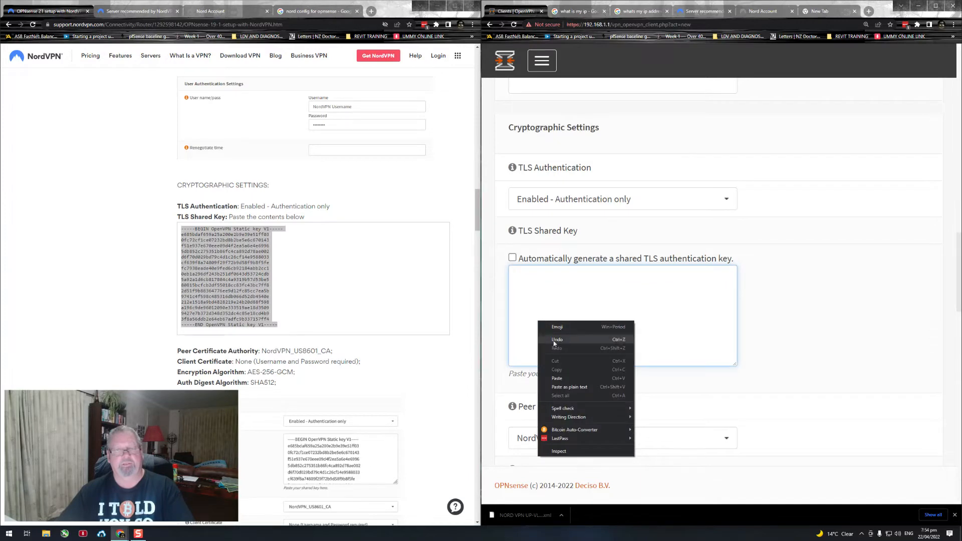
click(566, 376)
click(795, 321)
scroll(803, 311, down, 2)
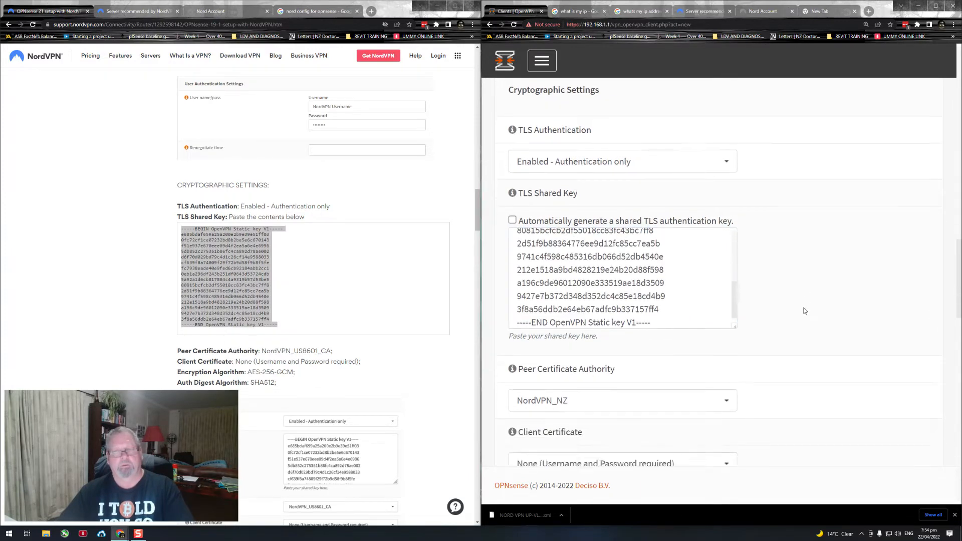
Step: Check the client form's Peer Certificate Authority choices against the guide, leaving NordVPN_NZ selected
scroll(433, 301, down, 3)
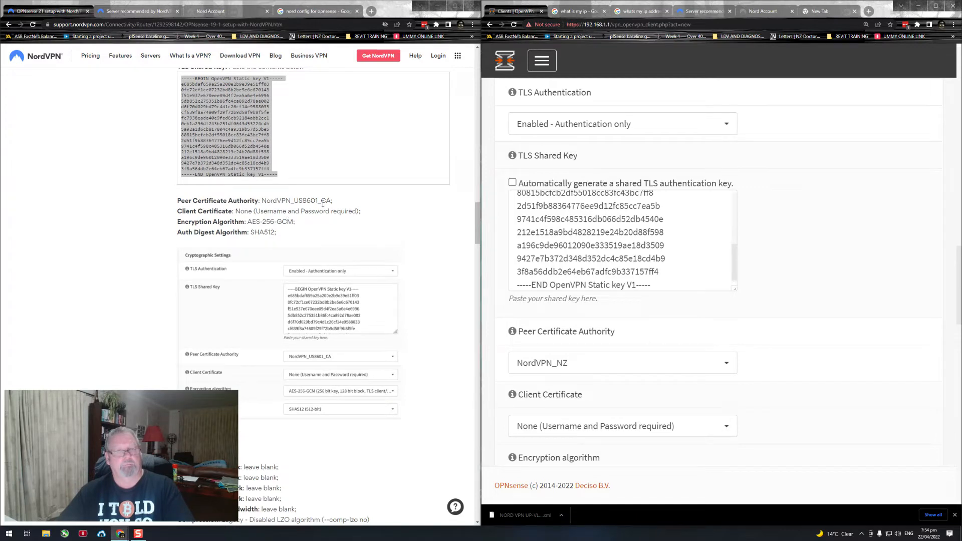
click(726, 366)
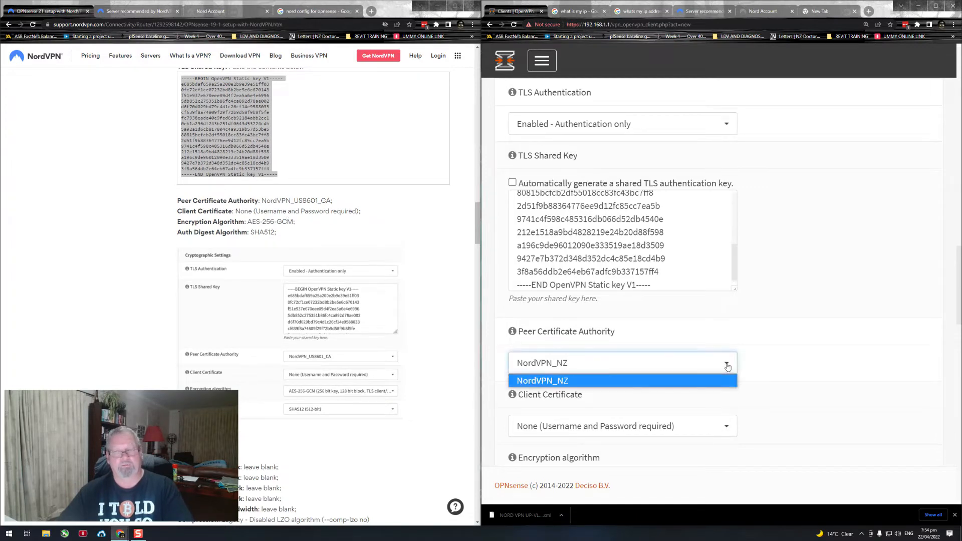
click(727, 366)
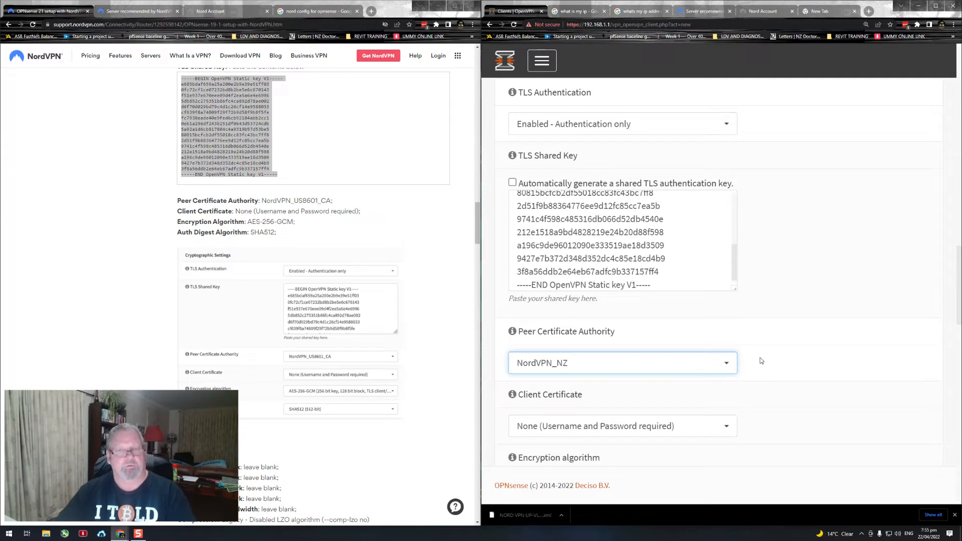
click(726, 370)
click(725, 370)
Step: Set the client form's Encryption algorithm to AES-256-GCM (256 bit key, 128 bit block), as the guide specifies
scroll(766, 368, down, 1)
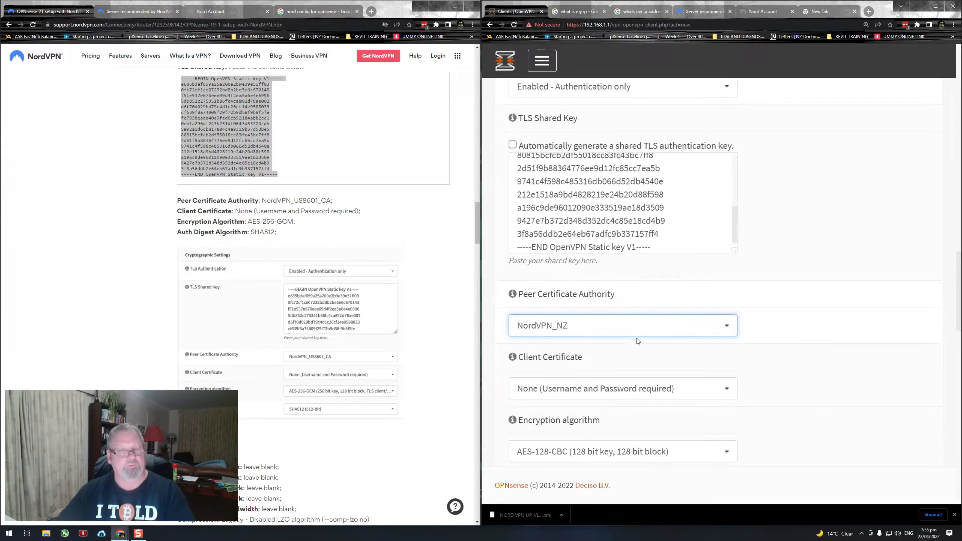
scroll(757, 337, down, 1)
scroll(401, 338, down, 2)
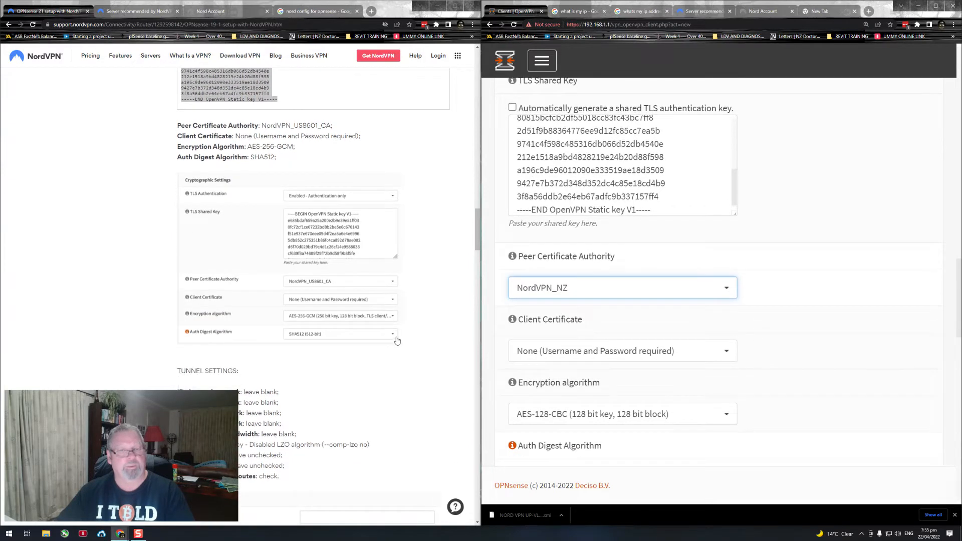
scroll(438, 333, down, 1)
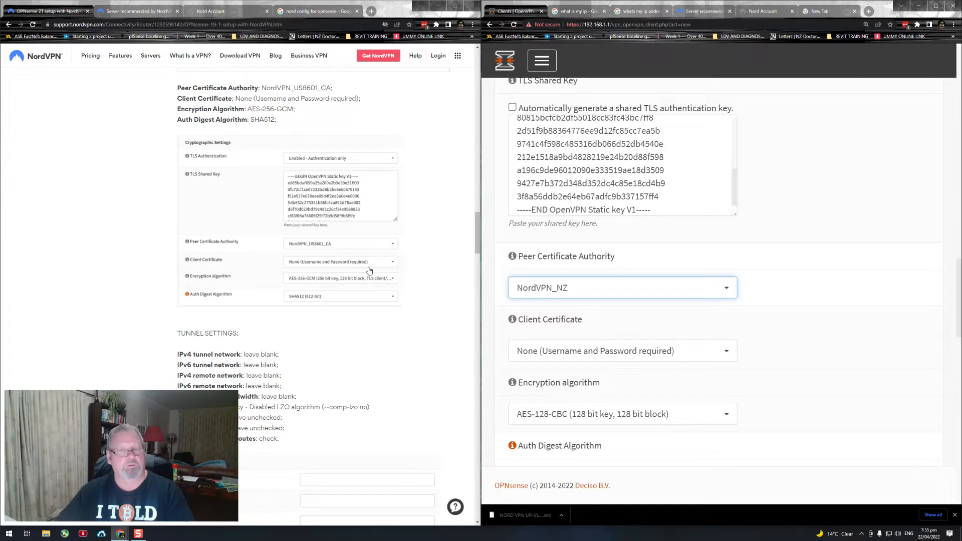
scroll(531, 316, down, 2)
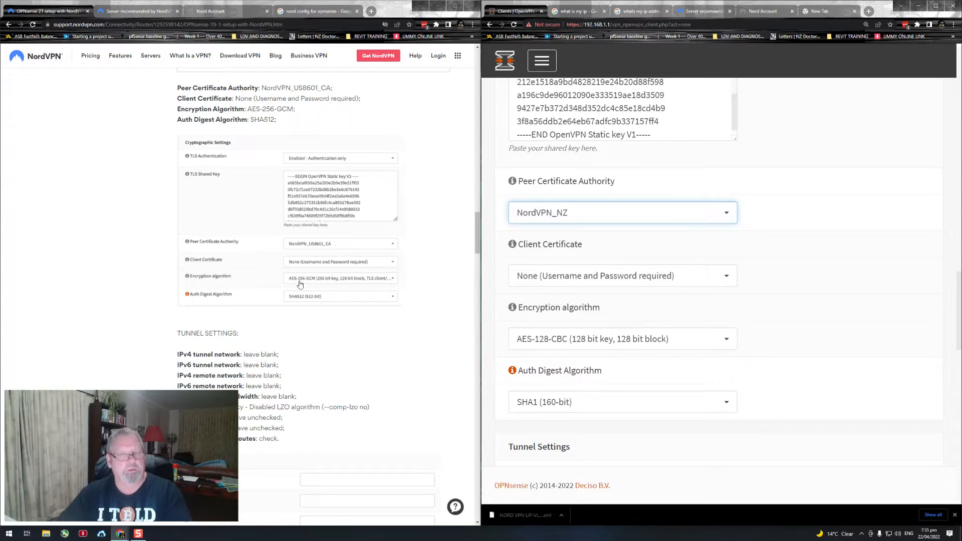
click(722, 341)
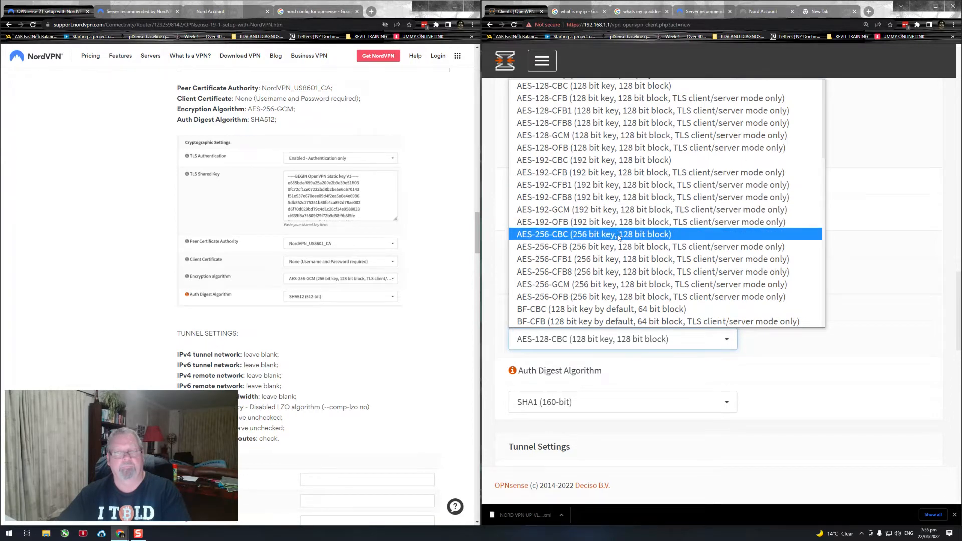
click(640, 284)
Step: Set the client form's Auth Digest Algorithm to SHA512 (512-bit)
scroll(757, 321, down, 2)
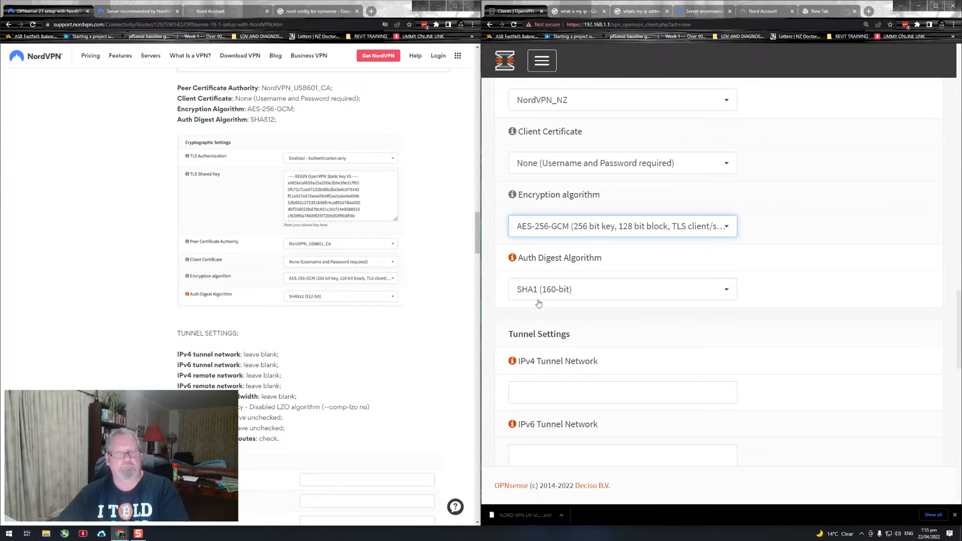
click(581, 299)
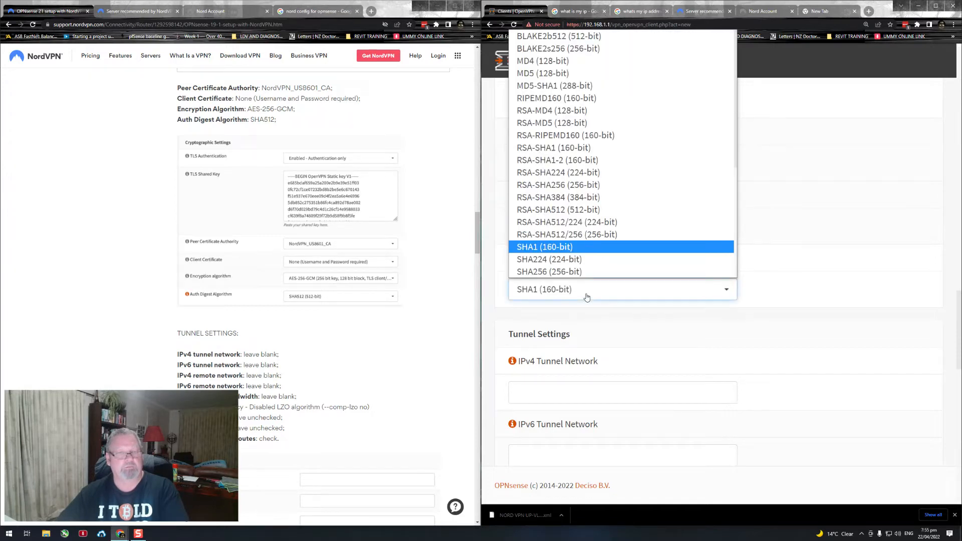
scroll(591, 168, down, 5)
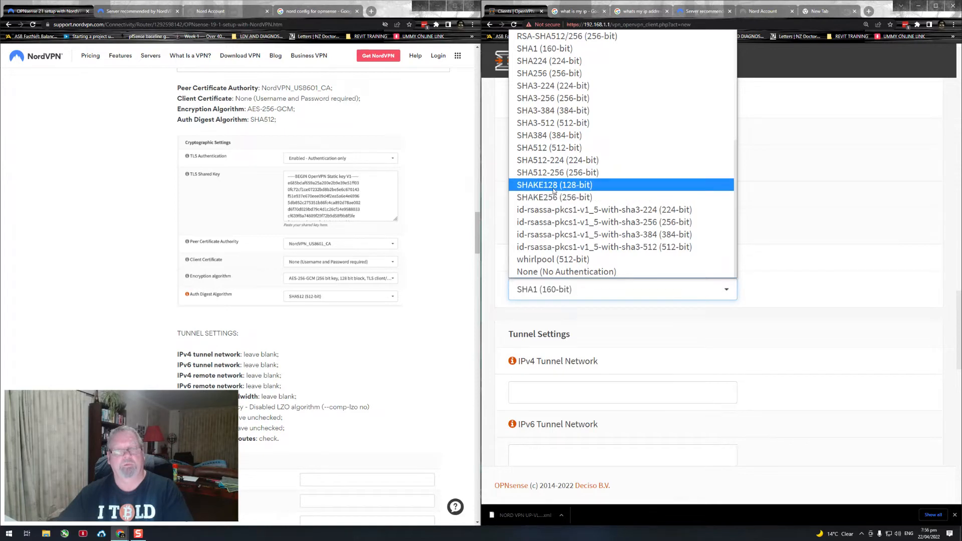
click(569, 148)
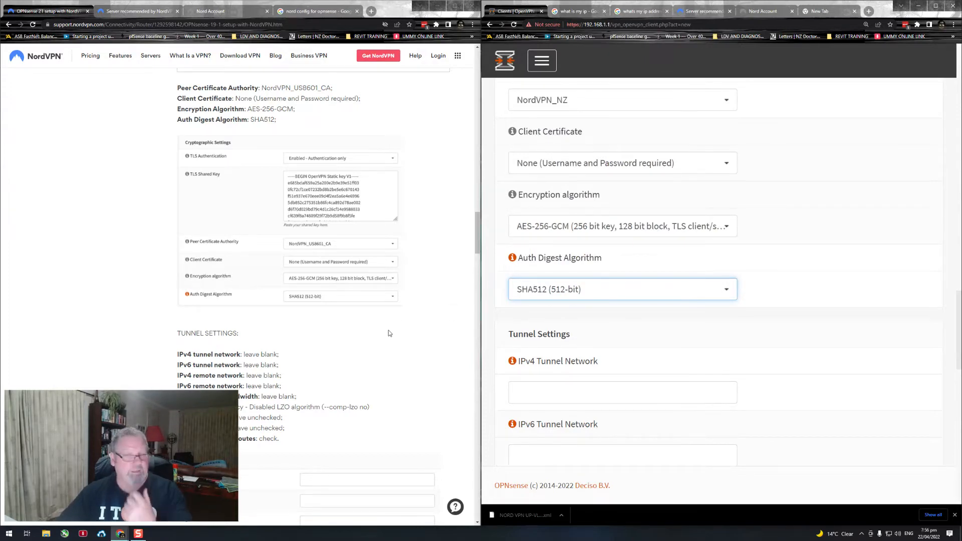
Step: Go through Tunnel Settings against the guide and enable Don't add/remove routes in the client form, leaving the network fields blank
scroll(388, 333, down, 3)
click(776, 317)
scroll(798, 314, down, 2)
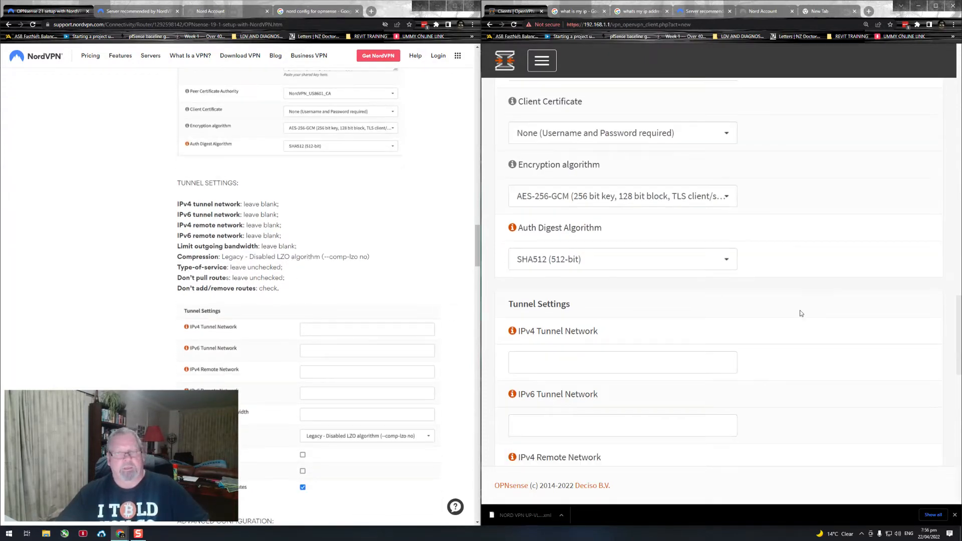
scroll(760, 324, down, 2)
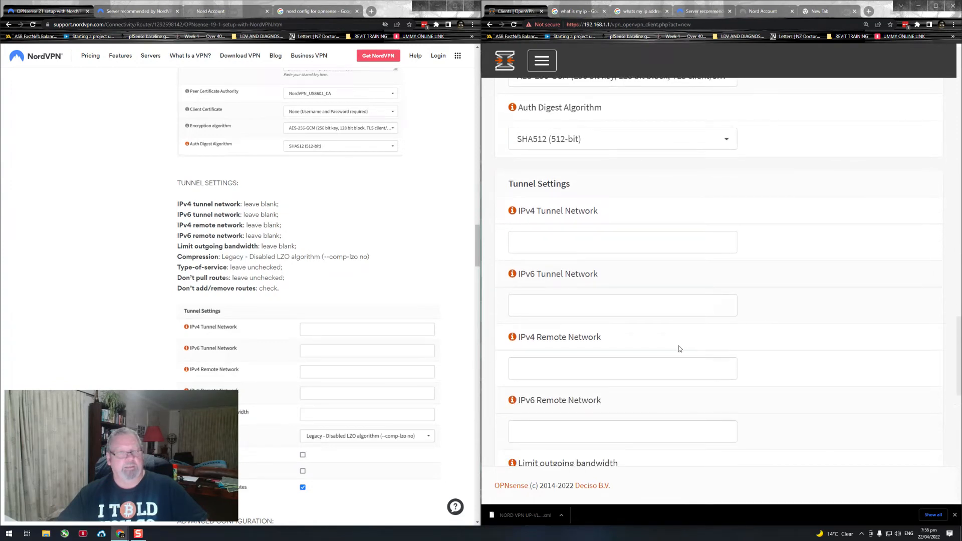
scroll(703, 352, down, 3)
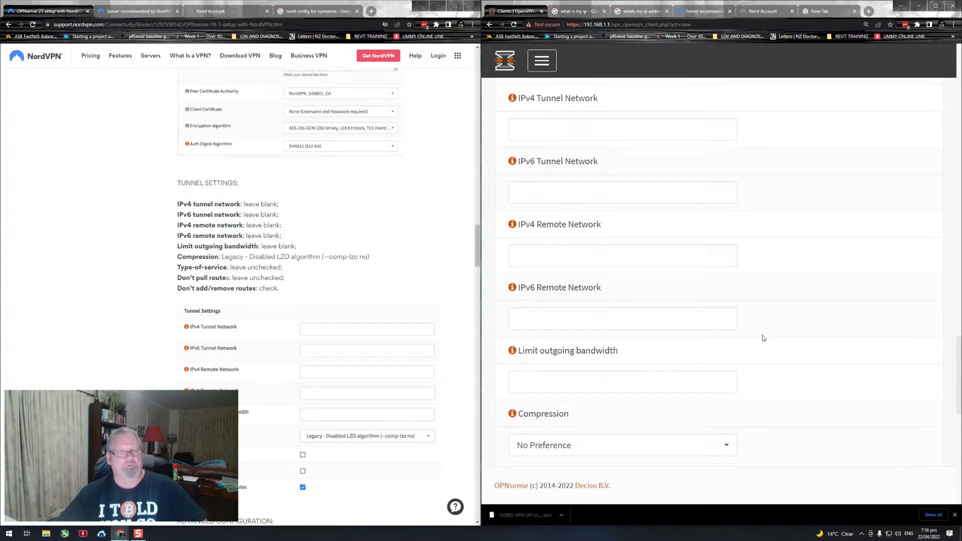
scroll(754, 339, down, 2)
scroll(754, 328, down, 1)
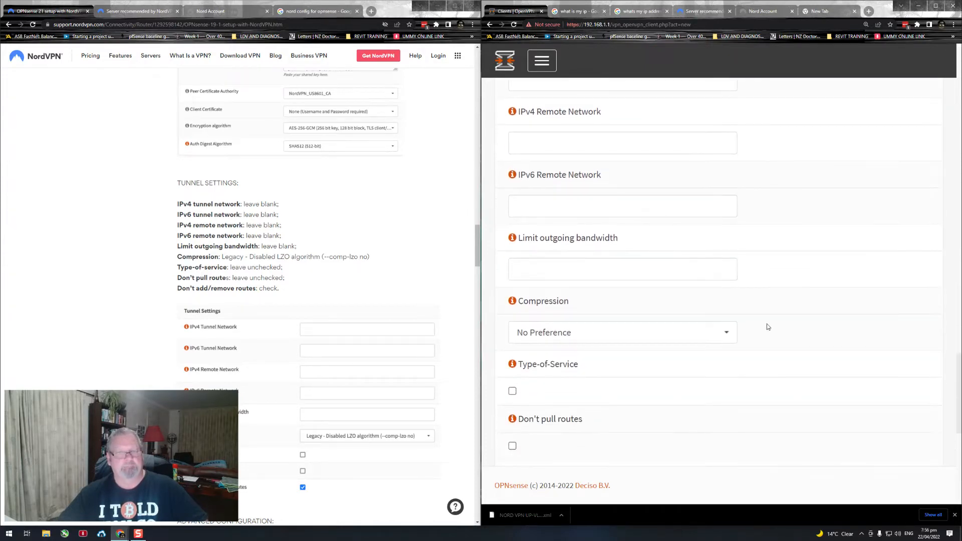
scroll(774, 325, down, 3)
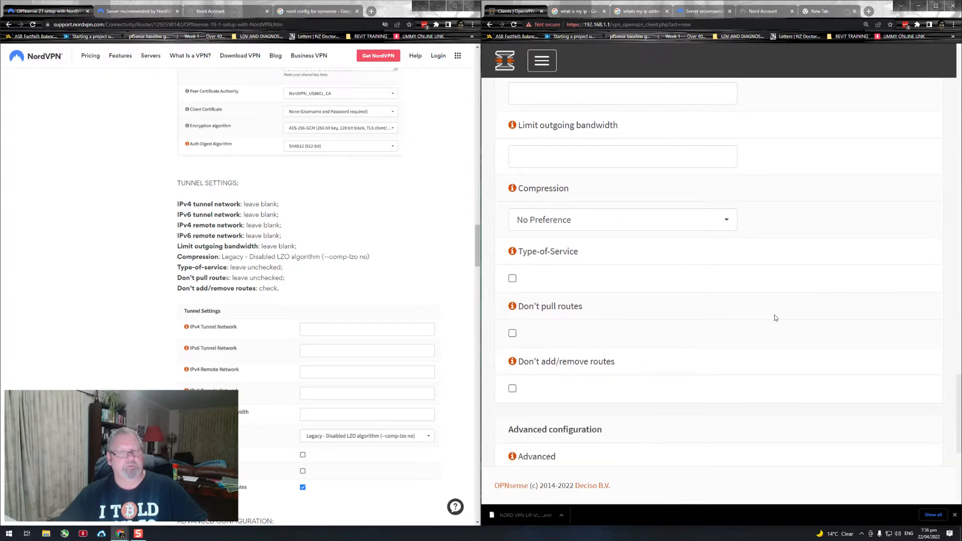
scroll(776, 320, down, 2)
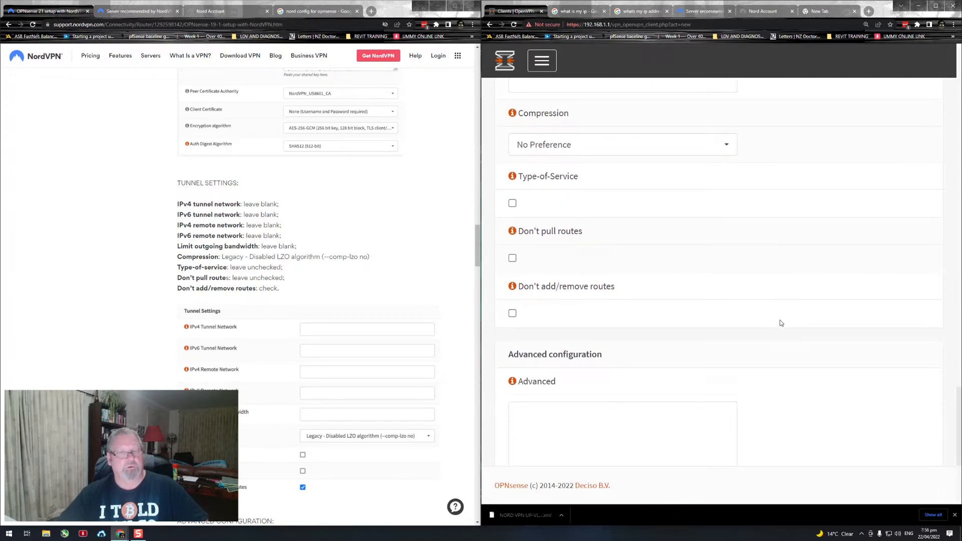
scroll(780, 323, down, 1)
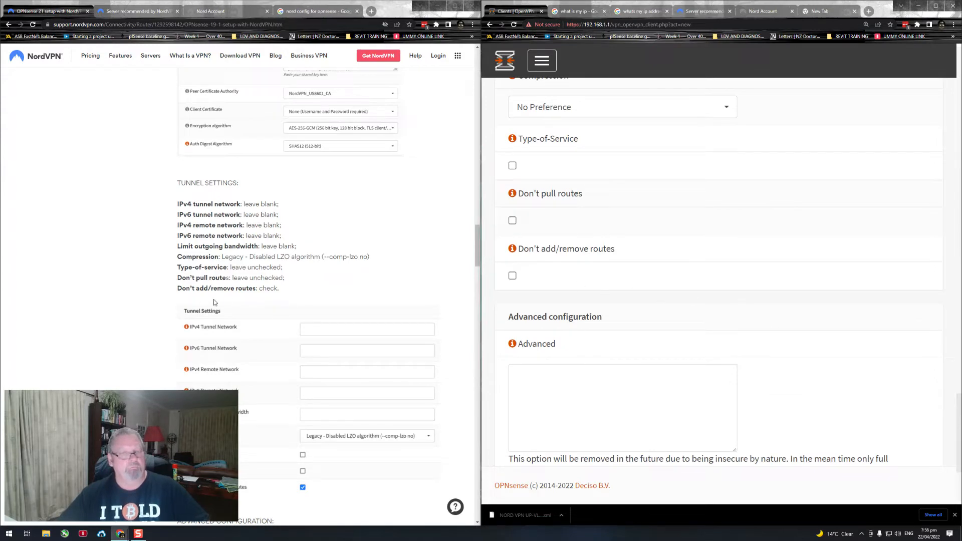
click(512, 276)
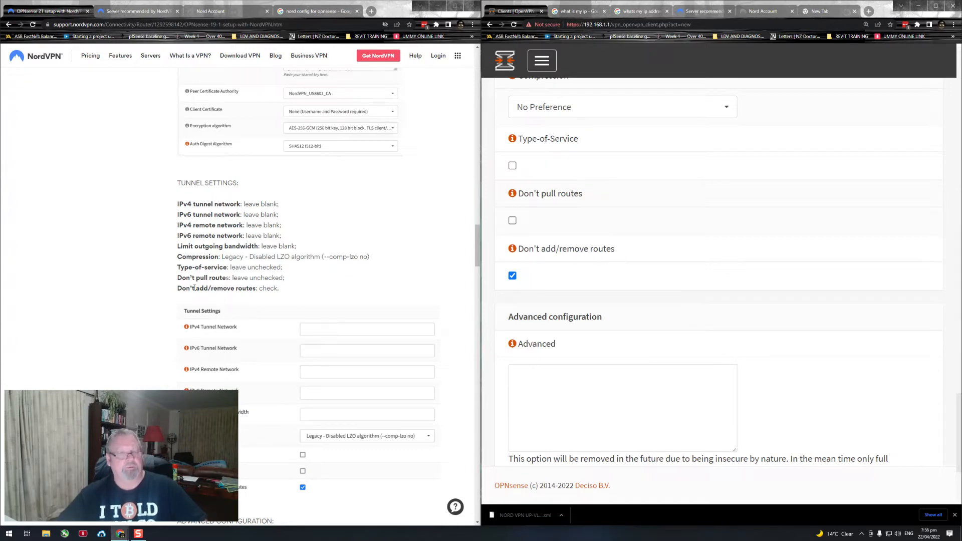
drag(195, 288, 247, 289)
click(330, 292)
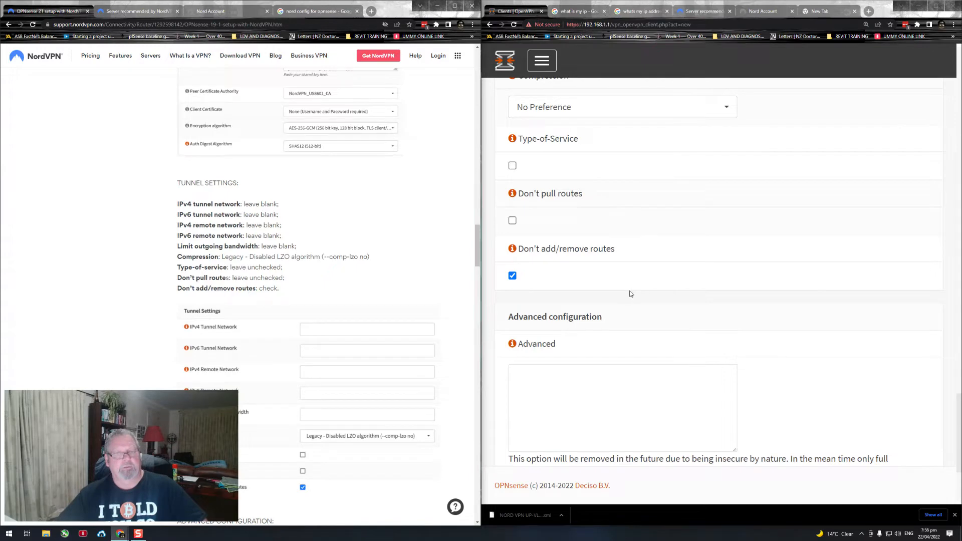
Step: Set the Tunnel Settings Compression option to Legacy - Disabled LZO algorithm (--comp-lzo no), matching the guide
scroll(686, 295, down, 2)
scroll(401, 282, down, 3)
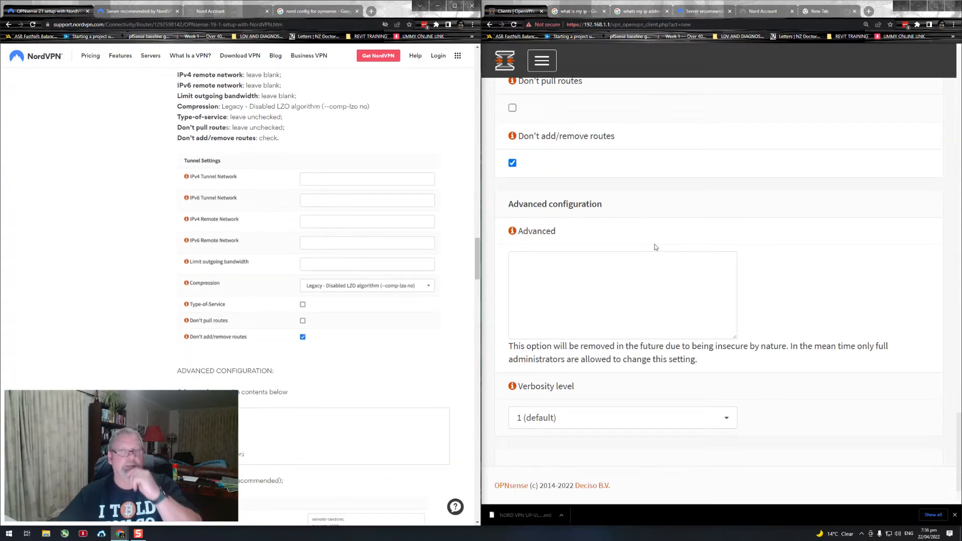
scroll(673, 240, up, 2)
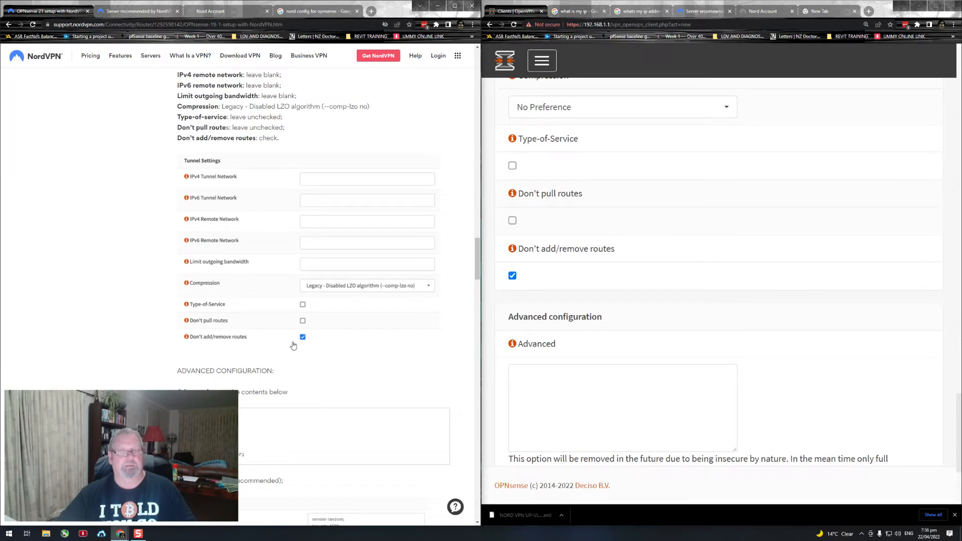
scroll(746, 288, down, 1)
scroll(748, 289, down, 1)
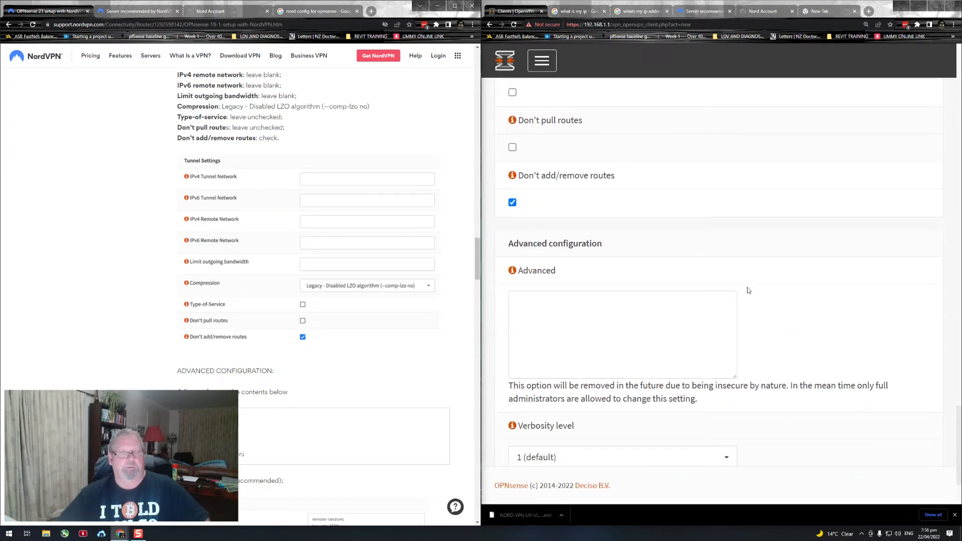
scroll(748, 289, up, 2)
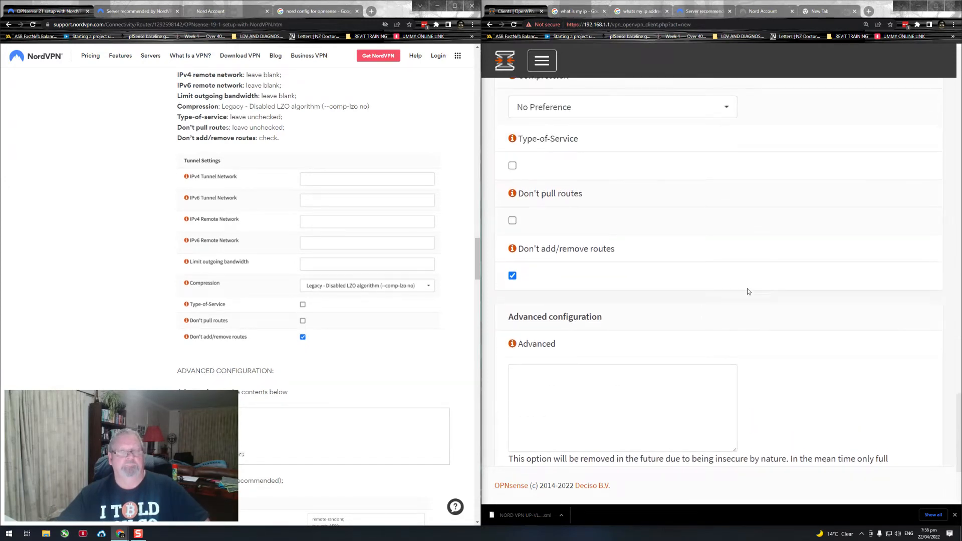
scroll(747, 288, up, 2)
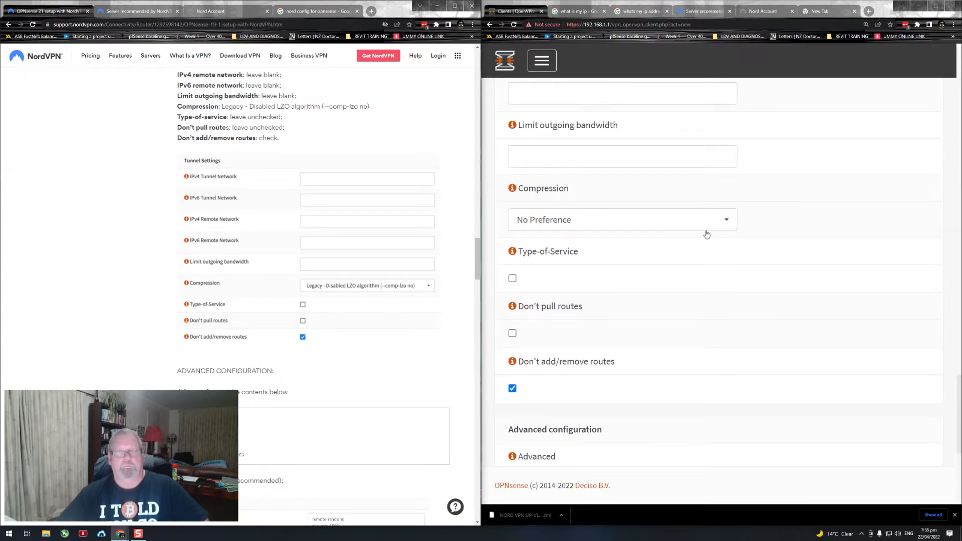
click(725, 222)
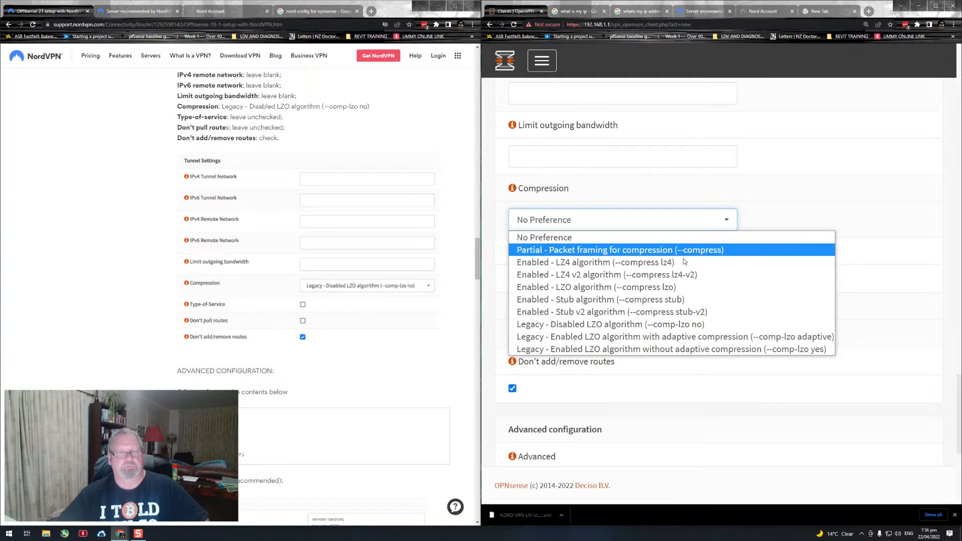
click(609, 326)
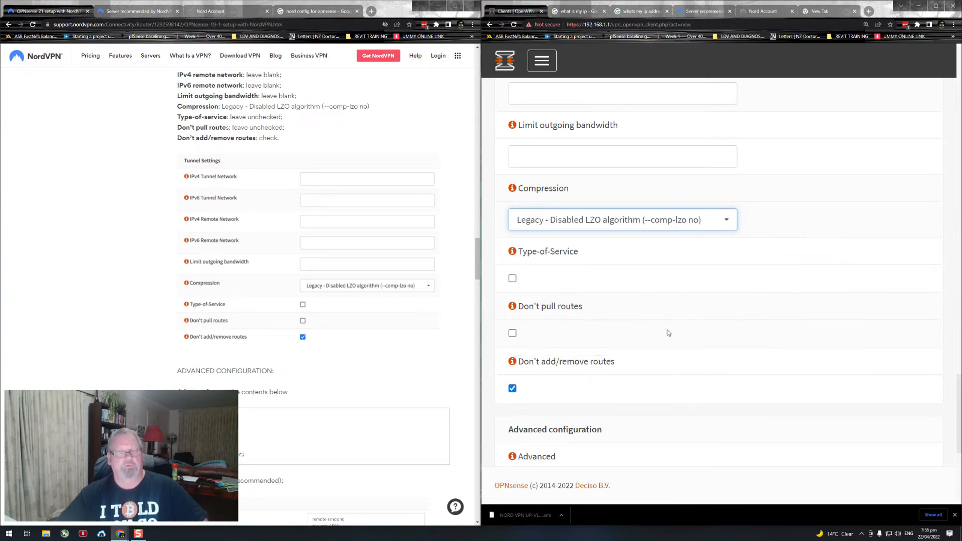
Step: Find Advanced Configuration in both the guide and the client form, and copy the guide's option block from remote-random to remote-cert-tls server
scroll(767, 328, down, 3)
scroll(376, 361, down, 2)
drag(269, 265, 218, 264)
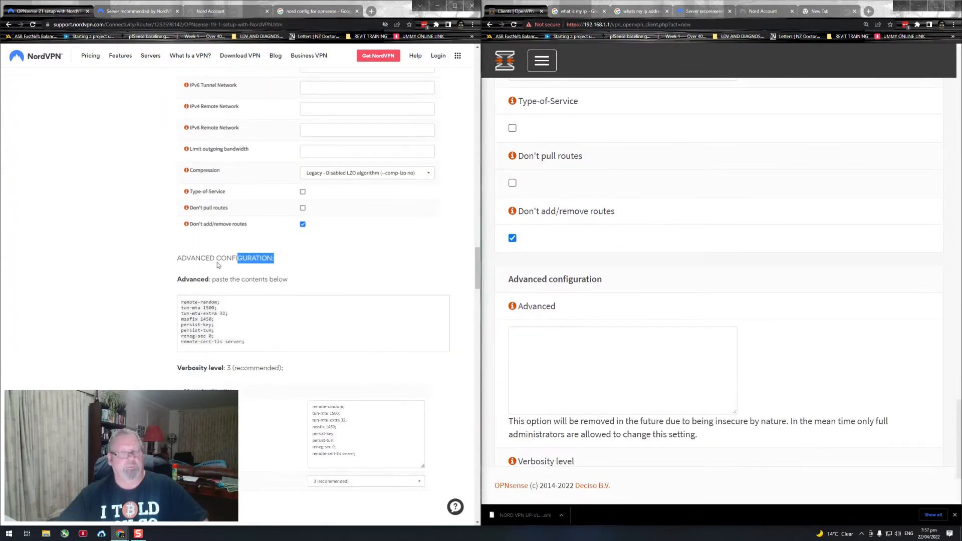
scroll(739, 269, down, 2)
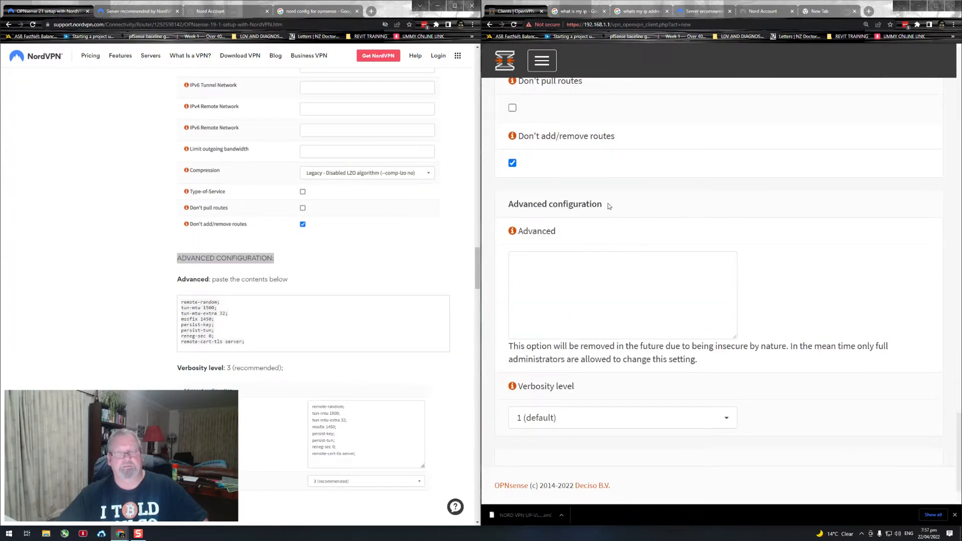
drag(608, 206, 506, 203)
scroll(373, 326, down, 1)
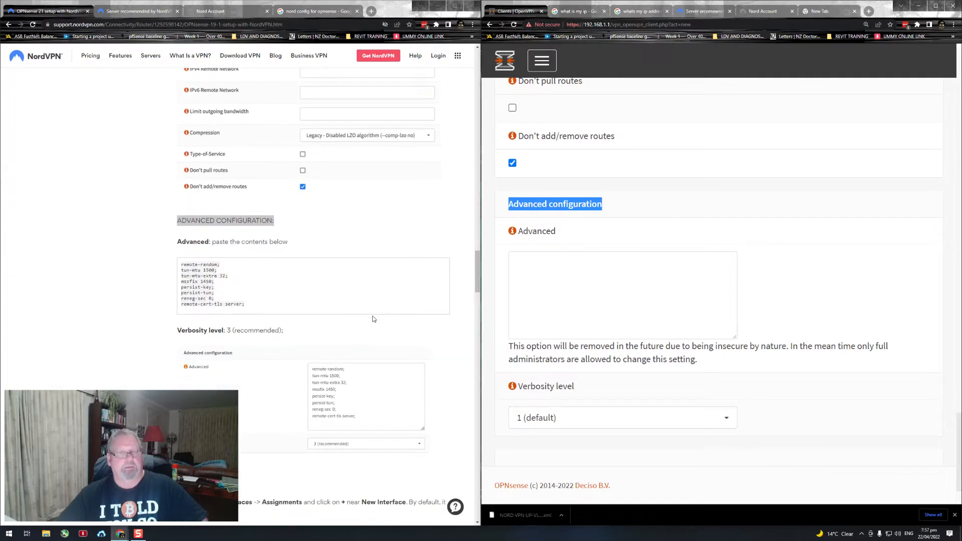
click(261, 313)
drag(257, 304, 183, 262)
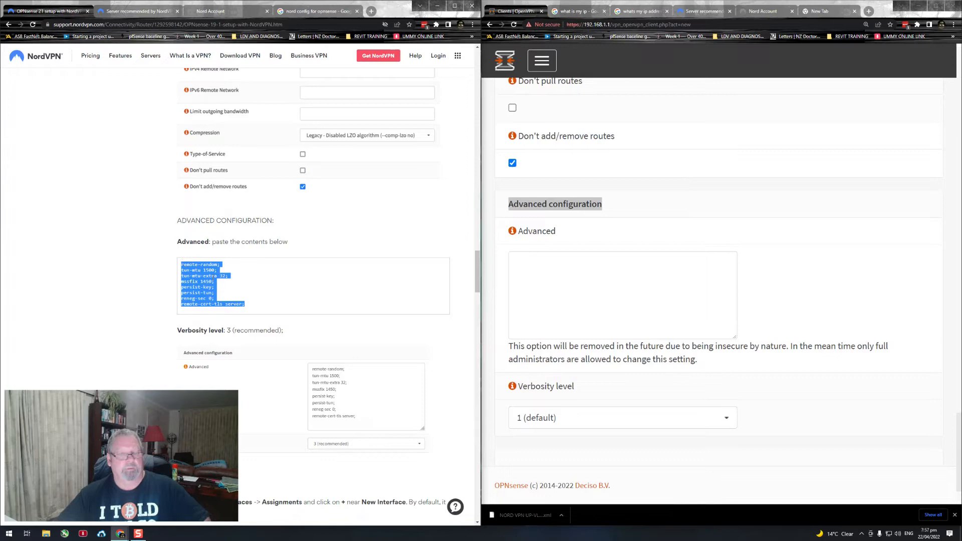
right_click(204, 287)
click(225, 294)
Step: Paste the copied option block into the client form's Advanced field and review its lines from first to last
click(537, 279)
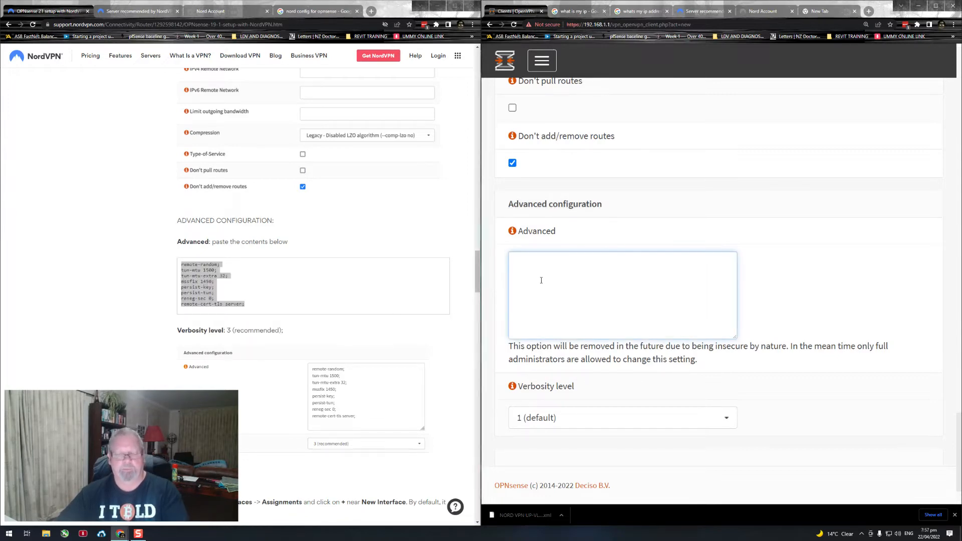
key(ctrl+v)
click(795, 277)
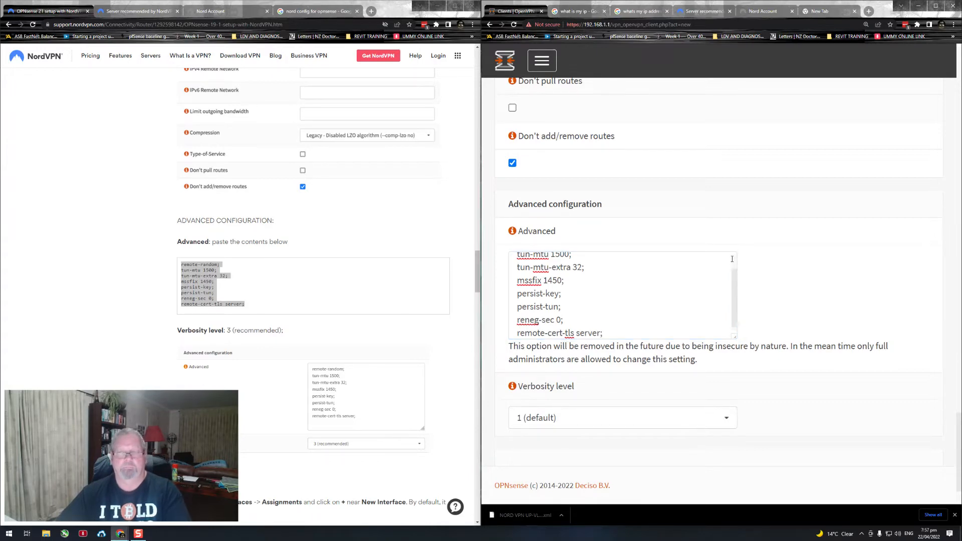
drag(734, 278, 727, 274)
scroll(636, 282, up, 1)
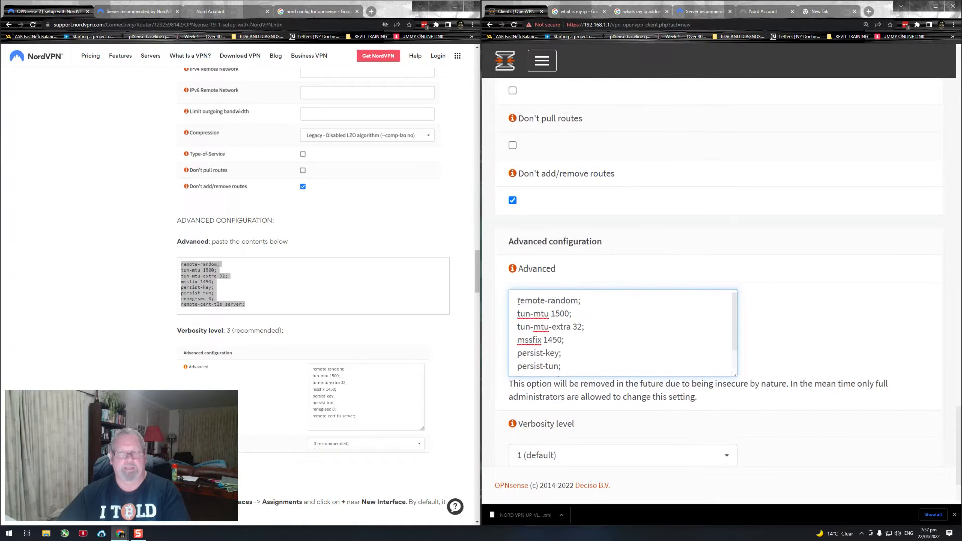
scroll(586, 319, down, 3)
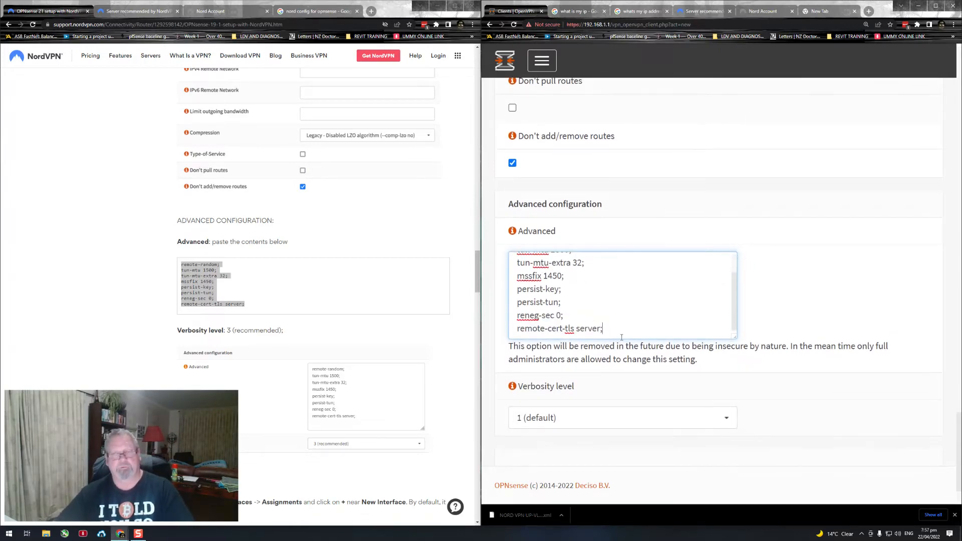
Step: Set the OpenVPN client's Verbosity level to 3 (recommended), save the client and dismiss the password manager's offer
scroll(780, 339, down, 1)
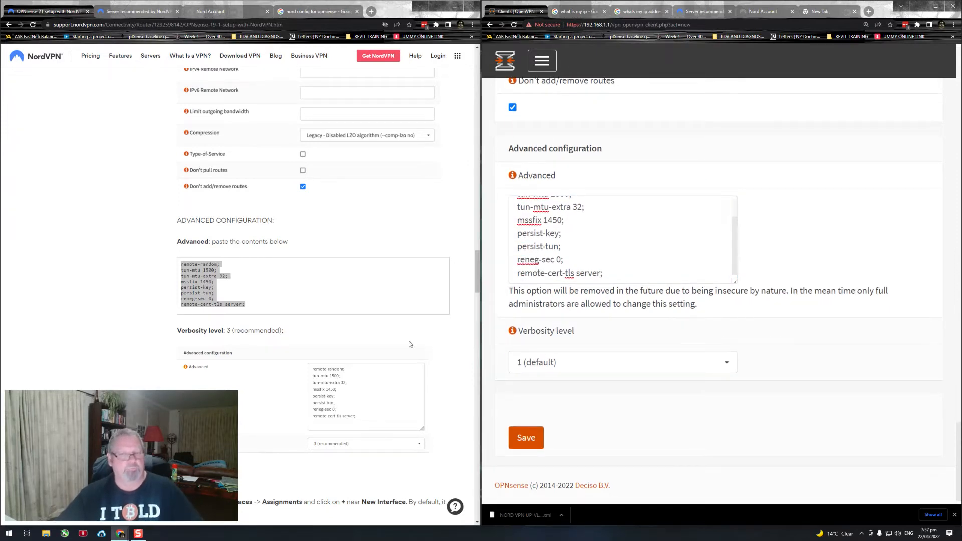
click(725, 365)
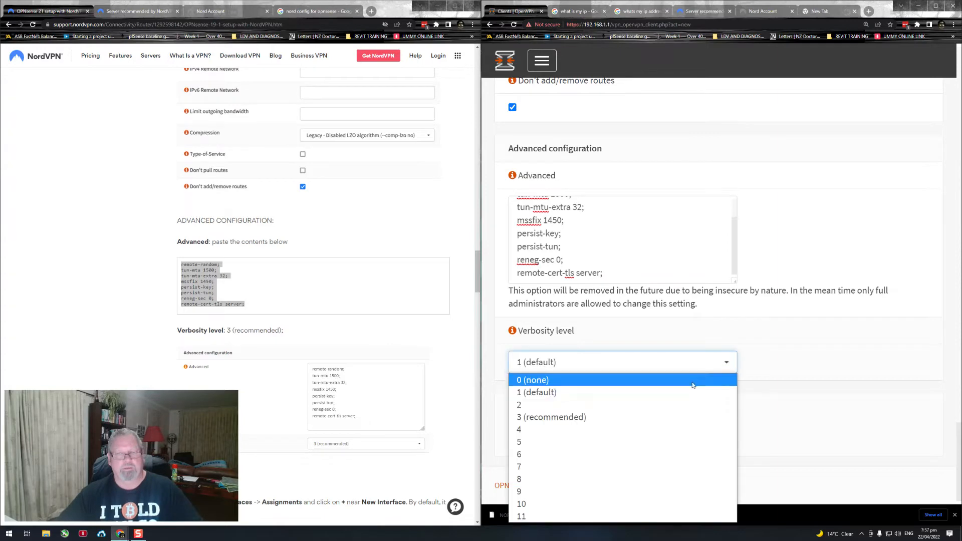
click(621, 416)
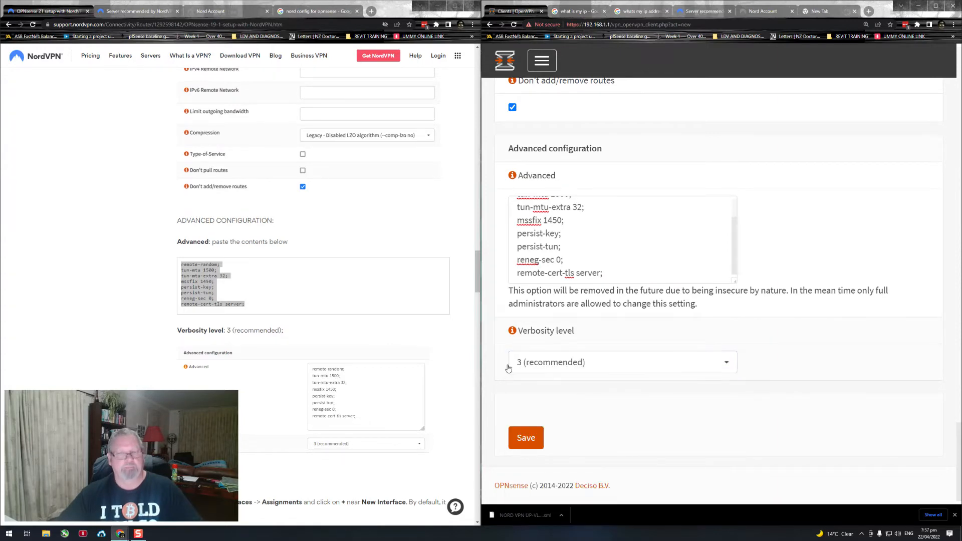
scroll(418, 334, down, 3)
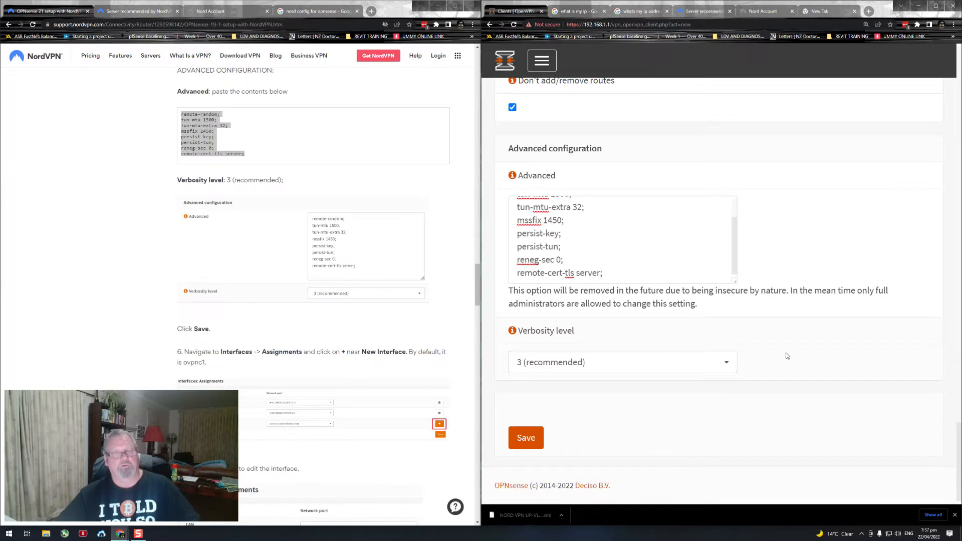
scroll(377, 312, down, 3)
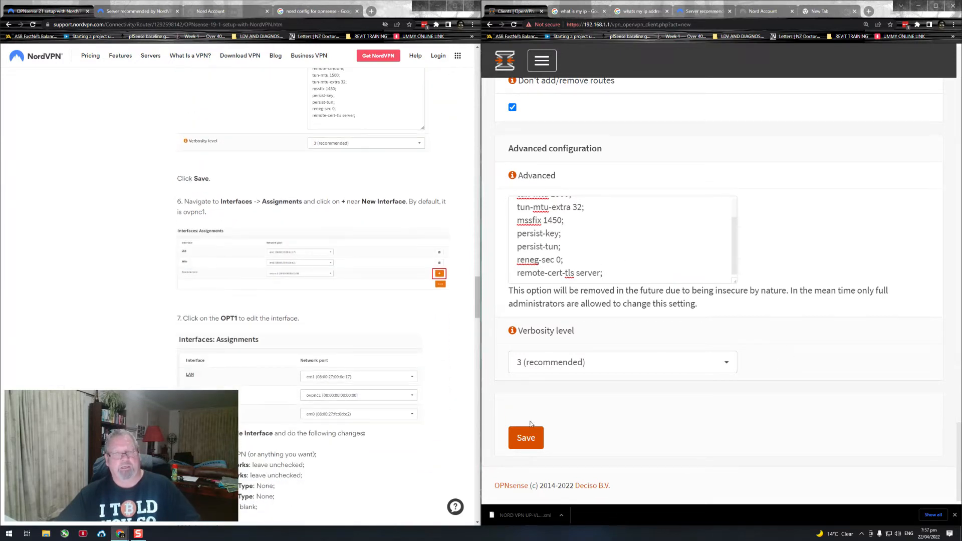
click(532, 435)
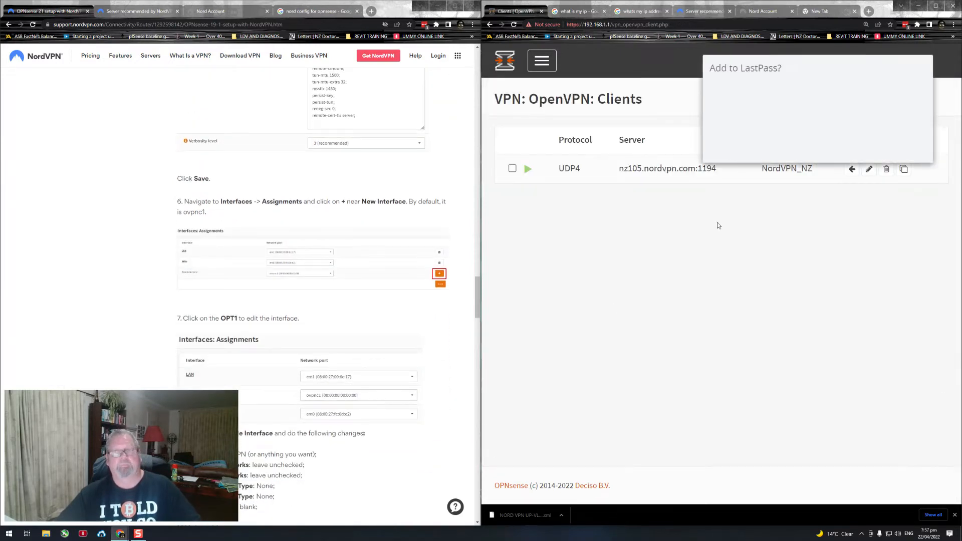
click(824, 157)
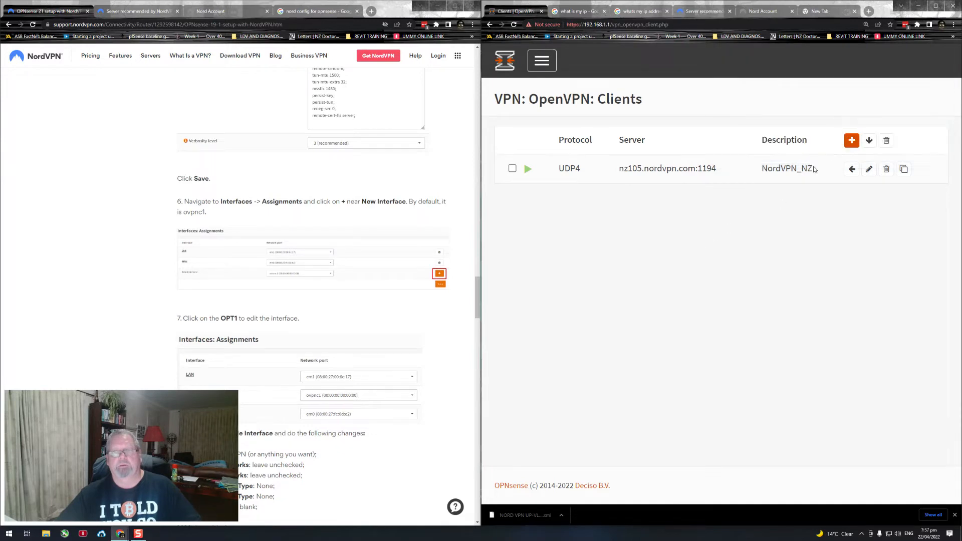
Step: Follow guide step 6 to the interface assignments and add a new interface on ovpnc1 (OpenVPN Client NordVPN_NZ)
scroll(321, 270, down, 3)
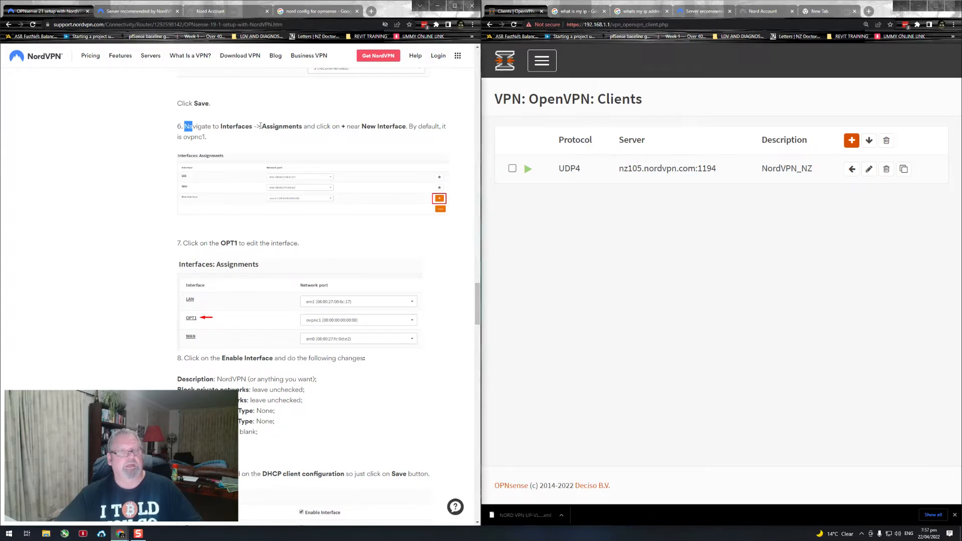
drag(185, 126, 331, 128)
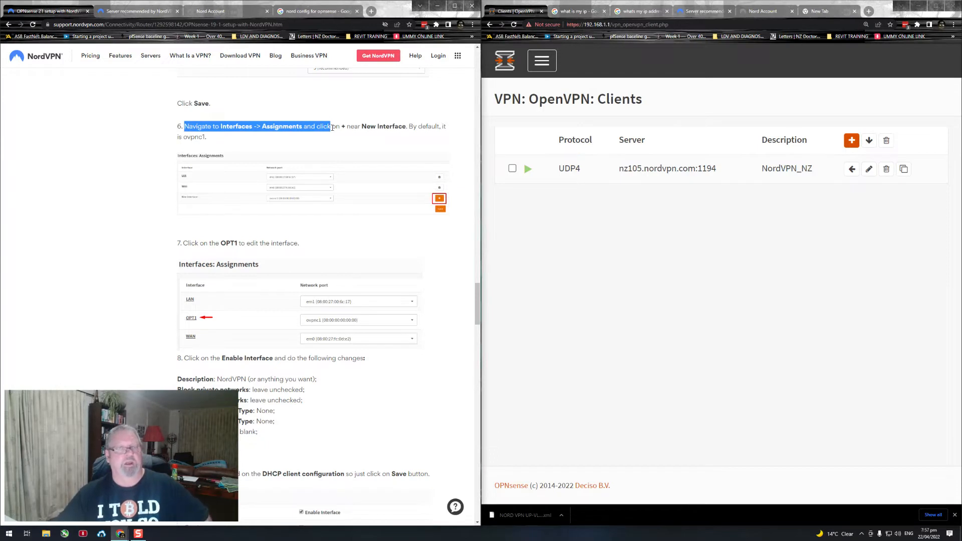
click(673, 257)
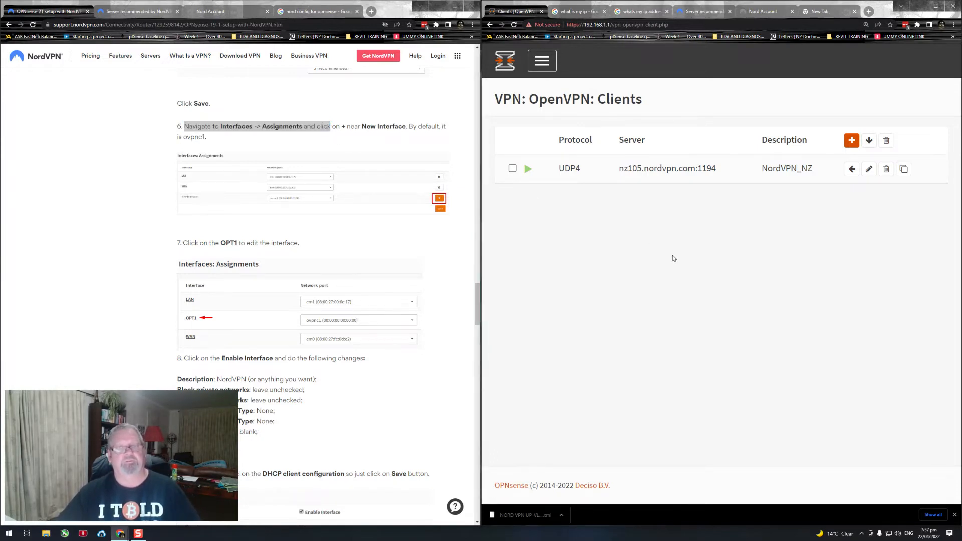
click(540, 63)
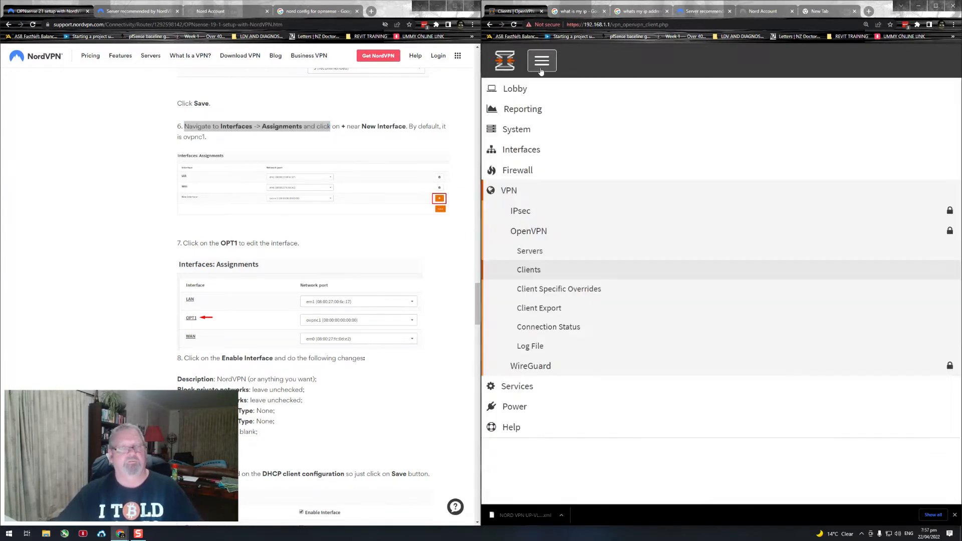
click(520, 149)
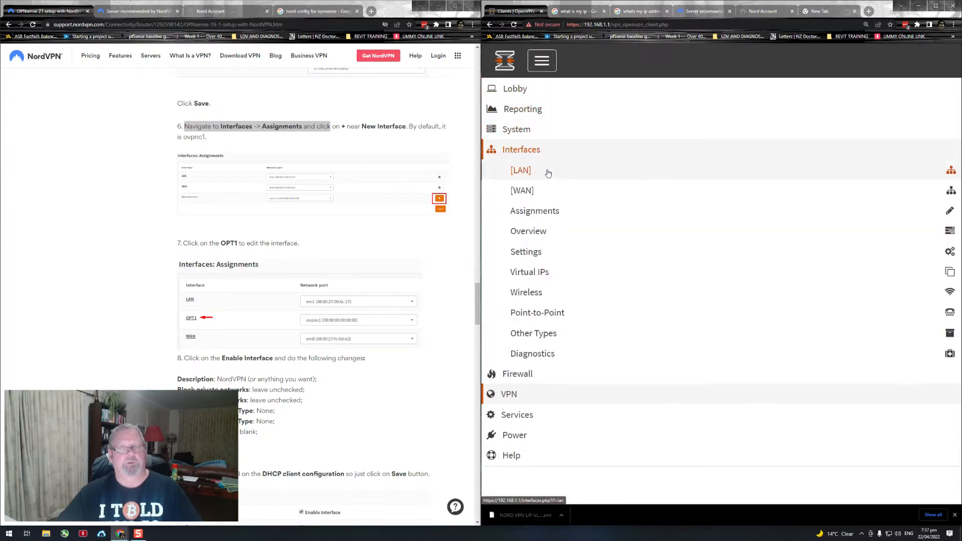
click(524, 152)
click(525, 153)
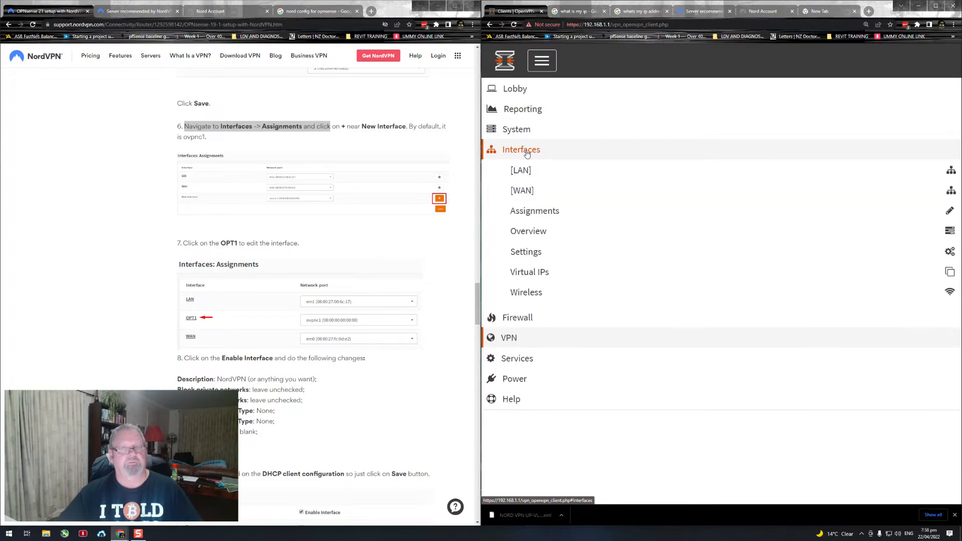
click(535, 211)
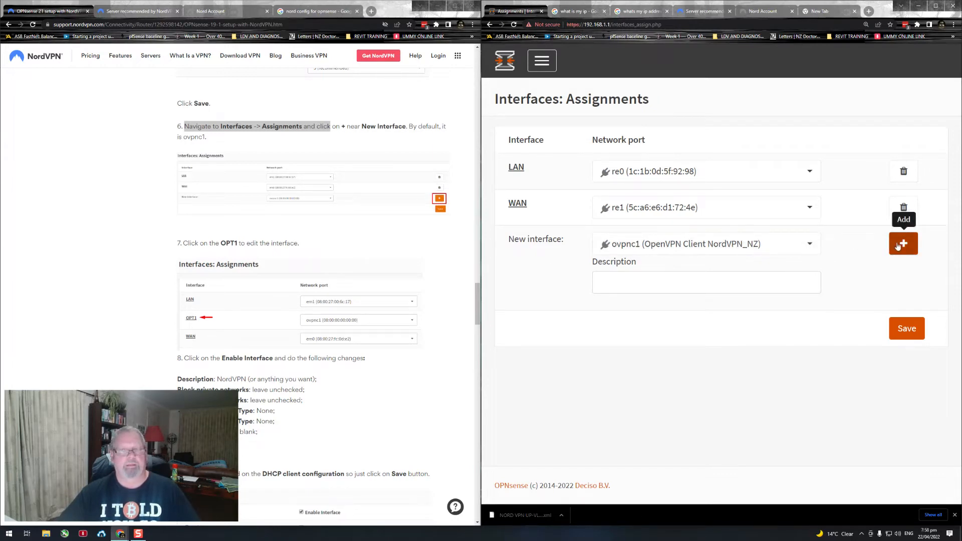
click(897, 245)
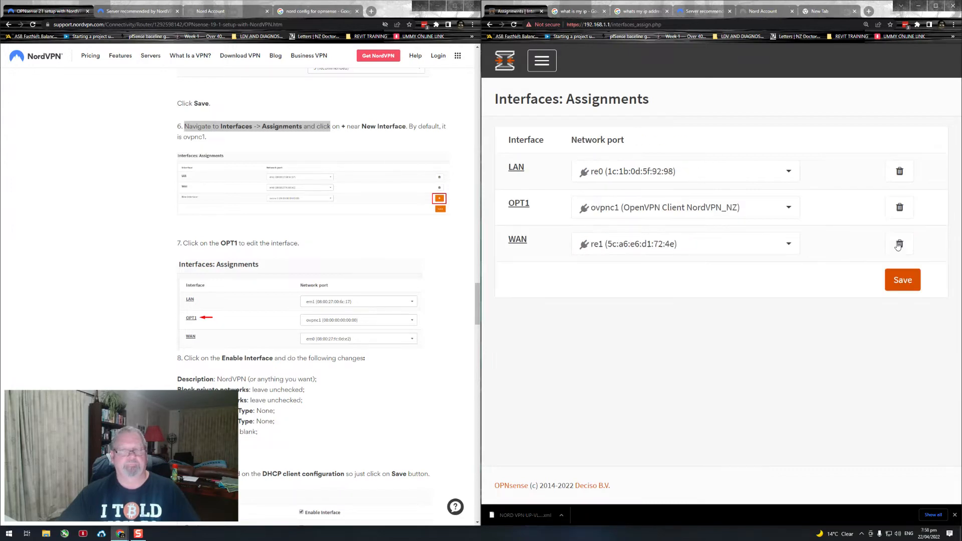
Step: Open the OPT1 interface, enable it and set its description to NordVPN, copied from guide step 8
click(517, 209)
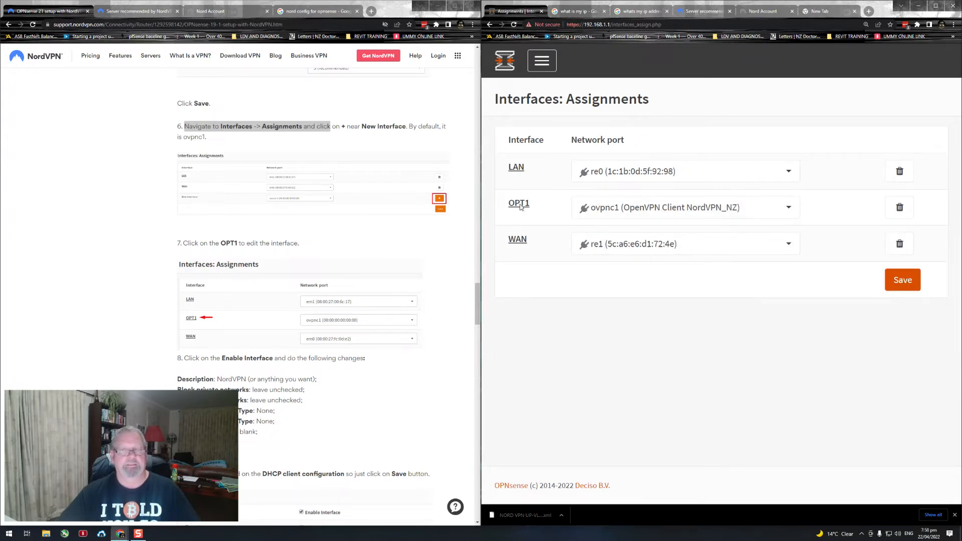
scroll(386, 220, down, 3)
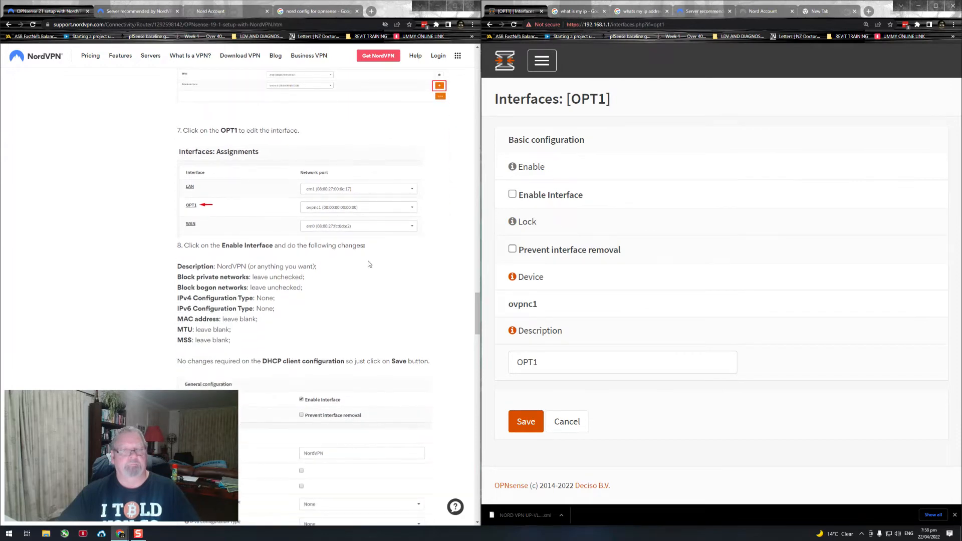
drag(245, 266, 219, 266)
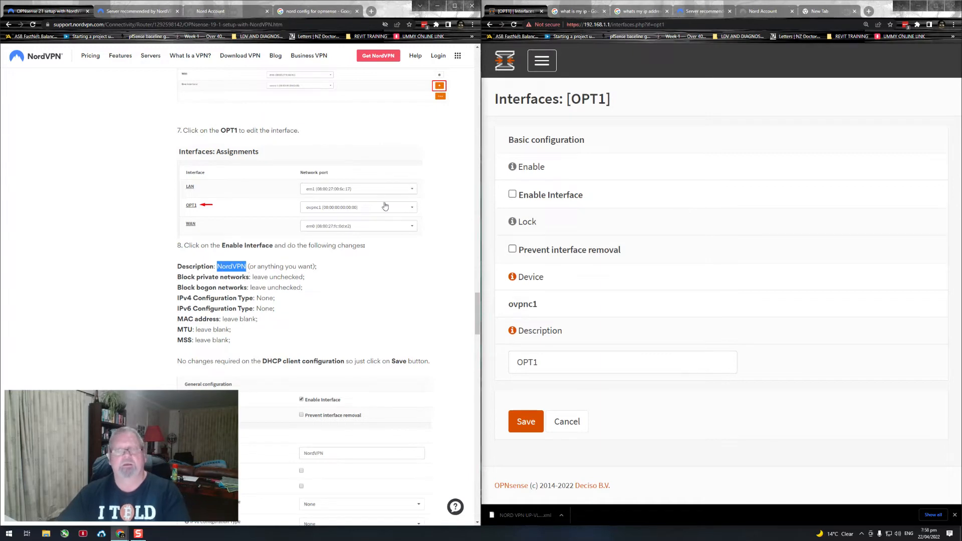
click(512, 194)
scroll(553, 283, down, 1)
double_click(557, 323)
text(NordVPN)
click(784, 253)
Step: Check the interface's generic configuration against guide step 8, save the interface and apply the changes
scroll(382, 287, down, 1)
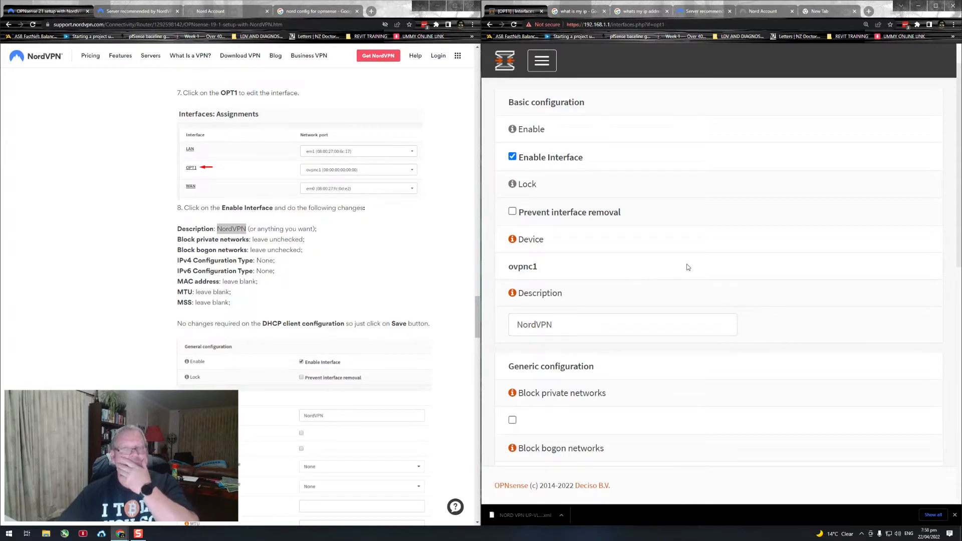
scroll(720, 256, down, 3)
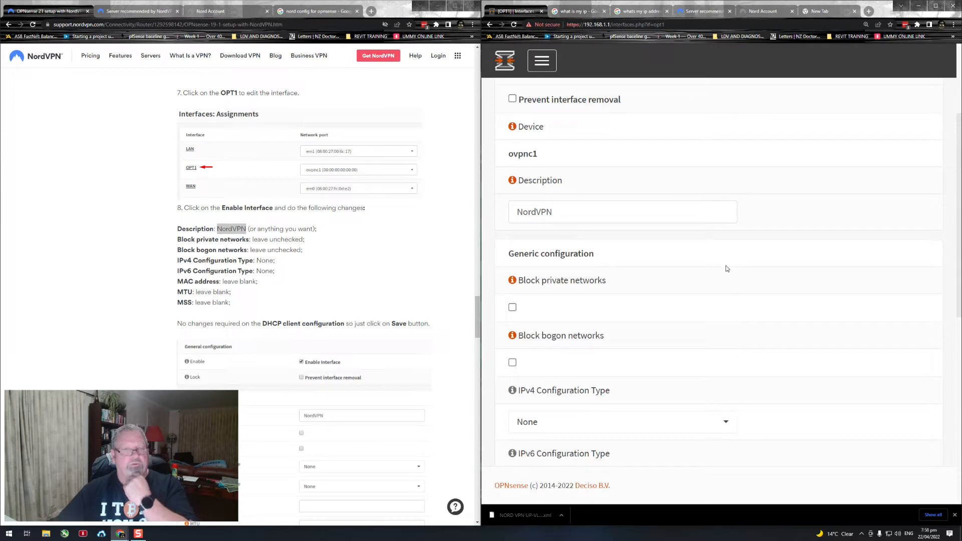
scroll(720, 285, down, 1)
scroll(724, 285, down, 2)
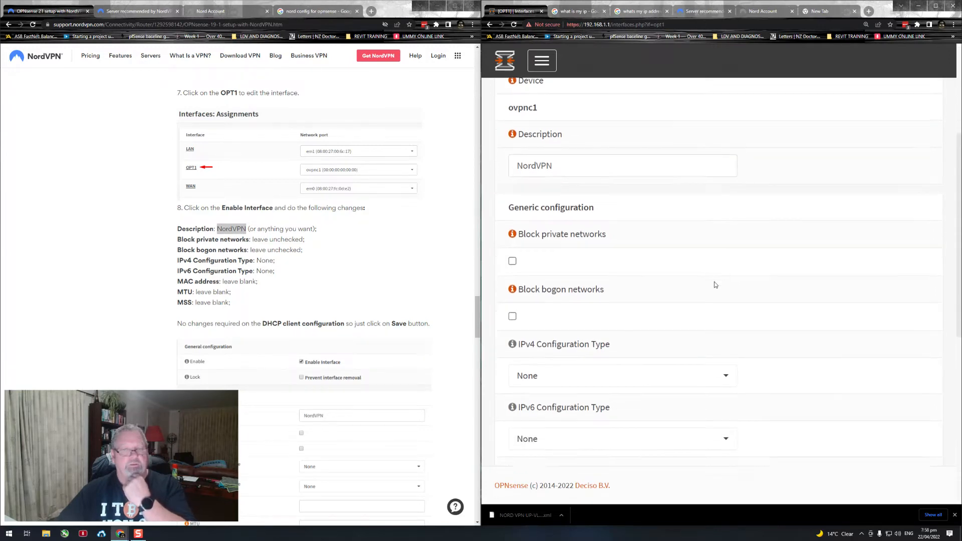
scroll(755, 300, down, 3)
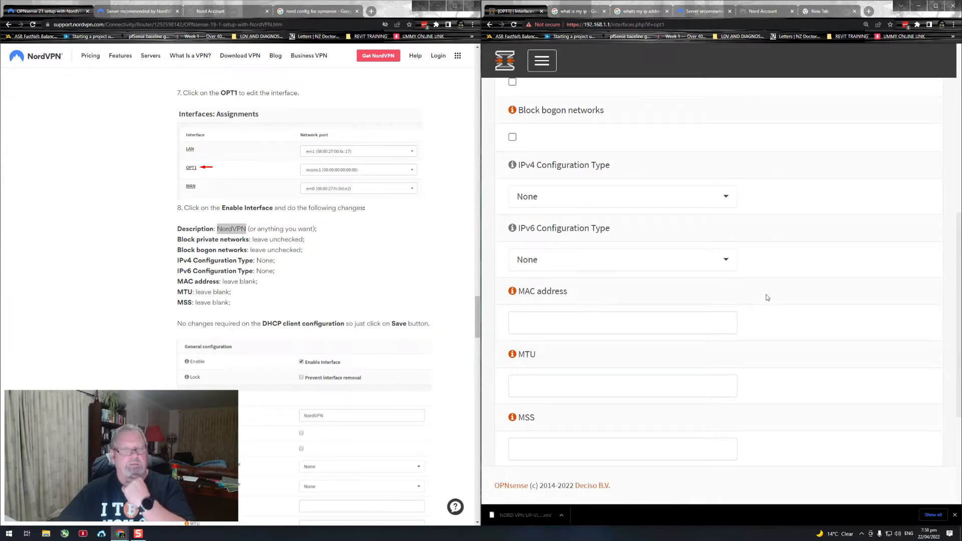
scroll(766, 302, down, 1)
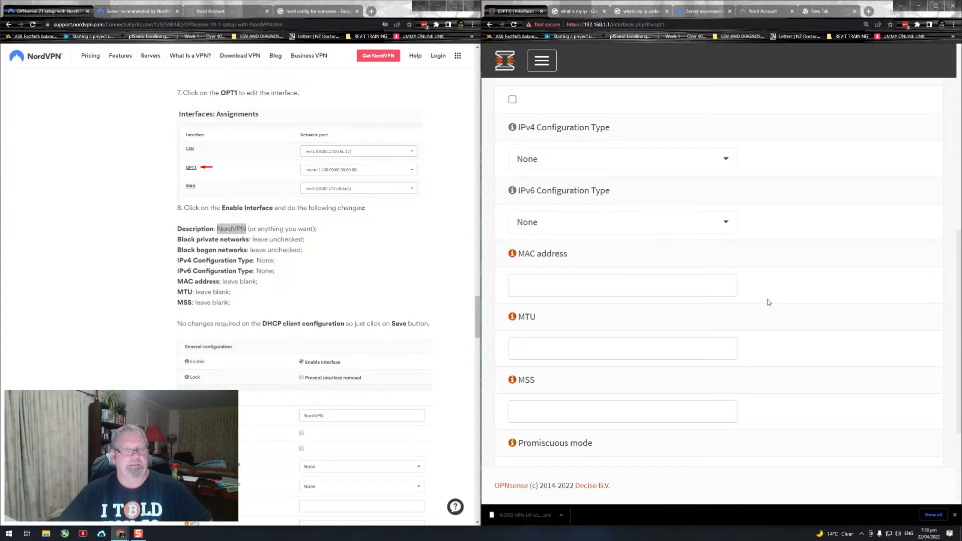
scroll(769, 302, down, 1)
scroll(769, 299, down, 3)
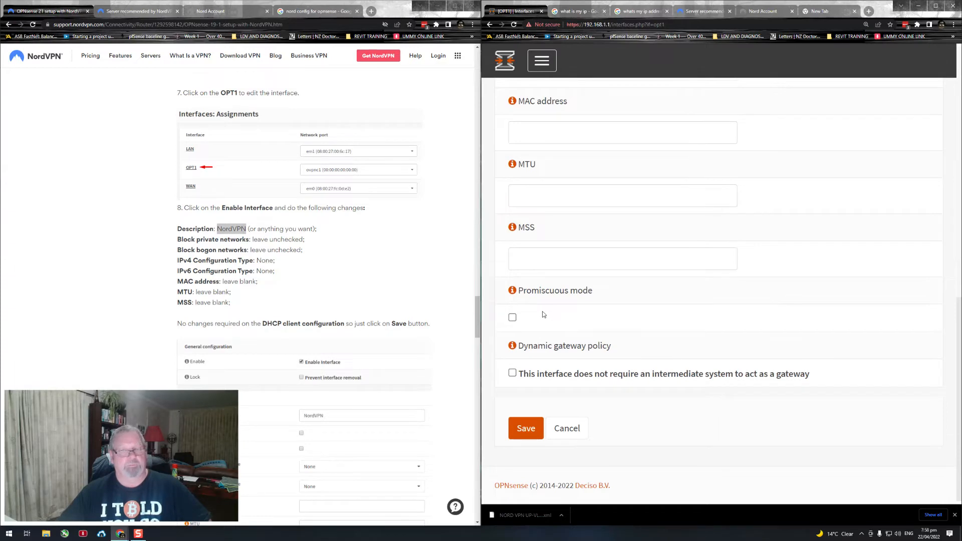
scroll(345, 298, down, 1)
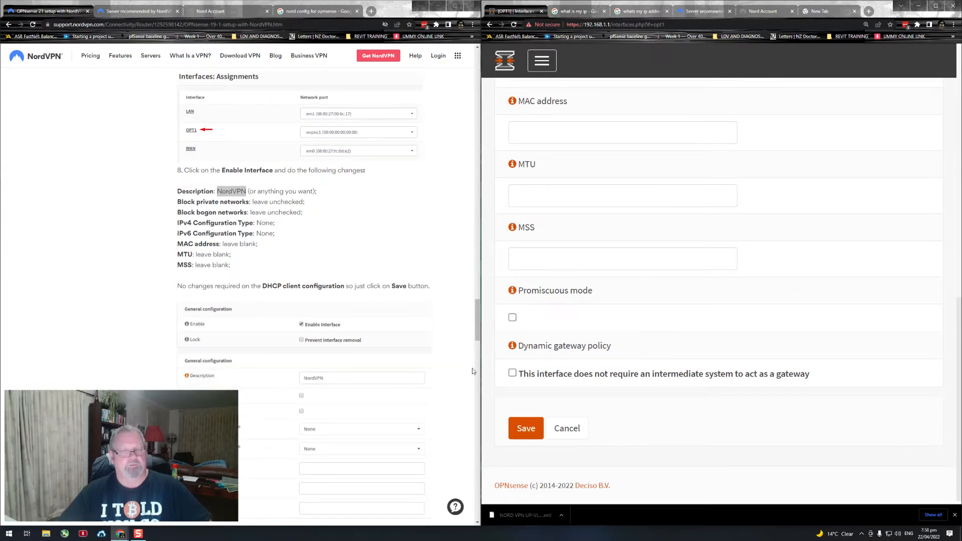
click(526, 428)
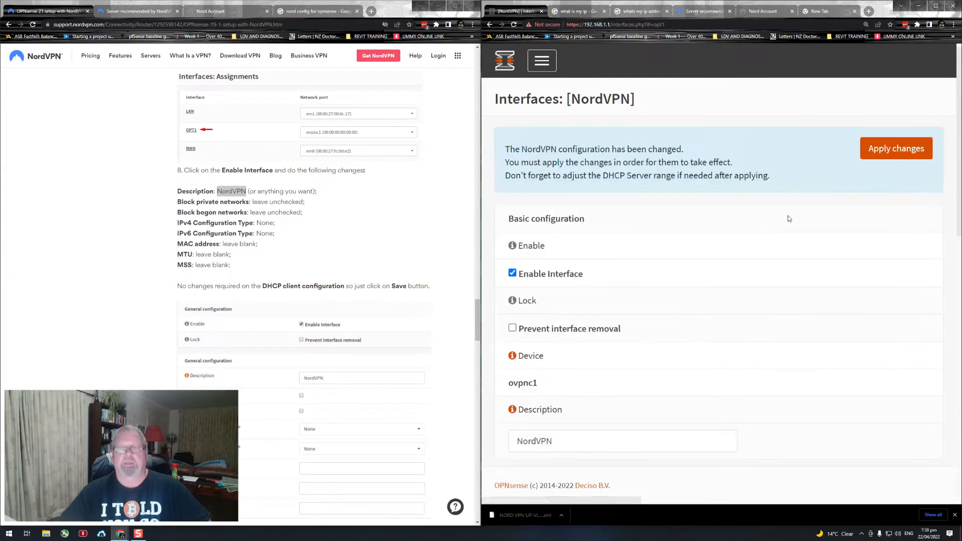
click(874, 153)
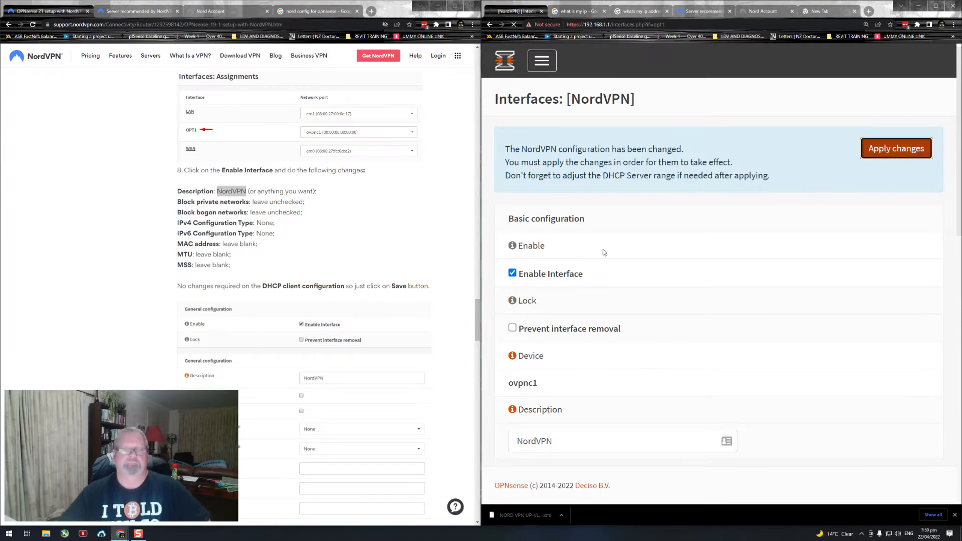
Step: Follow guide step 9 and open the general settings of the Unbound DNS service in OPNsense
click(310, 300)
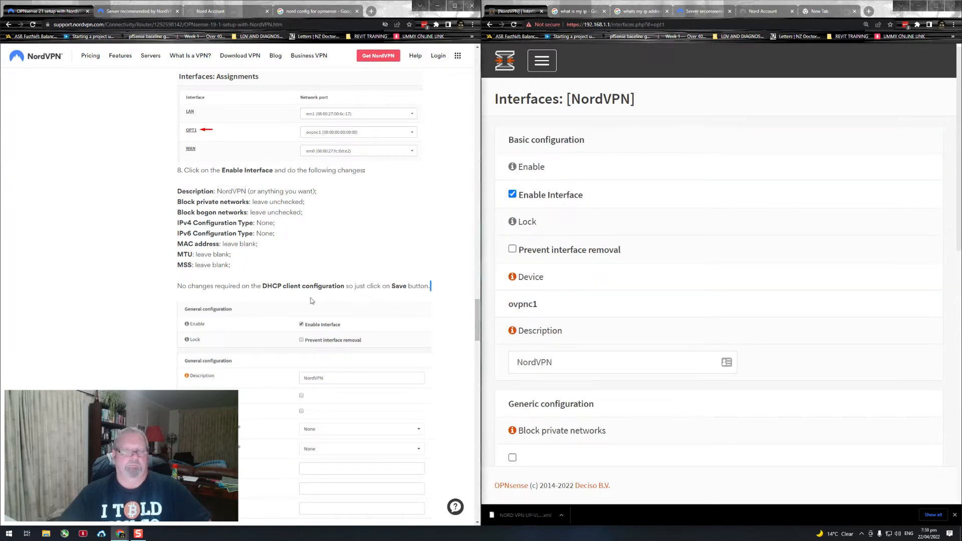
scroll(310, 301, down, 3)
scroll(226, 223, down, 2)
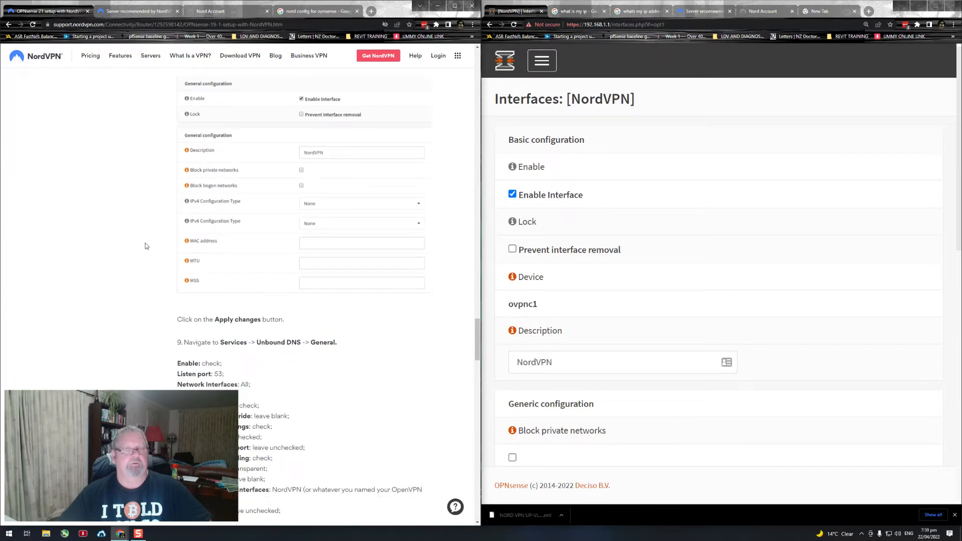
scroll(584, 178, down, 5)
scroll(161, 221, down, 3)
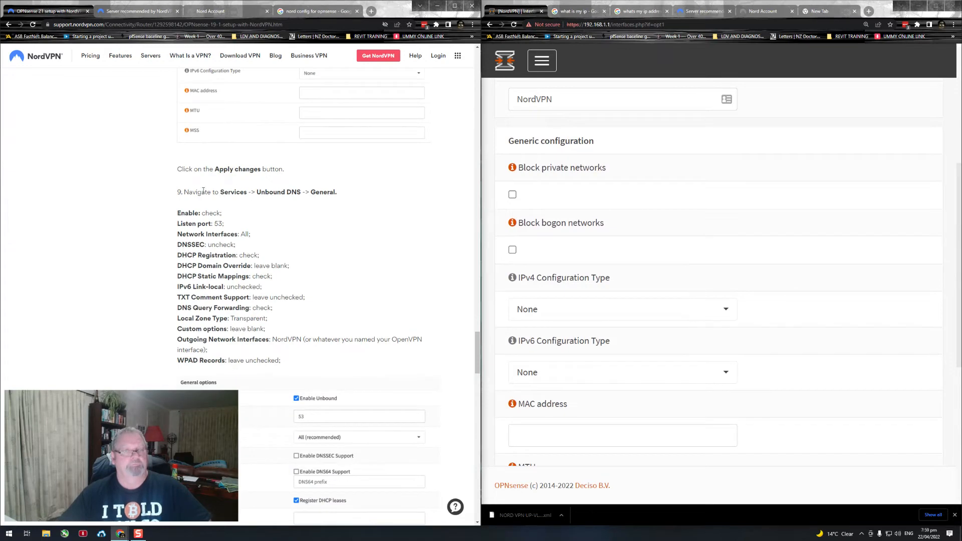
drag(182, 195, 339, 194)
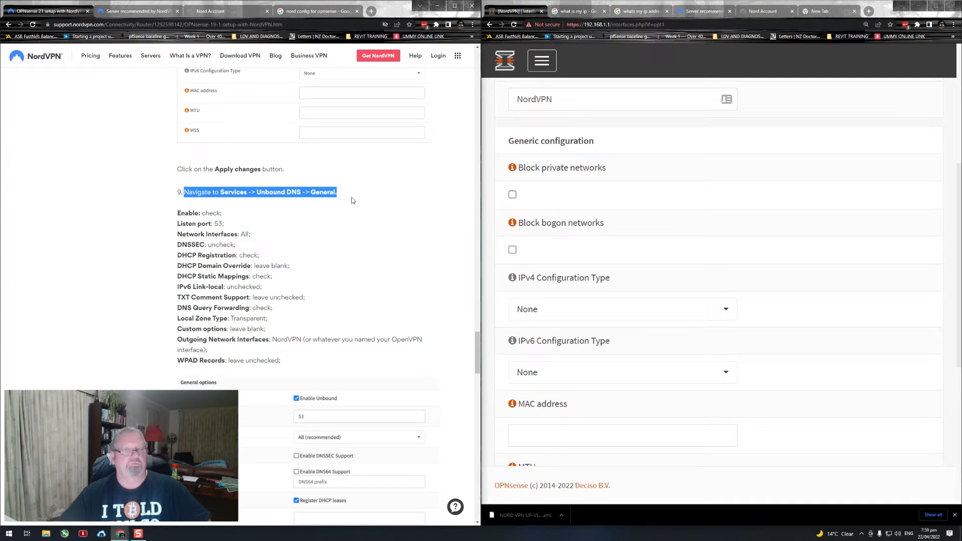
click(540, 70)
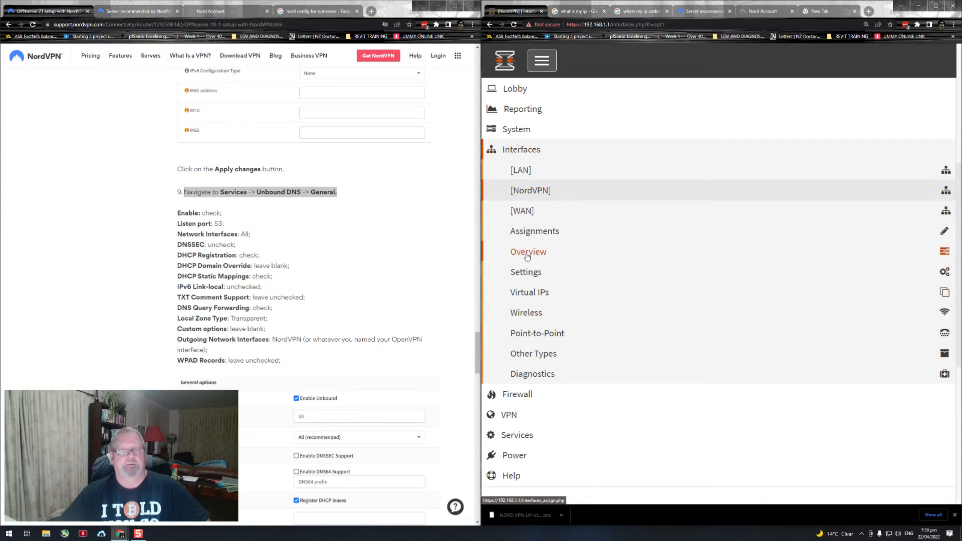
click(518, 152)
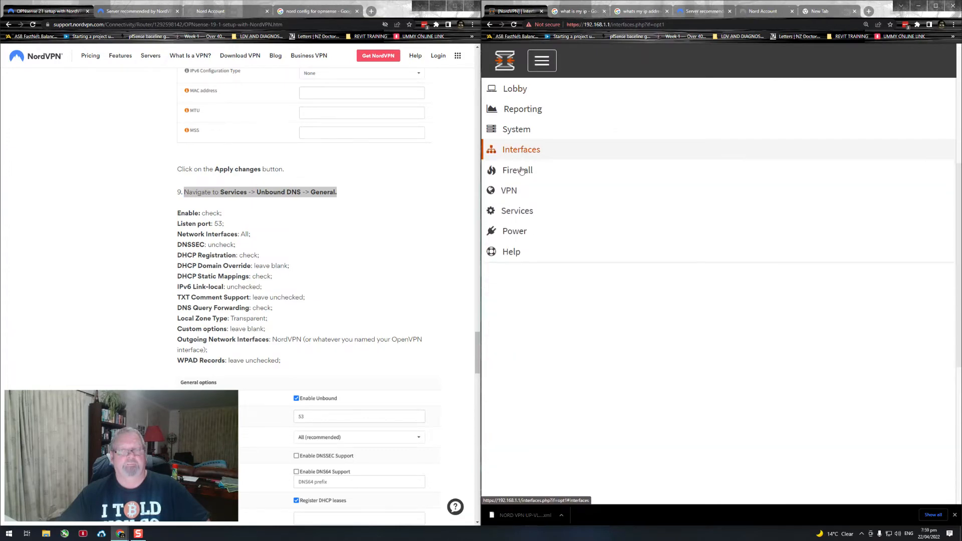
click(517, 212)
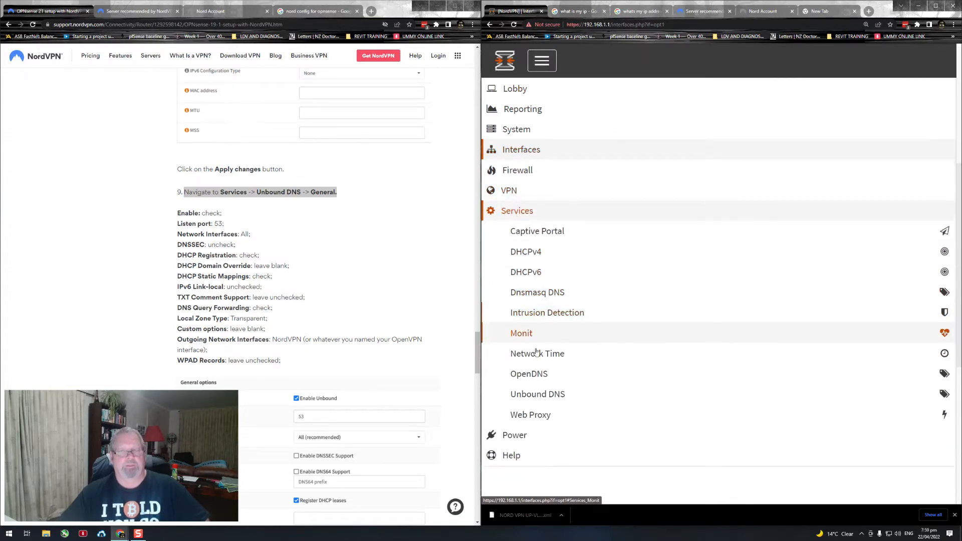
click(535, 393)
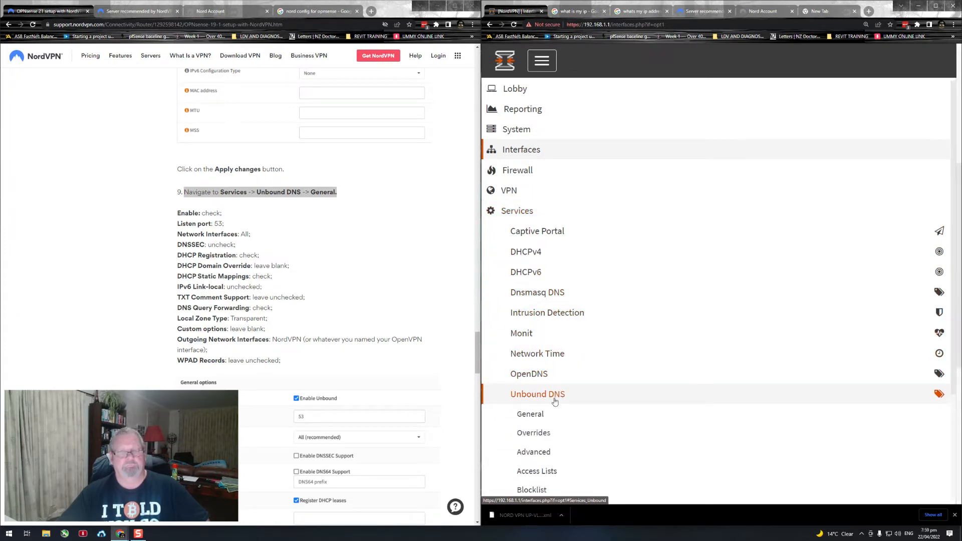
click(532, 417)
Step: Compare the Unbound DNS general options with guide step 9 and enable Register DHCP leases
scroll(307, 250, down, 2)
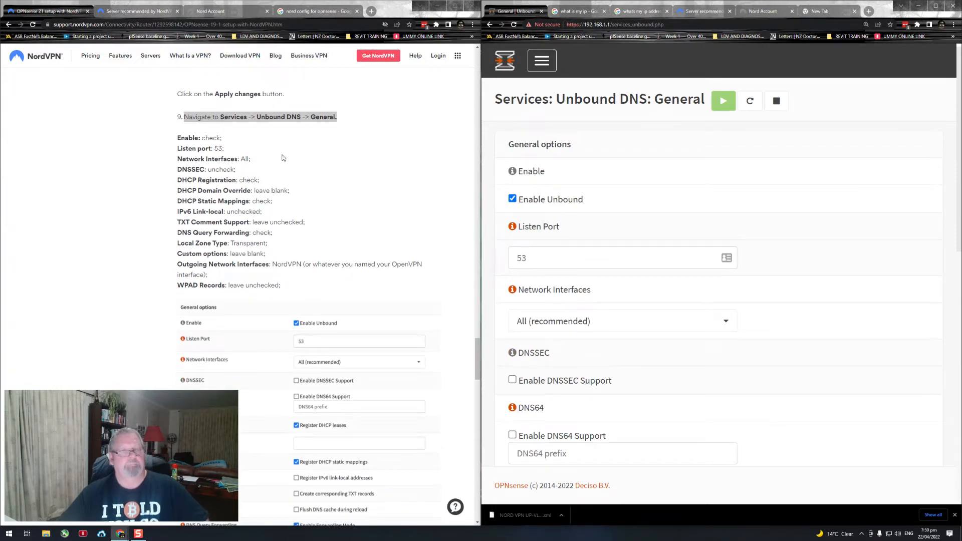
scroll(284, 158, down, 1)
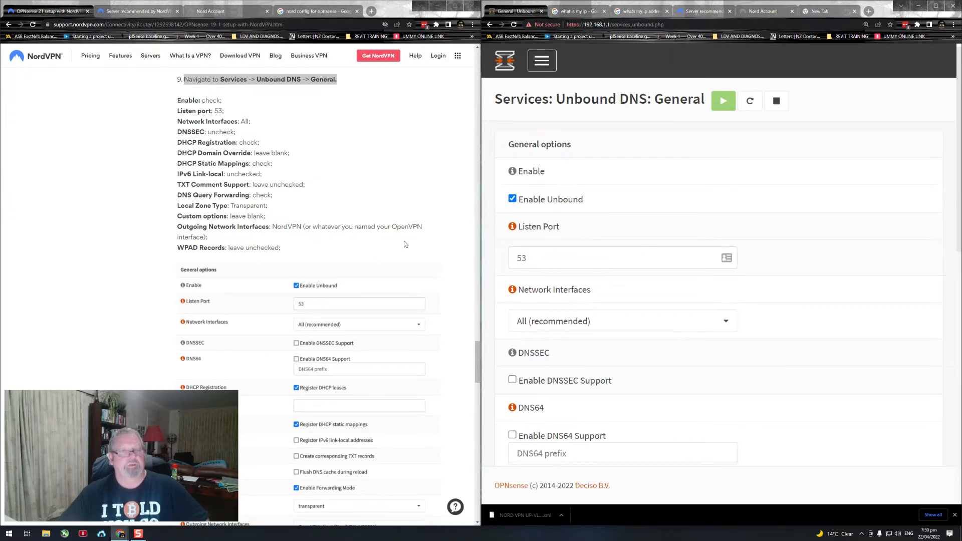
scroll(365, 230, down, 1)
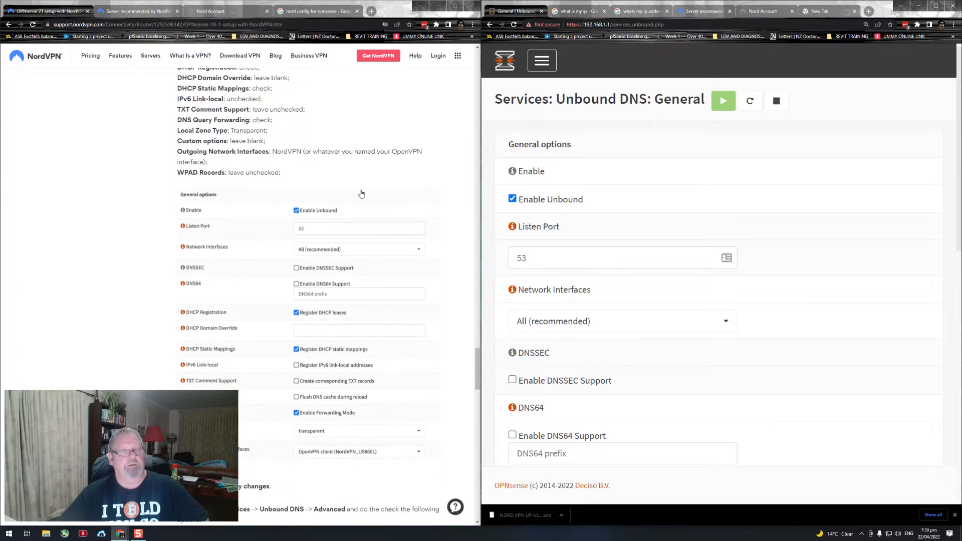
scroll(350, 186, down, 1)
scroll(358, 190, down, 2)
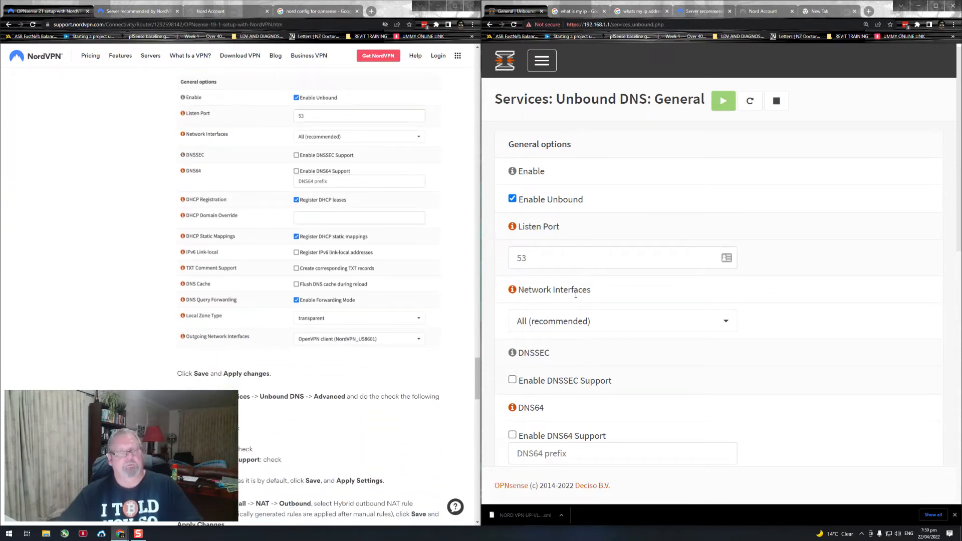
scroll(594, 356, down, 2)
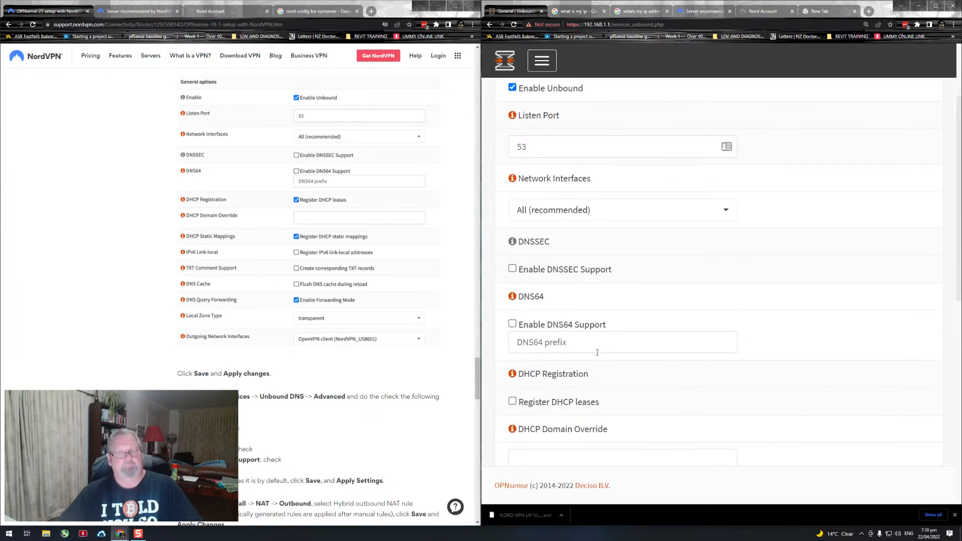
click(512, 401)
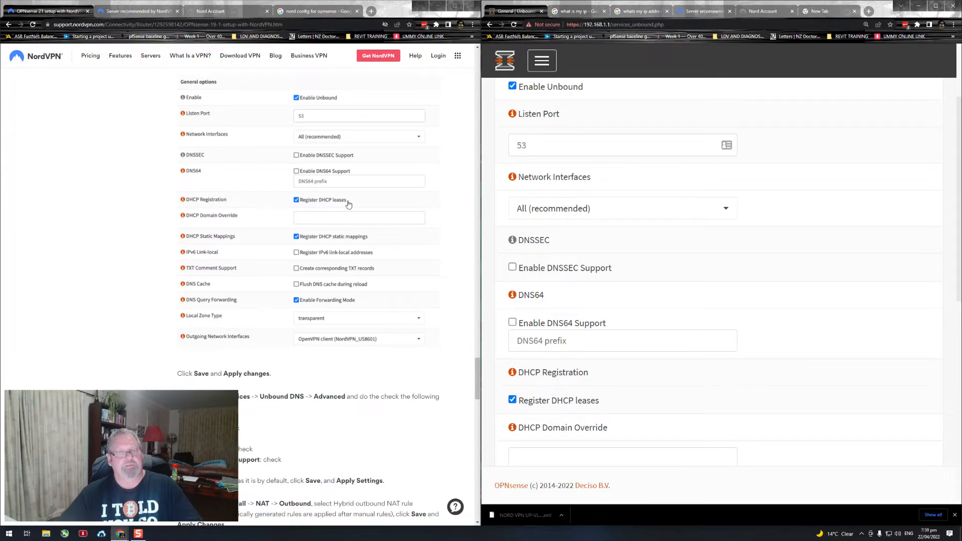
scroll(598, 278, down, 2)
scroll(597, 278, down, 2)
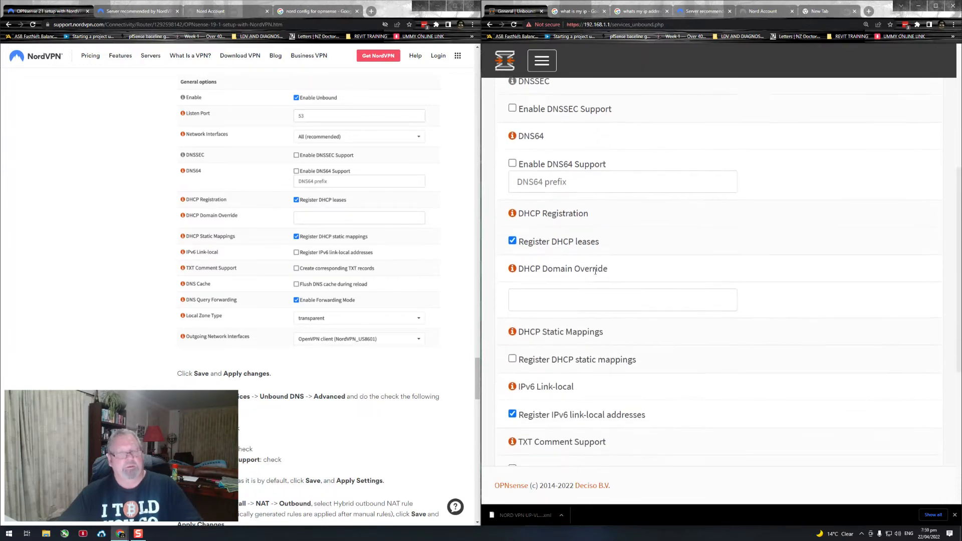
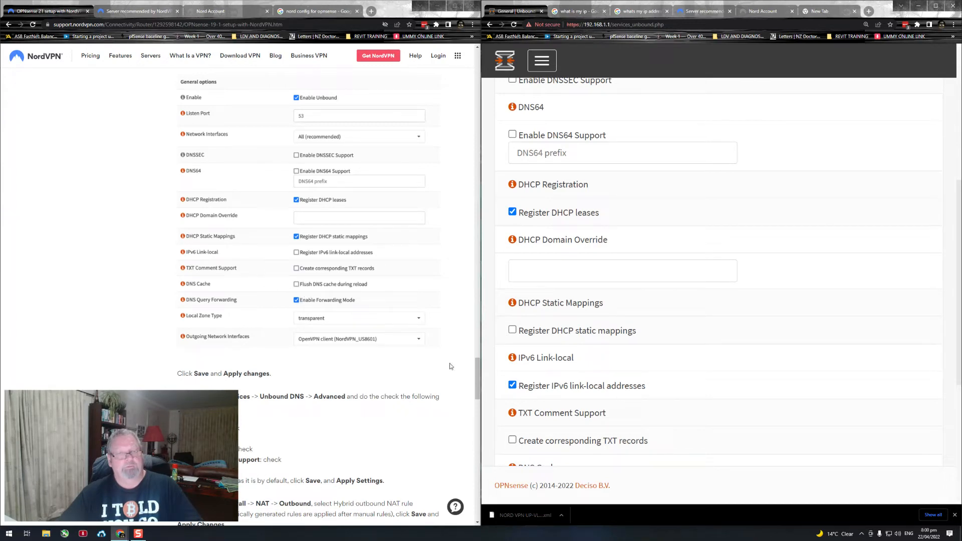
Step: Disable Register IPv6 link-local addresses and check the remaining Unbound DNS general options against guide step 9
click(516, 386)
scroll(390, 290, down, 1)
scroll(606, 298, down, 2)
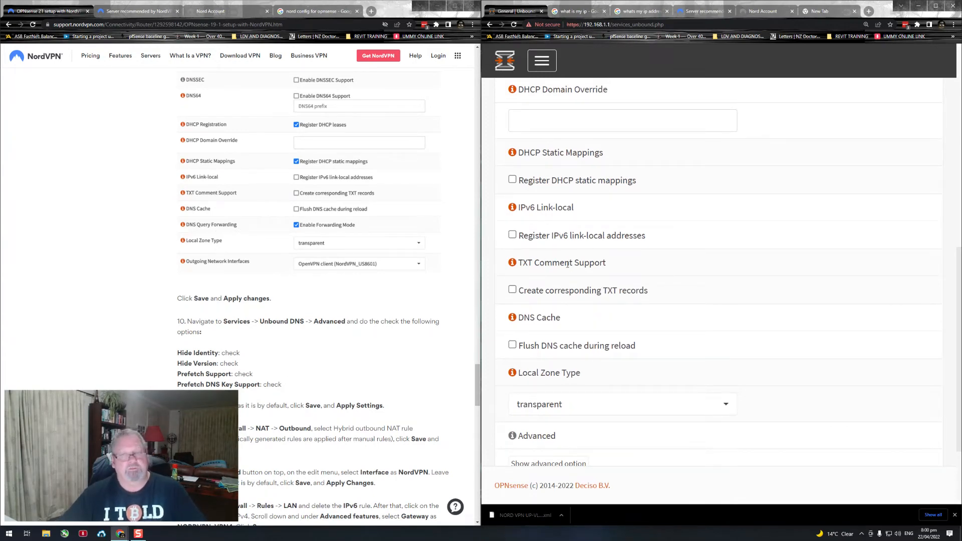
scroll(541, 354, down, 1)
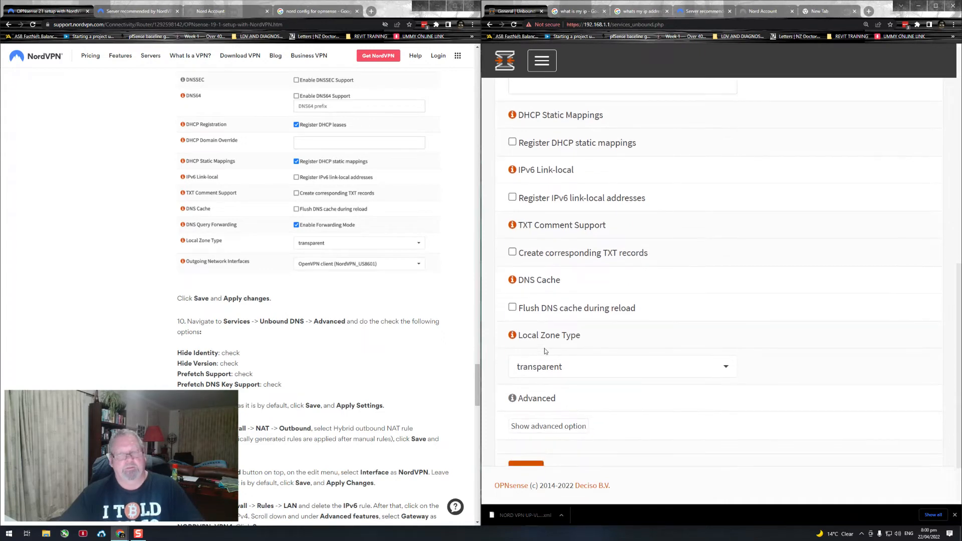
Step: Look through the Unbound DNS general options for the DNS Query Forwarding setting shown in guide step 9
scroll(560, 264, up, 1)
scroll(571, 257, up, 5)
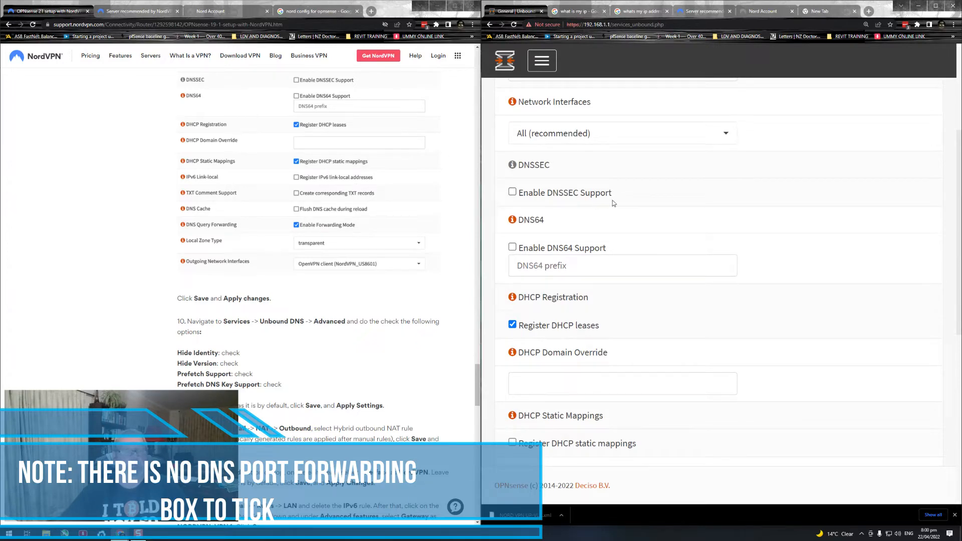
scroll(623, 204, up, 3)
scroll(626, 201, down, 3)
scroll(630, 203, down, 1)
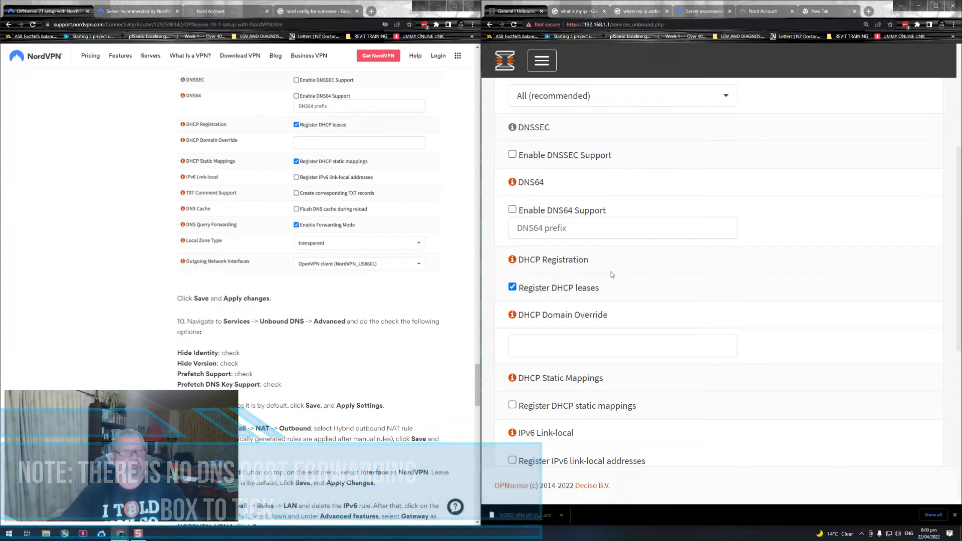
scroll(611, 273, down, 1)
scroll(631, 271, down, 1)
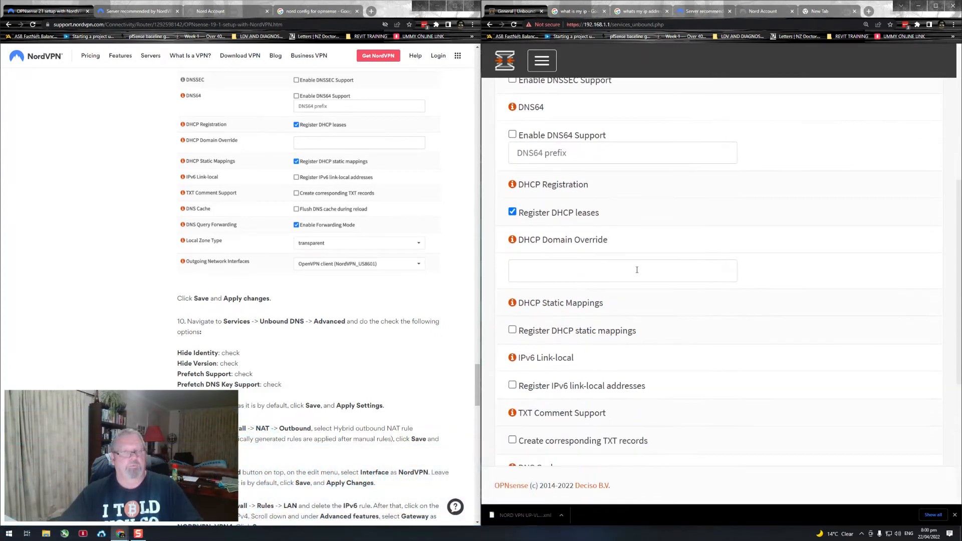
scroll(651, 275, down, 4)
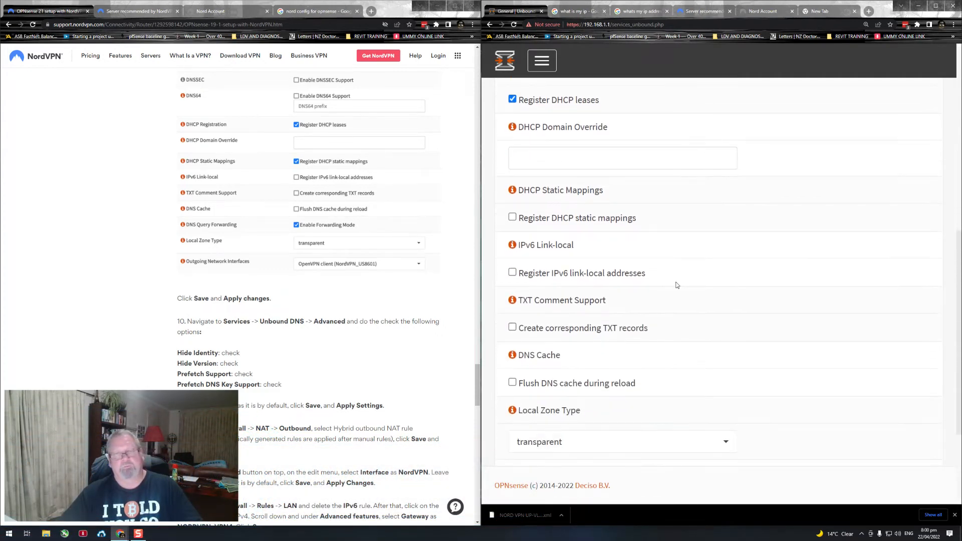
scroll(681, 287, down, 3)
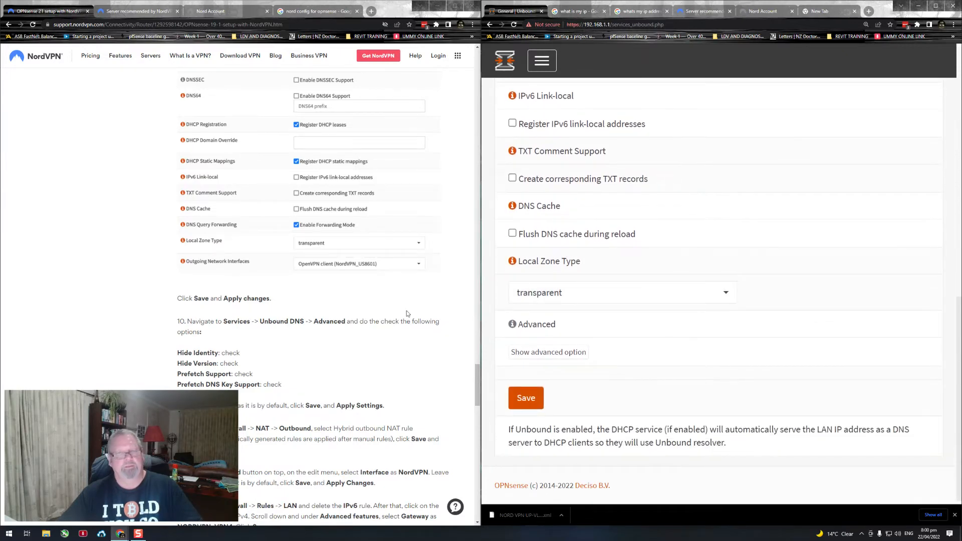
Step: Reveal the advanced option, set Outgoing Network Interfaces to OpenVPN client (NordVPN_NZ), then save and apply the Unbound DNS changes
scroll(384, 263, down, 2)
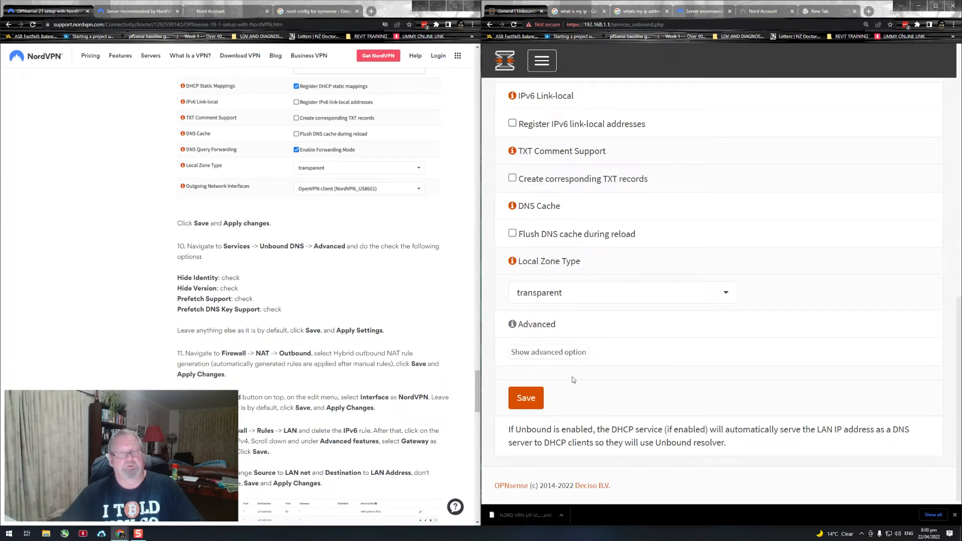
click(543, 353)
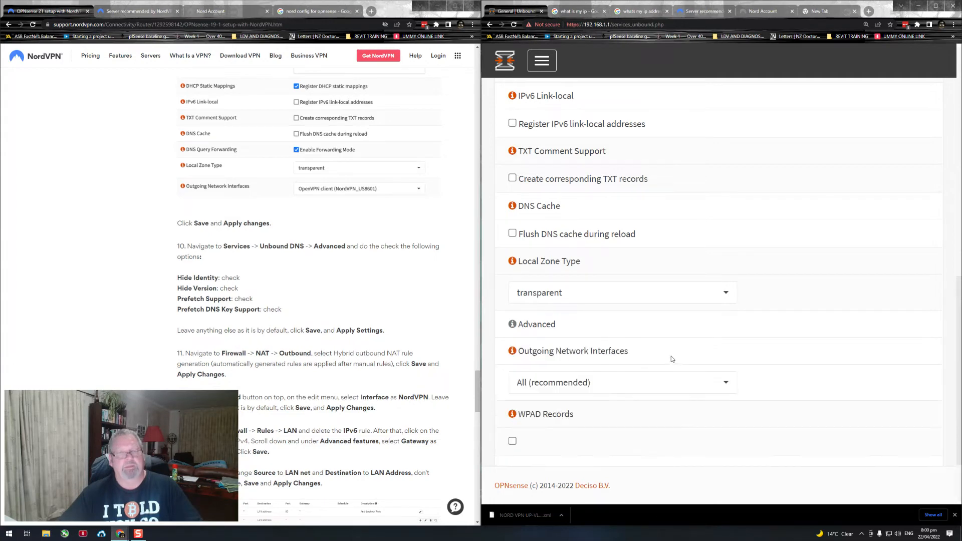
scroll(672, 359, down, 1)
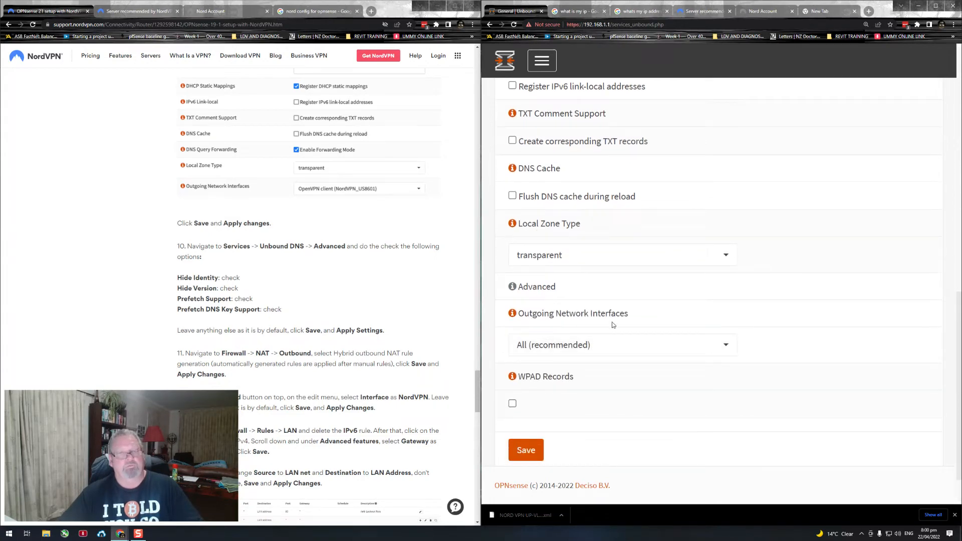
drag(612, 318, 530, 314)
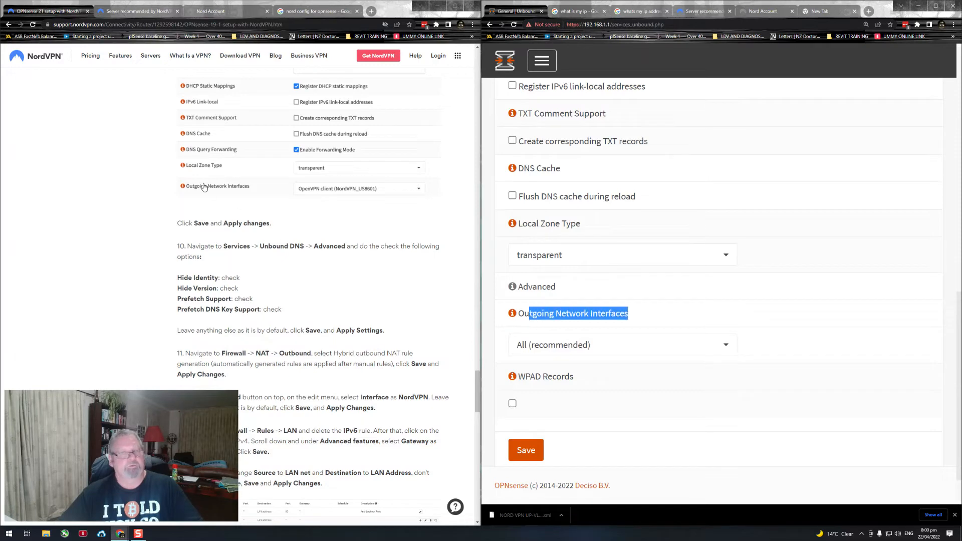
click(718, 345)
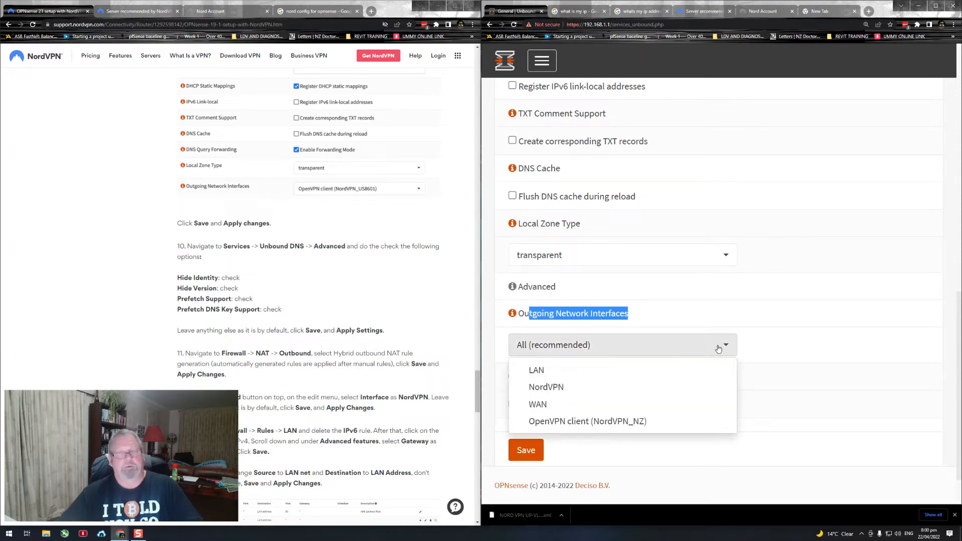
click(607, 422)
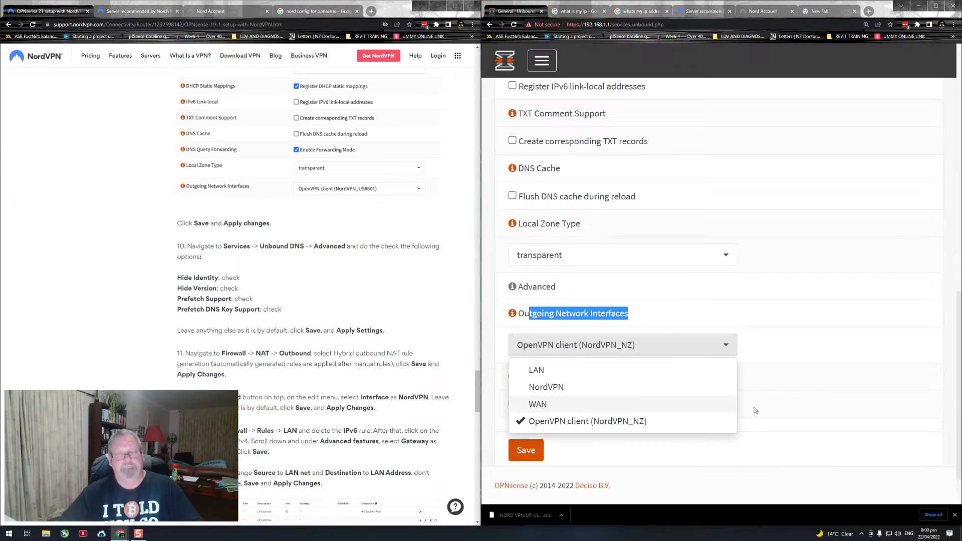
click(806, 401)
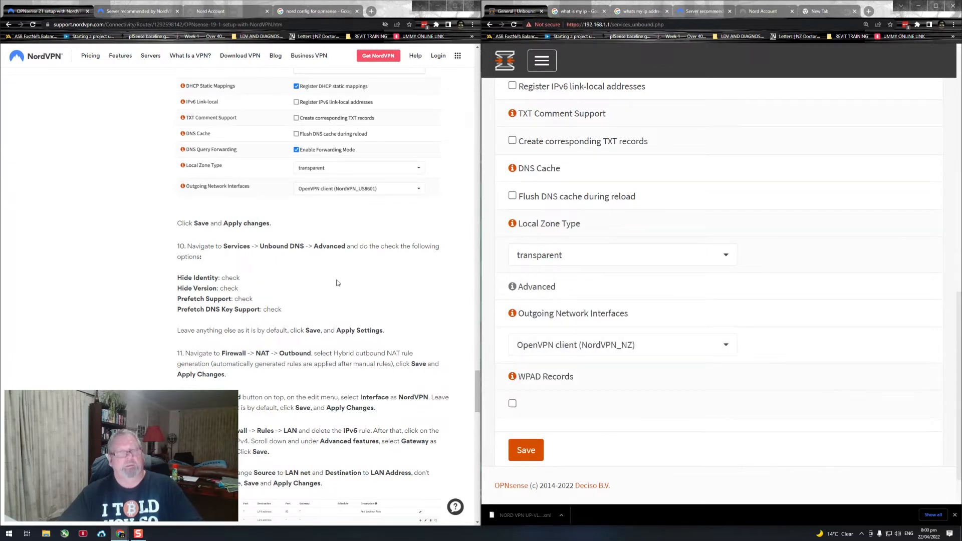
click(517, 452)
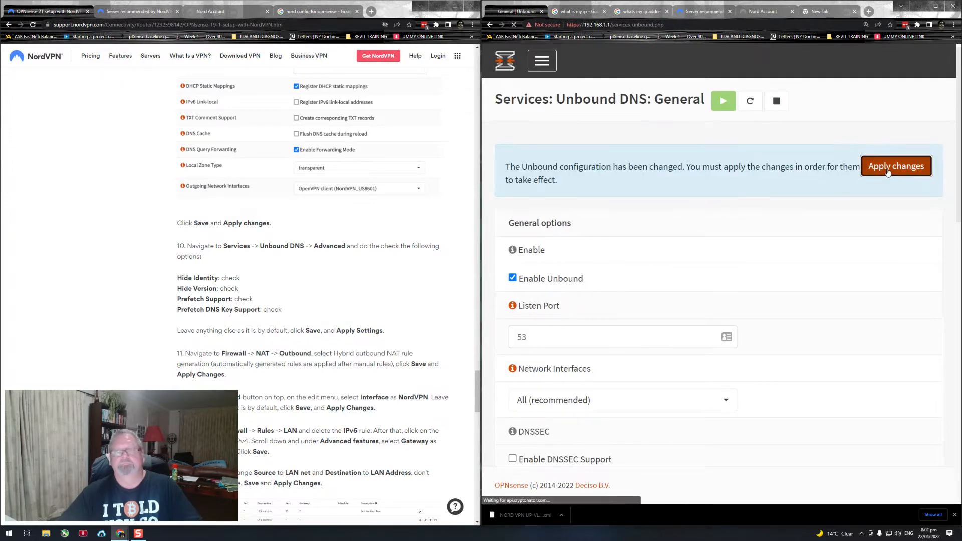
click(885, 174)
Step: Follow guide step 10 and open the advanced settings of the Unbound DNS service
scroll(344, 219, down, 1)
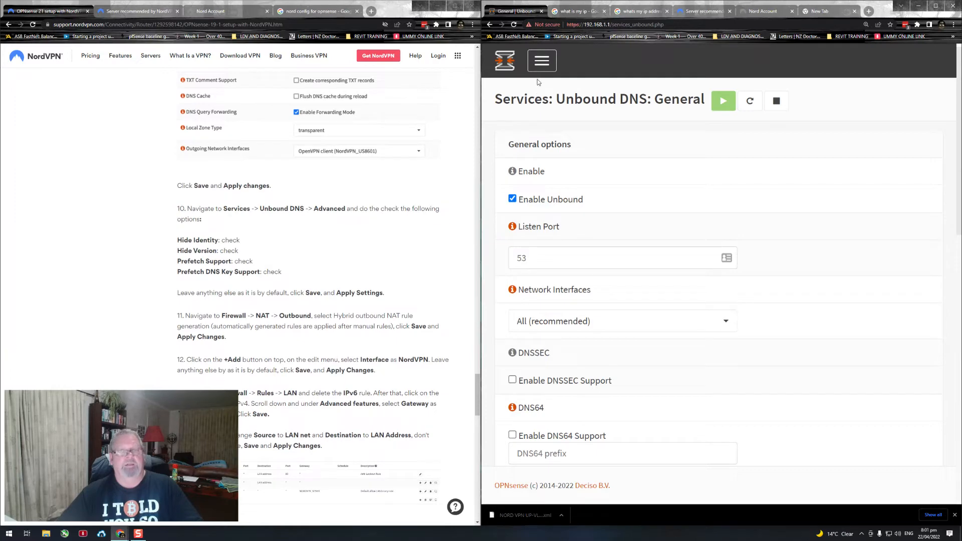
click(540, 61)
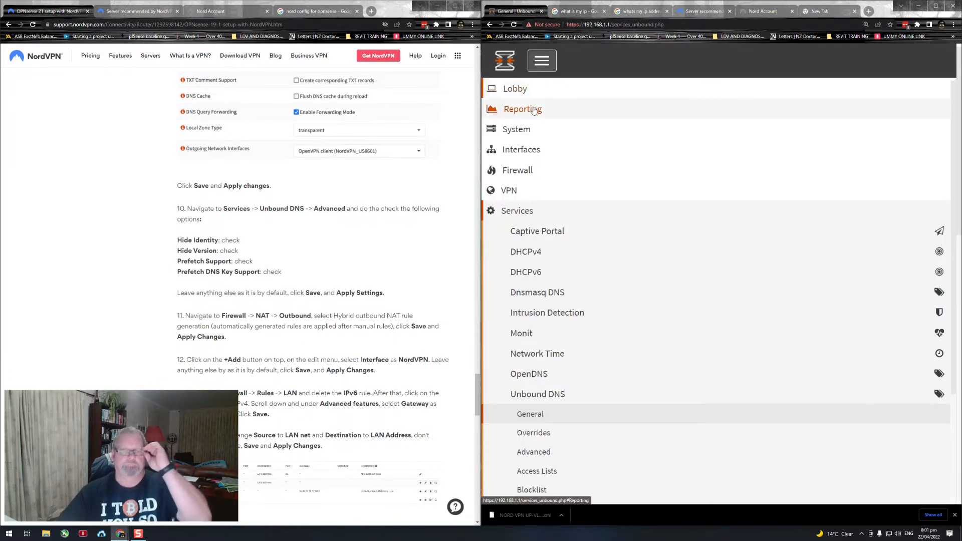
scroll(531, 270, down, 3)
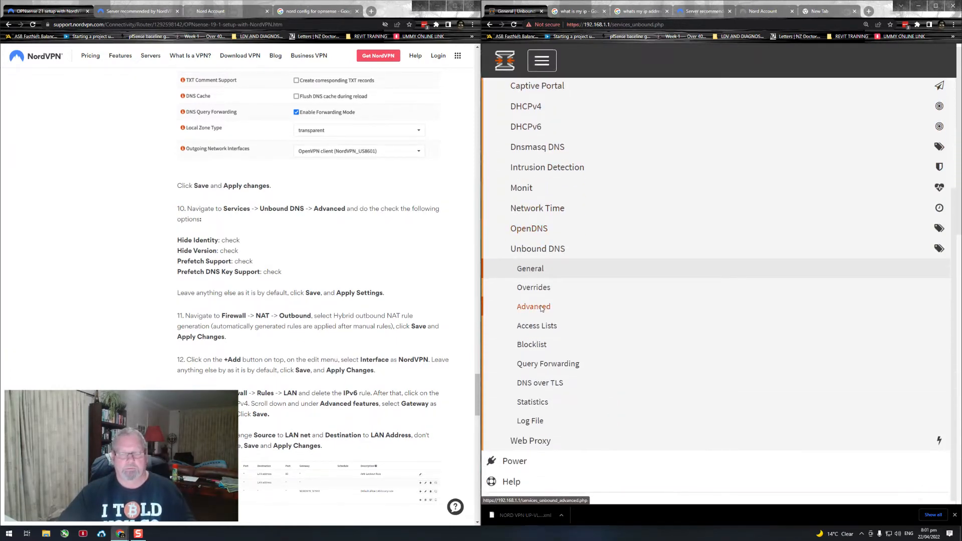
click(534, 307)
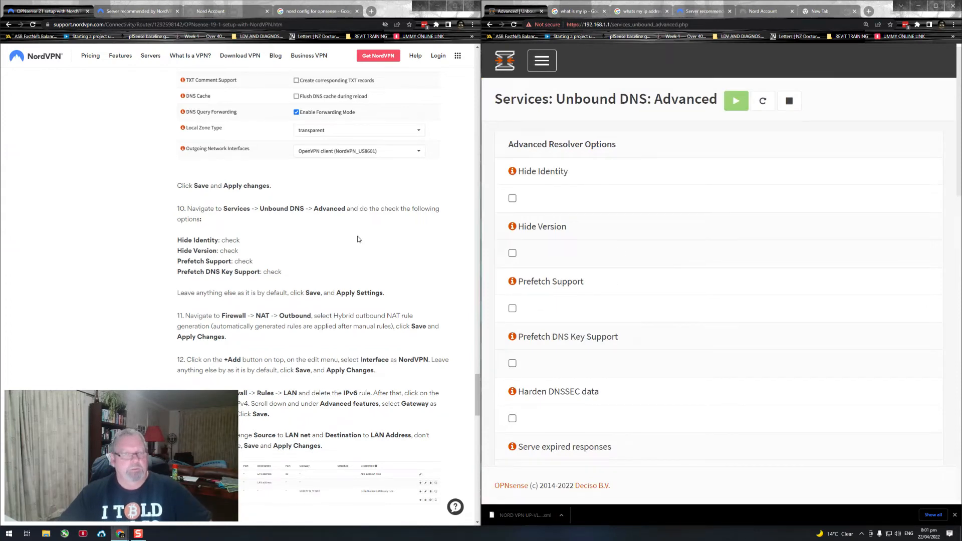
Step: Enable Hide Identity, Prefetch Support and Prefetch DNS Key Support in the advanced resolver options and save them
scroll(359, 239, down, 1)
click(512, 198)
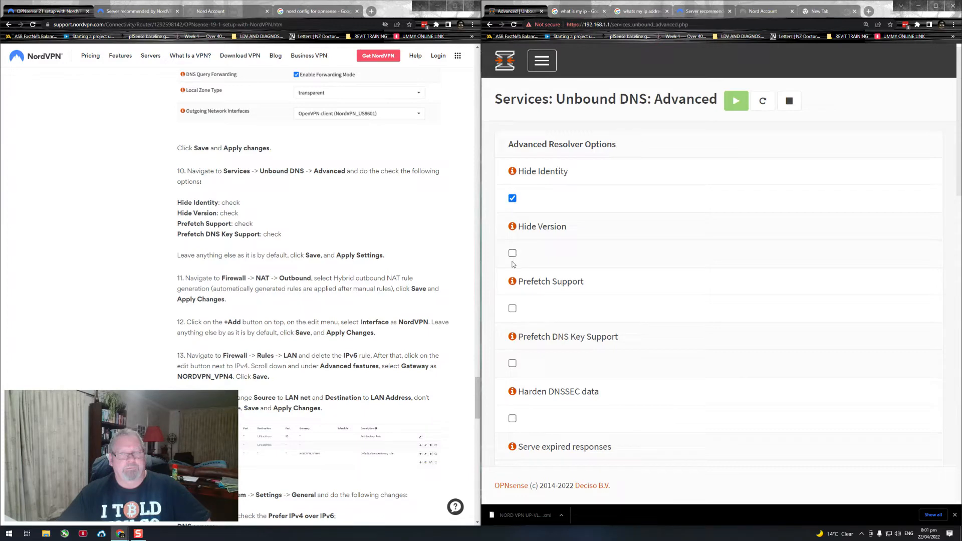
click(512, 309)
scroll(564, 297, down, 1)
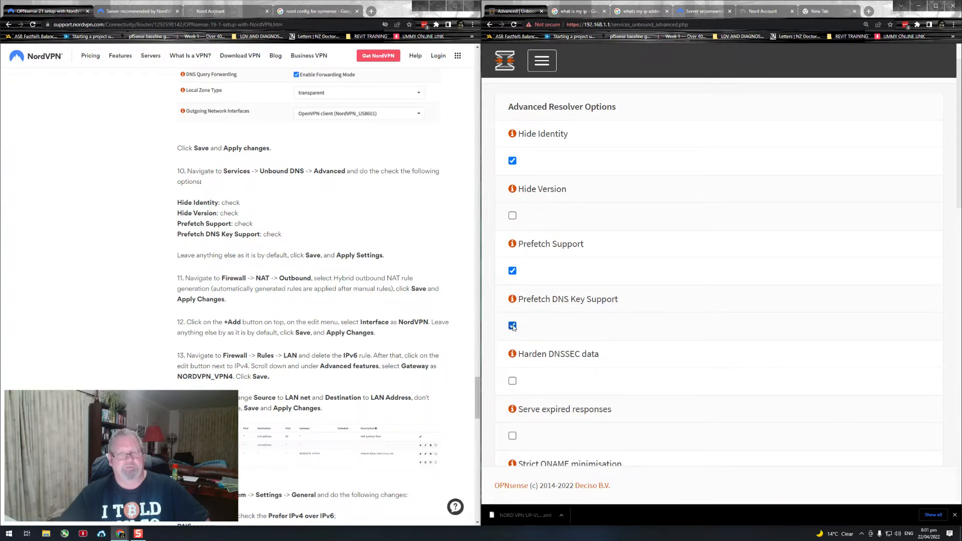
scroll(564, 314, down, 2)
scroll(571, 306, down, 1)
scroll(605, 285, down, 8)
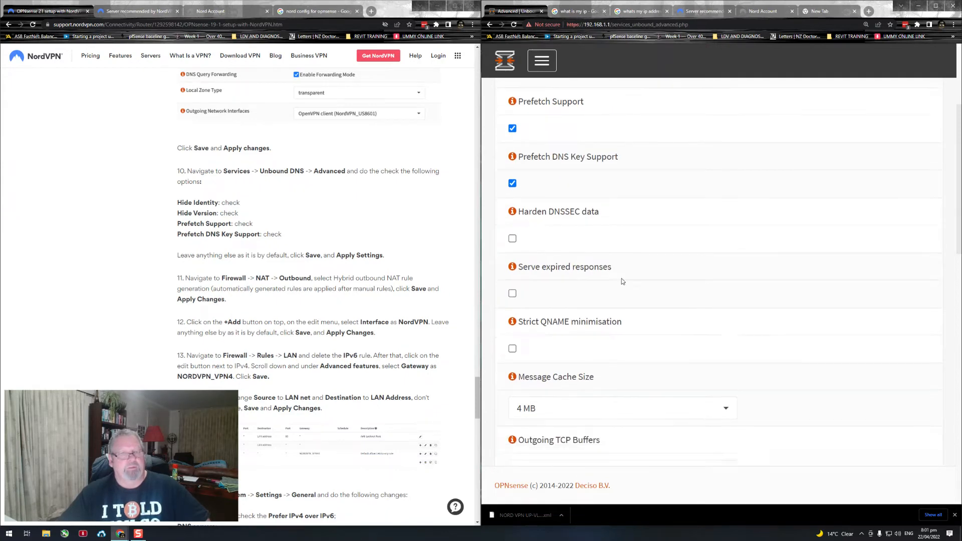
scroll(657, 274, down, 12)
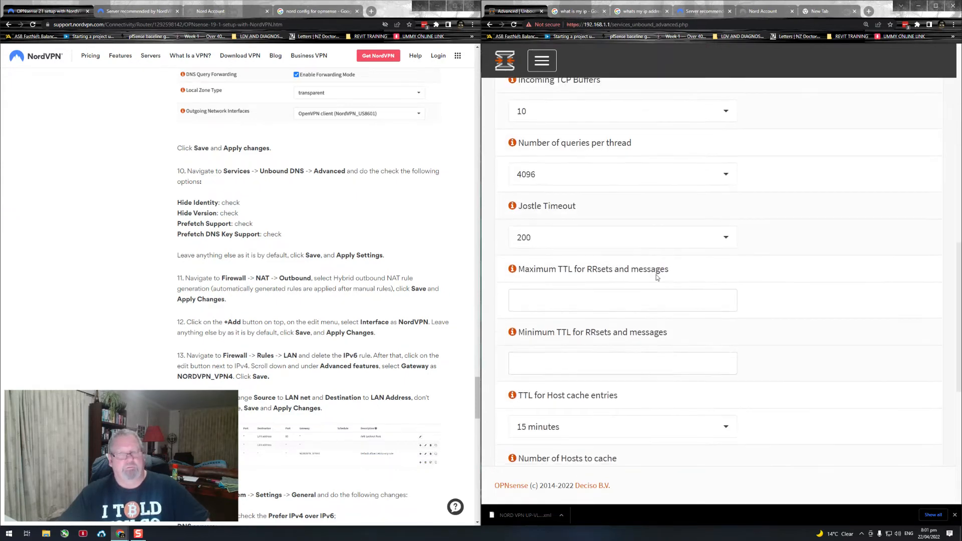
click(533, 436)
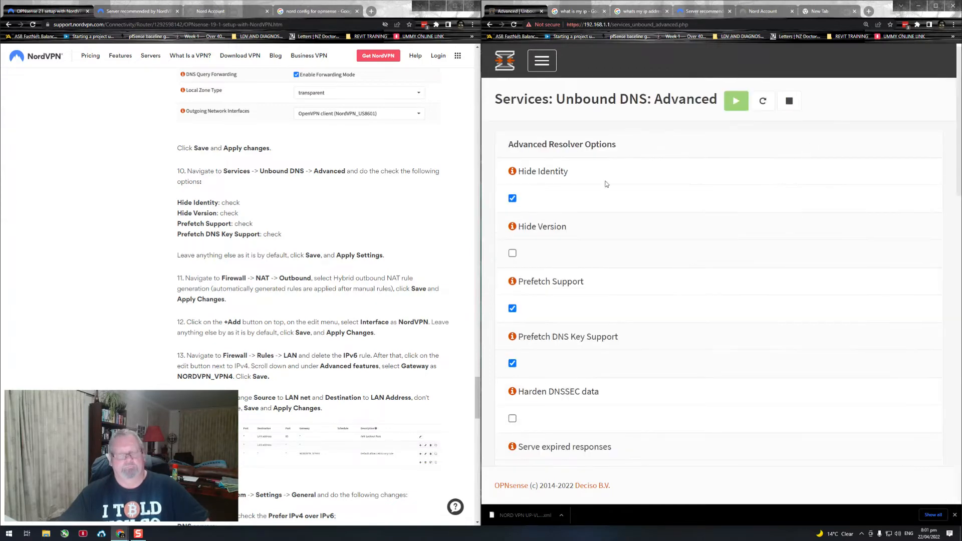
Step: Follow guide step 11 and open the firewall's outbound NAT page
scroll(303, 242, down, 2)
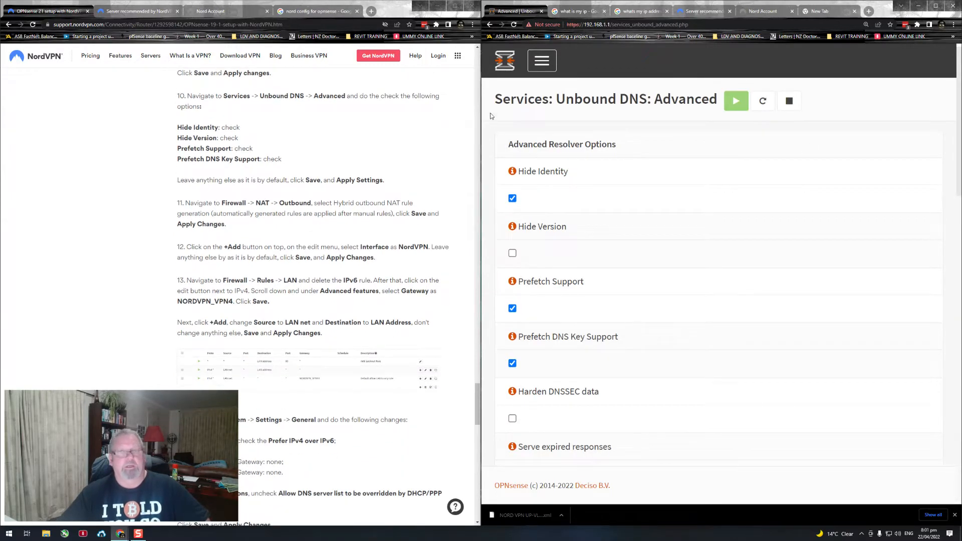
click(541, 67)
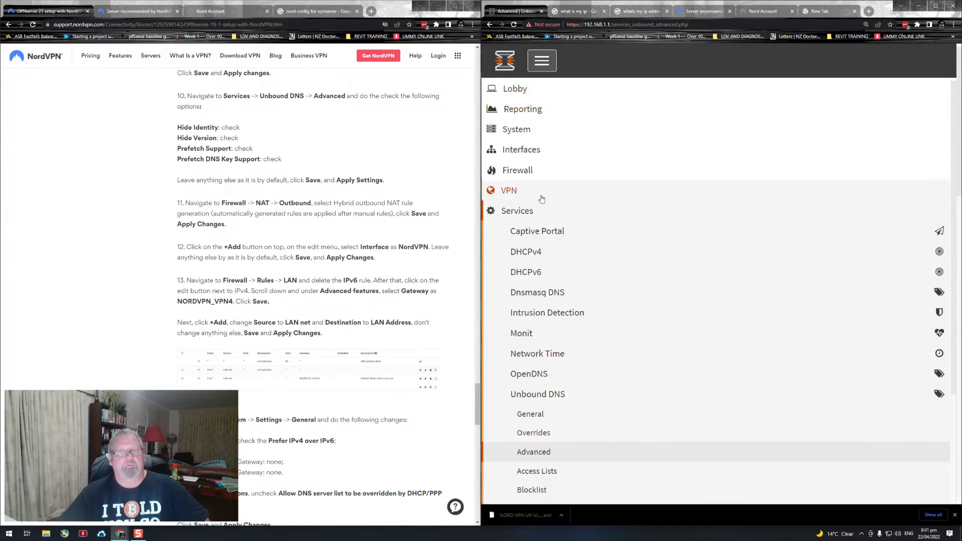
click(515, 170)
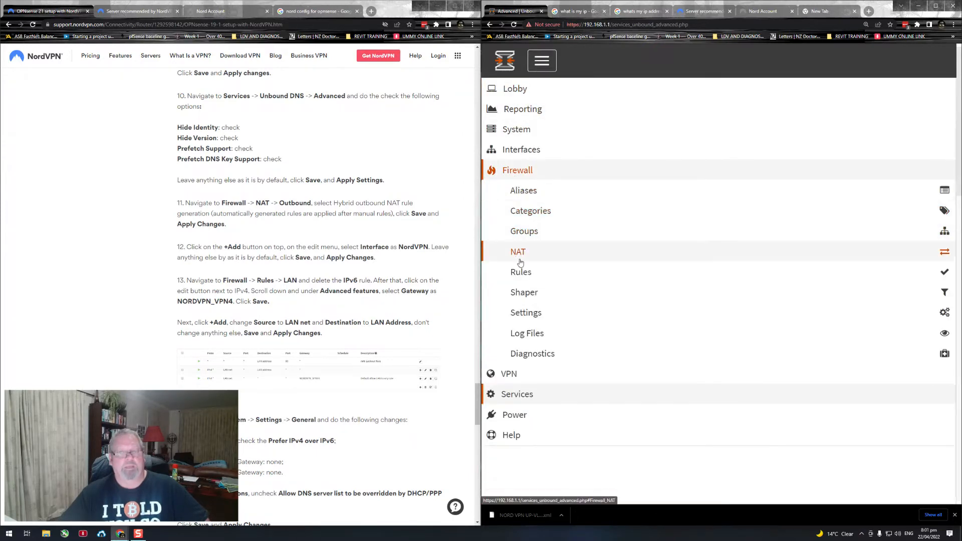
click(518, 253)
click(530, 310)
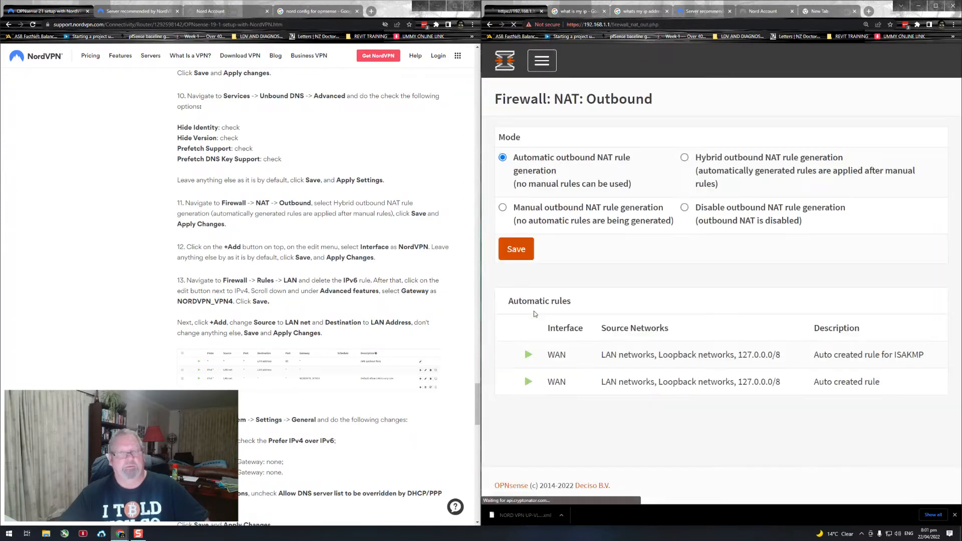
Step: Set the outbound NAT mode to Hybrid outbound NAT rule generation and save it
drag(700, 158, 758, 187)
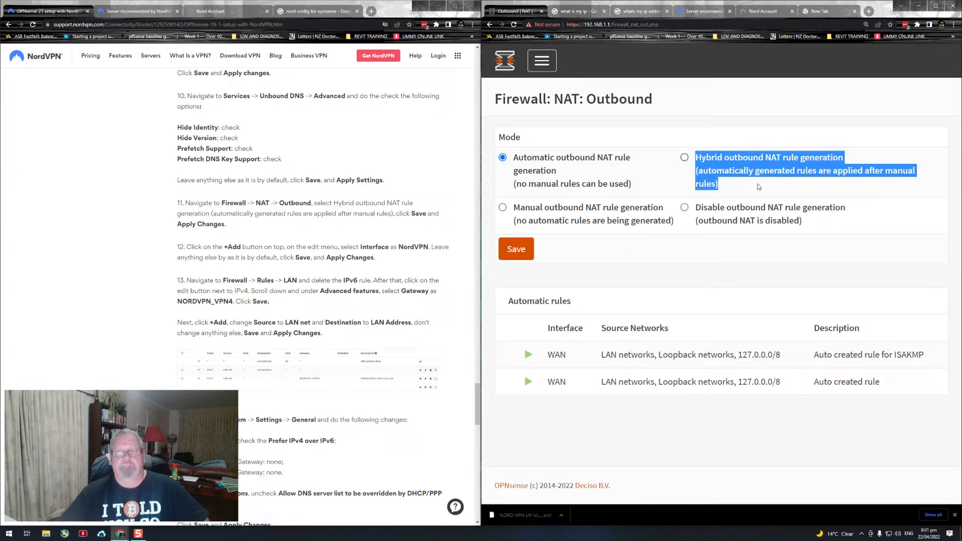
click(685, 159)
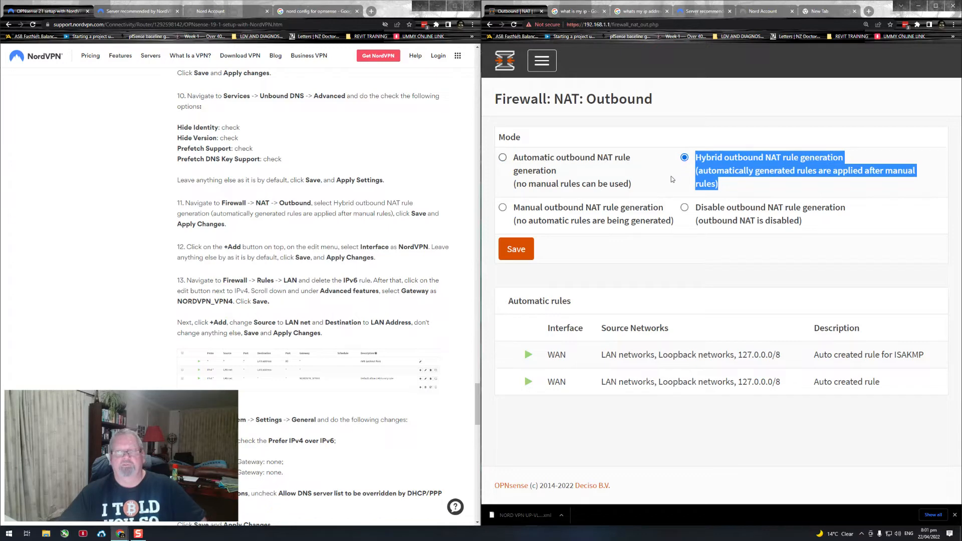
click(524, 255)
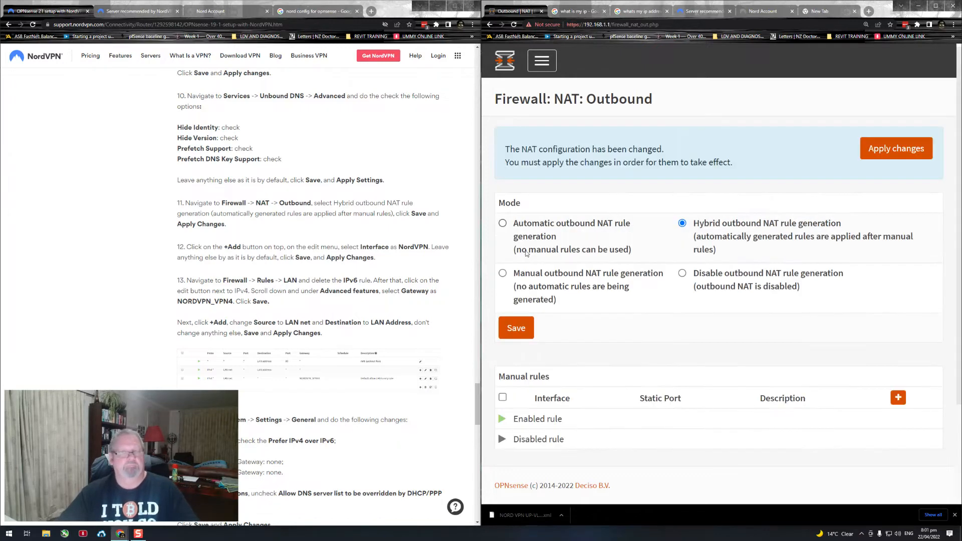
Step: Add a manual outbound NAT rule and set its interface to NordVPN
scroll(696, 289, down, 2)
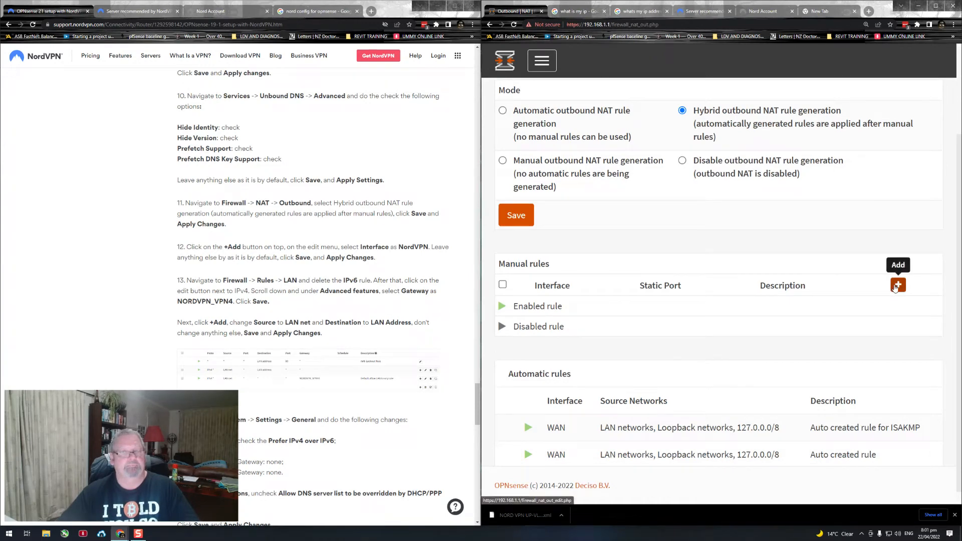
click(894, 287)
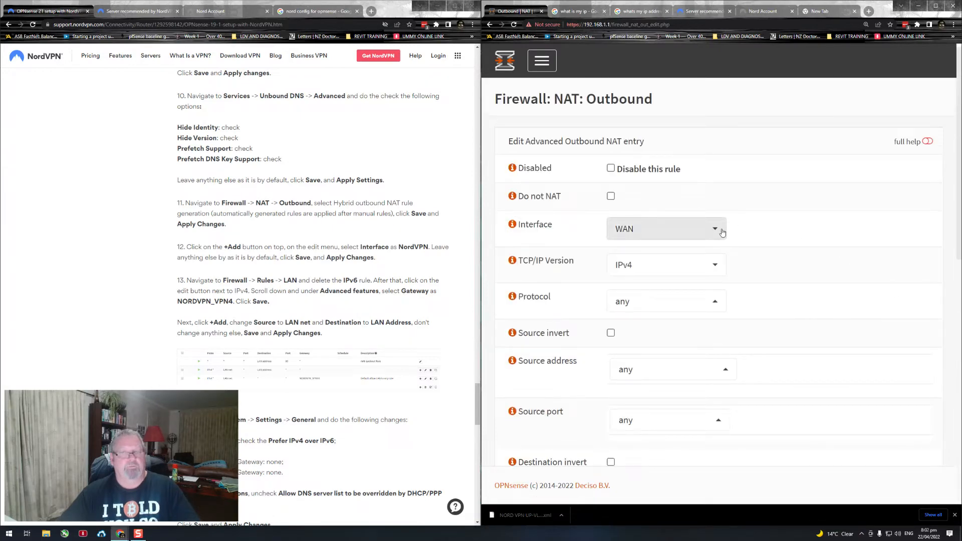
click(720, 230)
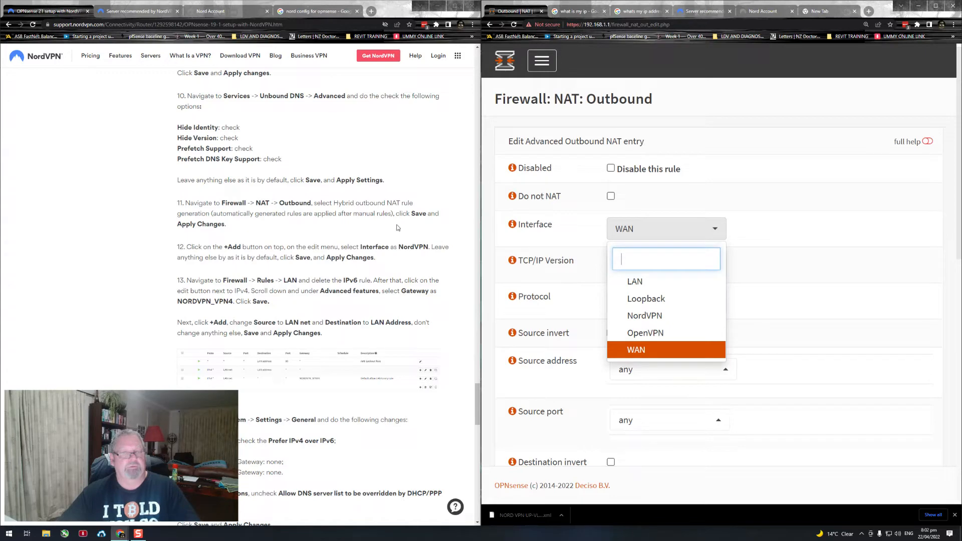
scroll(645, 283, down, 1)
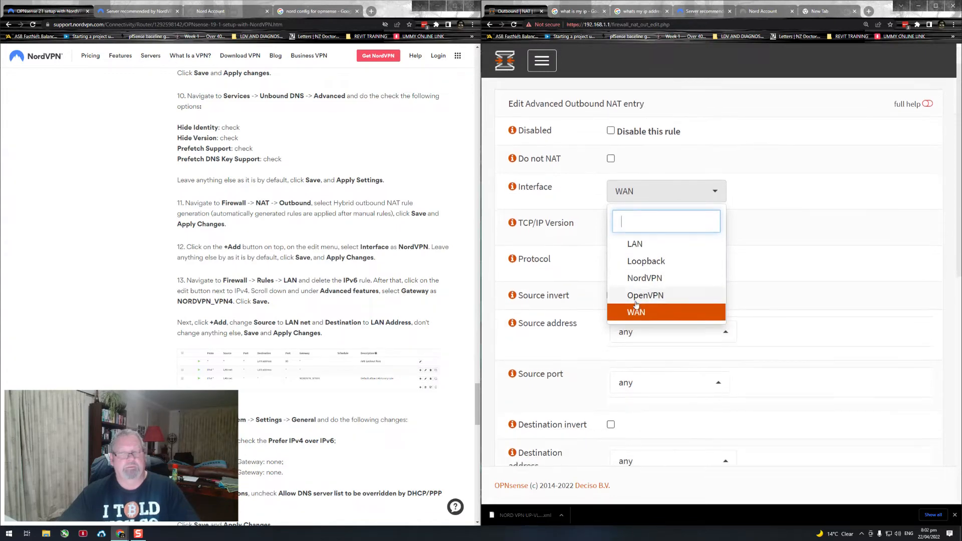
click(645, 278)
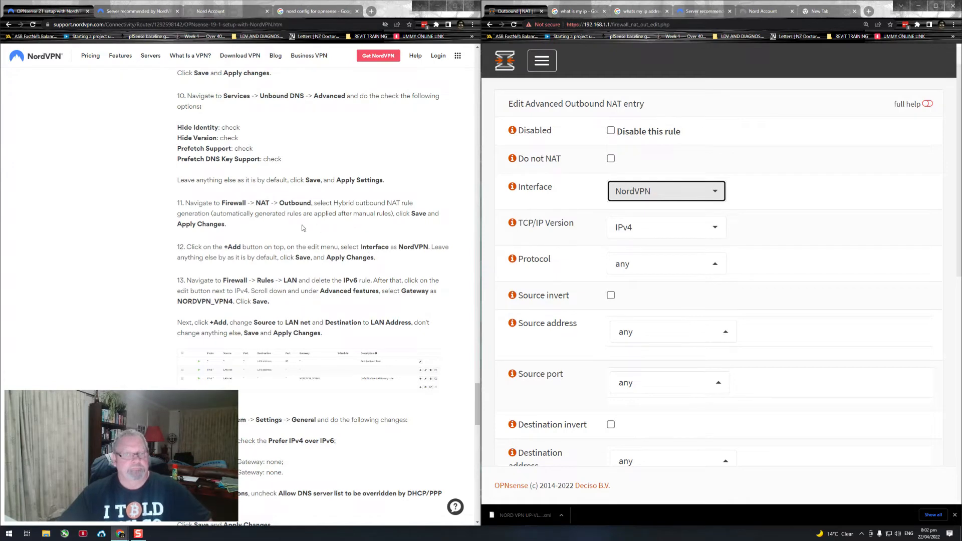
Step: Check guide step 12, save the NordVPN outbound NAT rule with its other defaults, and apply the NAT changes
drag(352, 245, 435, 249)
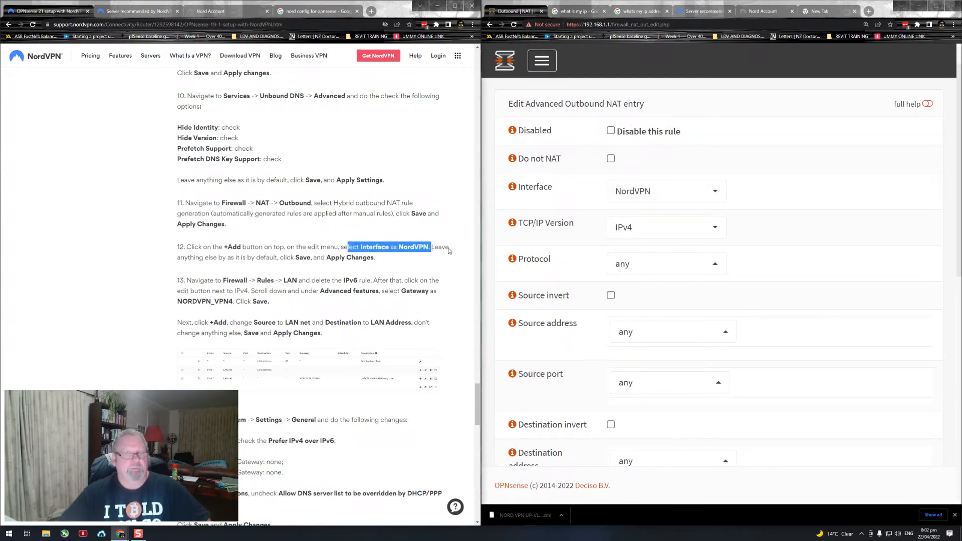
drag(377, 259, 326, 258)
scroll(759, 253, down, 1)
scroll(760, 253, down, 8)
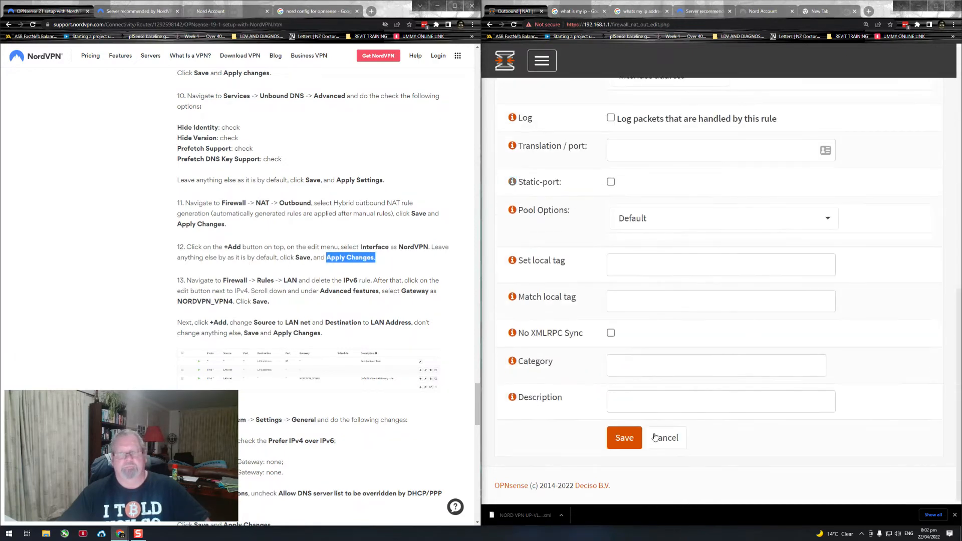
click(625, 438)
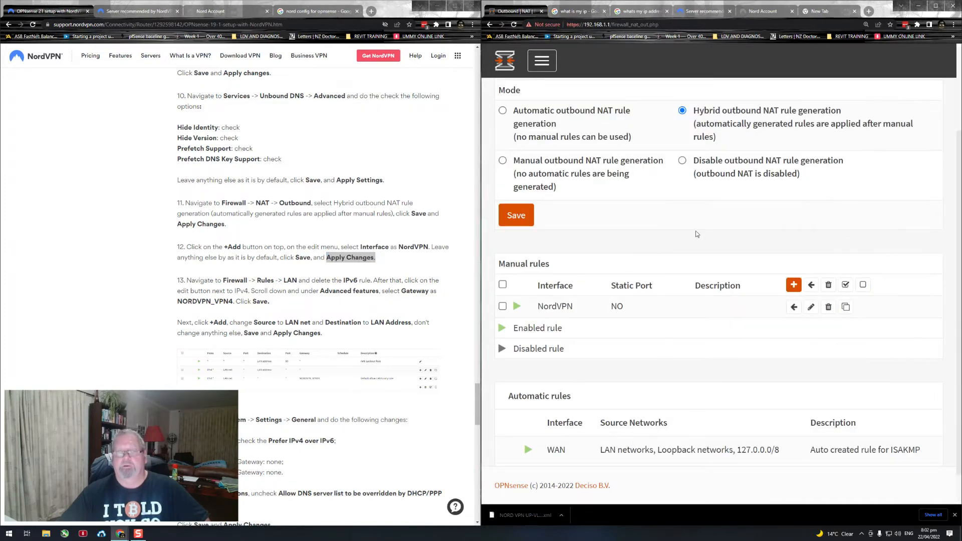
click(516, 215)
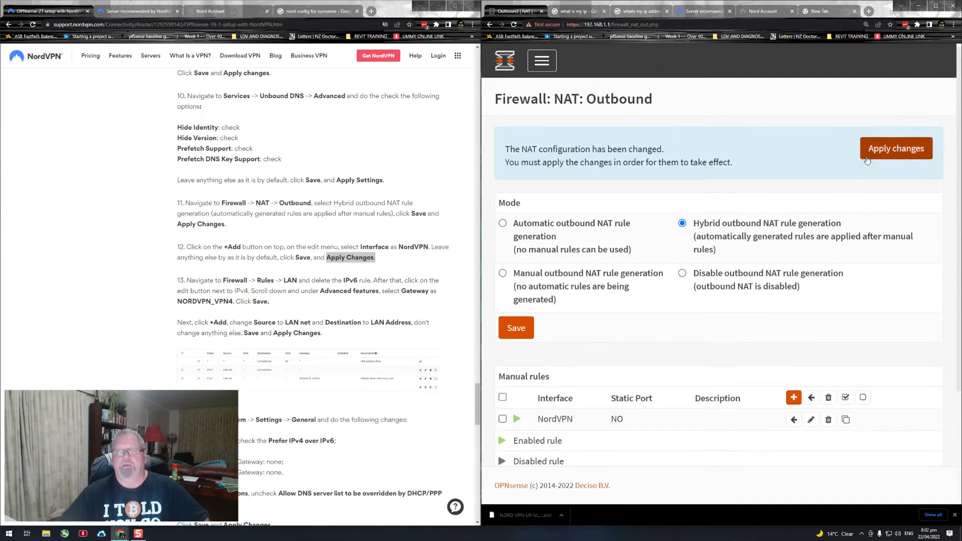
click(880, 151)
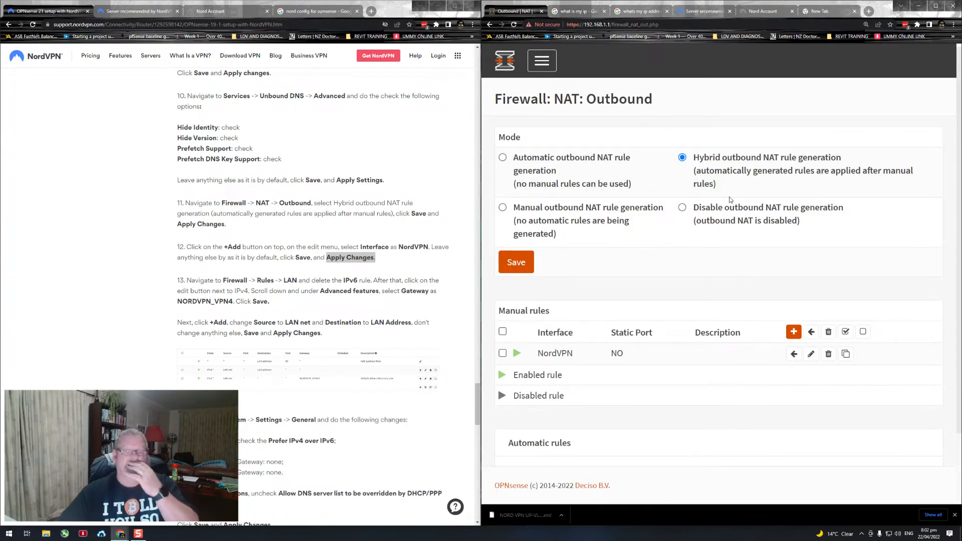
Step: Follow guide step 13 and open the firewall rules for the LAN interface
scroll(259, 243, down, 3)
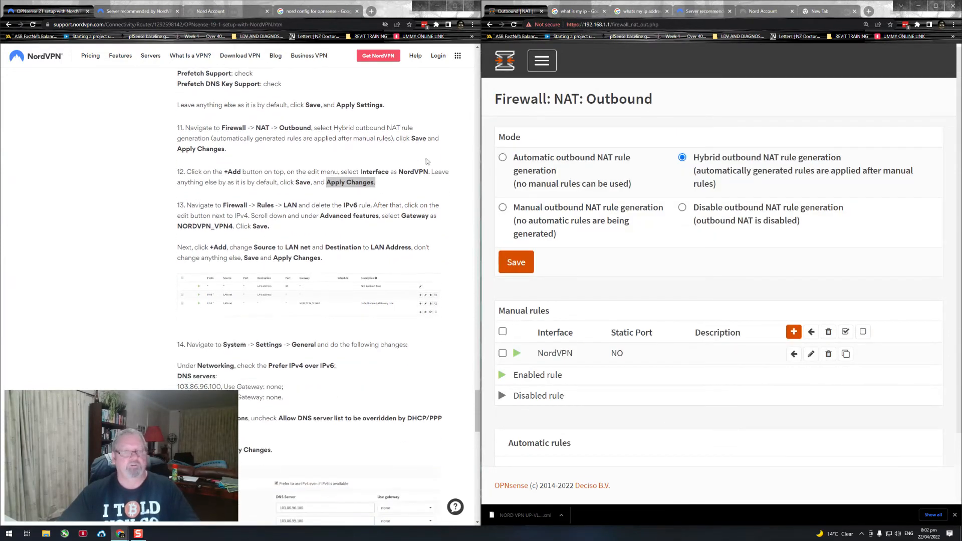
click(539, 69)
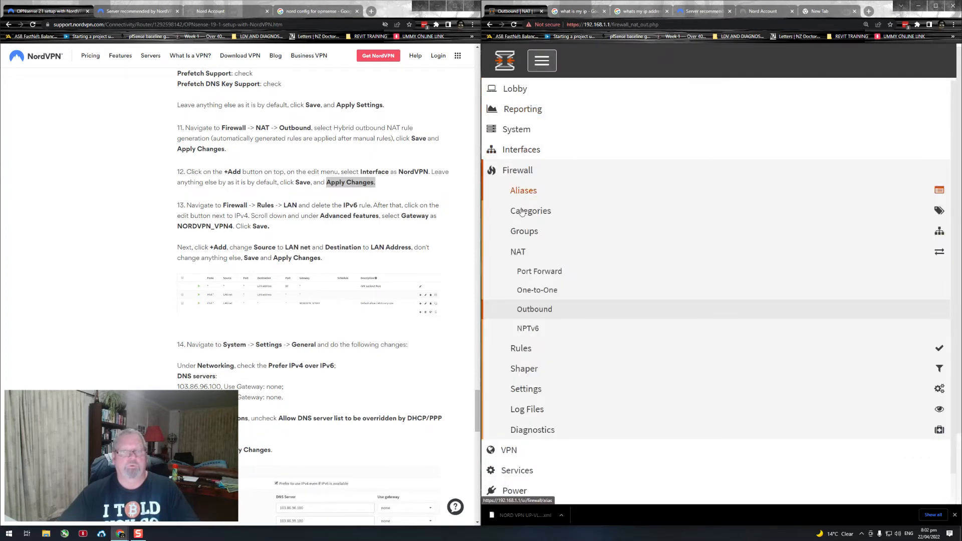
click(529, 350)
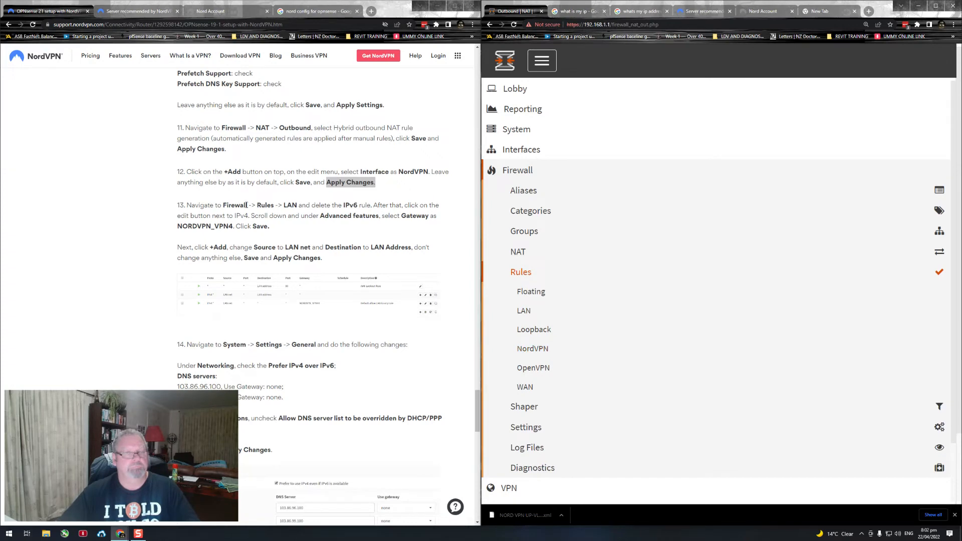
drag(247, 205, 344, 205)
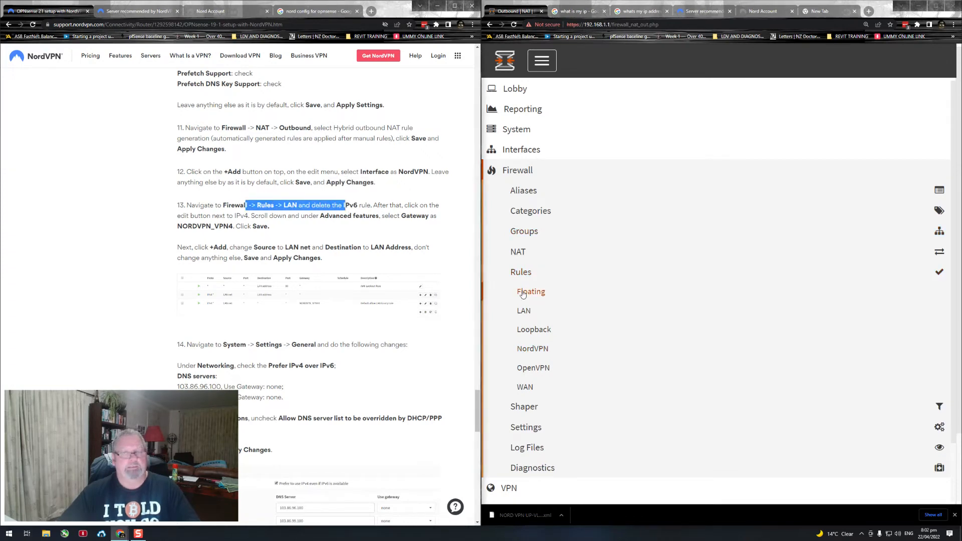
click(523, 310)
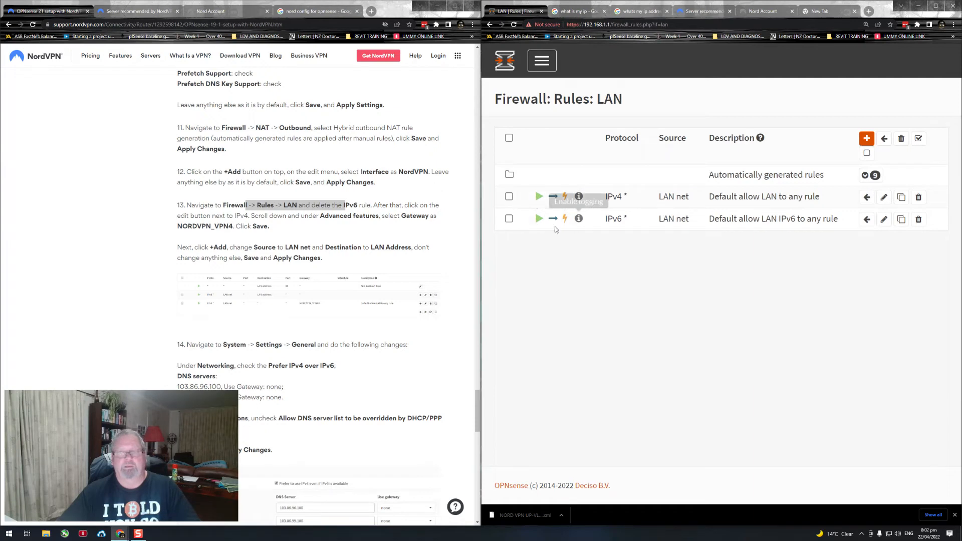
Step: Delete the default allow LAN IPv6 to any rule and apply the firewall changes
click(508, 219)
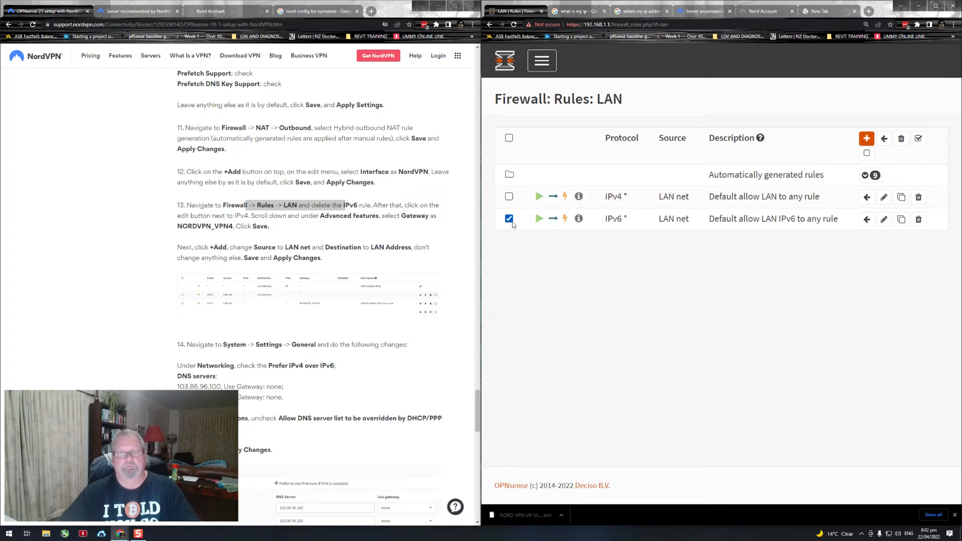
click(917, 221)
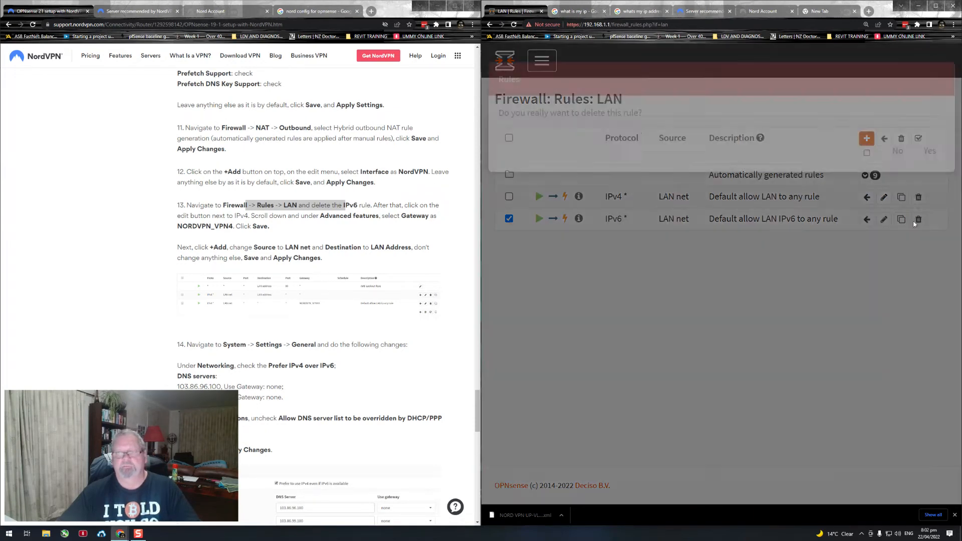
click(924, 172)
click(900, 149)
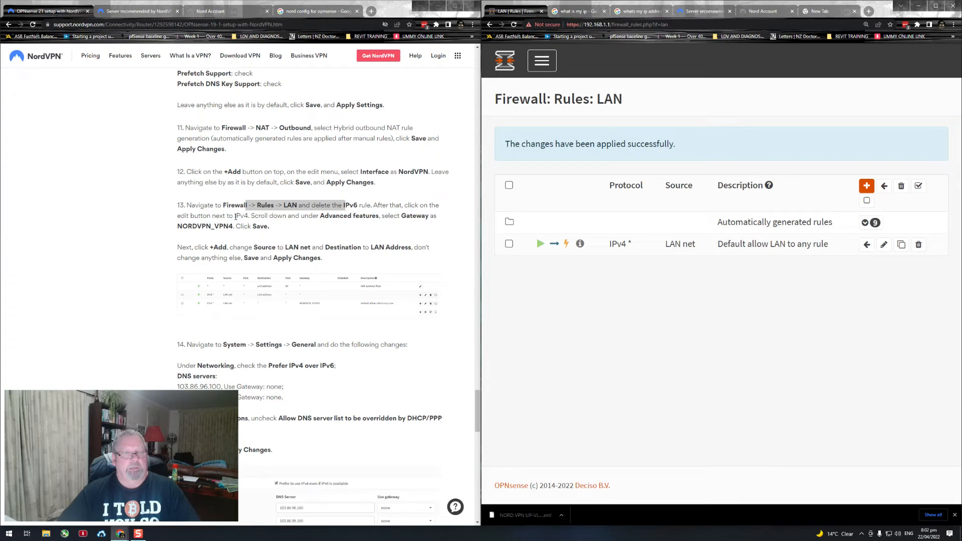
Step: Open the default allow LAN IPv4 rule for editing and expand its advanced source options
drag(234, 216, 307, 224)
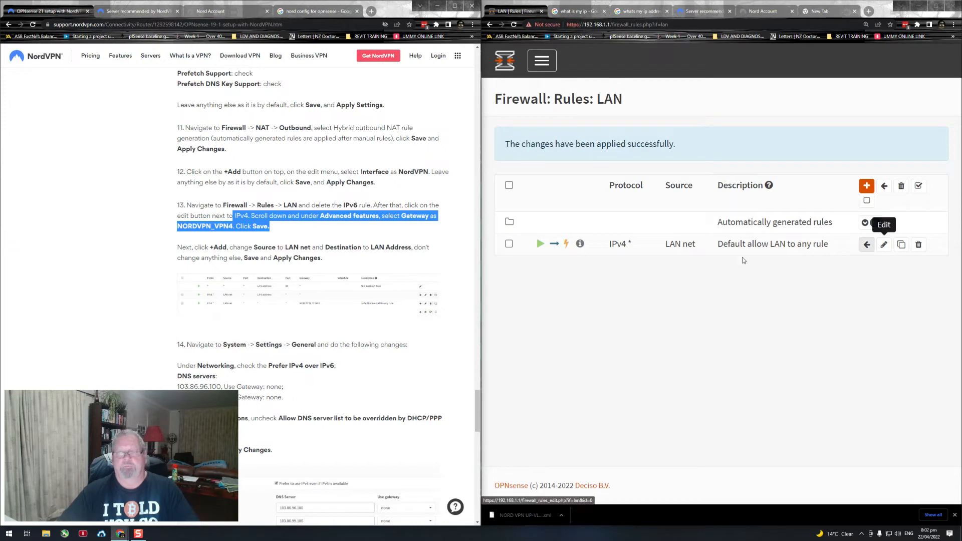
click(883, 244)
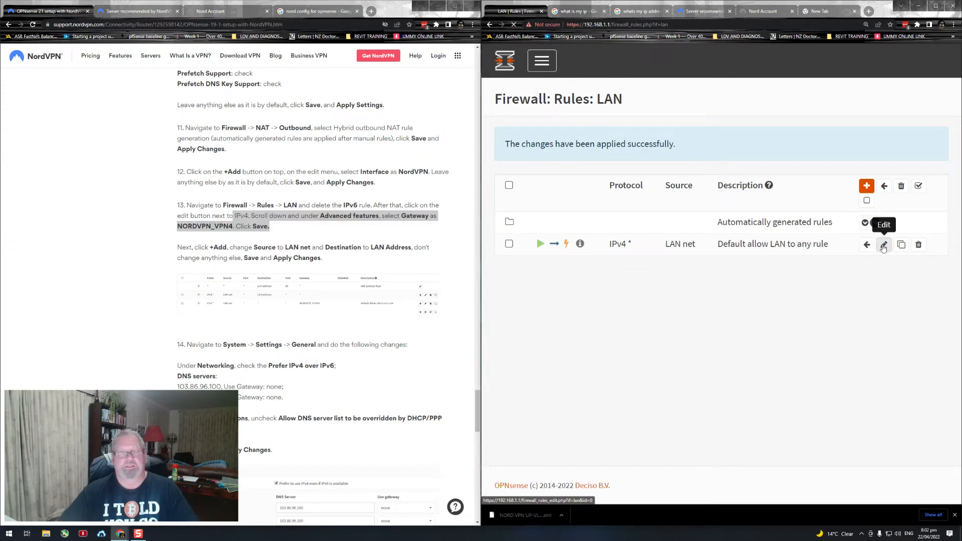
scroll(651, 250, down, 15)
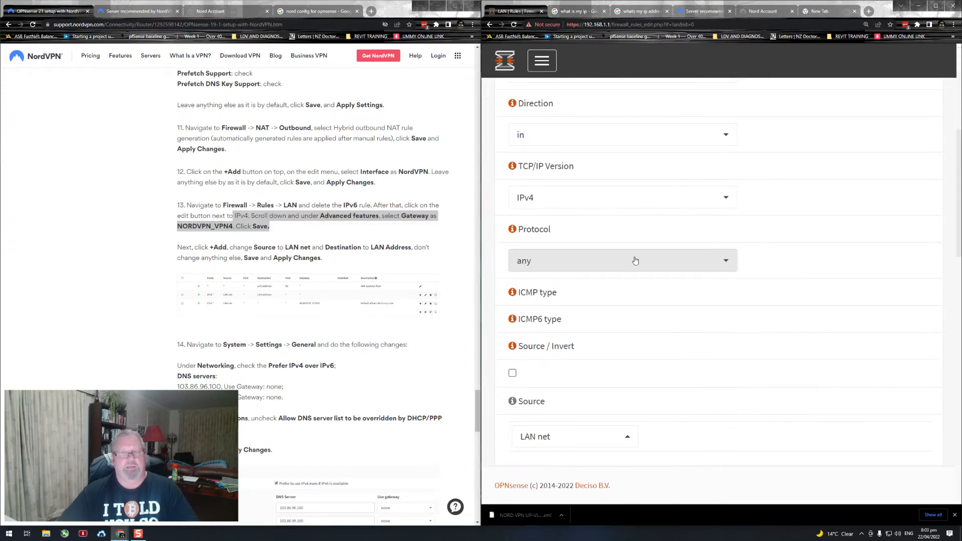
scroll(629, 260, up, 4)
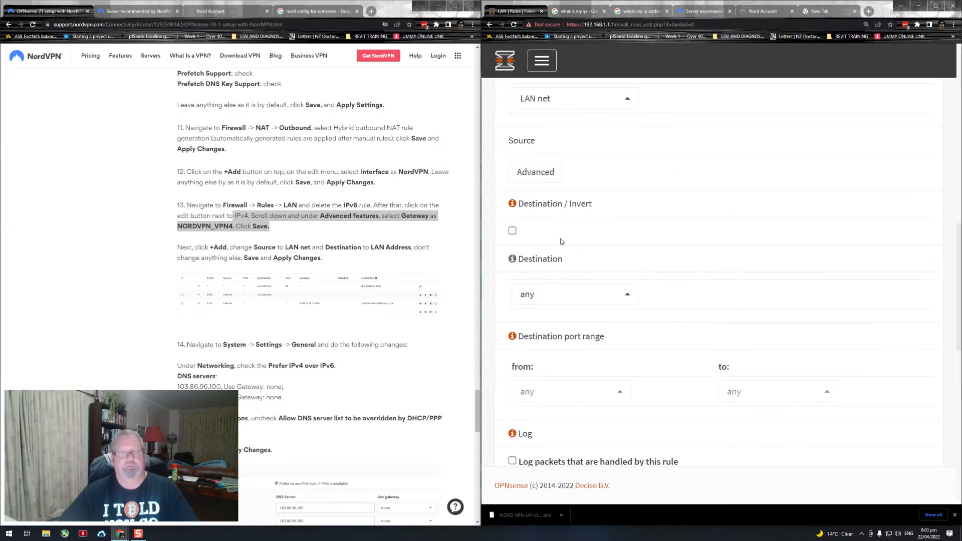
click(548, 182)
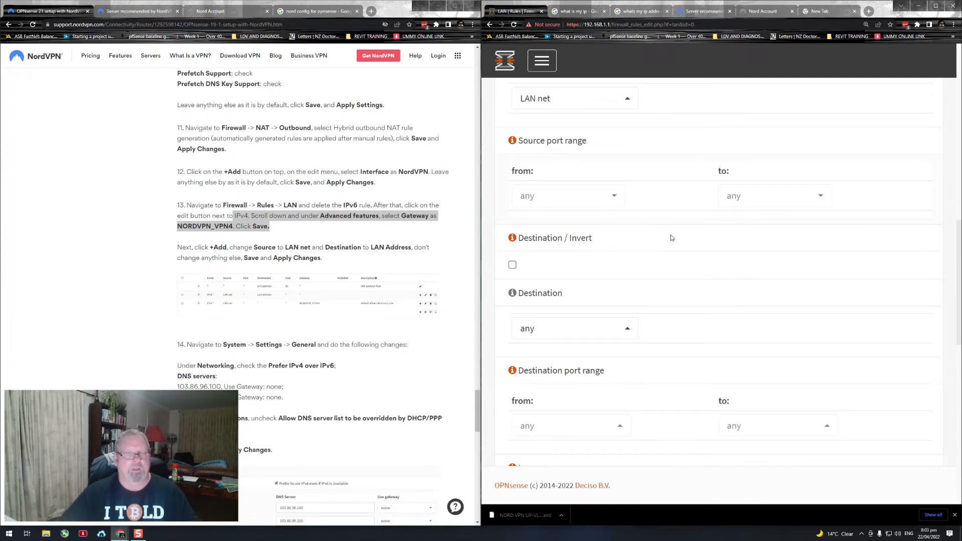
Step: Set the IPv4 rule's gateway to NORDVPN_VPNV4 in the advanced features, save the rule and apply the changes
scroll(670, 236, down, 5)
scroll(686, 283, down, 6)
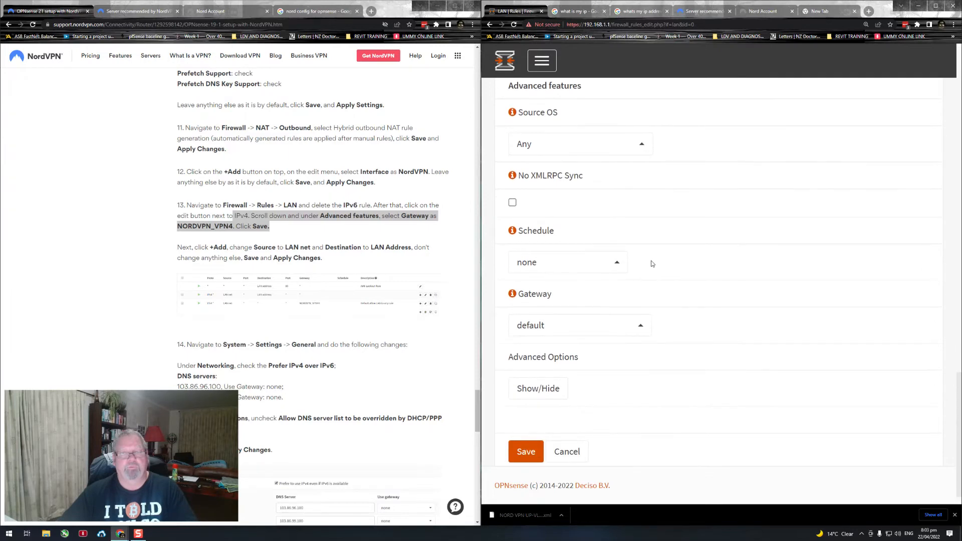
scroll(631, 271, down, 1)
drag(570, 281, 516, 280)
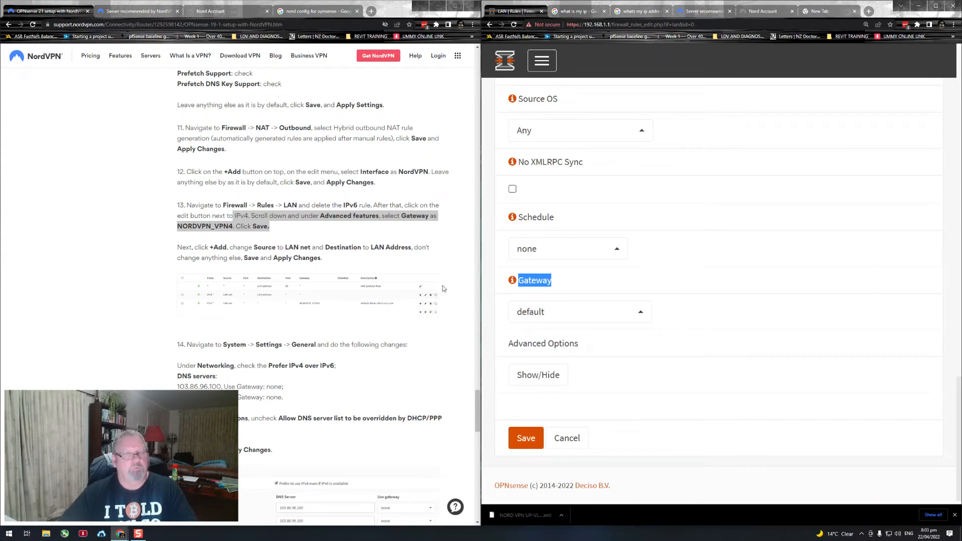
click(634, 317)
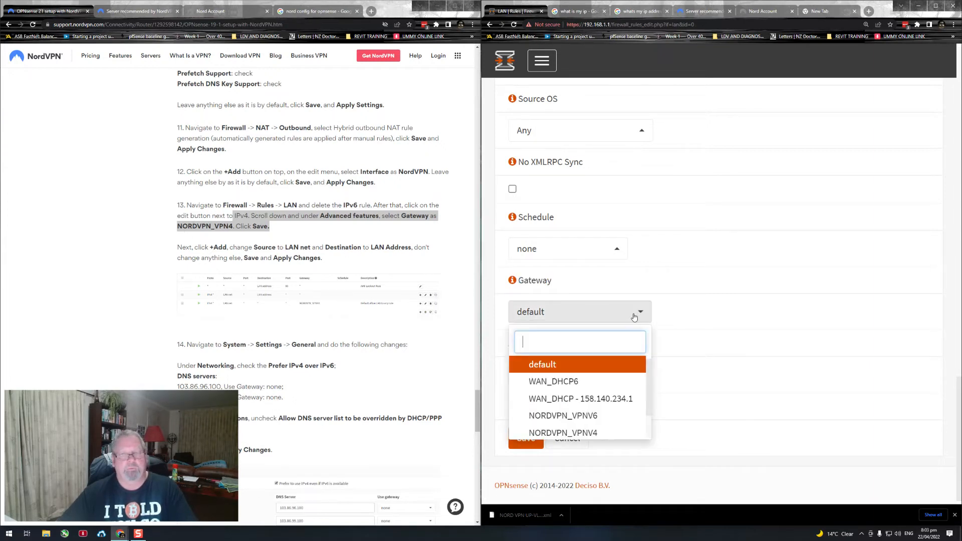
click(588, 434)
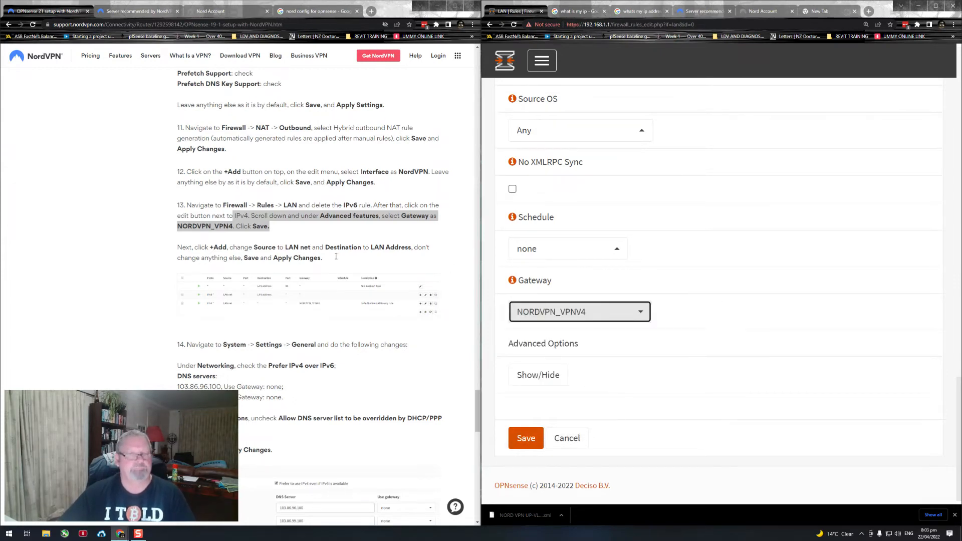
click(534, 436)
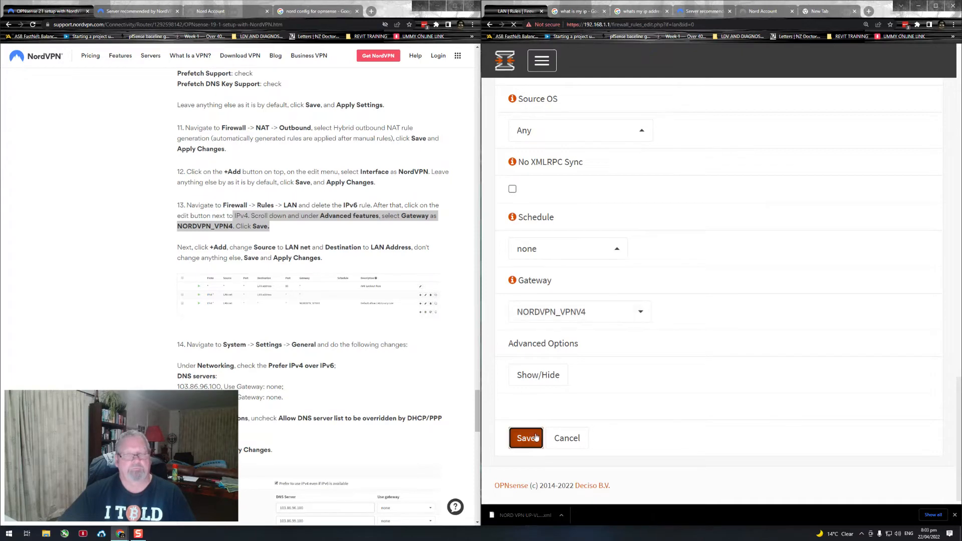
click(886, 159)
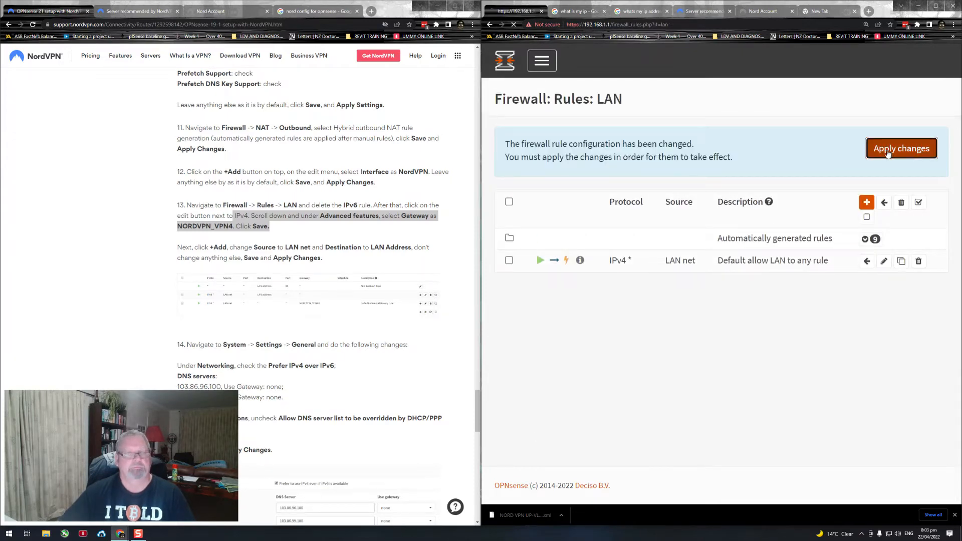
Step: Add a new LAN firewall rule per the guide's next instruction and set its source to LAN net
drag(185, 247, 309, 258)
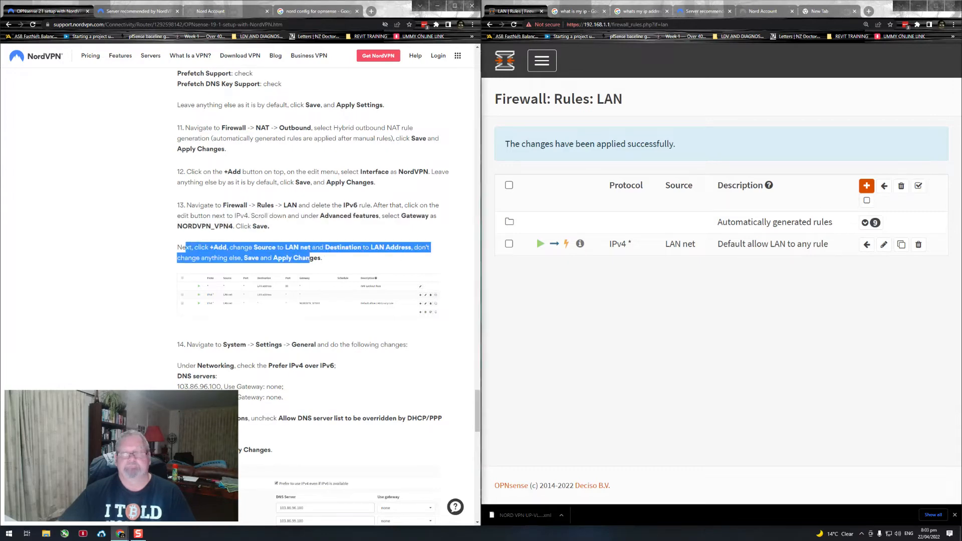
click(866, 185)
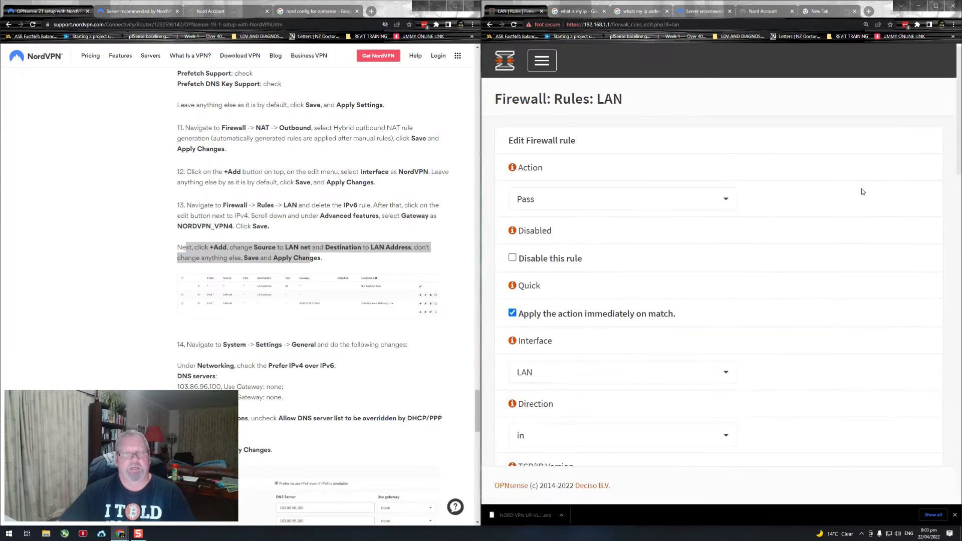
scroll(616, 241, down, 2)
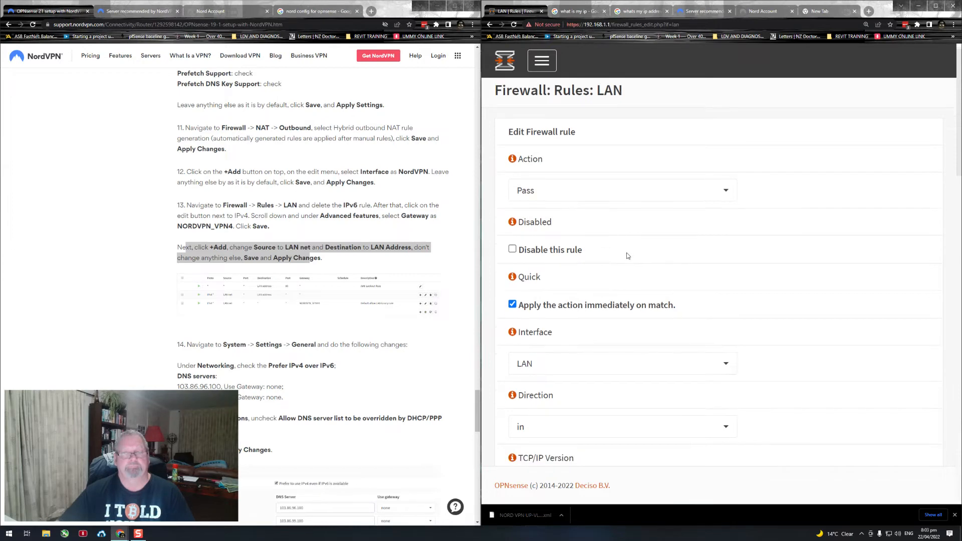
click(634, 260)
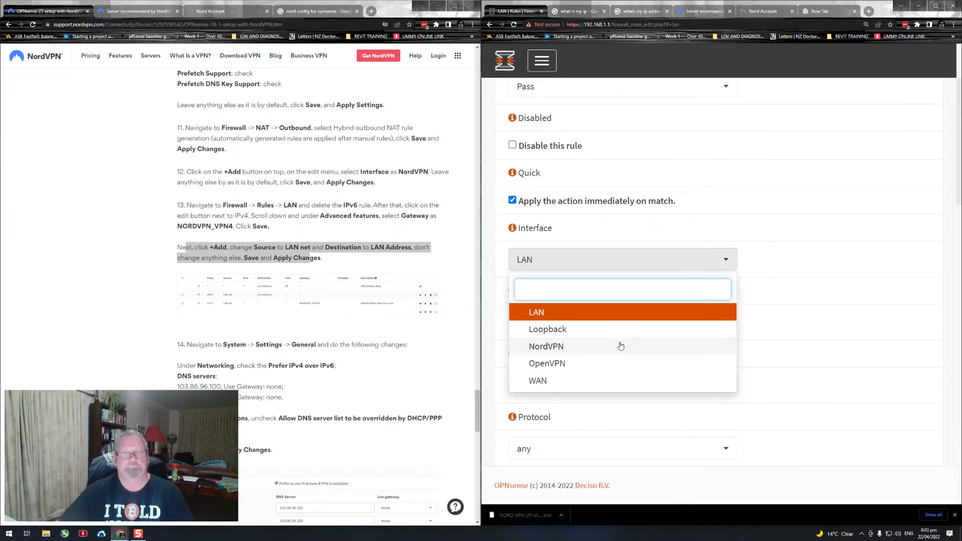
click(840, 274)
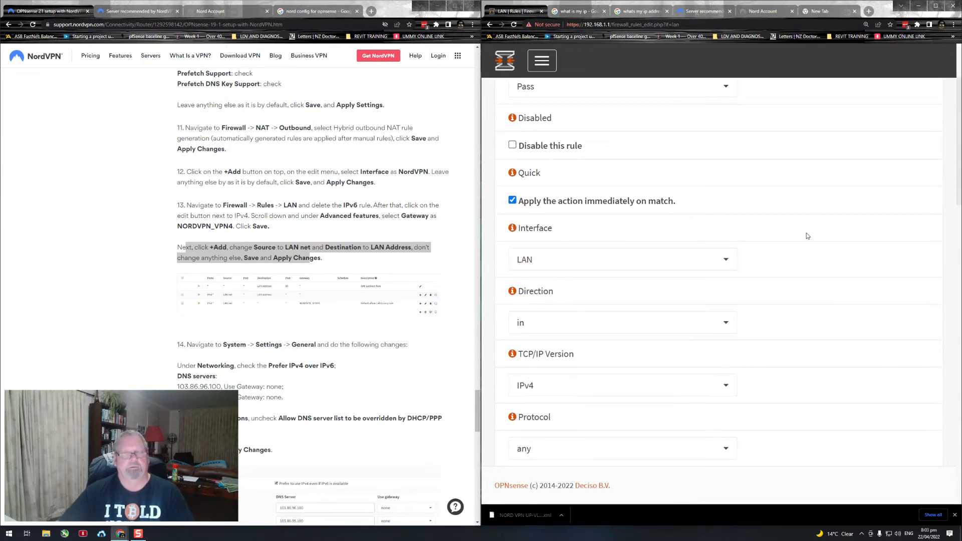
scroll(744, 210, up, 2)
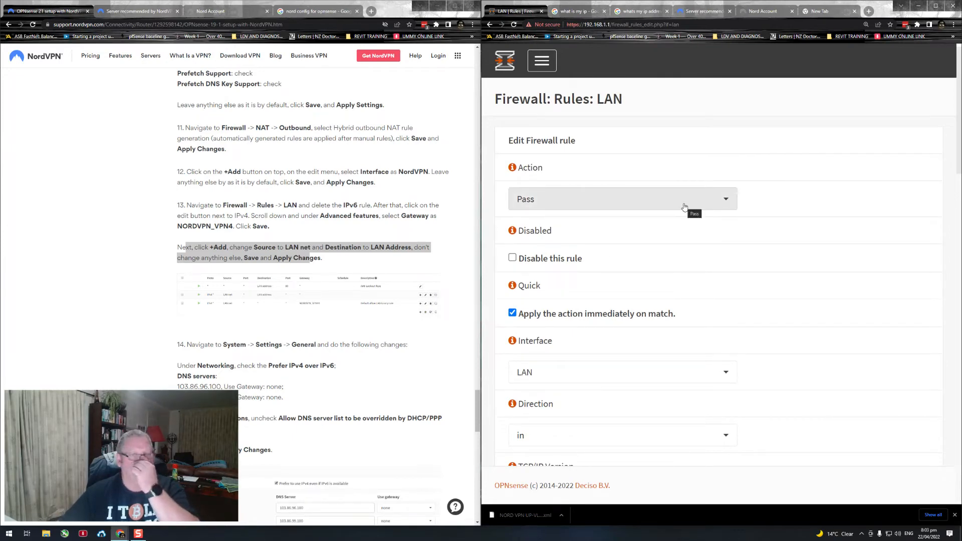
scroll(798, 240, down, 5)
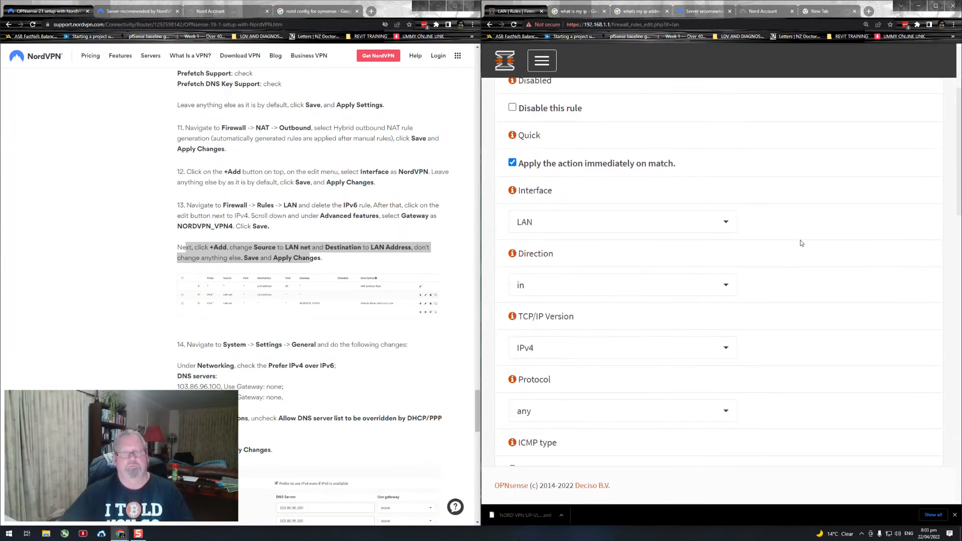
scroll(799, 243, down, 2)
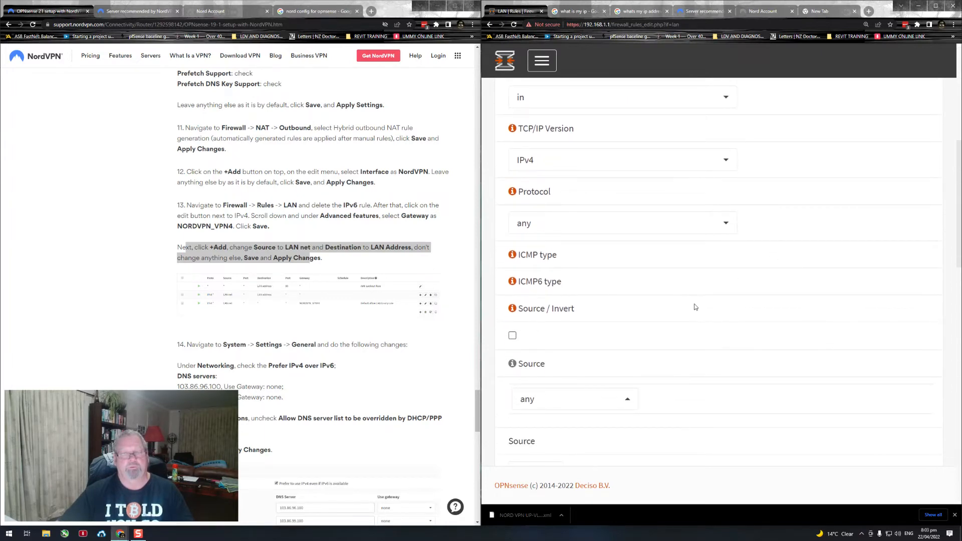
scroll(693, 304, down, 2)
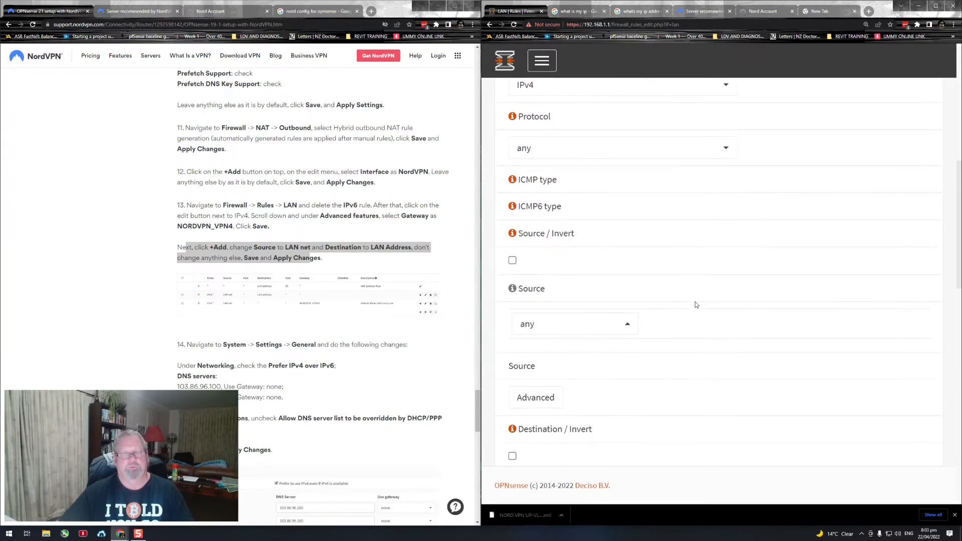
click(627, 326)
click(587, 293)
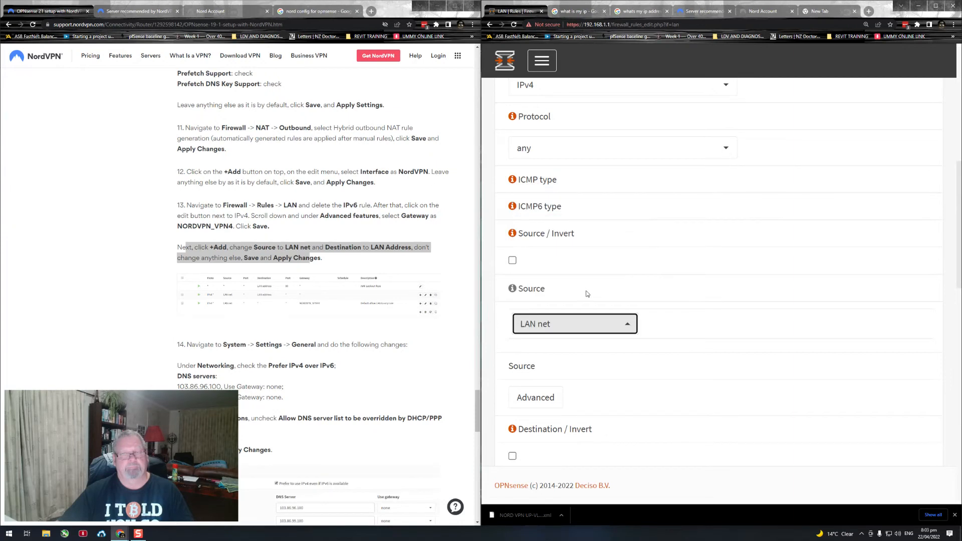
Step: Set the new rule's destination to LAN address, save the rule and apply the firewall changes
scroll(715, 318, down, 5)
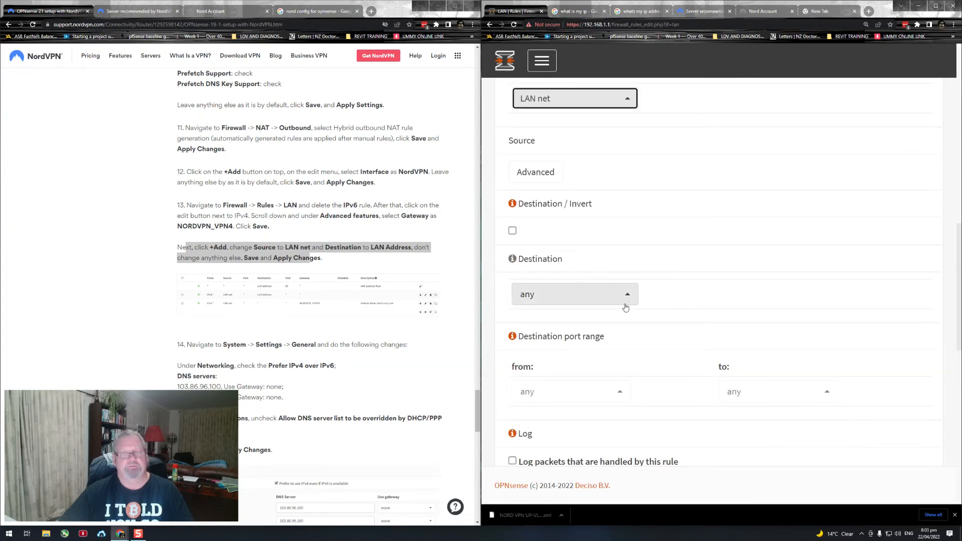
click(627, 302)
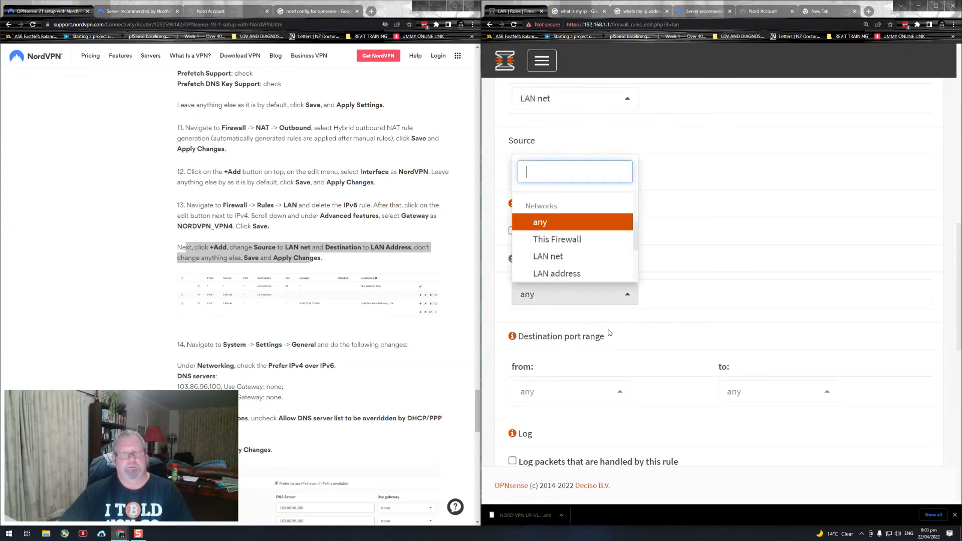
click(581, 275)
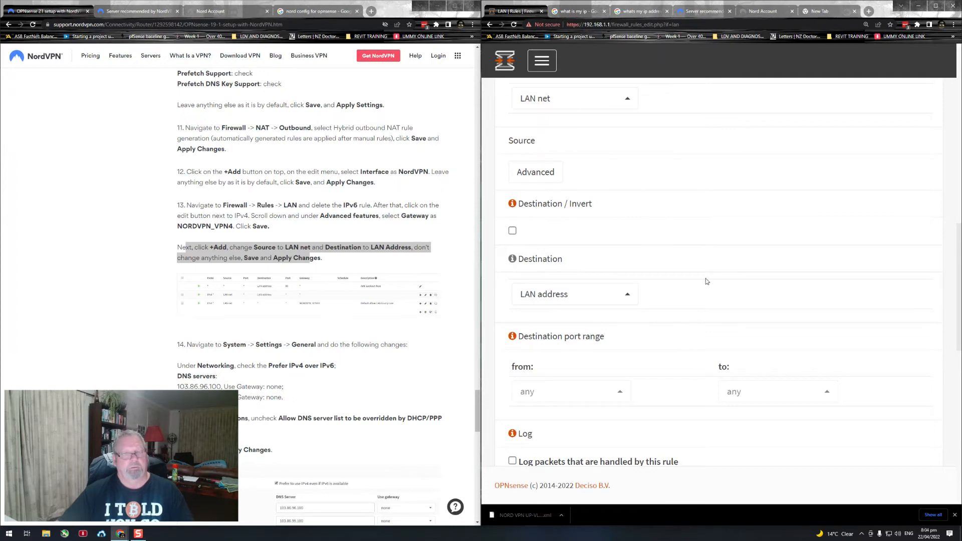
scroll(706, 281, down, 10)
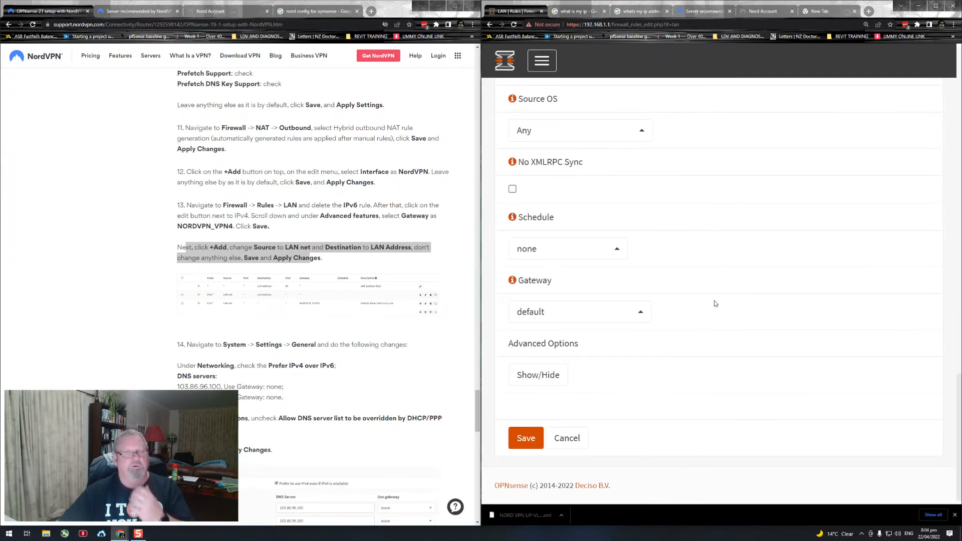
click(524, 432)
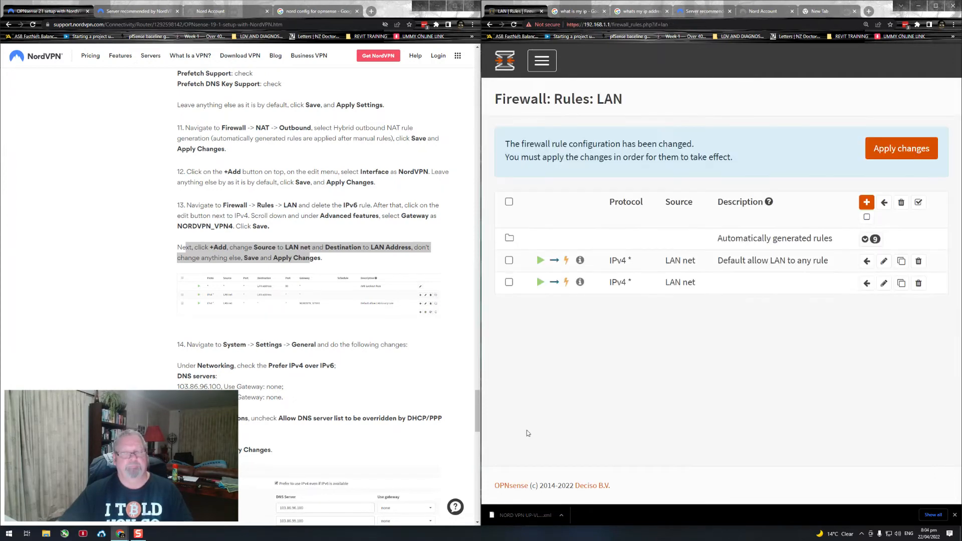
click(904, 149)
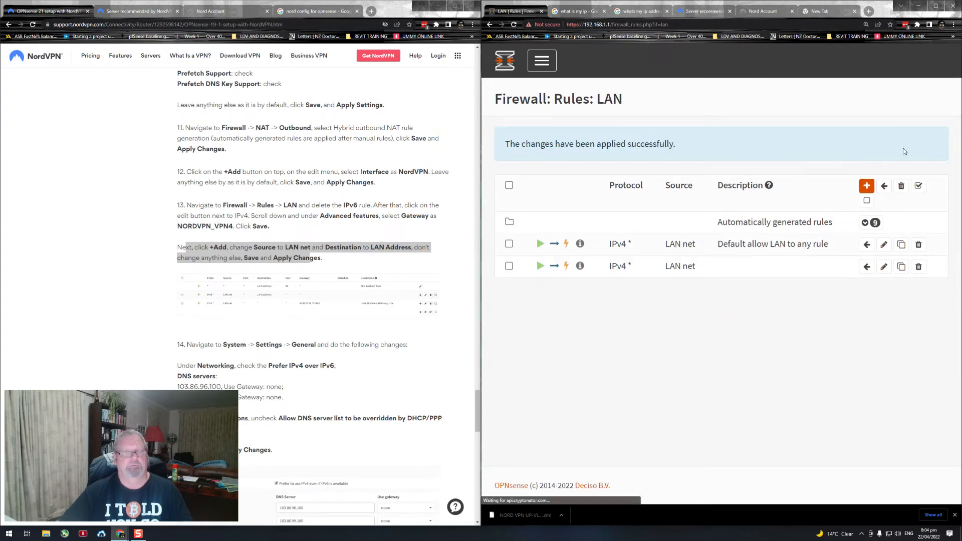
Step: Follow guide step 14 and open the general system settings
scroll(386, 245, down, 3)
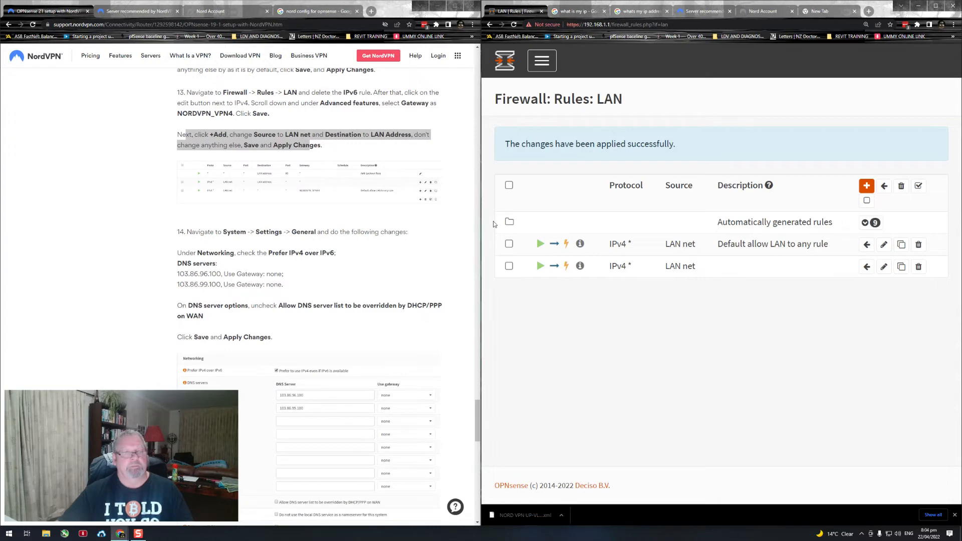
click(513, 73)
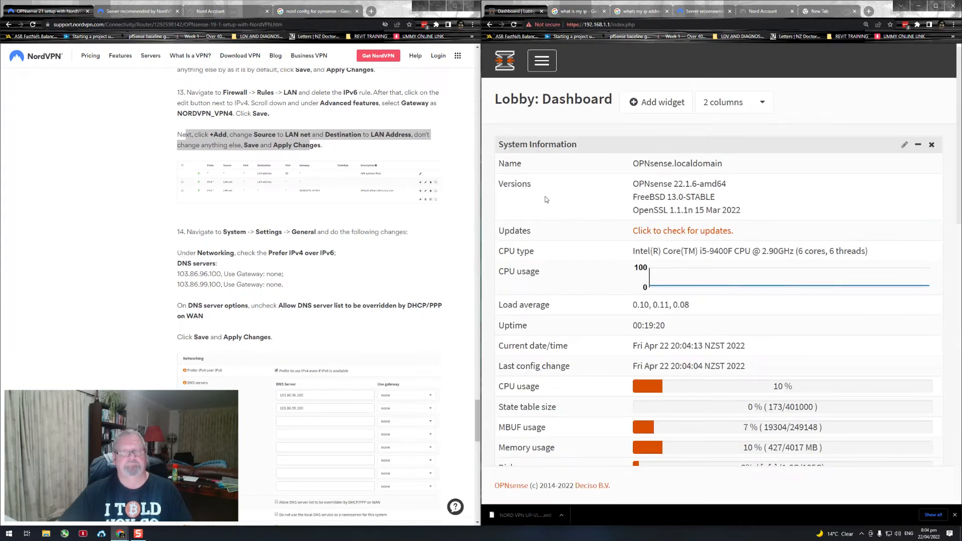
click(544, 73)
click(518, 216)
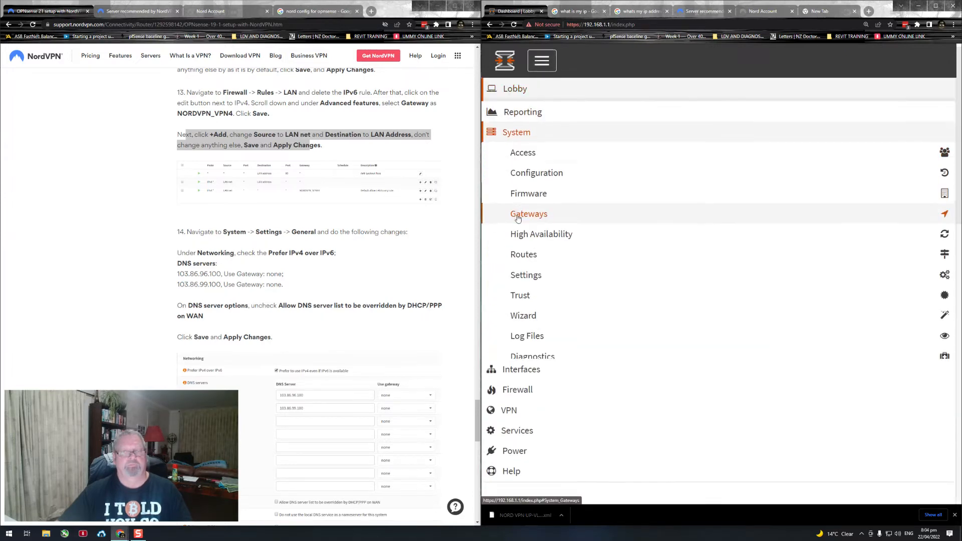
click(525, 273)
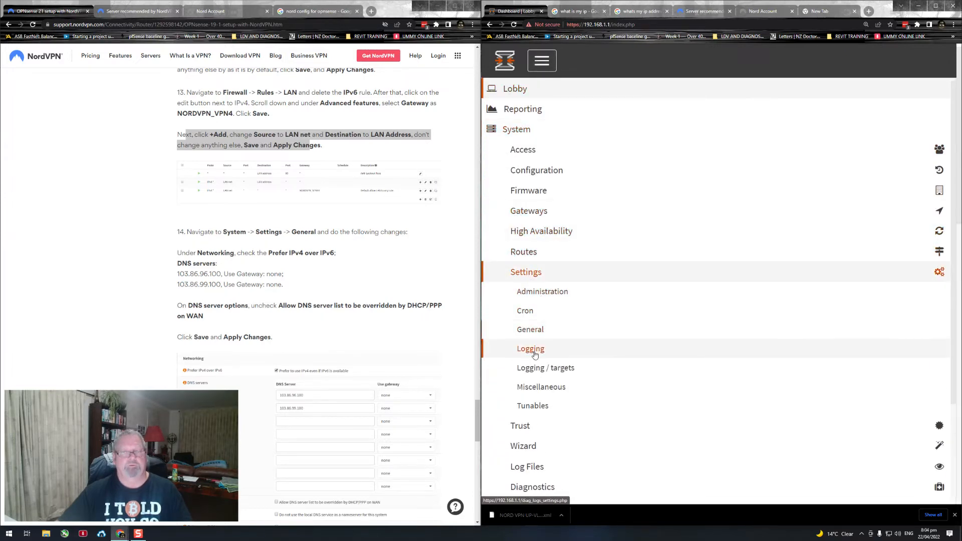
click(532, 330)
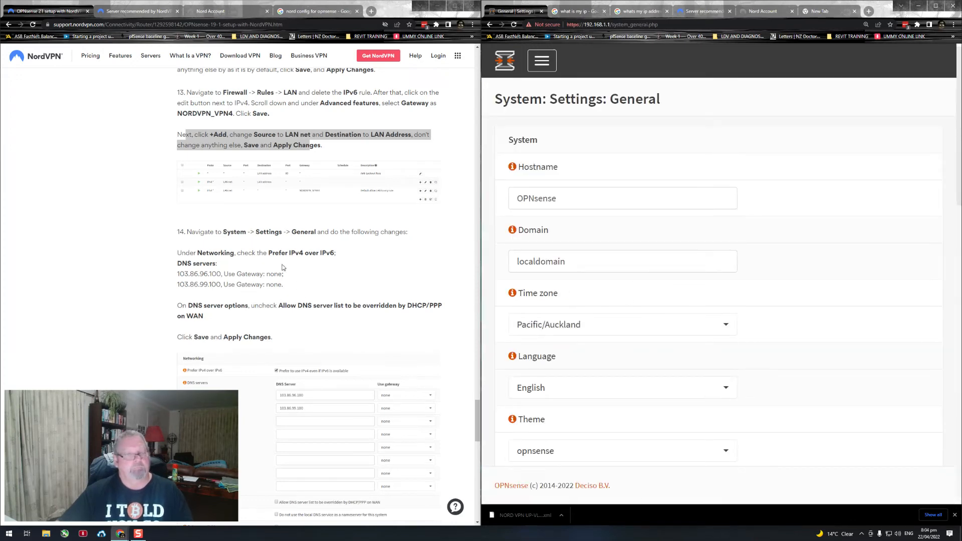
Step: Enable the Networking option to prefer IPv4 even if IPv6 is available
drag(185, 254, 341, 260)
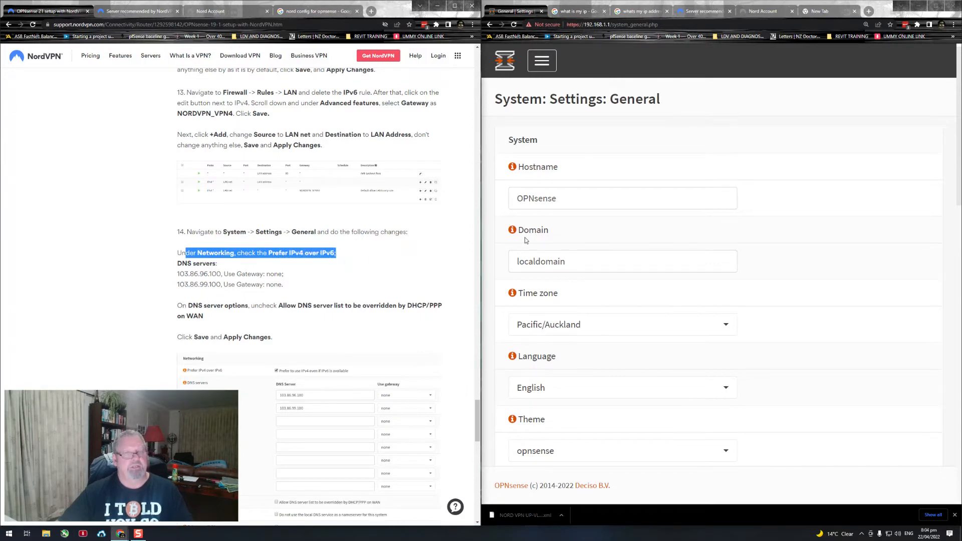
scroll(581, 263, down, 3)
scroll(586, 270, down, 4)
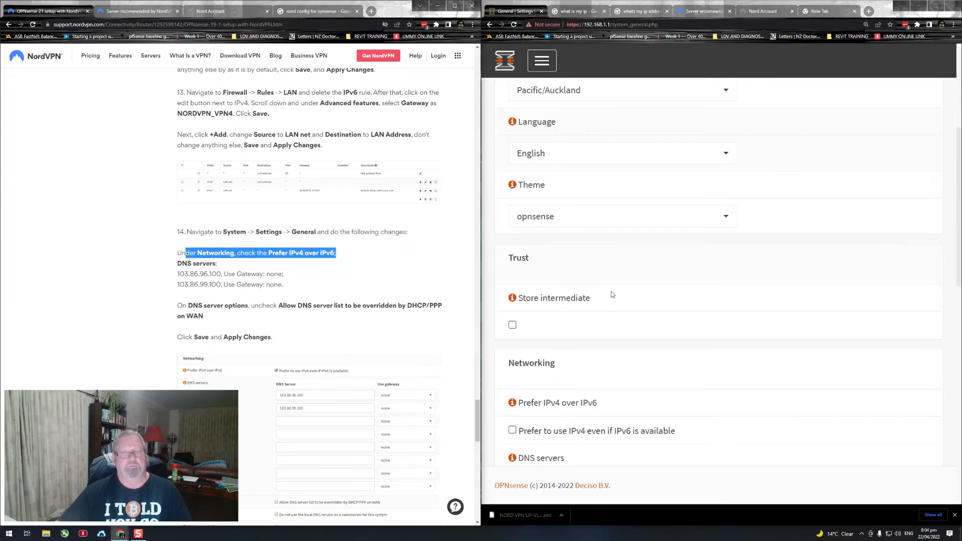
drag(572, 228, 503, 226)
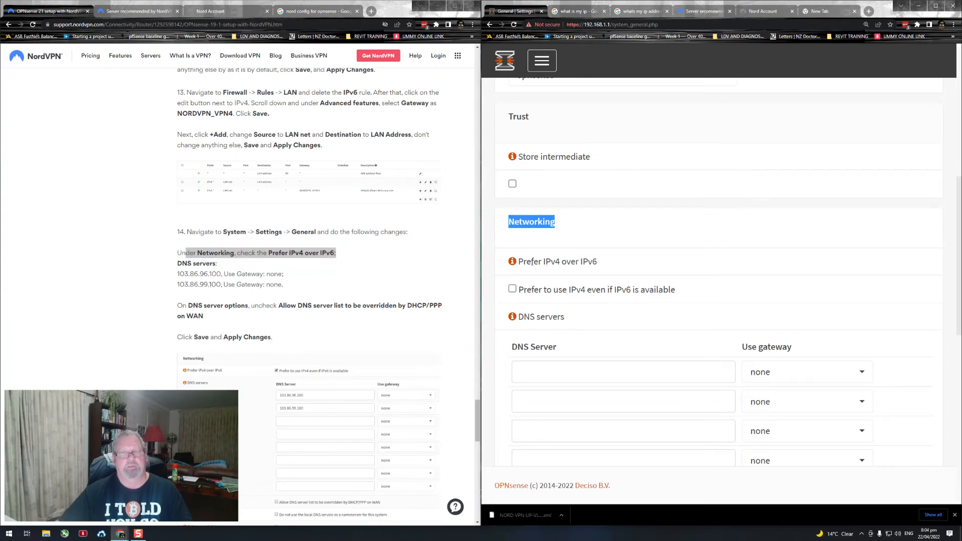
click(512, 290)
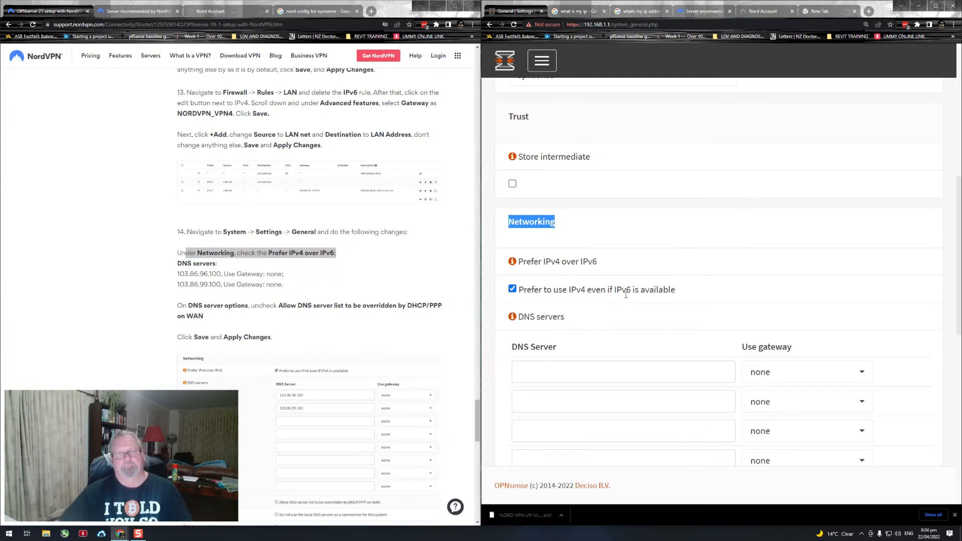
Step: Copy the address 103.86.96.100 from the guide and enter it as the first DNS server
scroll(669, 281, down, 9)
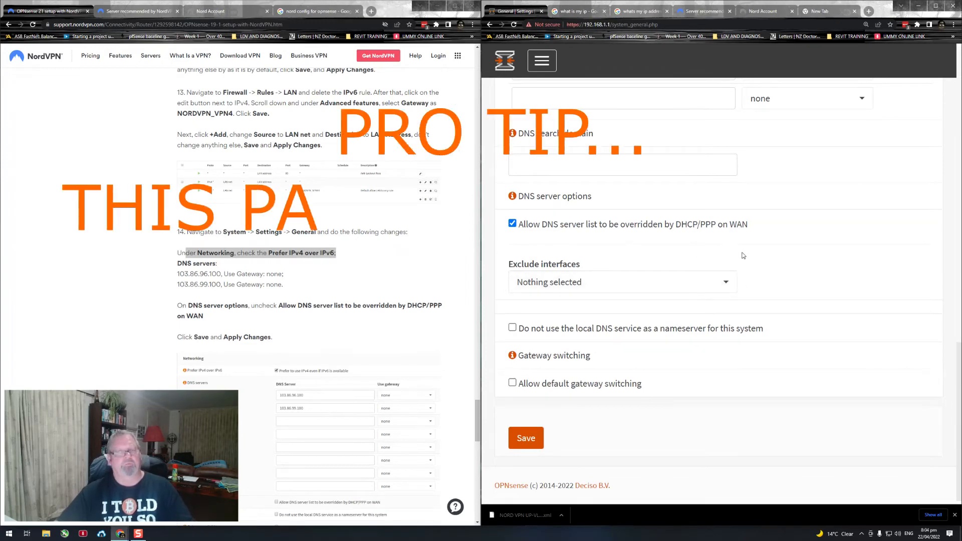
scroll(362, 231, down, 1)
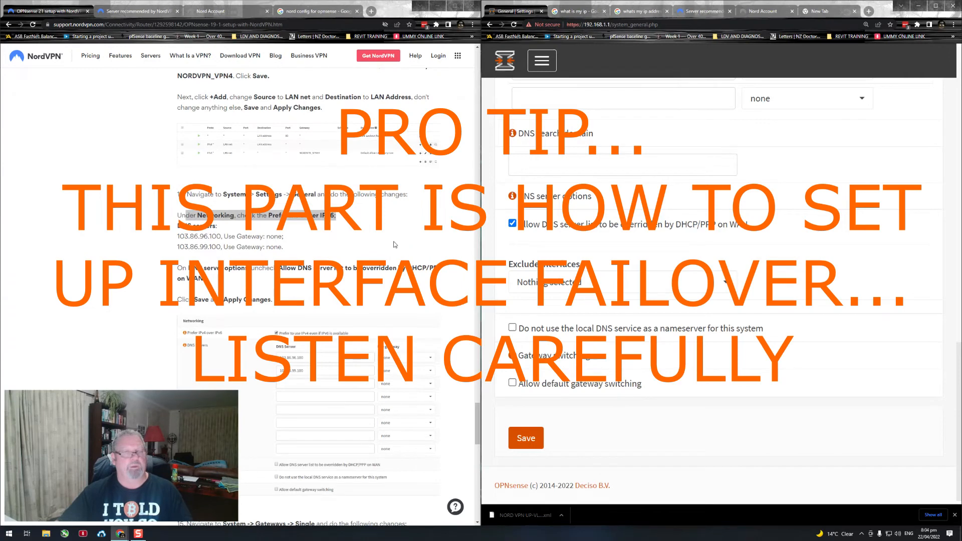
scroll(630, 232, up, 6)
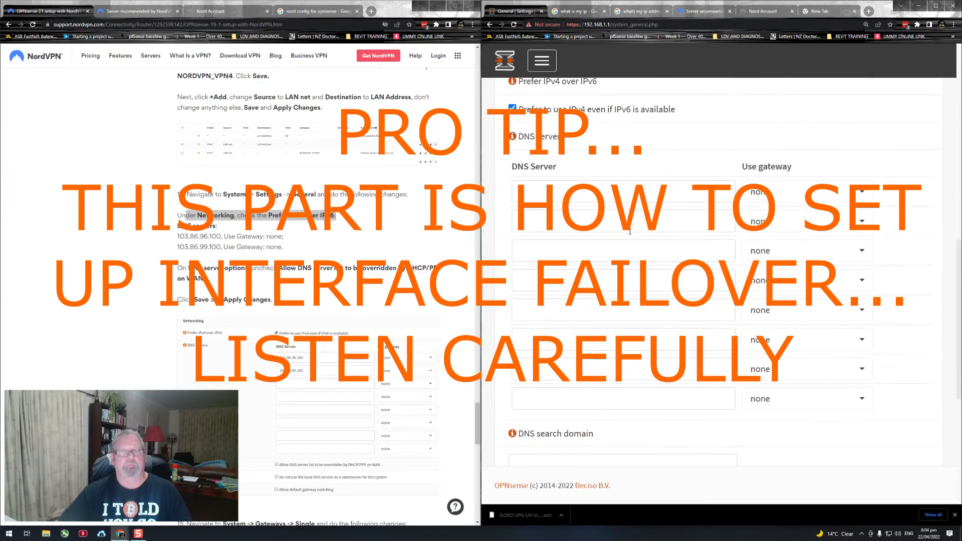
click(526, 195)
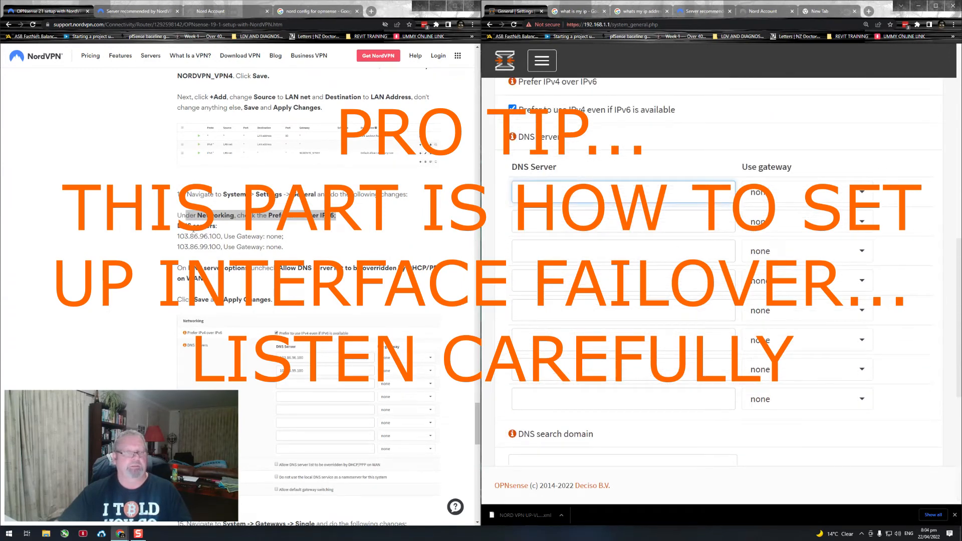
double_click(196, 237)
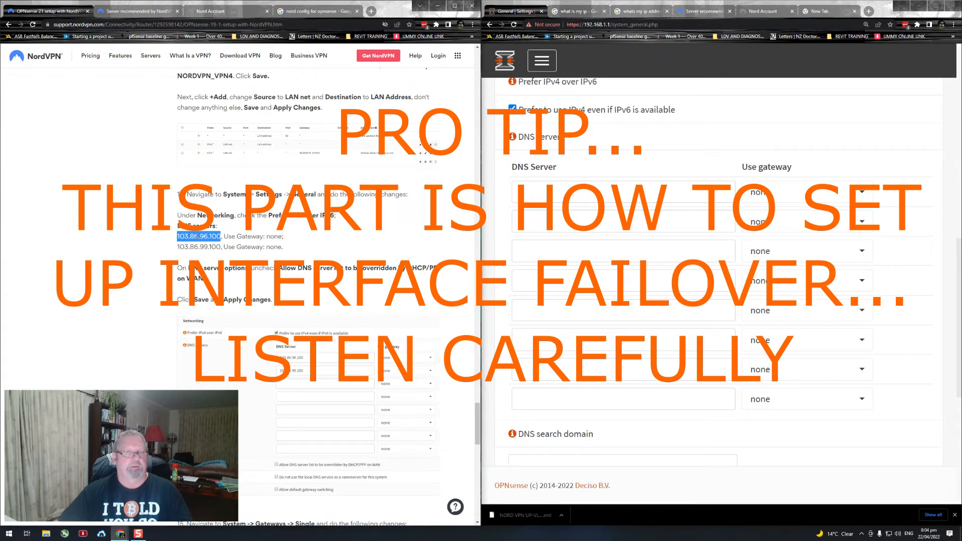
right_click(199, 236)
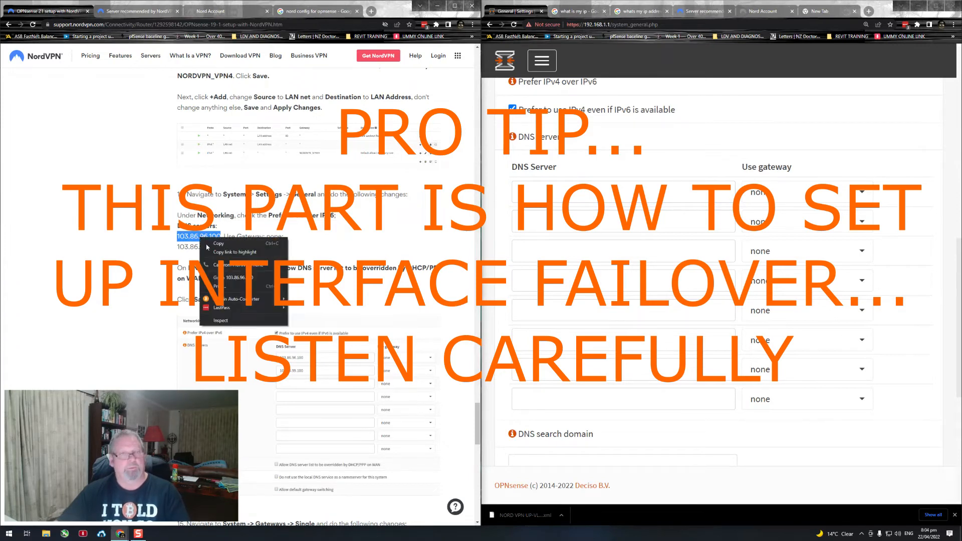
click(215, 242)
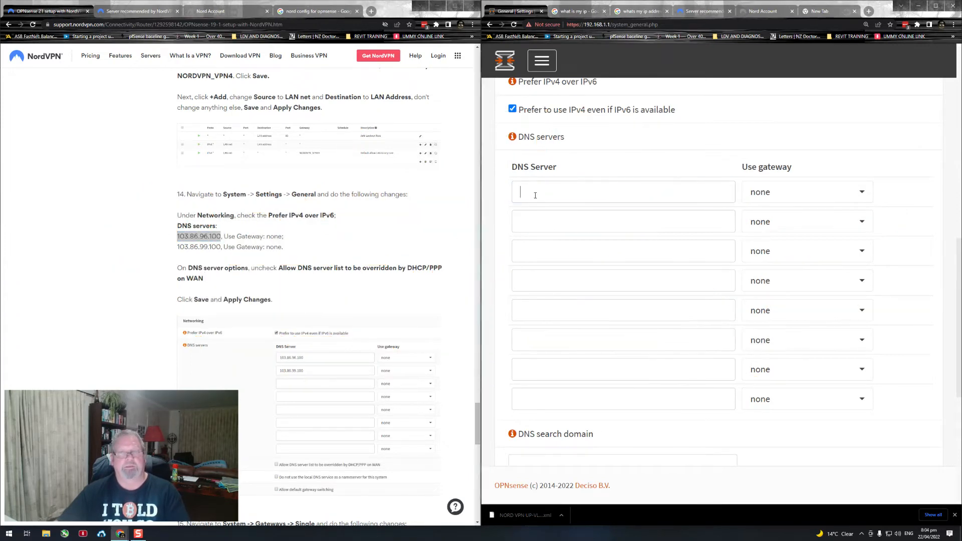
right_click(533, 196)
click(551, 253)
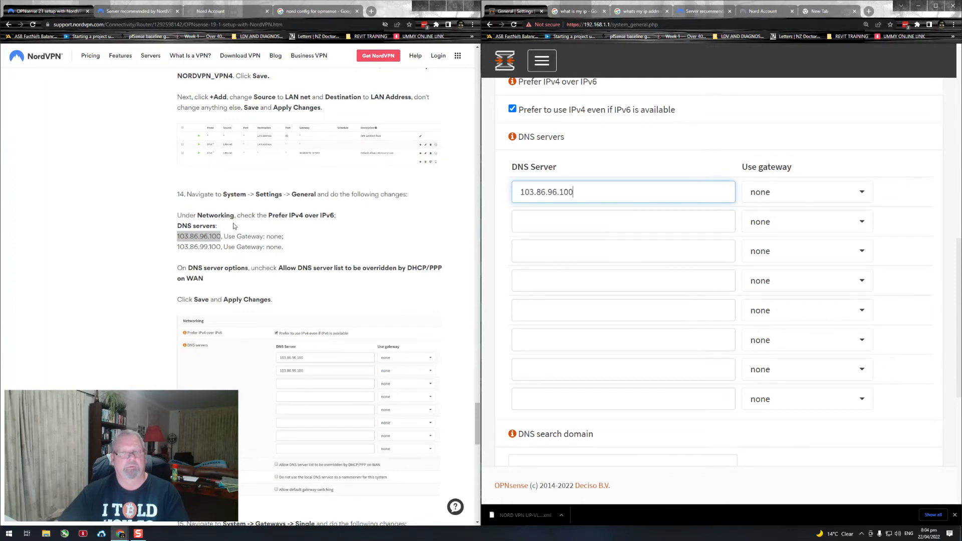
Step: Copy the address 103.86.99.100 from the guide and enter it as the second DNS server
double_click(207, 248)
right_click(209, 247)
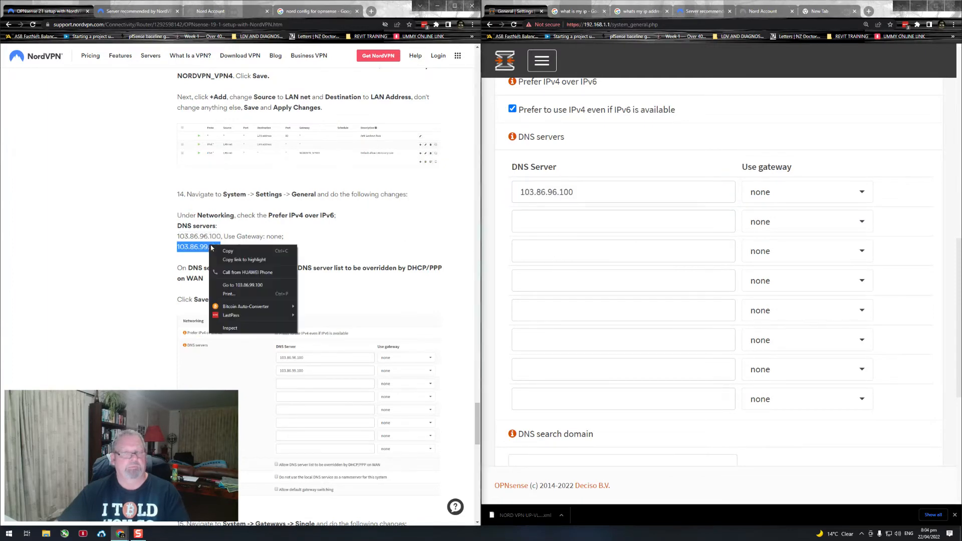
click(226, 254)
click(529, 225)
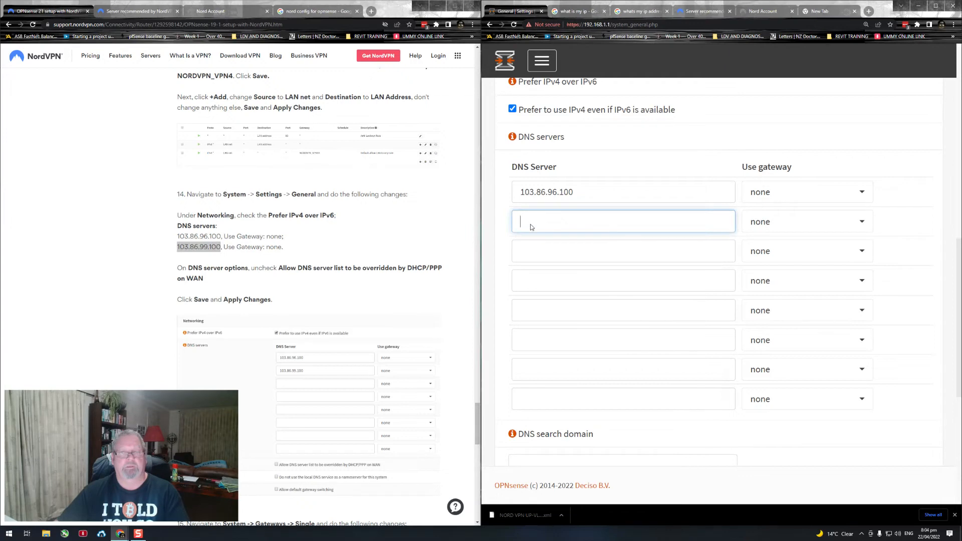
right_click(529, 224)
click(550, 282)
click(557, 251)
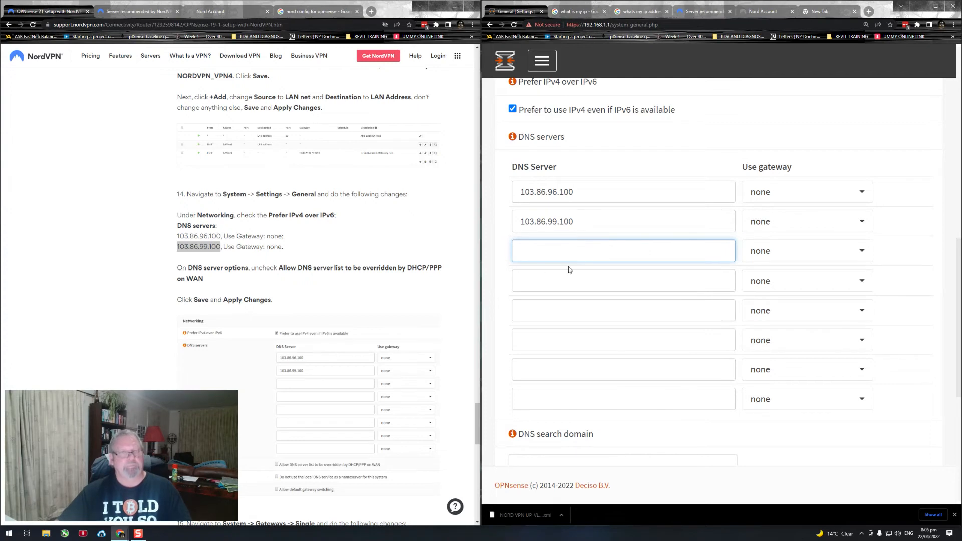
Step: Disable the DNS server option that allows the DNS server list to be overridden by DHCP/PPP on WAN, following the guide
scroll(339, 278, down, 1)
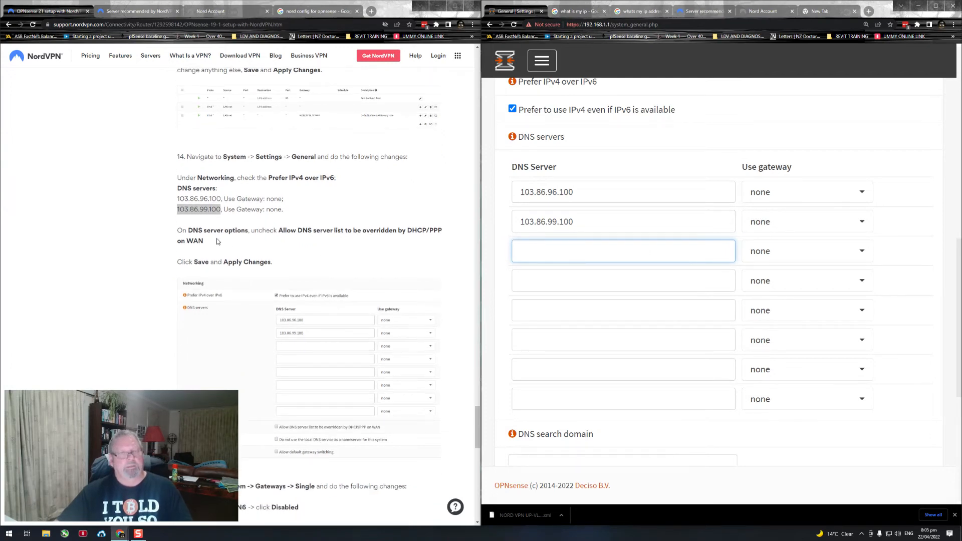
drag(194, 230, 278, 240)
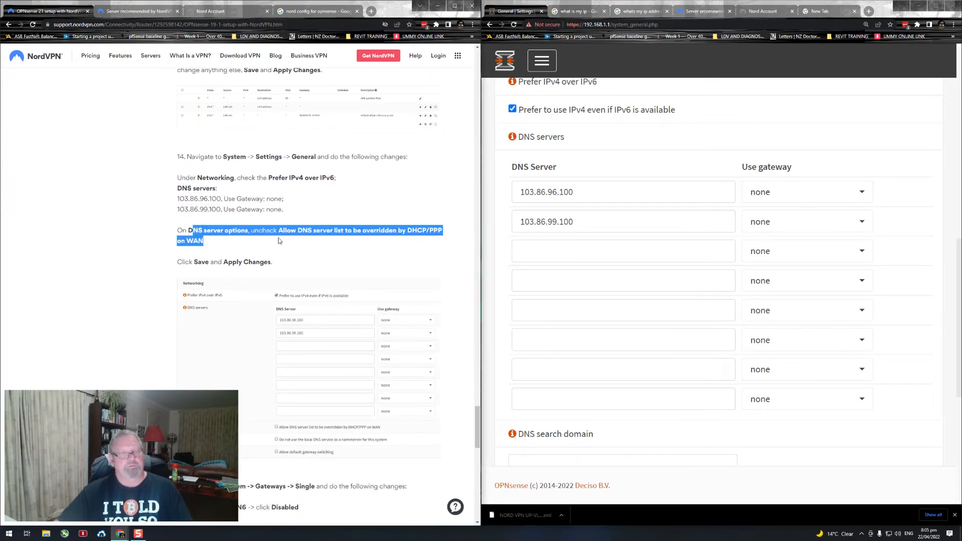
scroll(585, 271, down, 5)
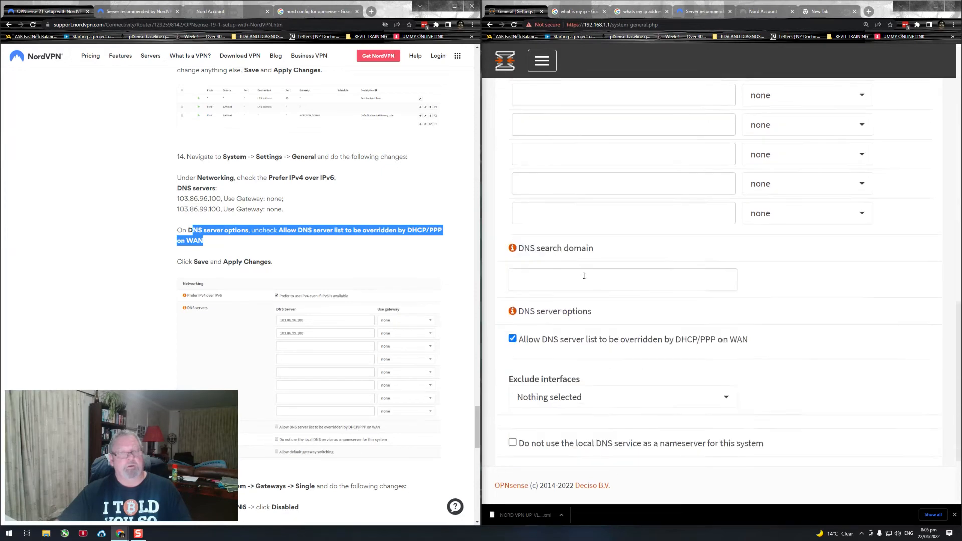
click(512, 299)
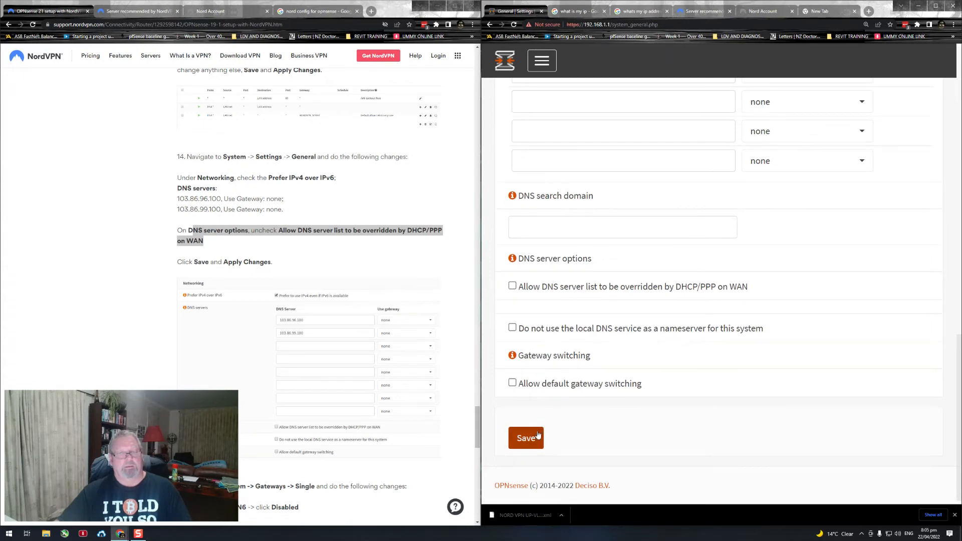
click(358, 267)
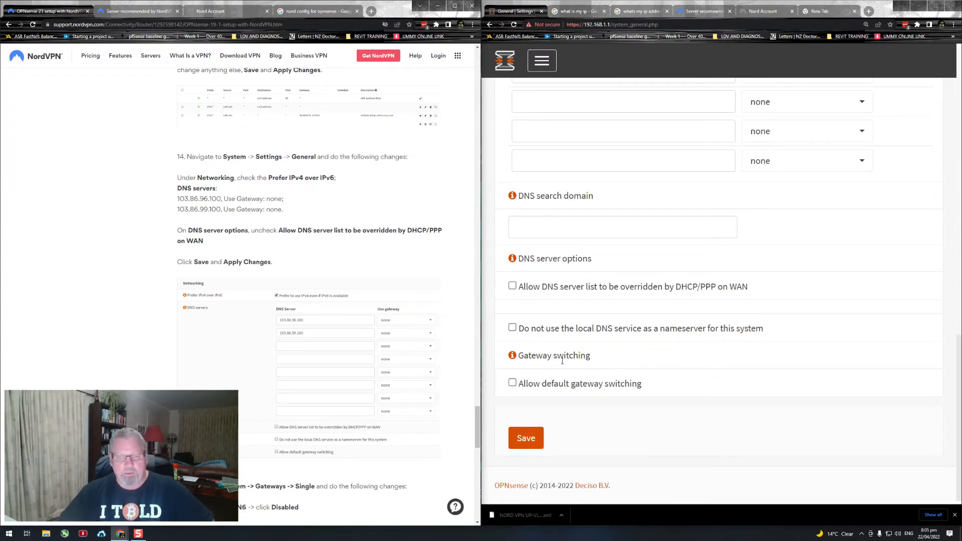
Step: Allow default gateway switching and save the general system settings
click(512, 383)
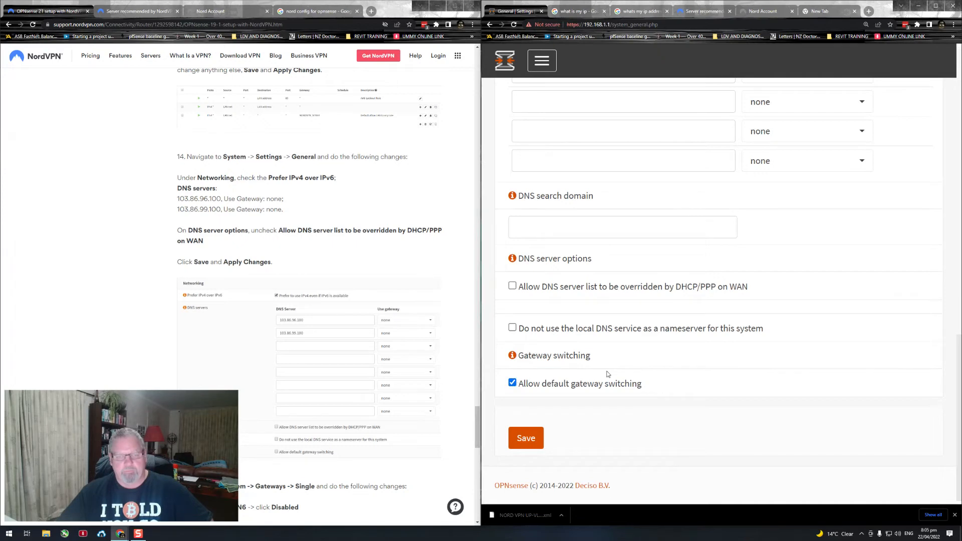
drag(647, 384, 545, 387)
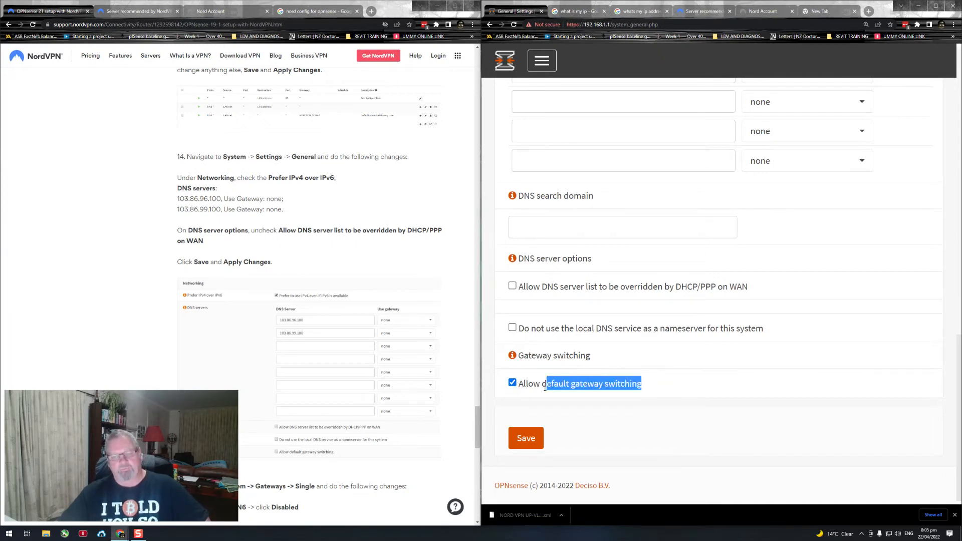
click(634, 385)
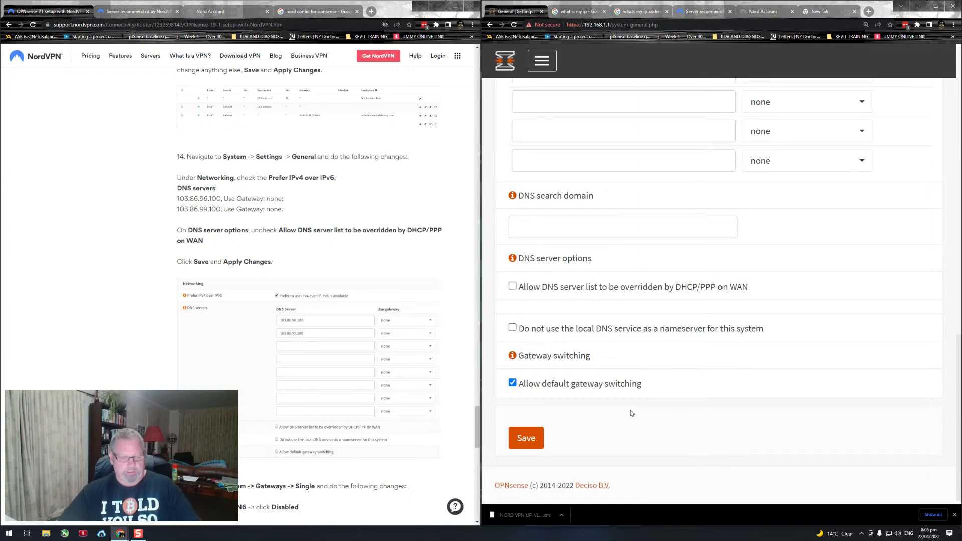
click(534, 443)
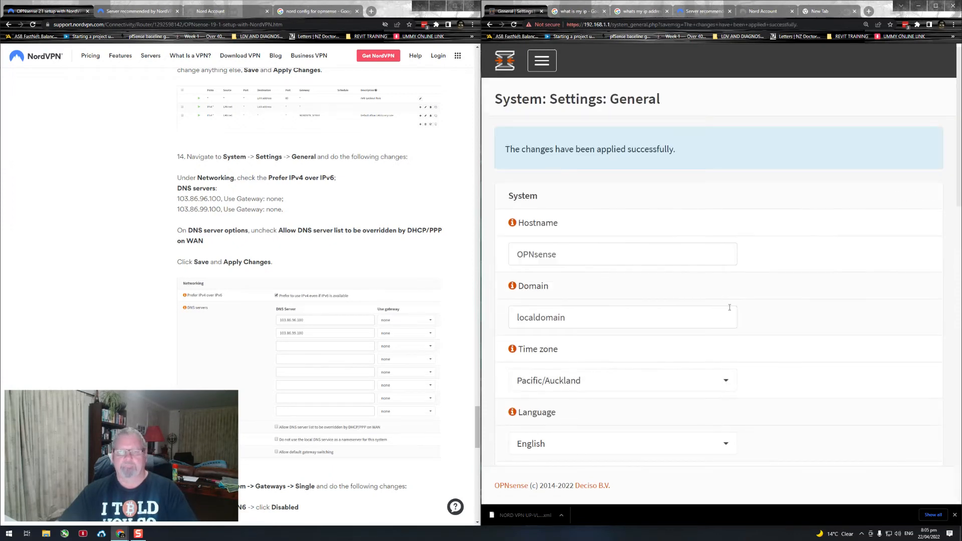
scroll(780, 306, down, 3)
scroll(769, 307, up, 4)
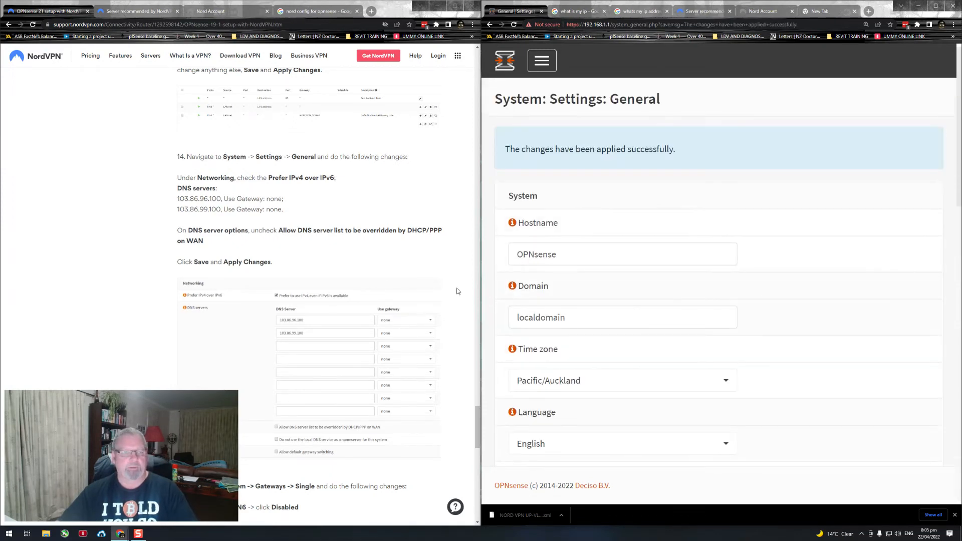
Step: Follow guide step 15 and open the list of single gateways
scroll(344, 283, down, 4)
scroll(342, 280, down, 1)
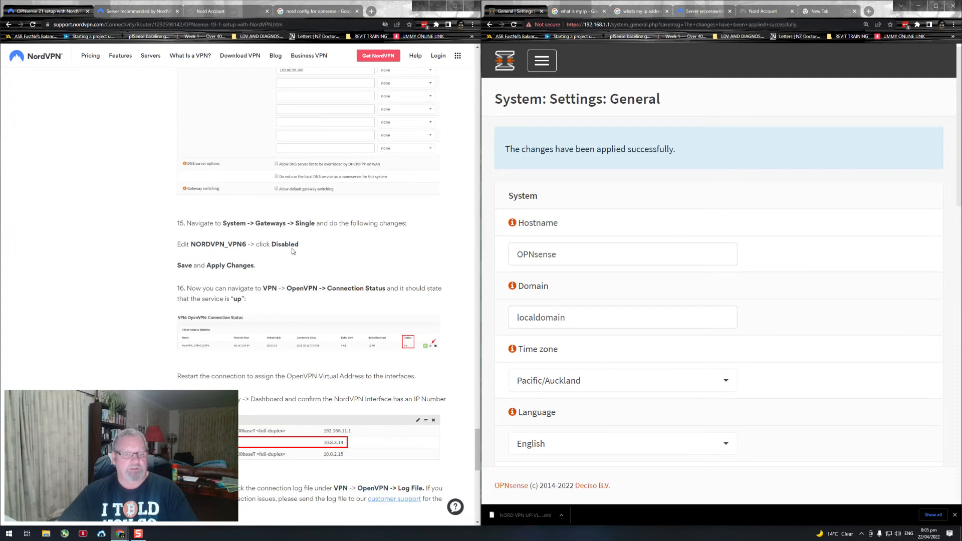
drag(224, 224, 319, 224)
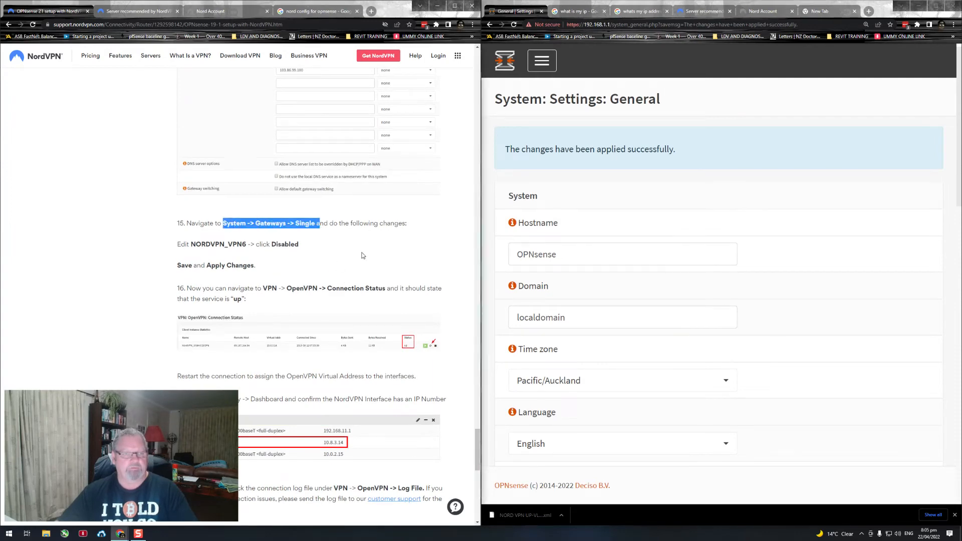
click(541, 60)
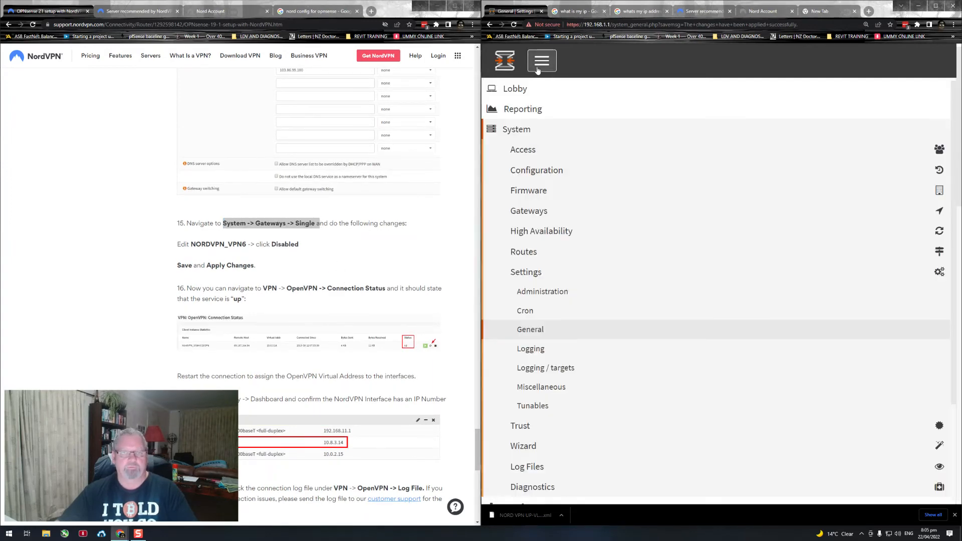
click(529, 213)
click(527, 230)
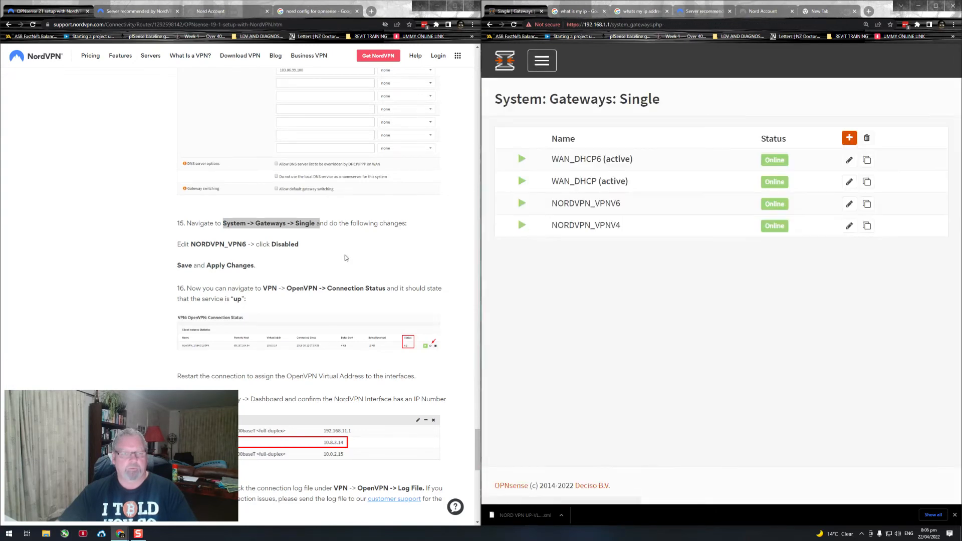
Step: Set the NORDVPN_VPNV6 gateway to Disabled, save it and apply the gateway changes
scroll(288, 257, down, 1)
scroll(288, 257, down, 1)
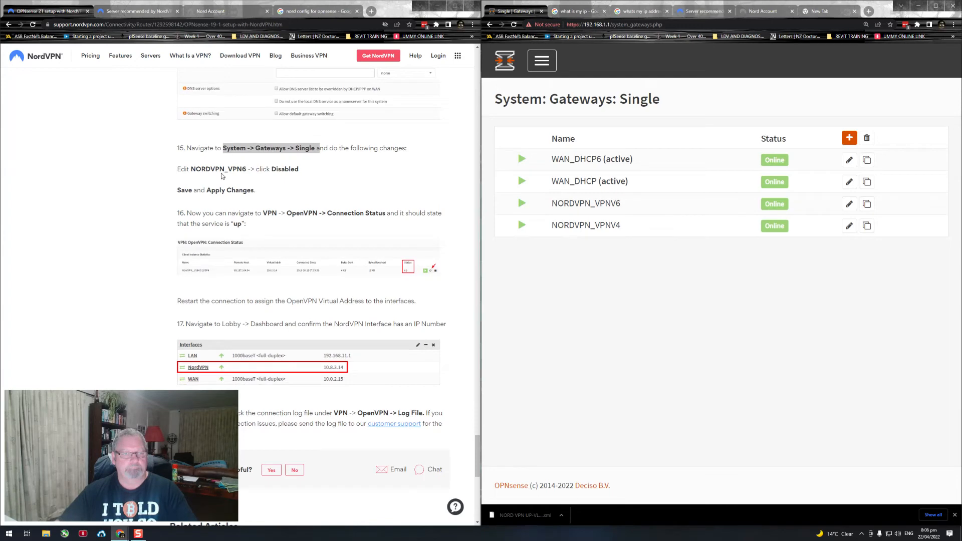
drag(179, 170, 336, 181)
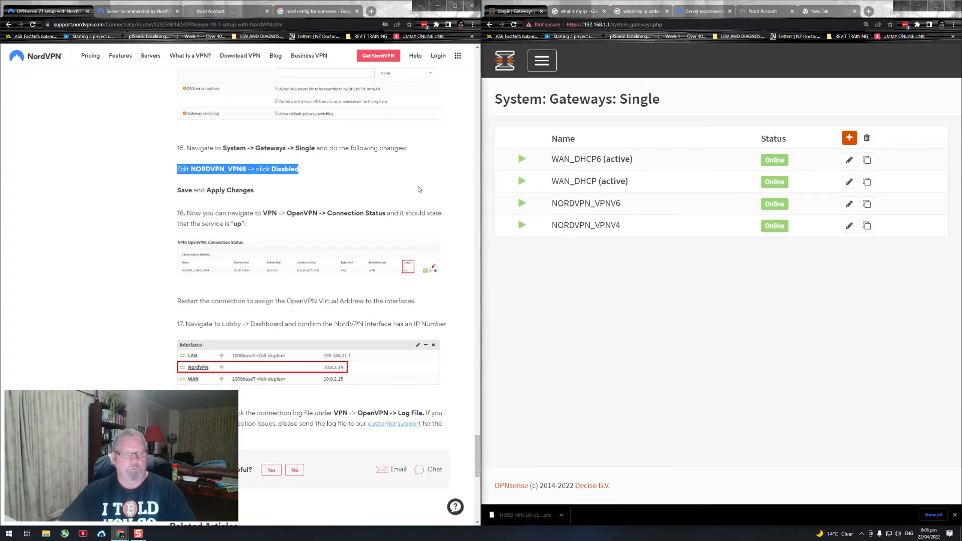
click(848, 205)
click(511, 194)
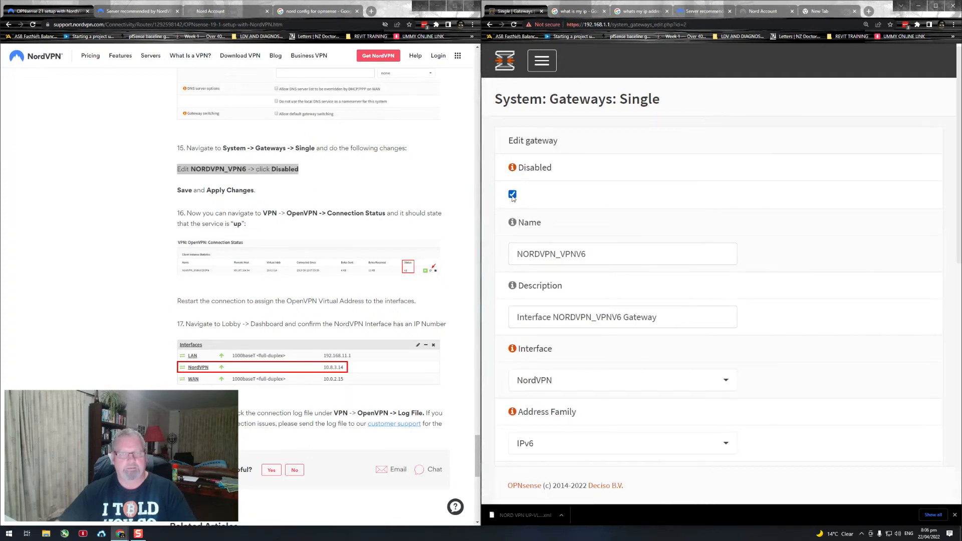
scroll(512, 195, down, 10)
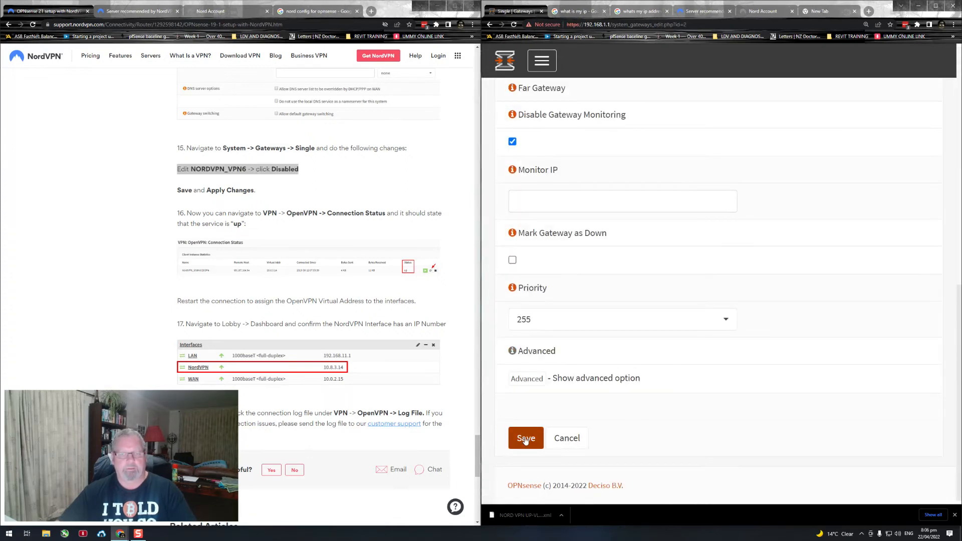
click(524, 439)
click(890, 153)
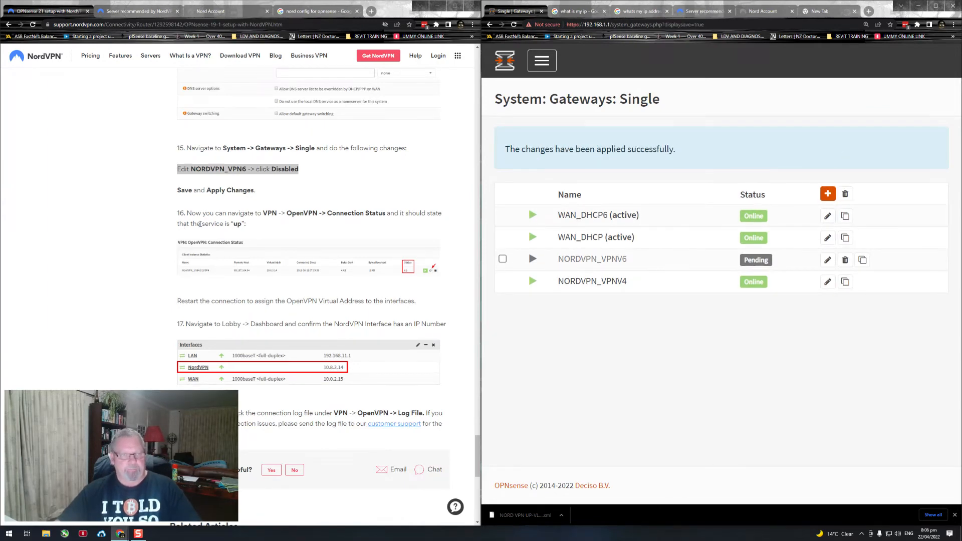
Step: Follow guide step 16 and check the NordVPN client's status on the OpenVPN connection status page
drag(253, 213, 327, 229)
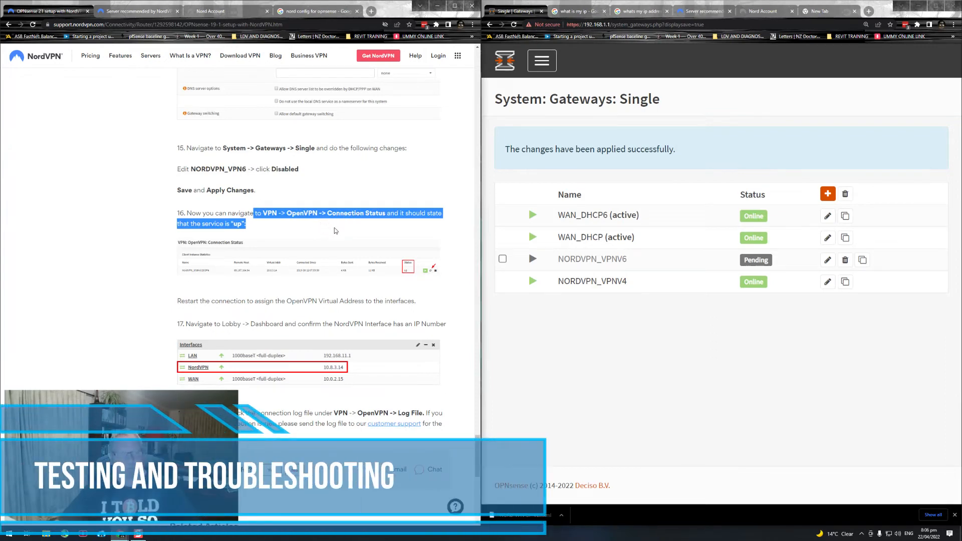
click(550, 67)
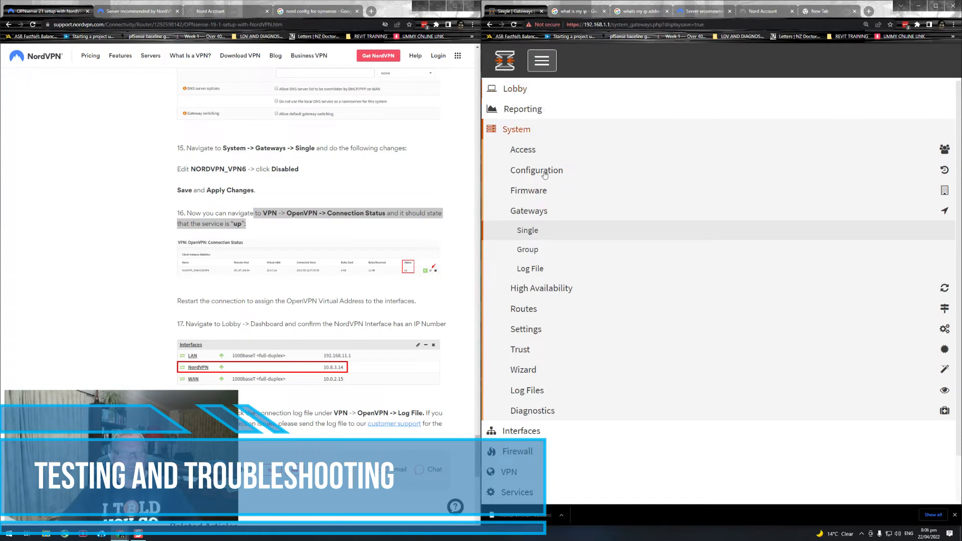
scroll(506, 240, down, 1)
click(504, 420)
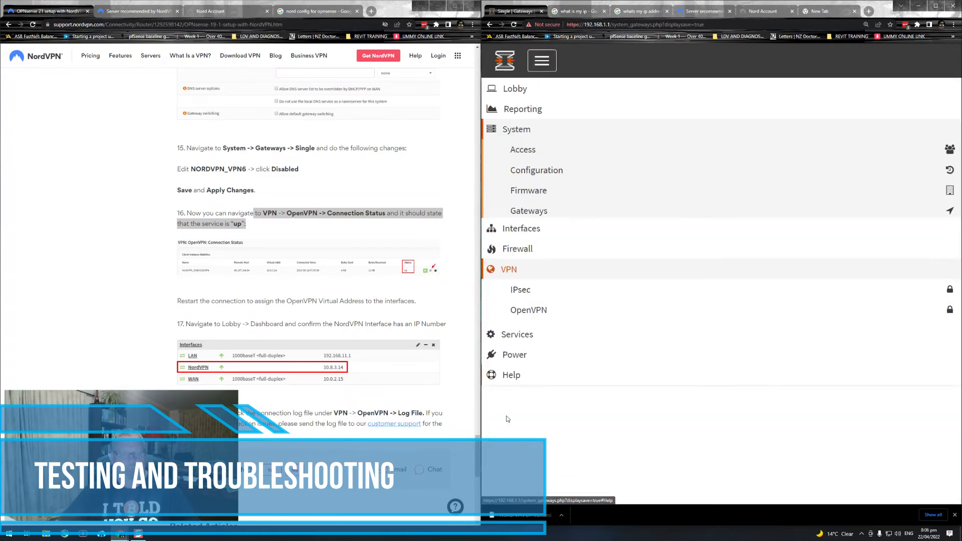
click(528, 232)
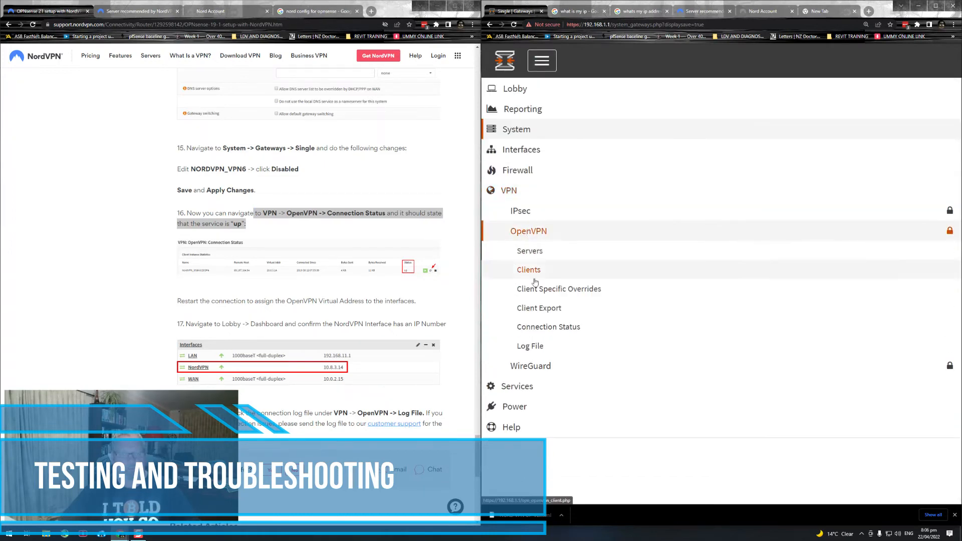
click(538, 328)
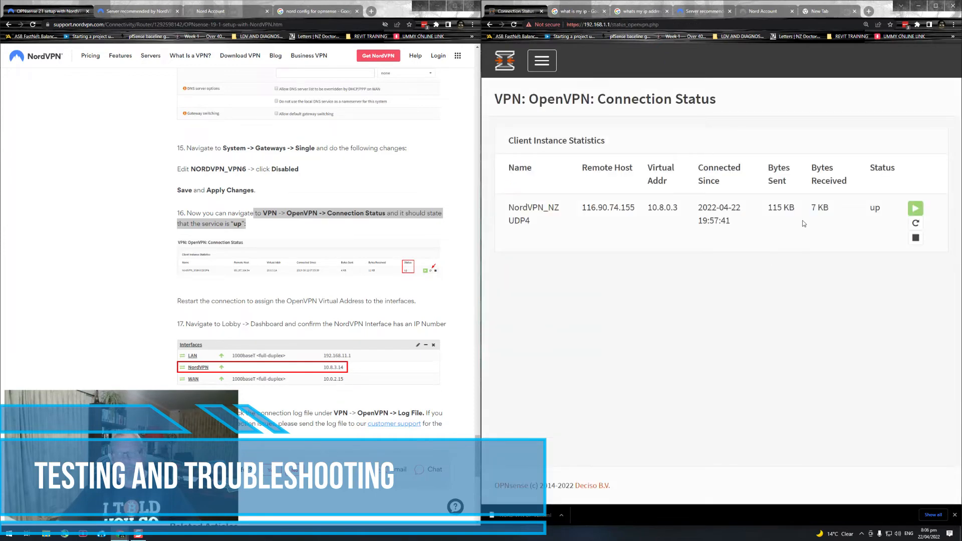
drag(884, 211, 557, 215)
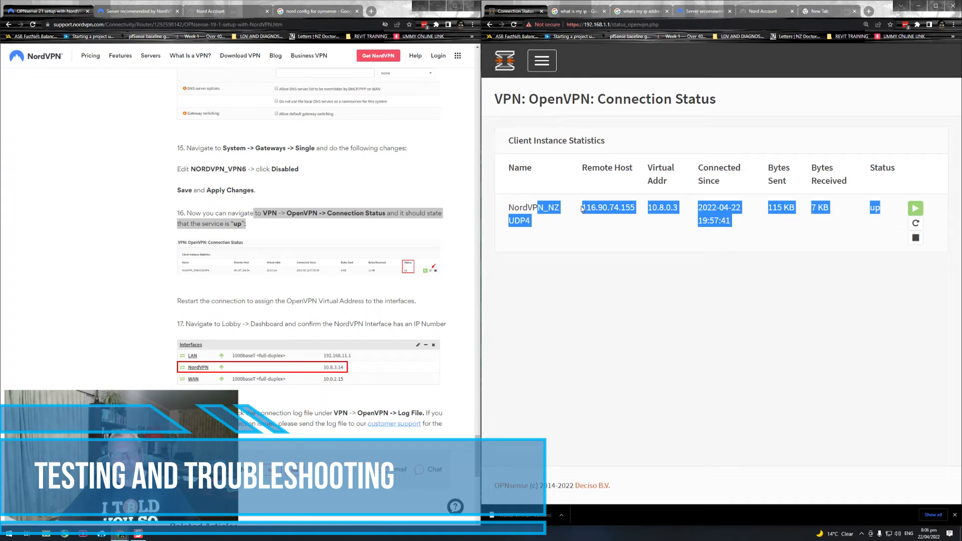
click(643, 219)
Step: Open the OpenVPN log file to check the connection's log entries
scroll(296, 232, down, 3)
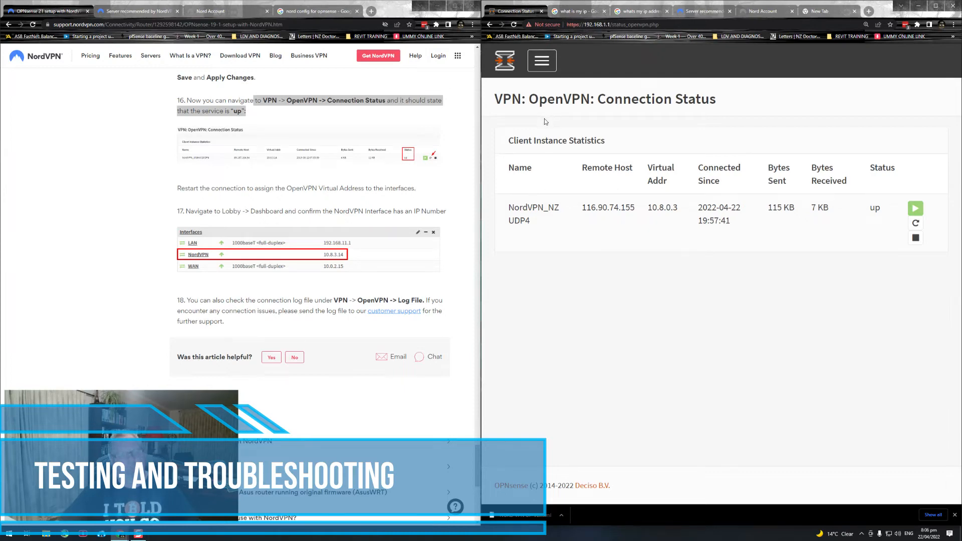
click(543, 65)
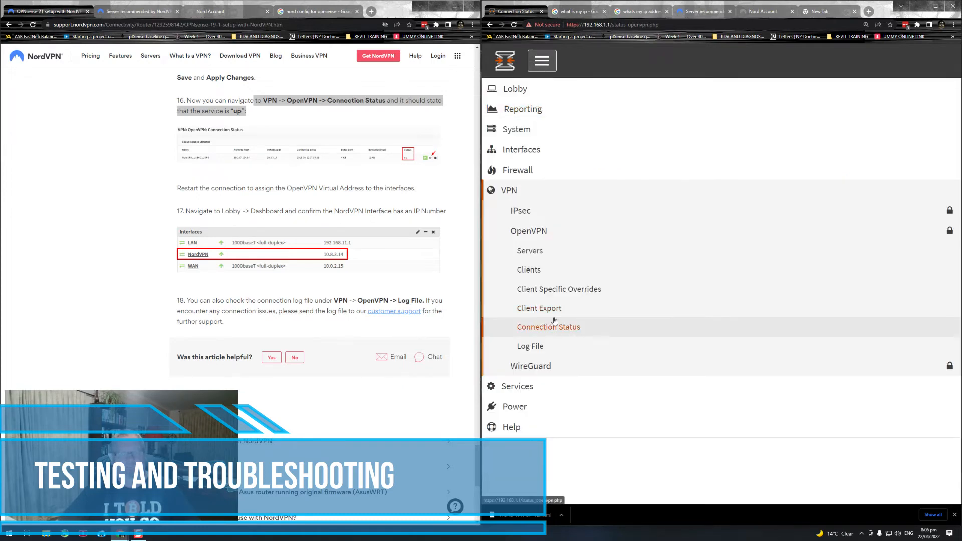
click(536, 348)
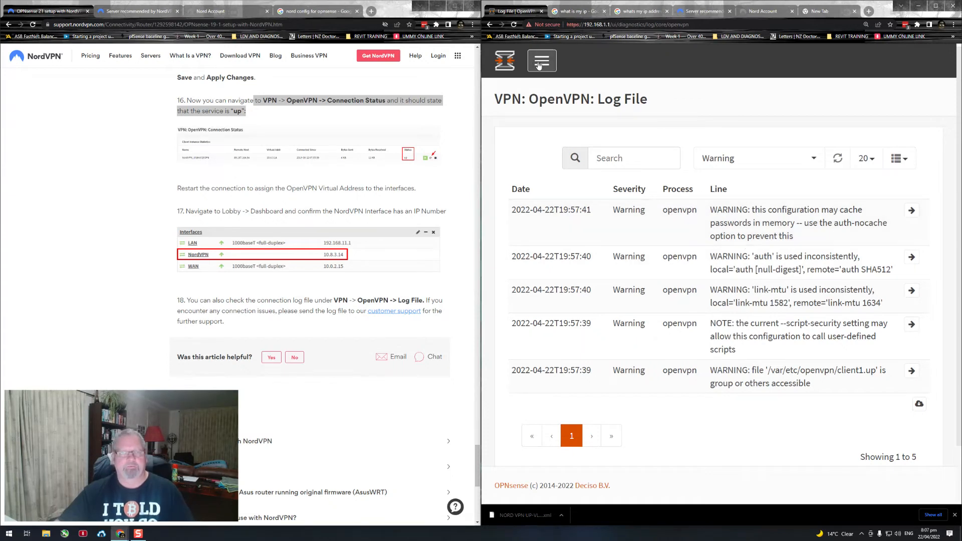
Step: Follow guide step 17 and open the Lobby dashboard
click(539, 66)
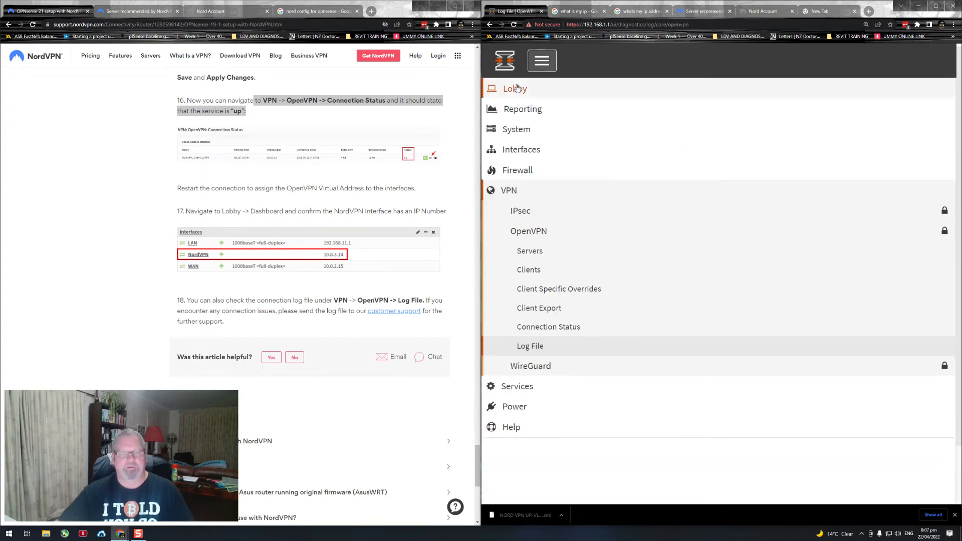
click(500, 69)
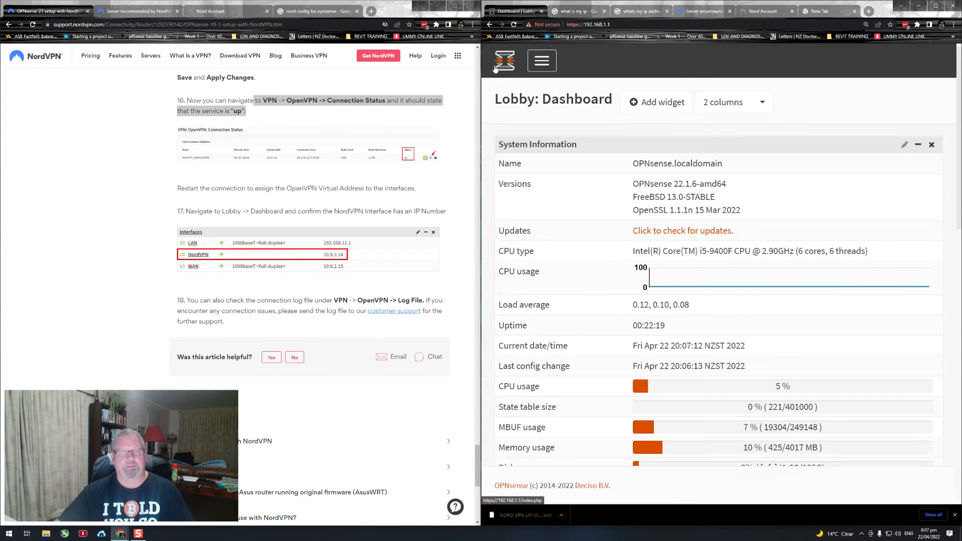
click(543, 67)
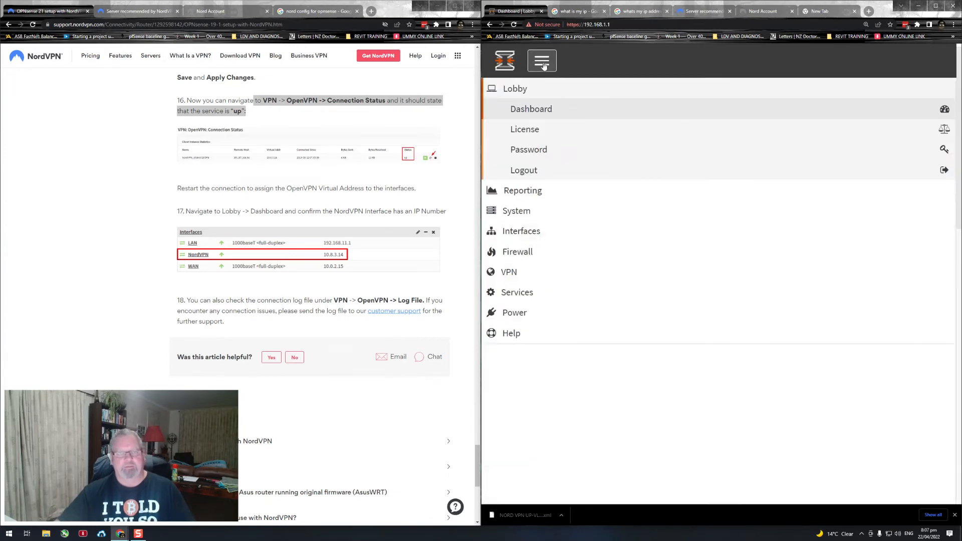
click(524, 120)
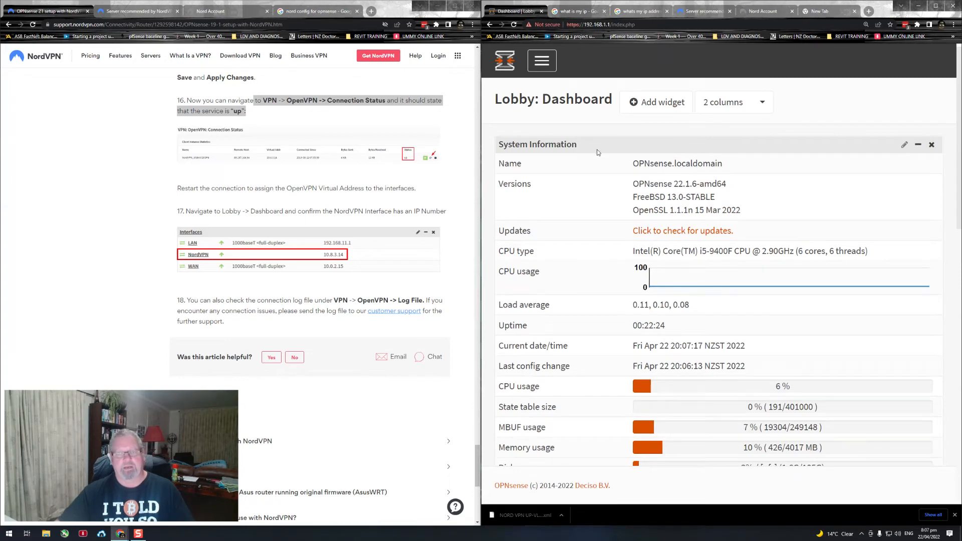
Step: Check the Gateways and Interfaces widgets on the dashboard for the NordVPN interface's IP address
scroll(727, 214, down, 5)
scroll(774, 212, down, 7)
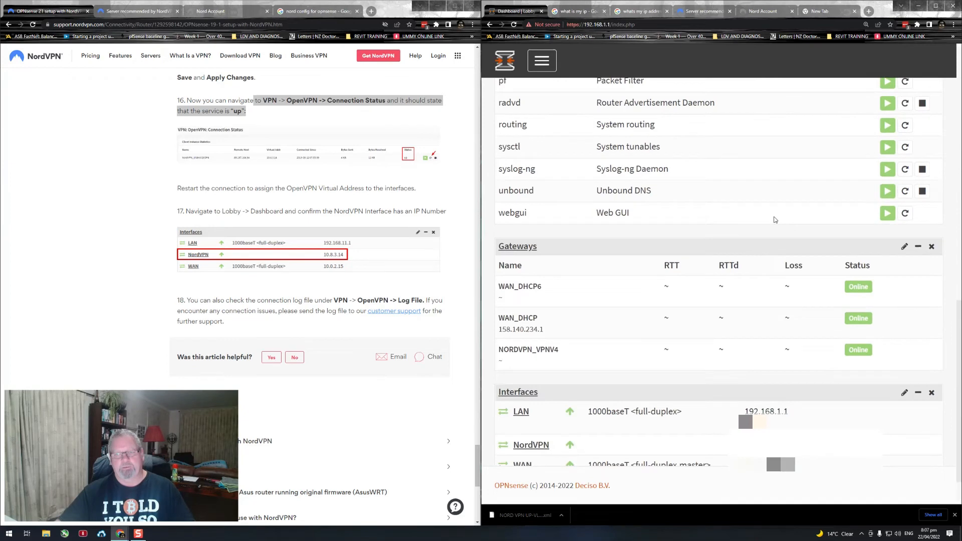
scroll(775, 219, down, 1)
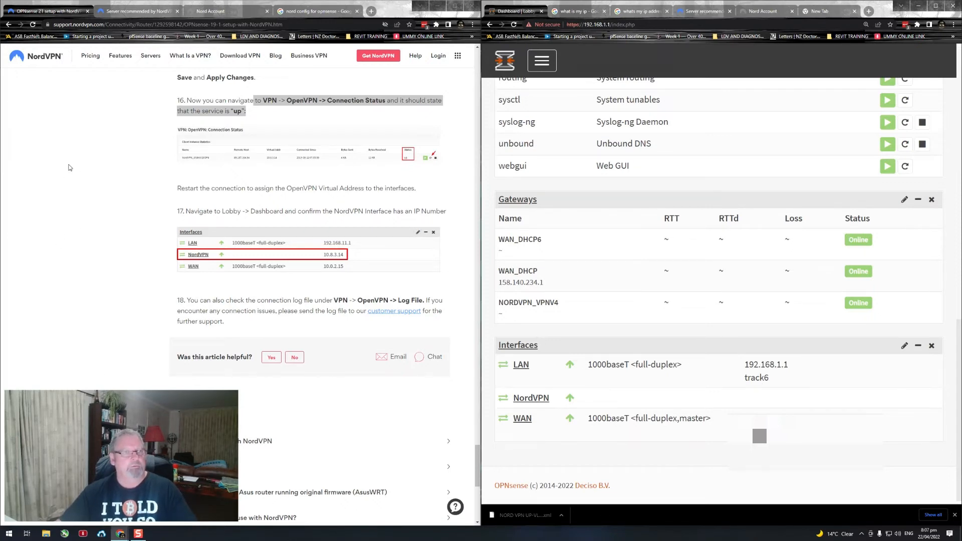
Step: Launch the Speedtest desktop app to test the internet connection, and close it again
click(9, 536)
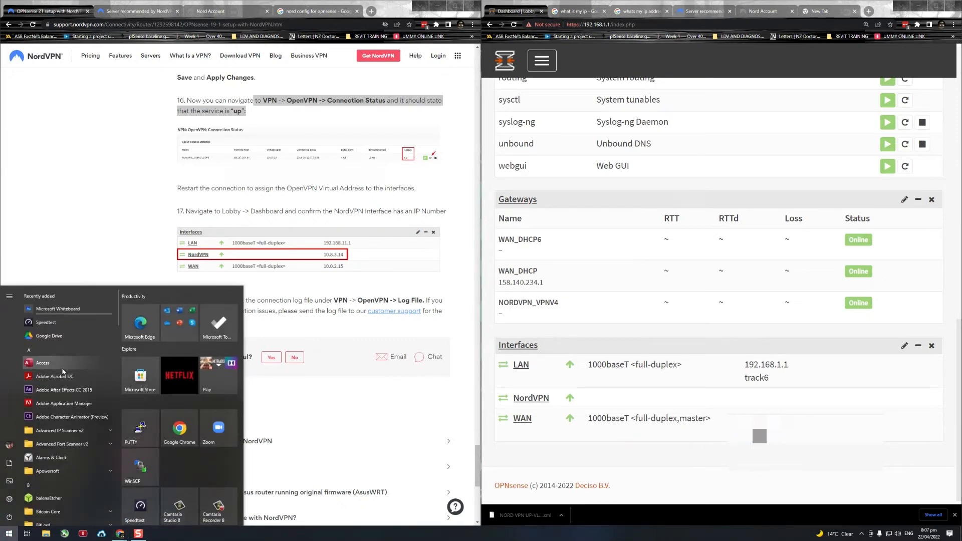
text(spe)
key(Return)
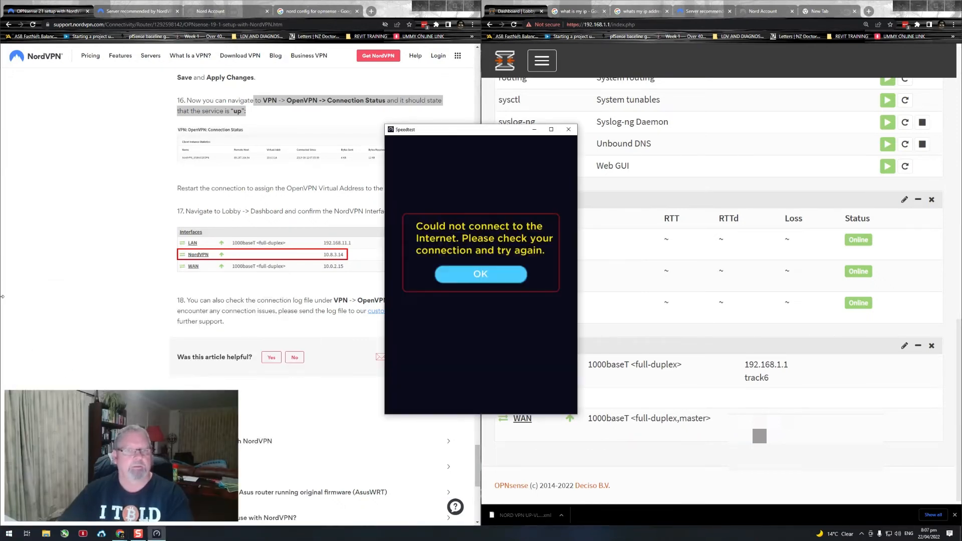
click(568, 129)
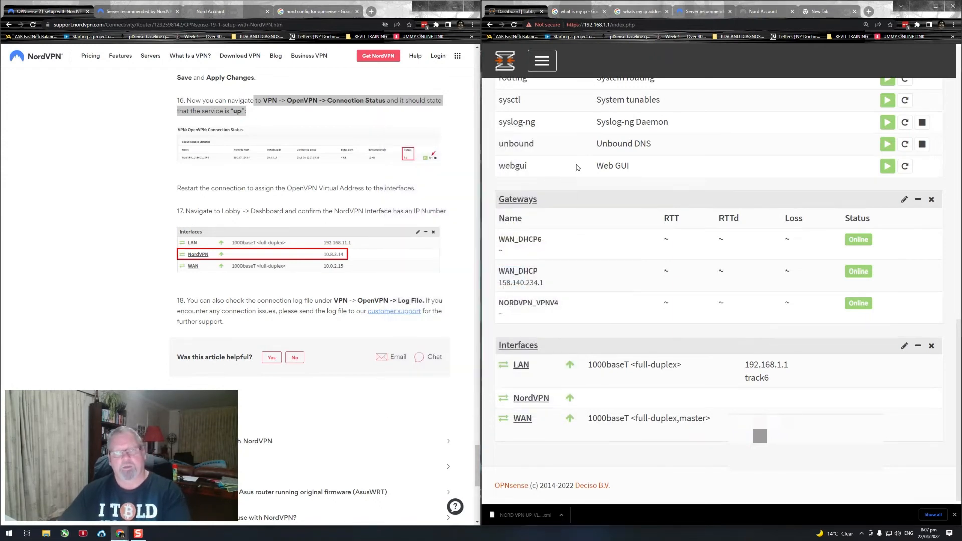
scroll(595, 189, up, 3)
scroll(605, 192, up, 4)
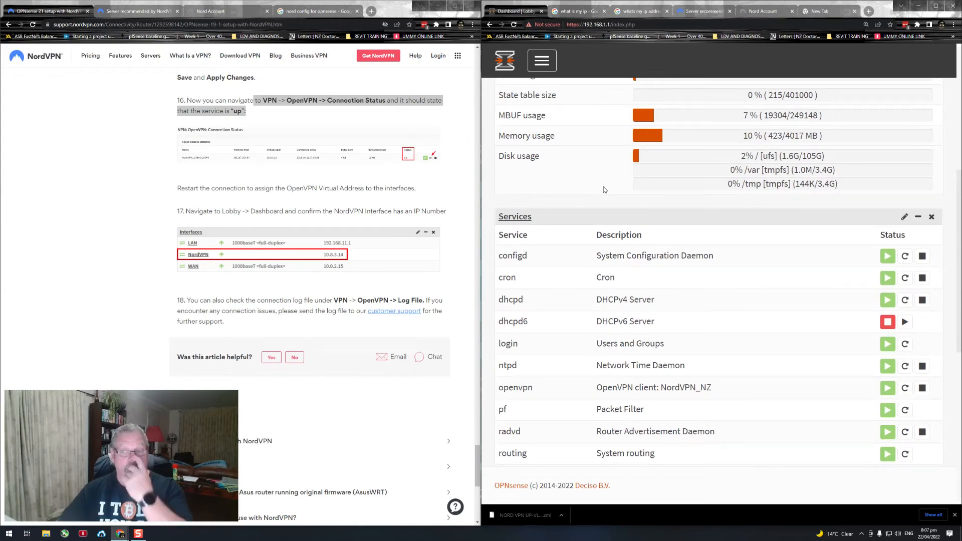
scroll(641, 210, up, 6)
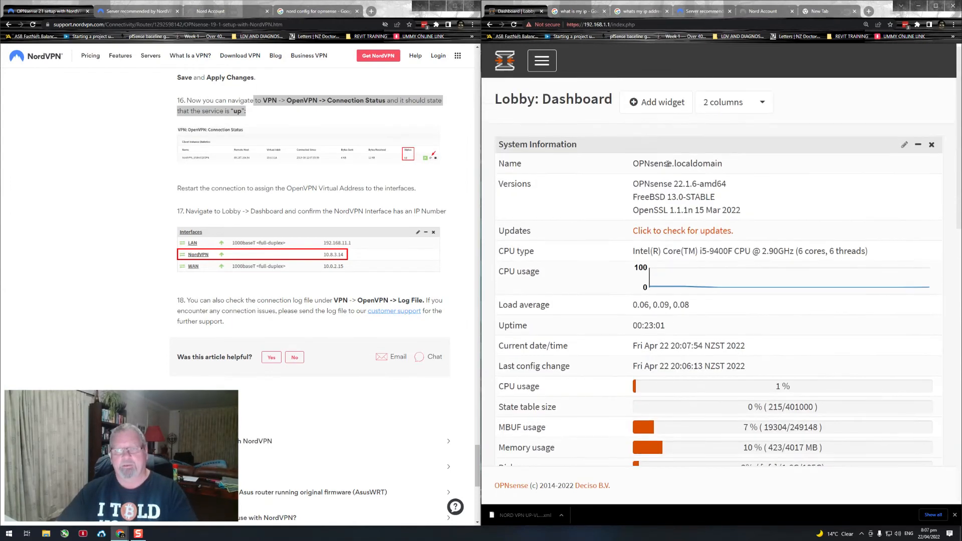
scroll(664, 171, down, 1)
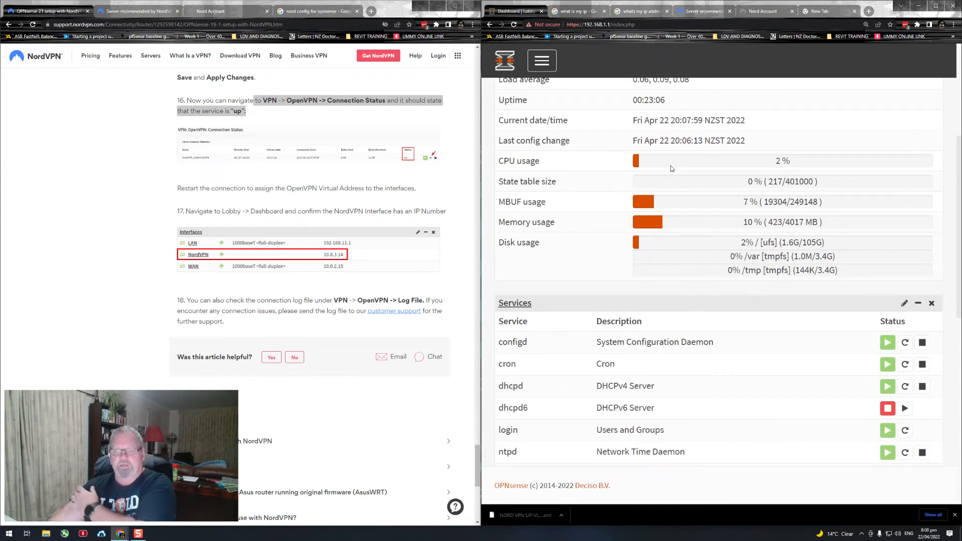
scroll(654, 178, up, 5)
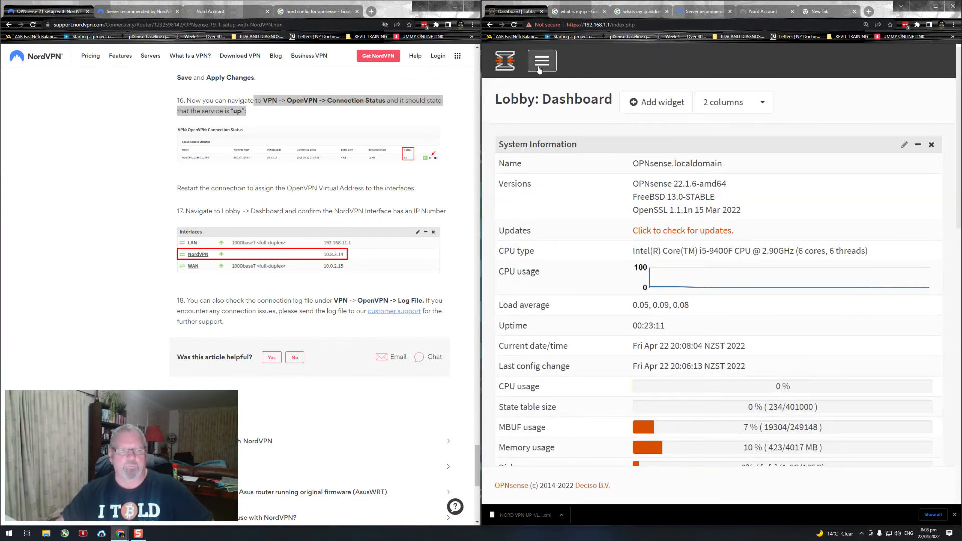
Step: Open the OpenVPN clients list and deactivate and reactivate the NordVPN_NZ client directly
click(538, 70)
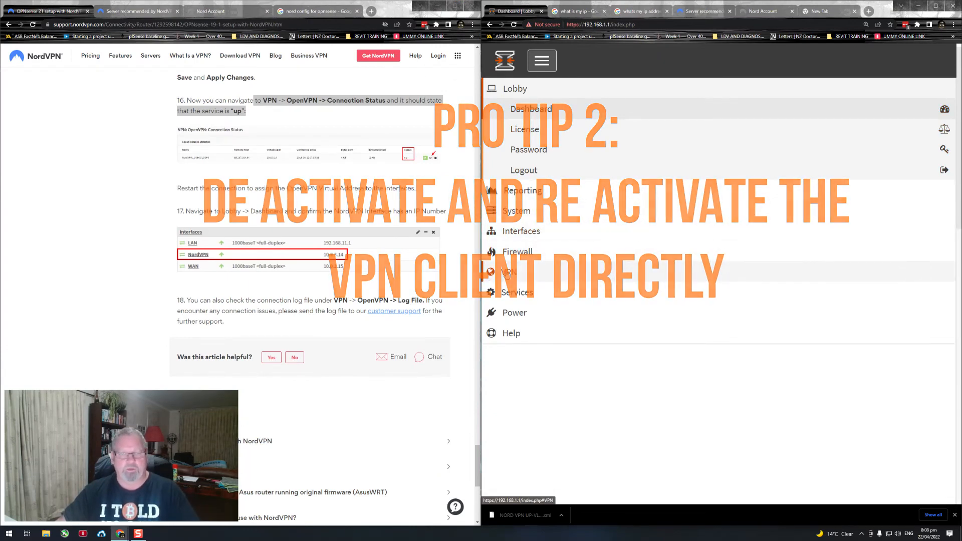
click(507, 273)
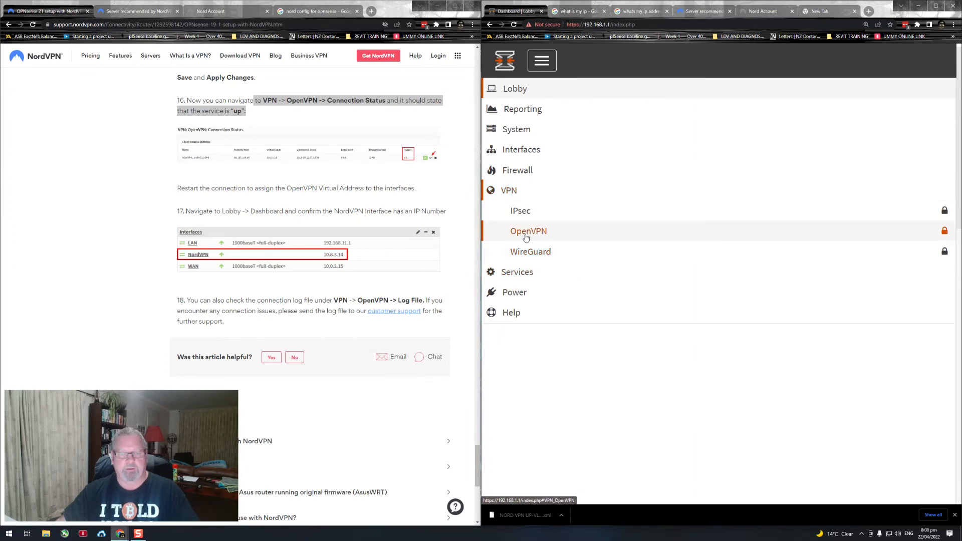
click(529, 232)
click(533, 273)
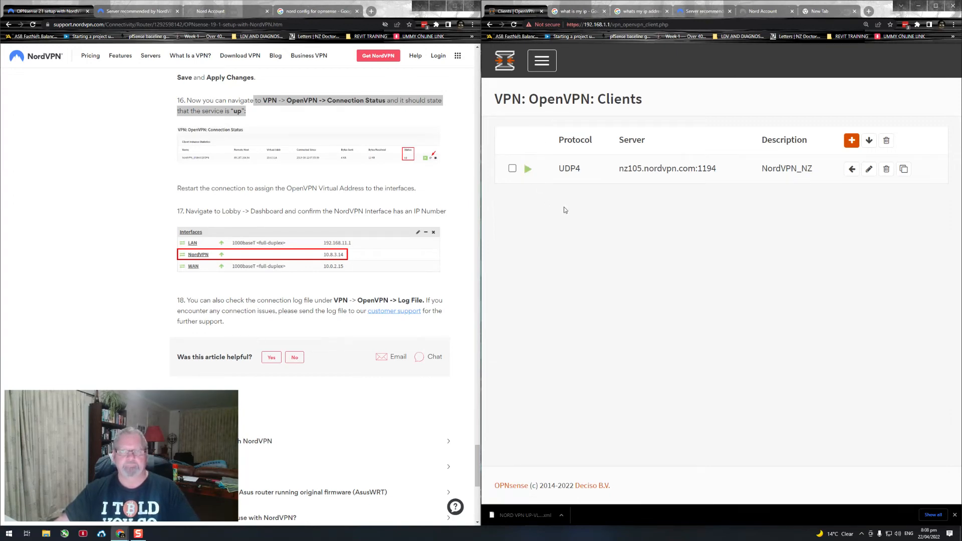
Step: Return to the Lobby dashboard and check whether the NordVPN interface has an IP address
click(505, 63)
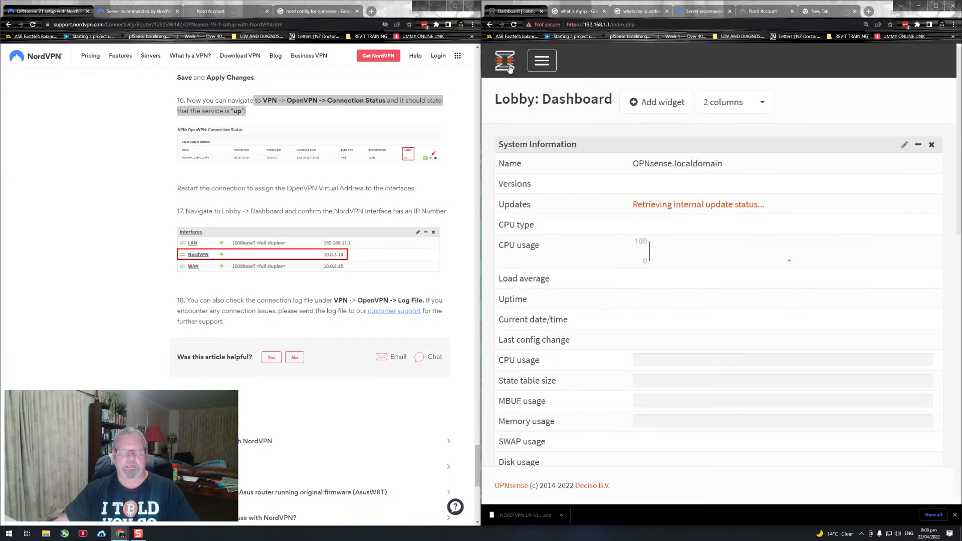
scroll(639, 225, down, 8)
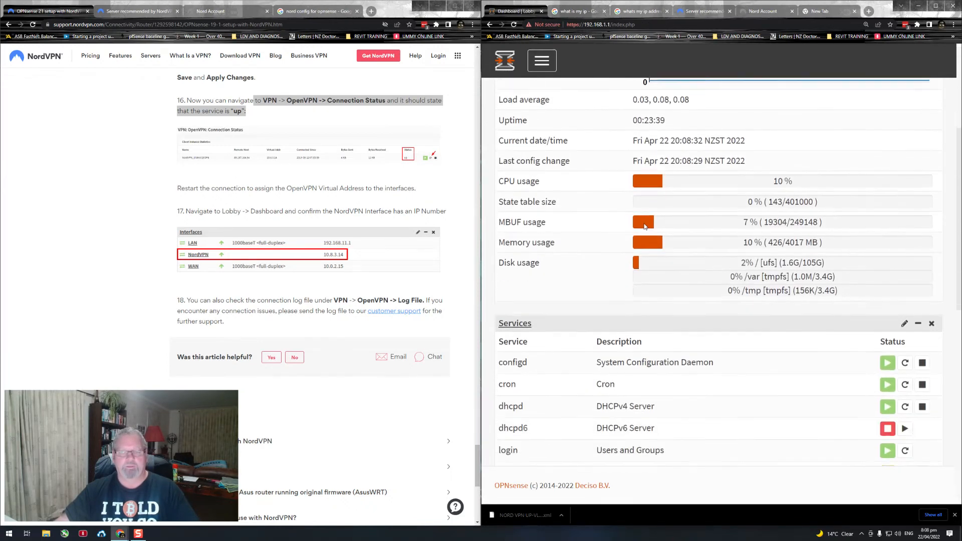
scroll(644, 224, down, 5)
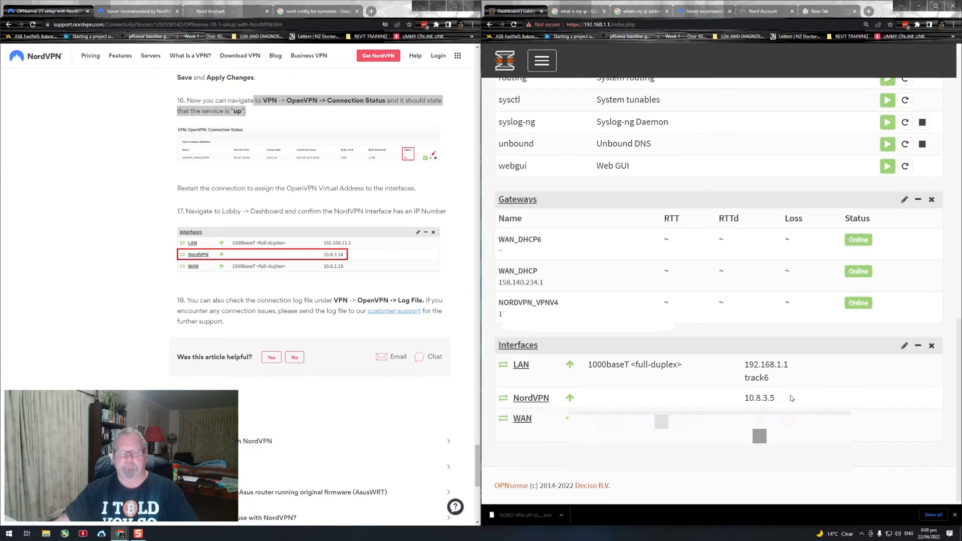
drag(790, 399, 741, 398)
Step: Launch the Speedtest desktop app and start a speed test over the VPN connection
click(9, 533)
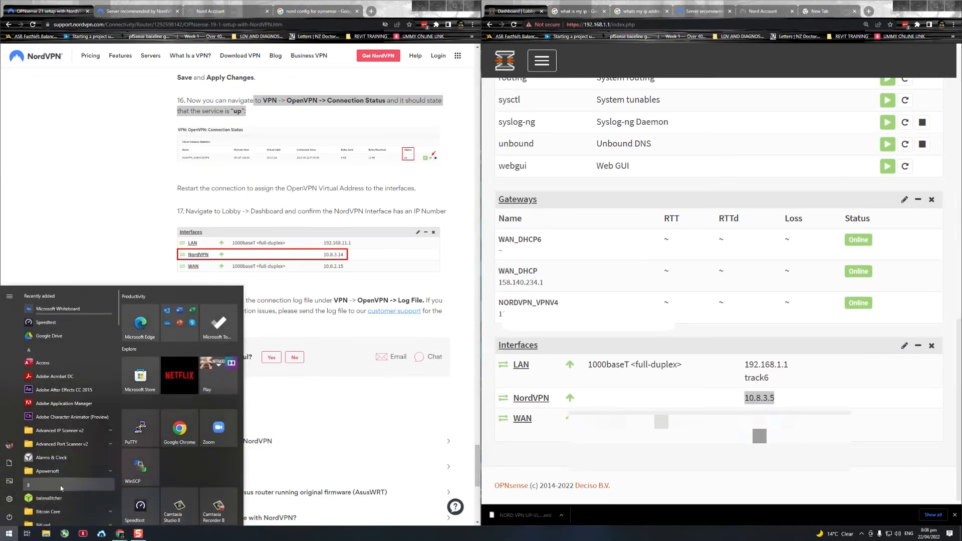
text(spee)
key(Return)
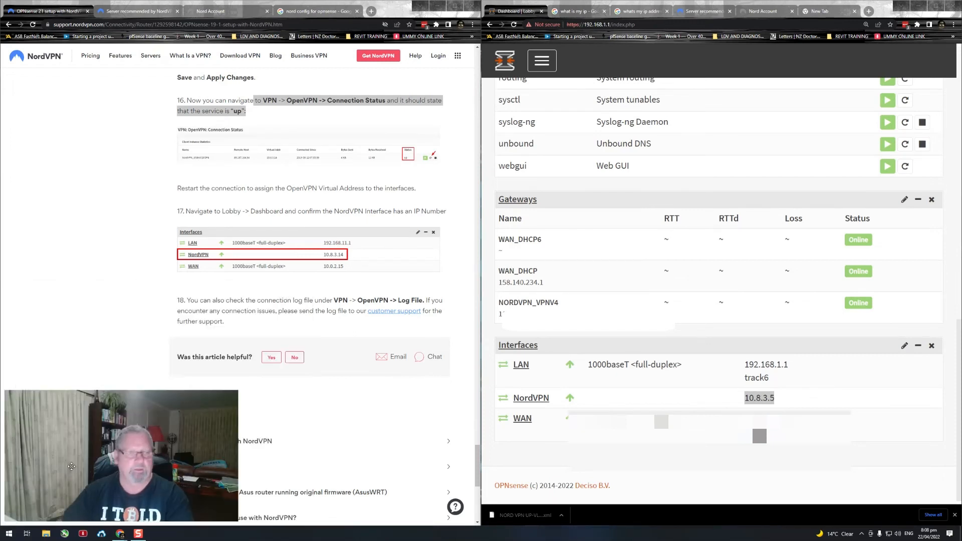
click(479, 276)
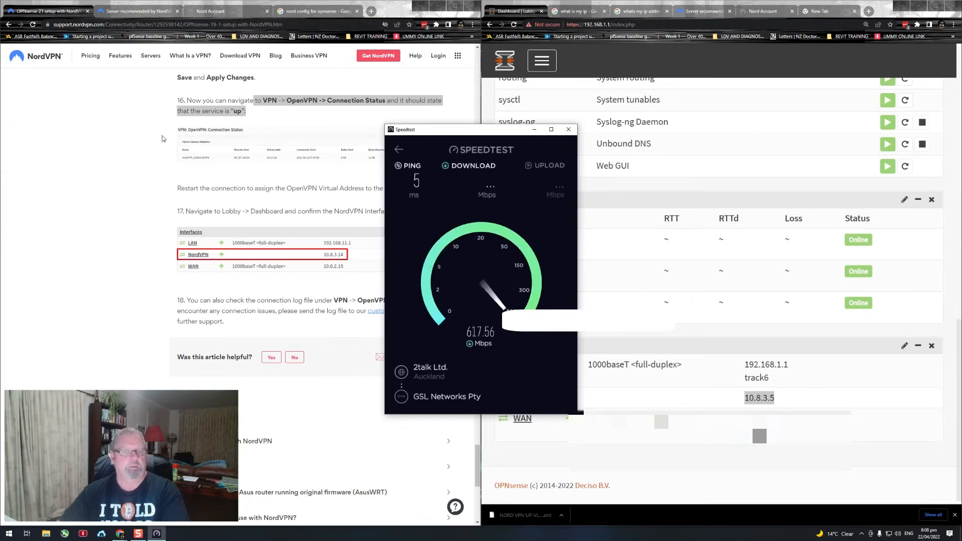
Step: Search Google for "whats my ipaddress" in the Nord Account browser tab and highlight the public IP address
click(209, 12)
click(197, 25)
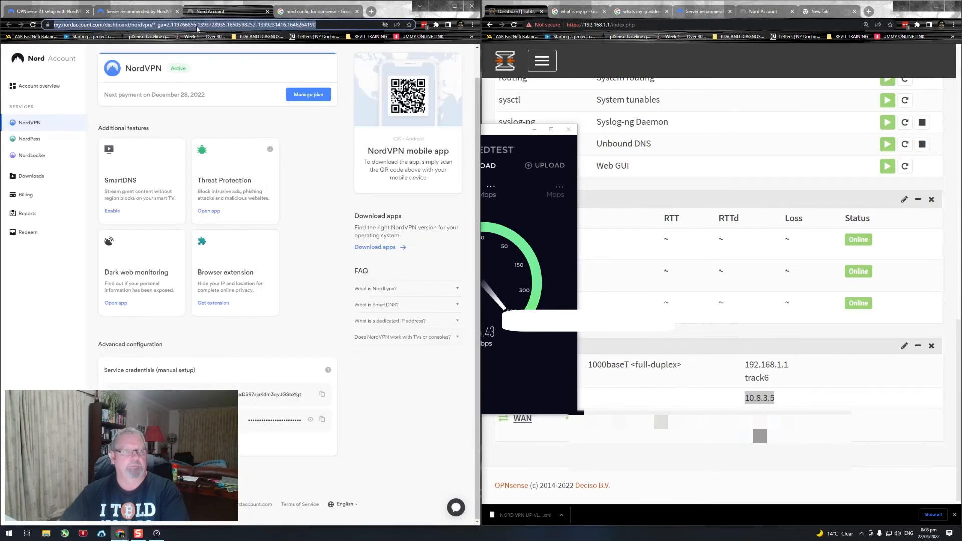
text(whats m)
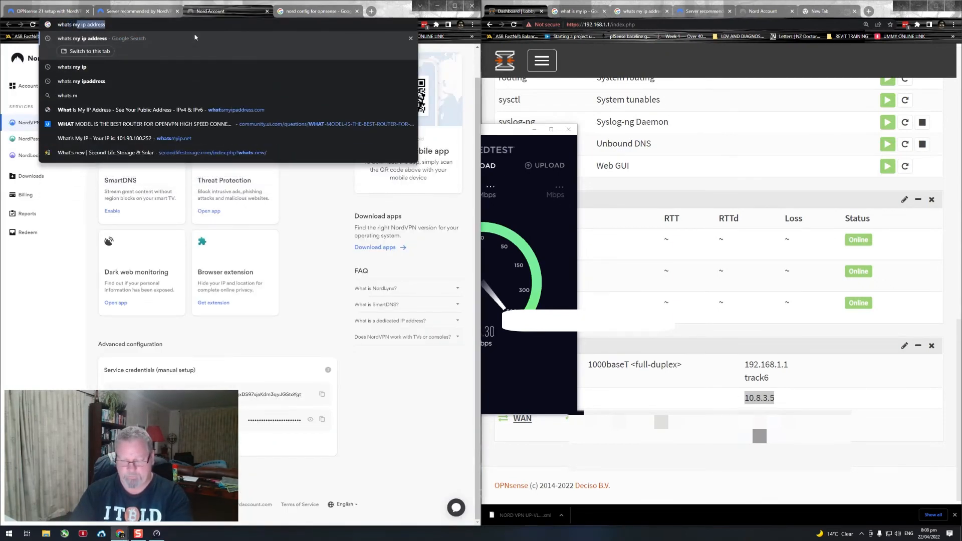
text(y ipaddress)
key(Return)
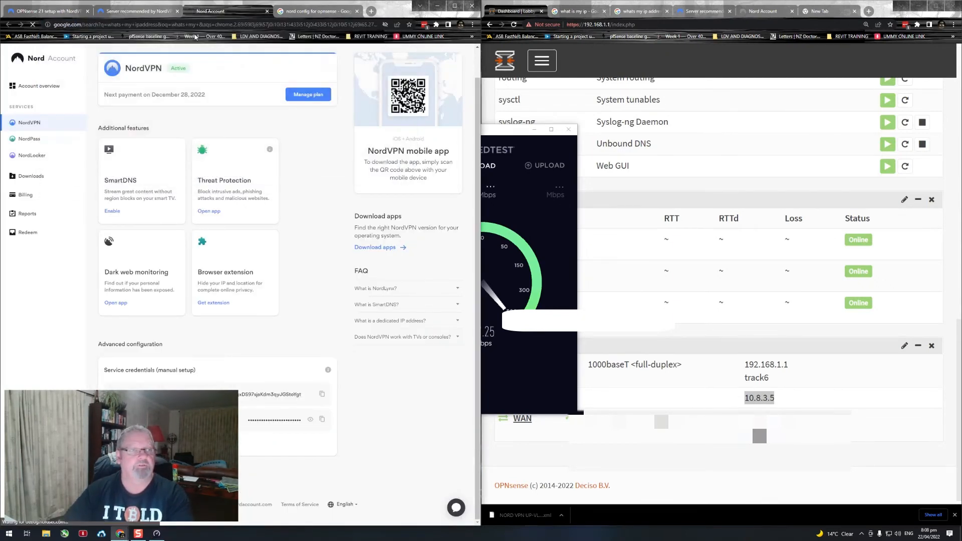
drag(99, 136, 58, 137)
Step: Review the speed test's download and upload results, and minimise the Speedtest window
click(504, 132)
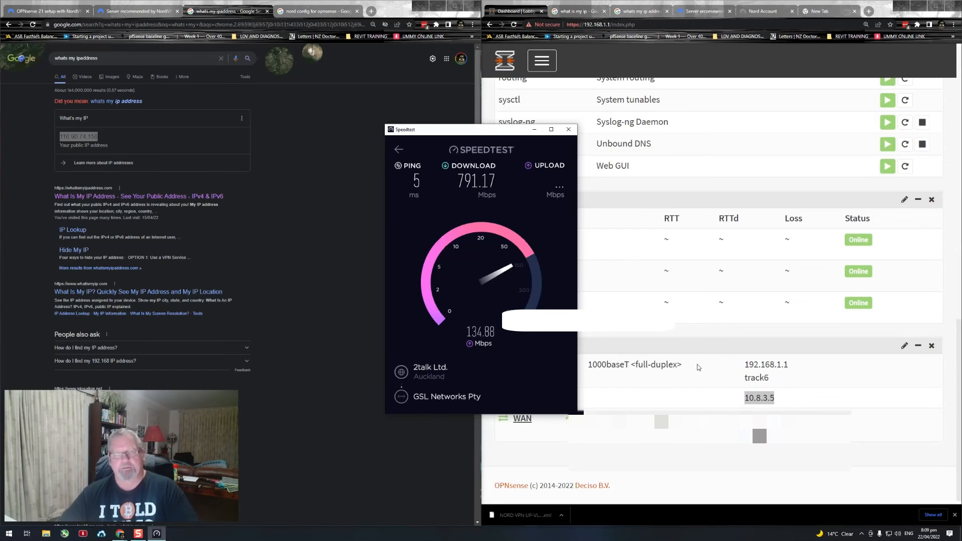
scroll(702, 363, up, 15)
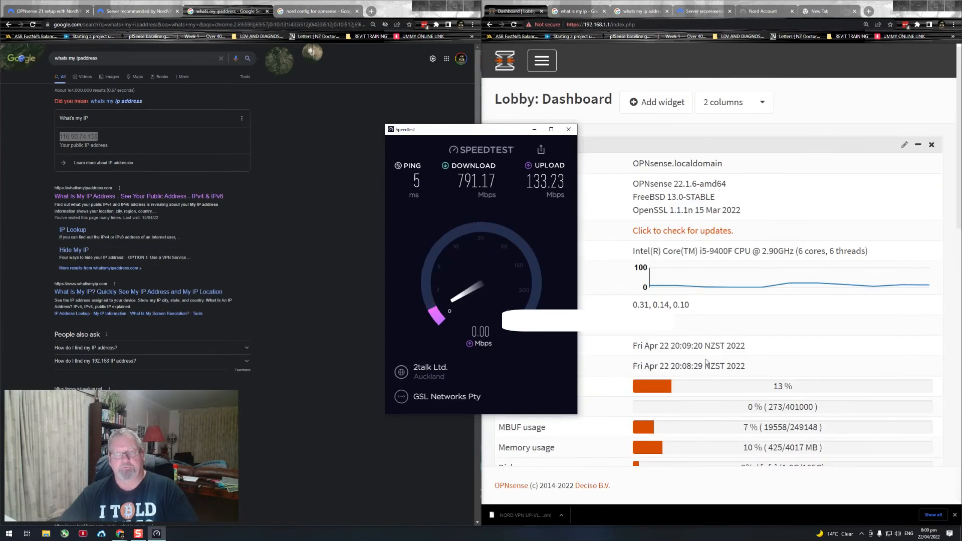
click(534, 130)
Step: Open the general system settings and save them again with their existing values
click(538, 69)
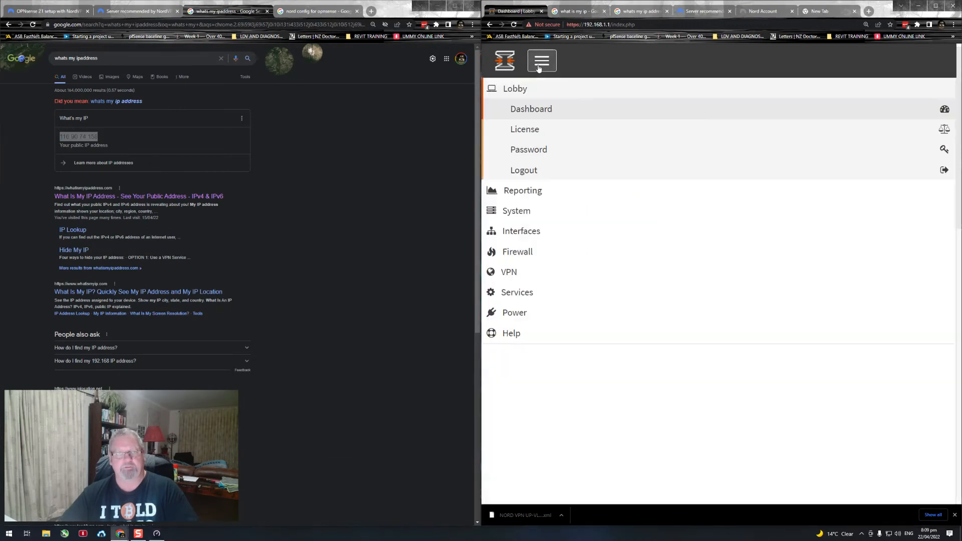
click(515, 209)
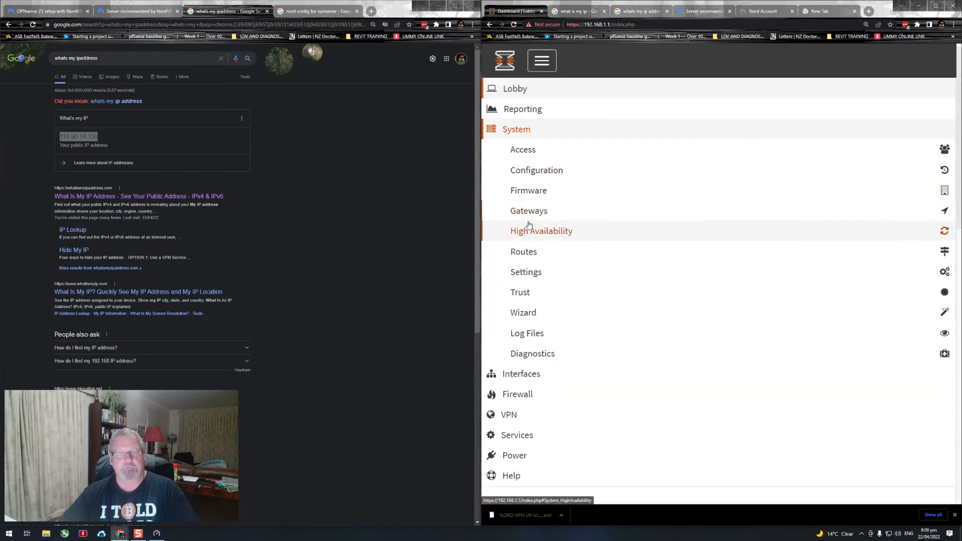
click(525, 272)
click(528, 334)
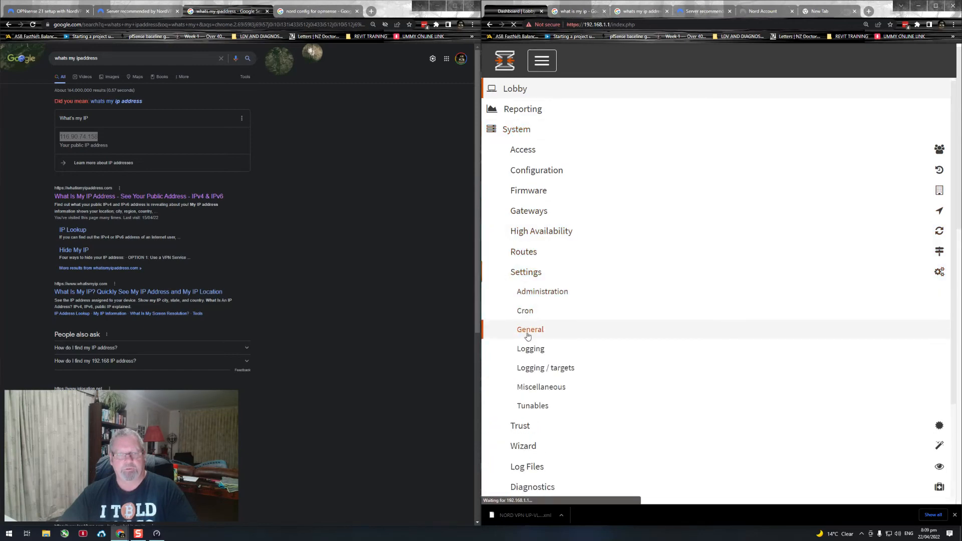
scroll(636, 327, down, 15)
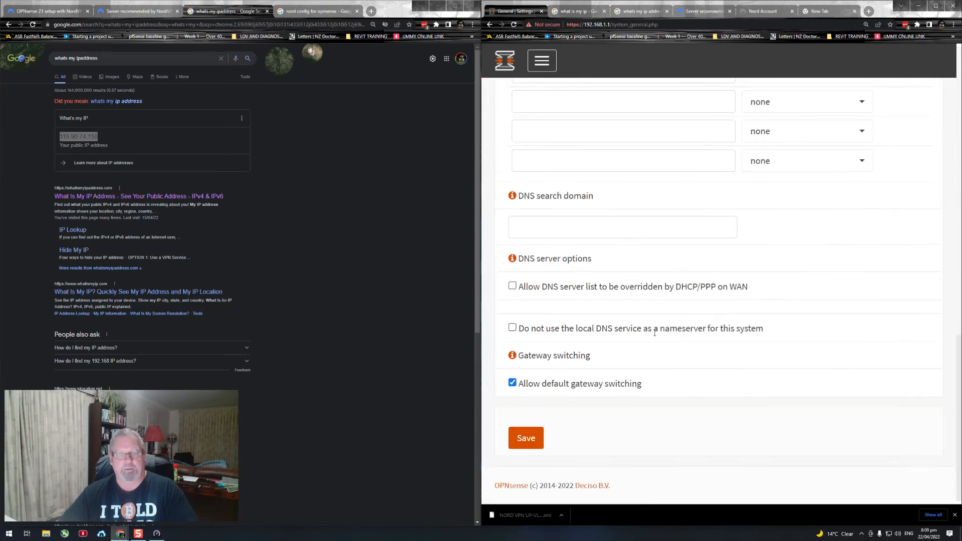
click(532, 435)
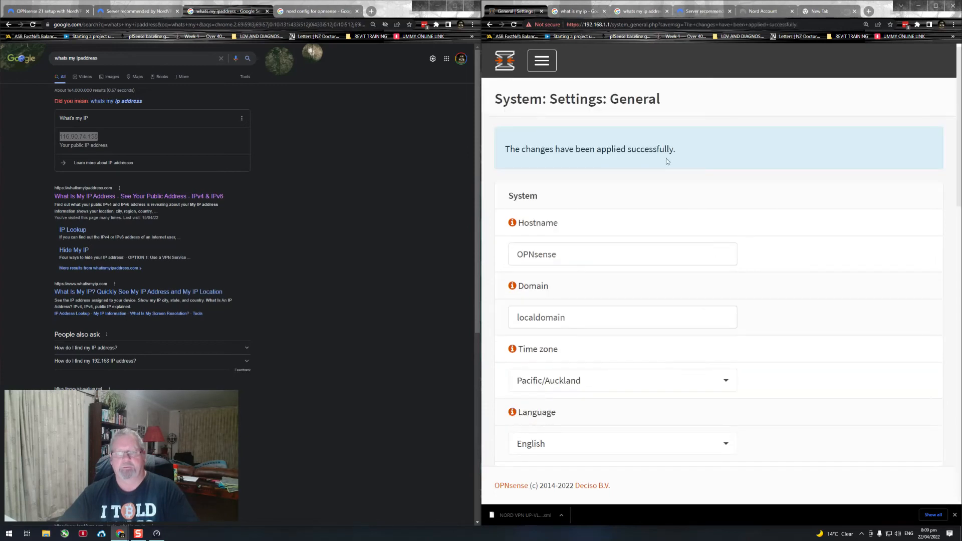
Step: Go back to the Lobby dashboard and recheck the gateways and the NordVPN interface's IP address
click(504, 61)
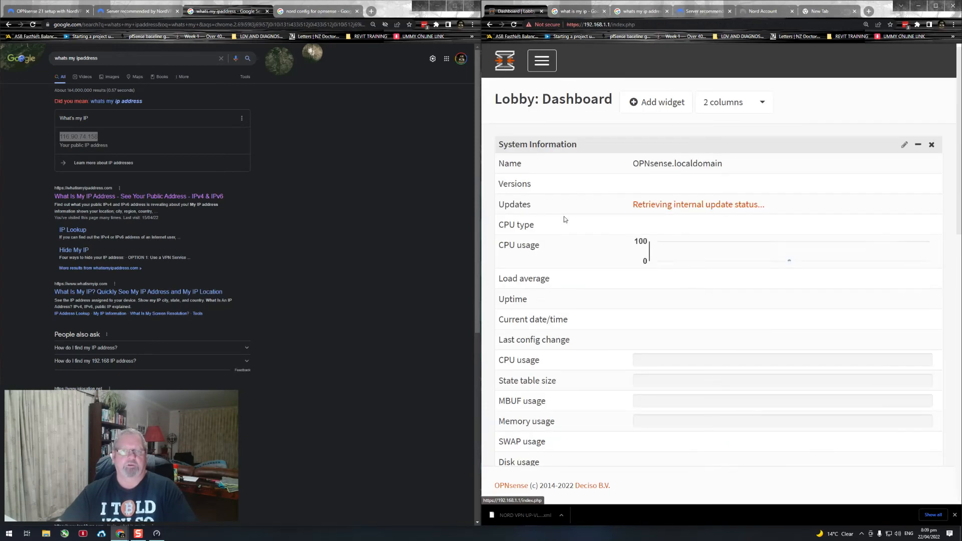
scroll(729, 296, down, 7)
scroll(728, 296, down, 5)
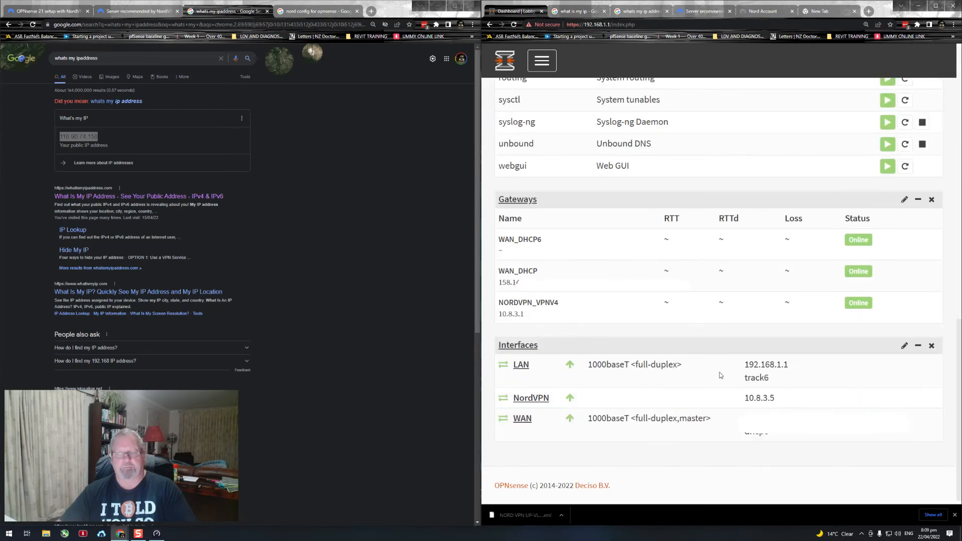
drag(779, 396, 748, 402)
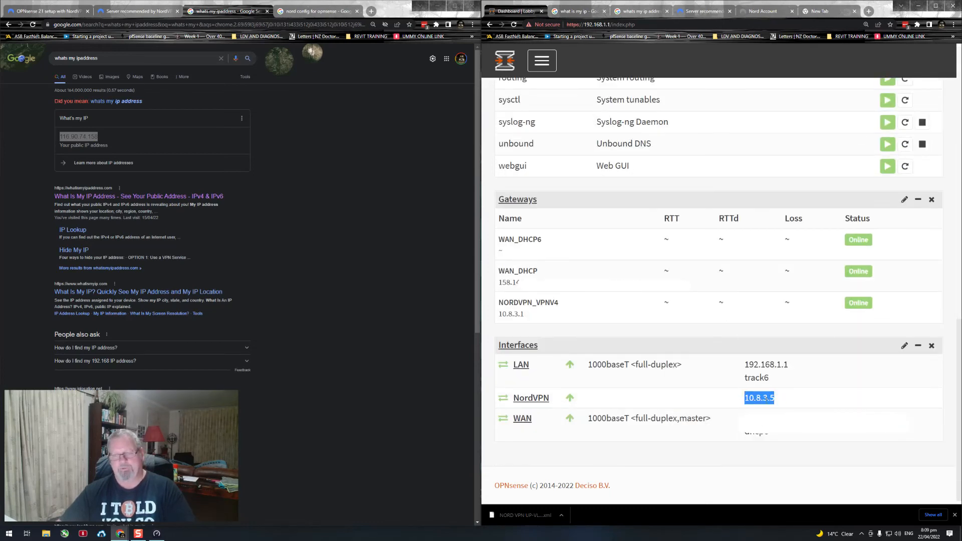
Step: Open the OpenVPN clients list to view the NordVPN_NZ client entry
click(537, 66)
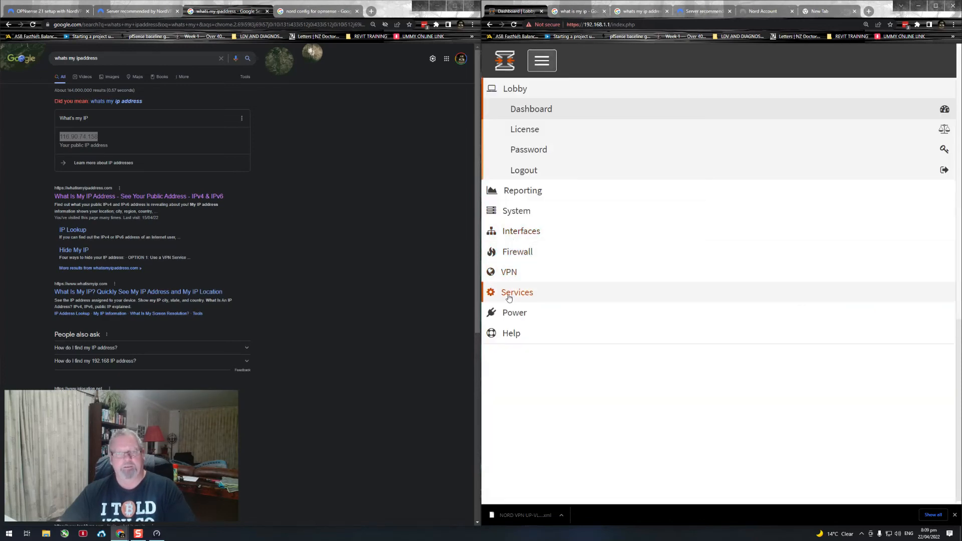
click(508, 272)
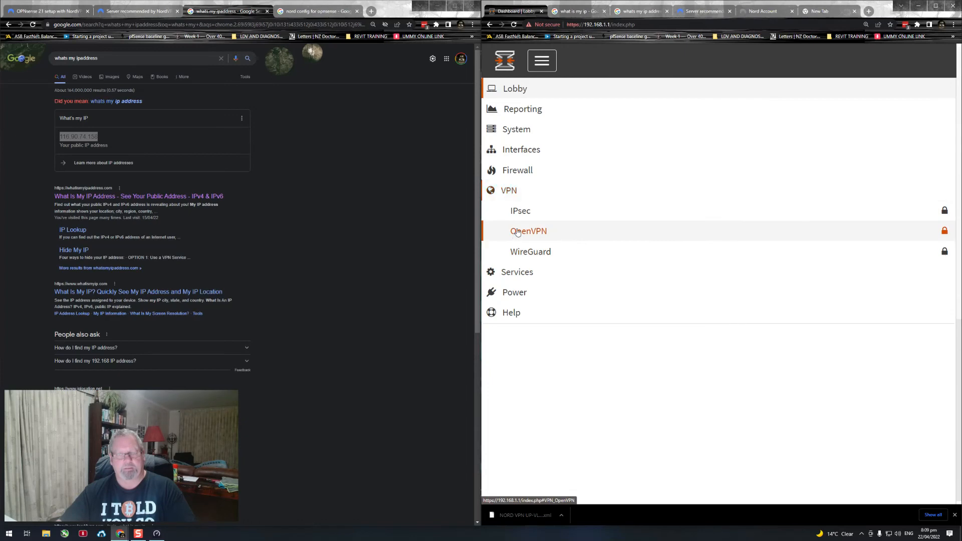
click(526, 231)
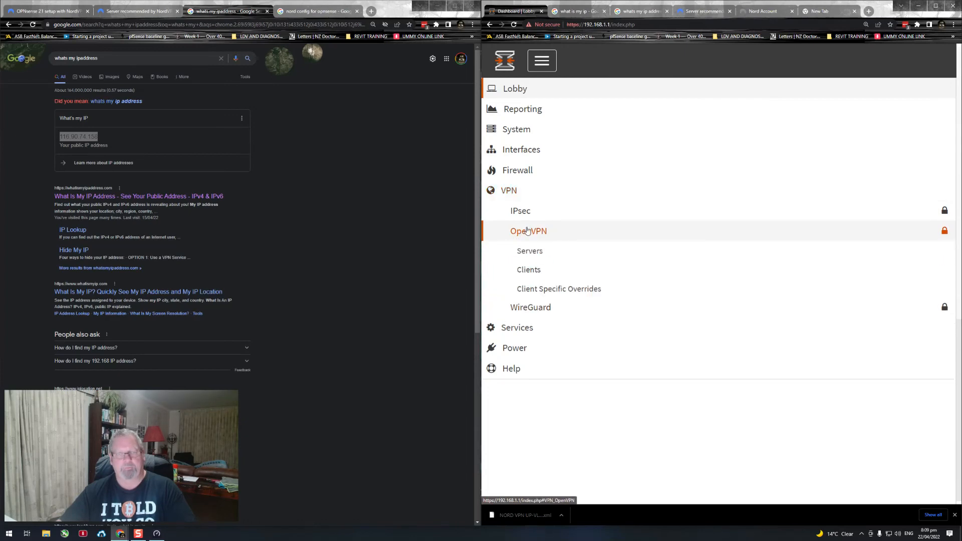
click(528, 271)
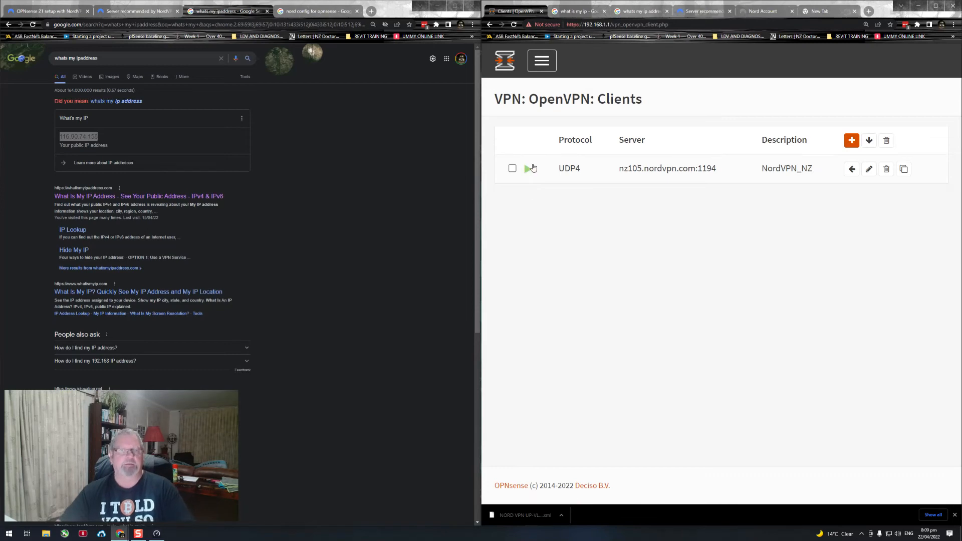
Step: Return to the Lobby dashboard and check the gateways' status and the NordVPN interface's IP address
click(542, 67)
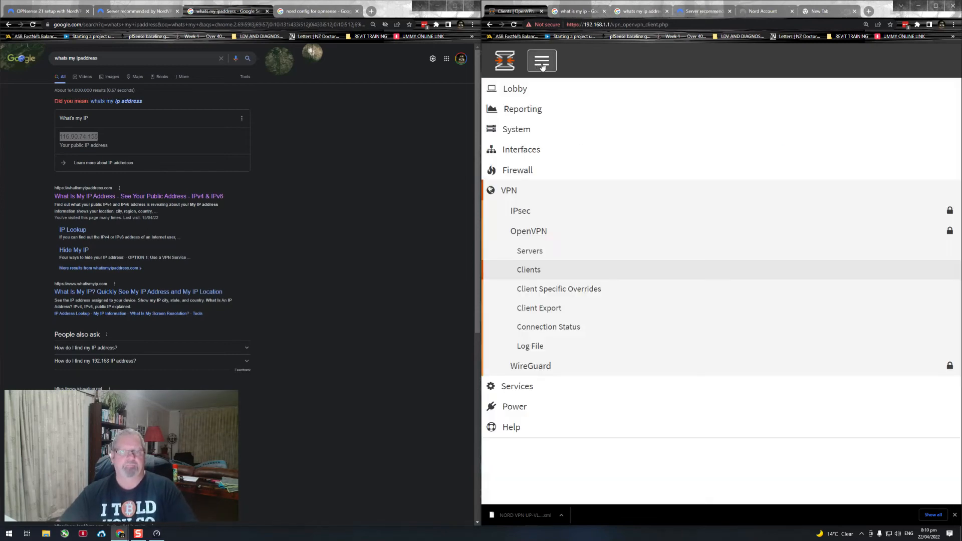
click(508, 62)
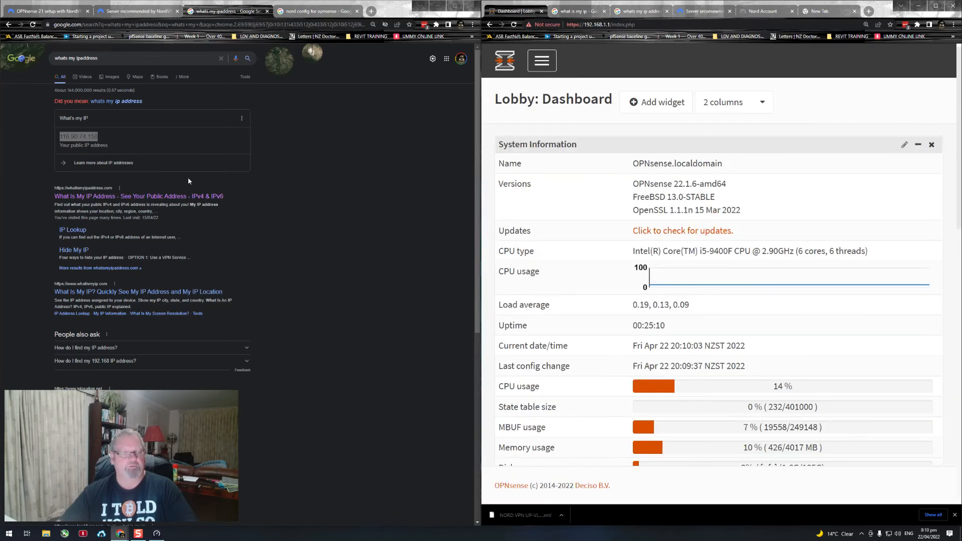
click(317, 215)
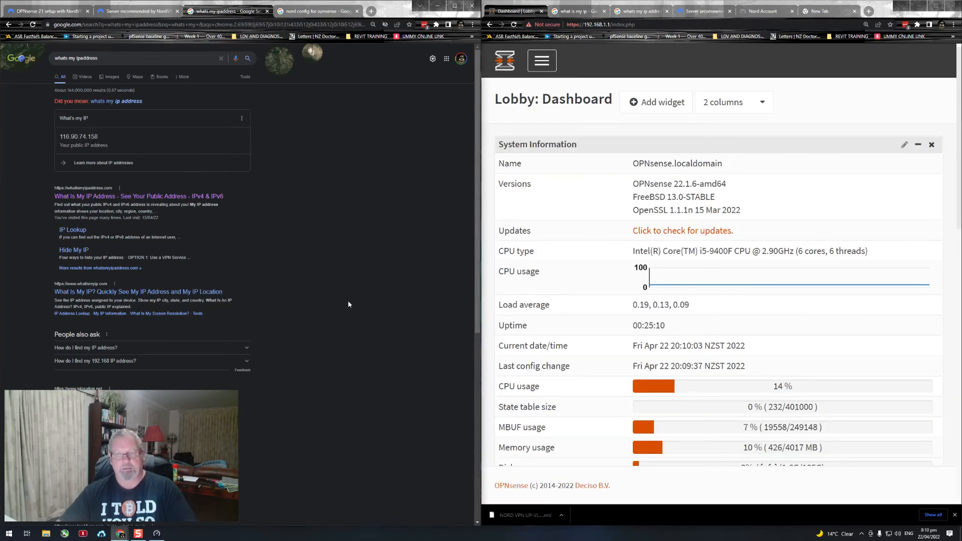
scroll(593, 326, down, 4)
scroll(606, 323, down, 3)
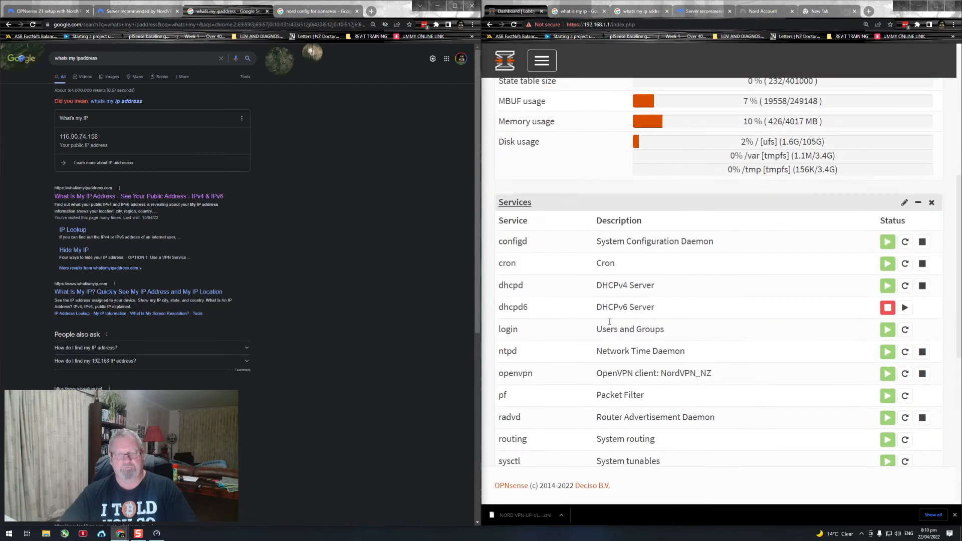
scroll(613, 308, down, 3)
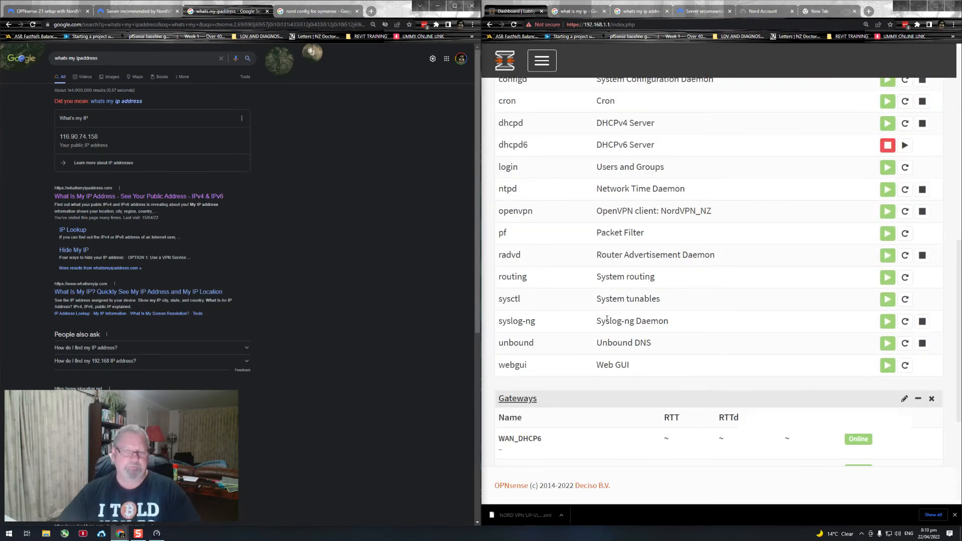
scroll(610, 275, down, 4)
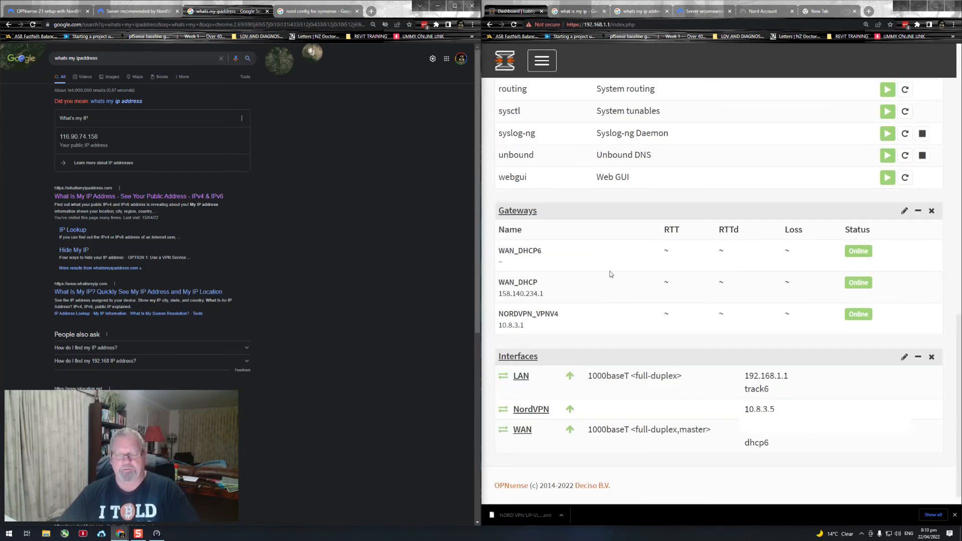
scroll(609, 273, up, 3)
scroll(610, 273, down, 4)
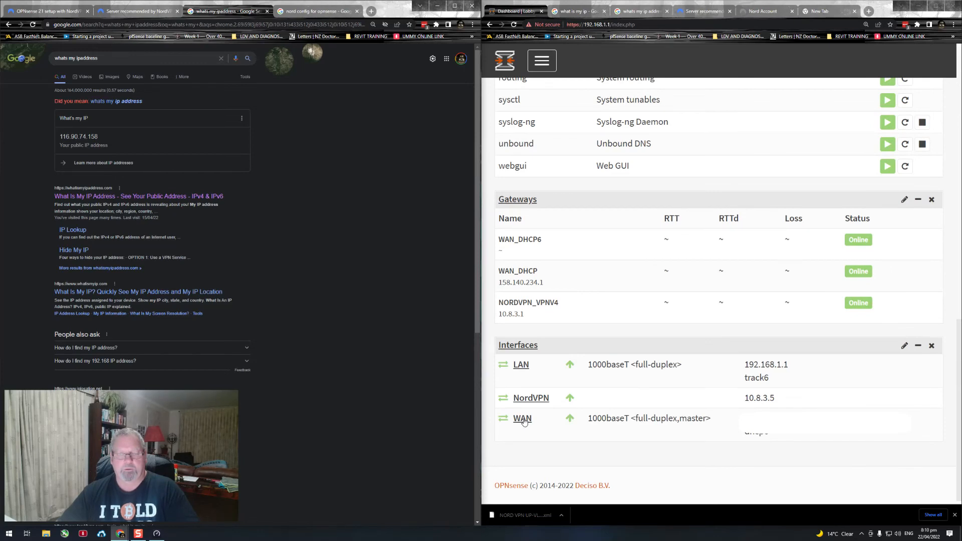
Step: Disable the NordVPN interface, save its configuration and apply the changes, repeating the save and apply once
click(534, 398)
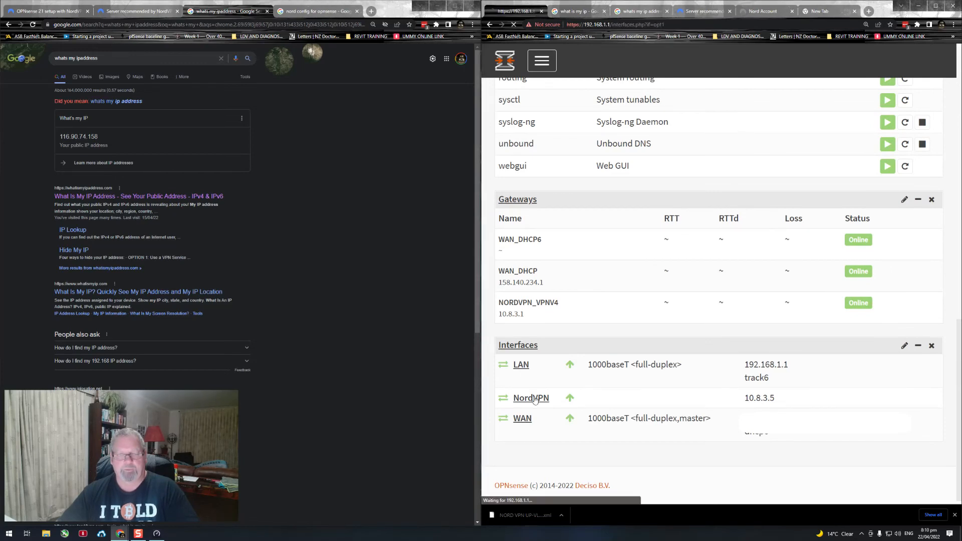
click(512, 194)
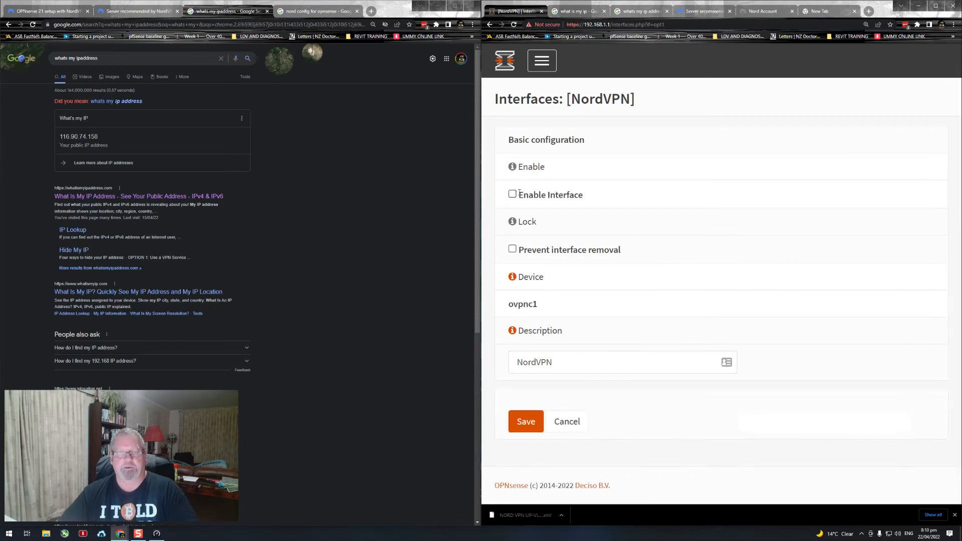
click(526, 422)
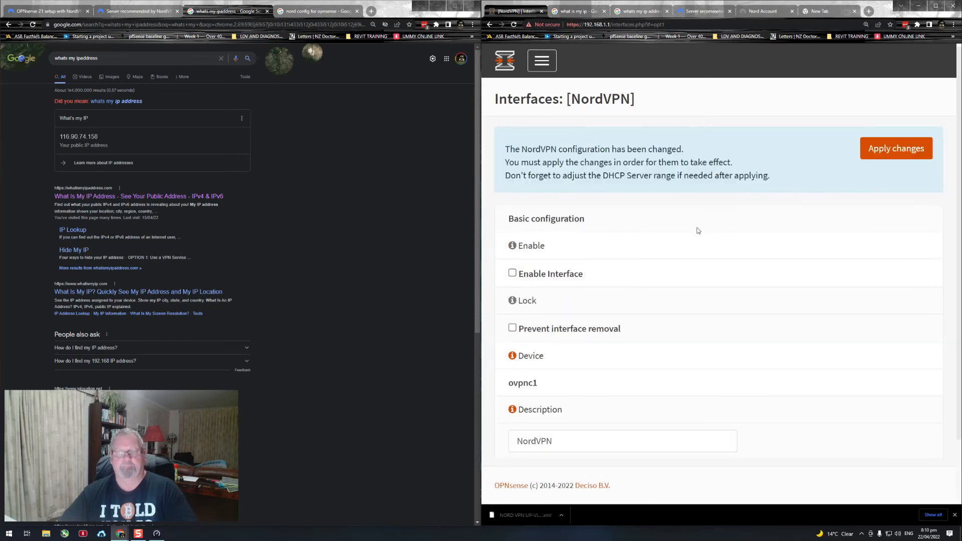
click(876, 149)
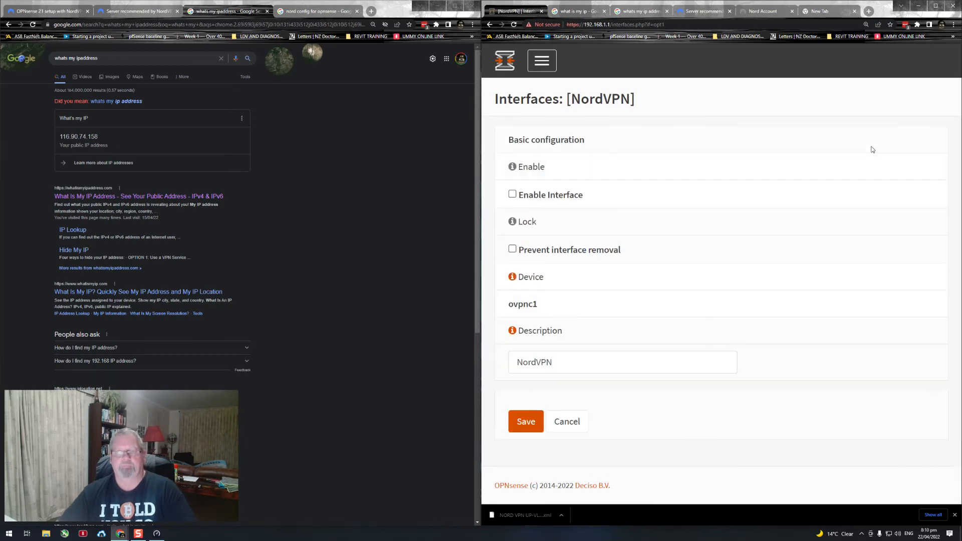
click(523, 421)
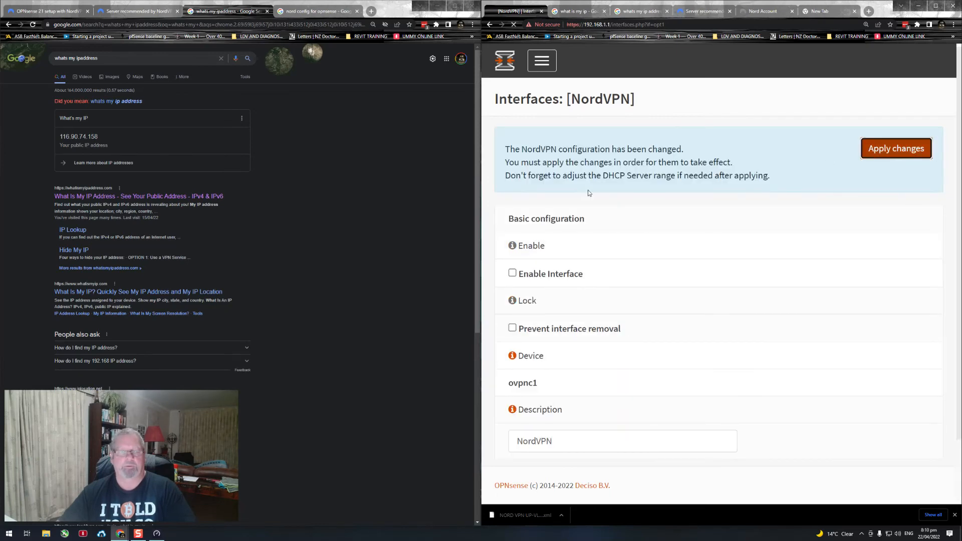
click(866, 153)
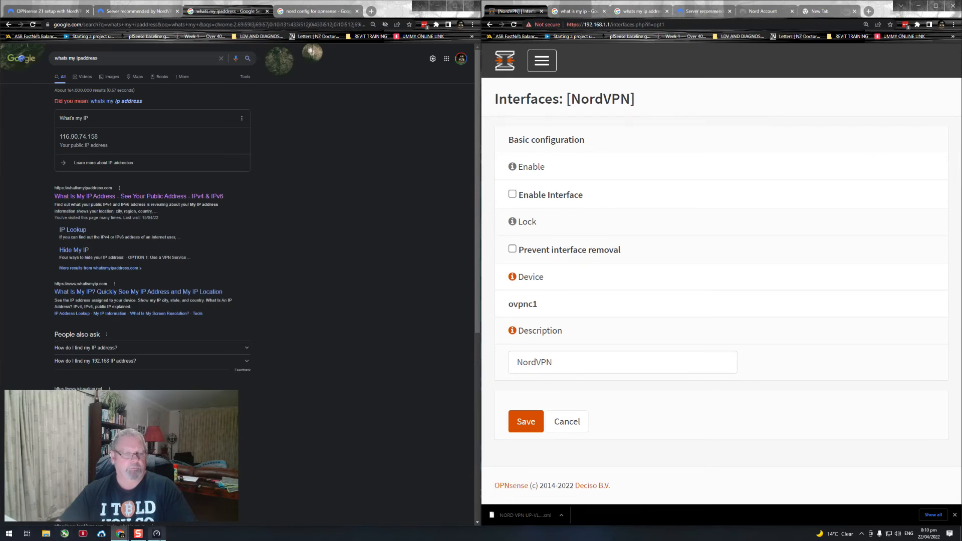
Step: Close and relaunch the Speedtest app, and start a new speed test with the NordVPN interface disabled
click(156, 534)
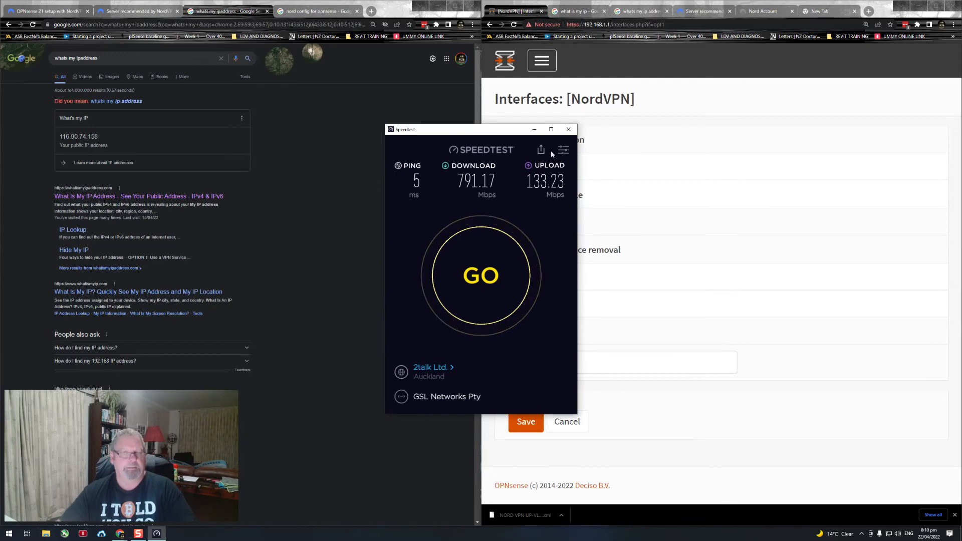
click(568, 129)
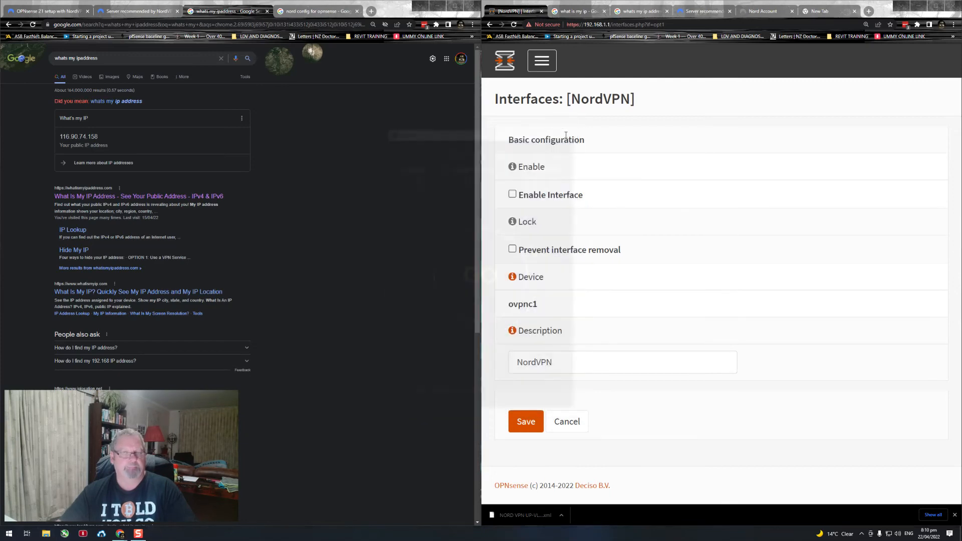
click(10, 534)
text(speed)
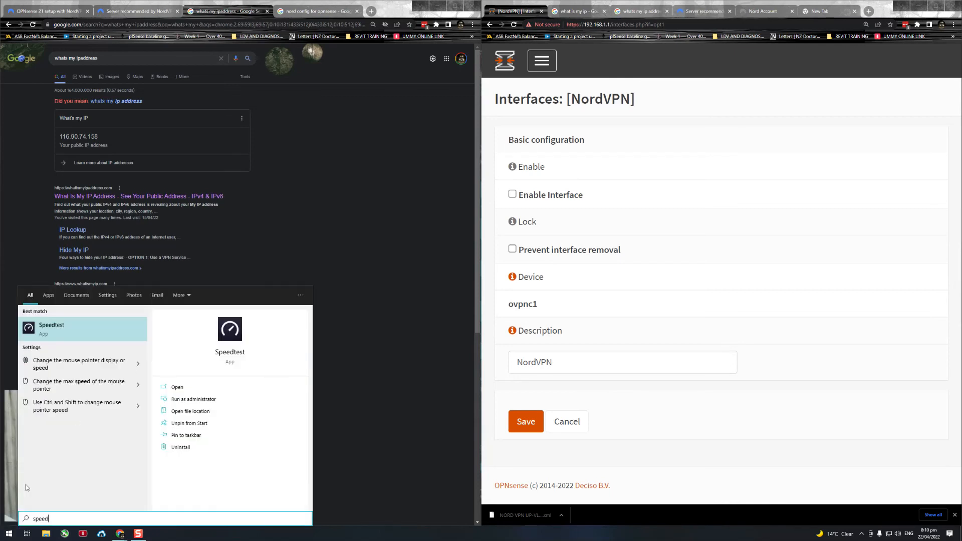
key(Return)
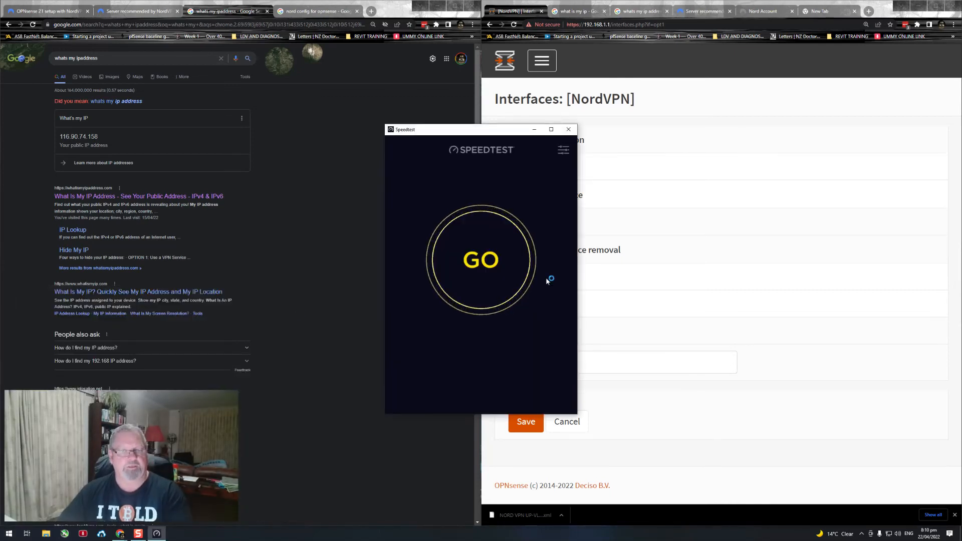
click(501, 289)
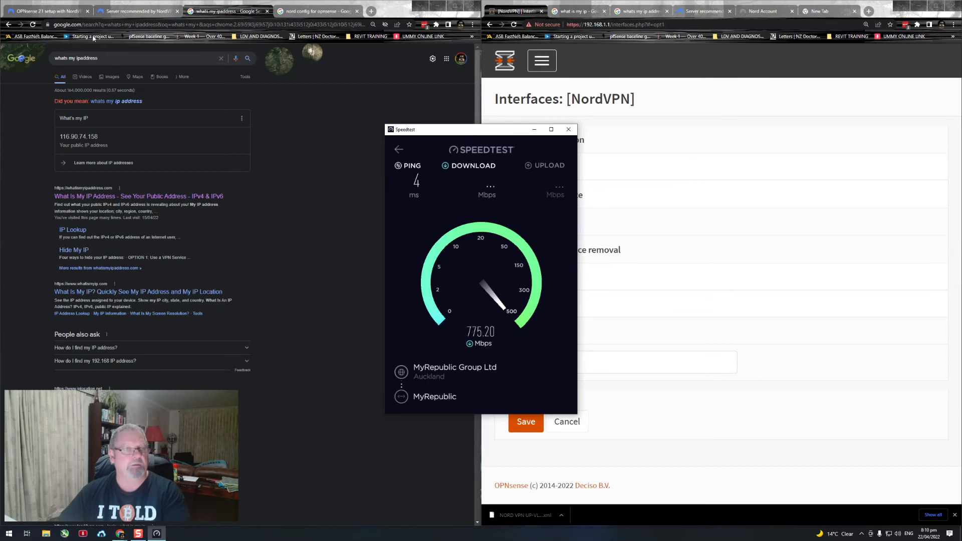
Step: Reload the Google "whats my ipaddress" search and check the public IP address
click(34, 25)
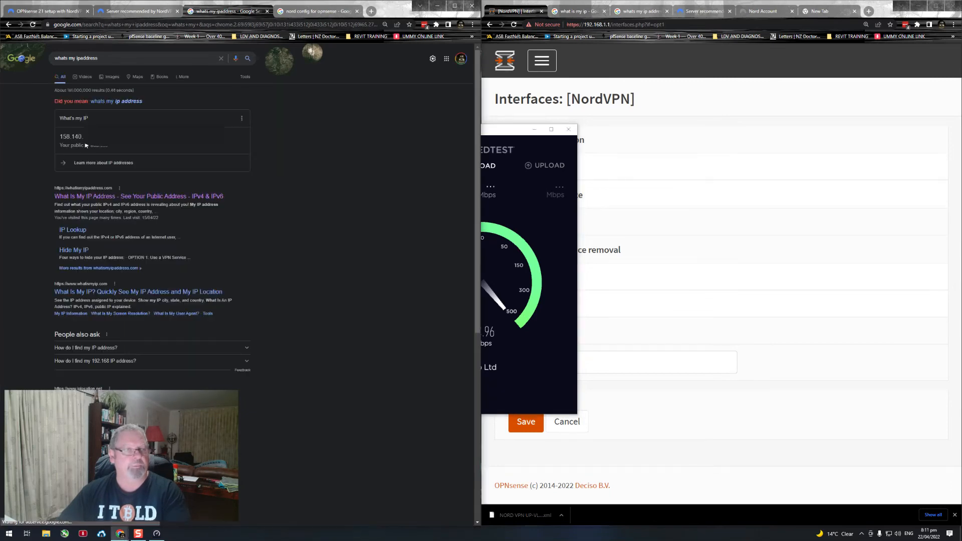
drag(84, 137, 60, 137)
click(138, 147)
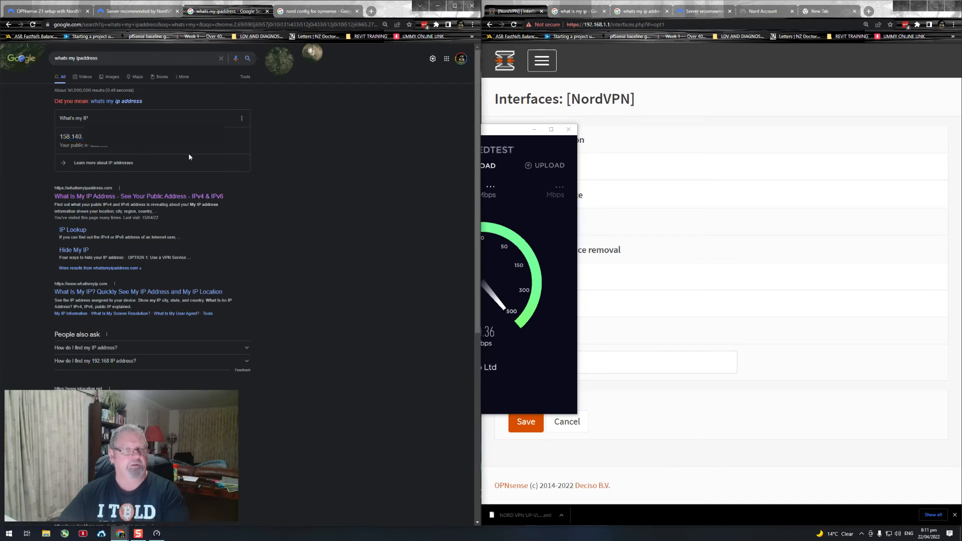
Step: Review the finished speed test's download and upload results, and minimise the Google search and Speedtest windows
click(503, 140)
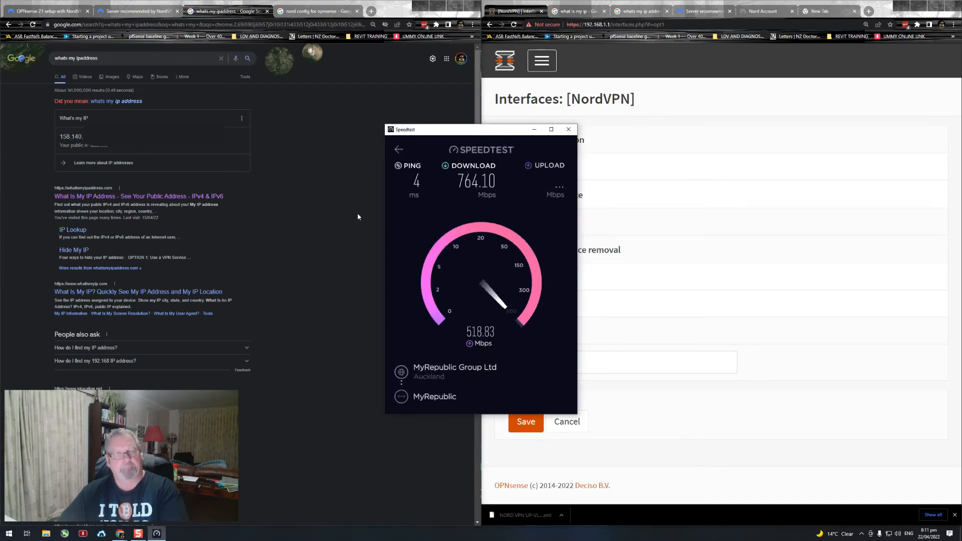
click(435, 6)
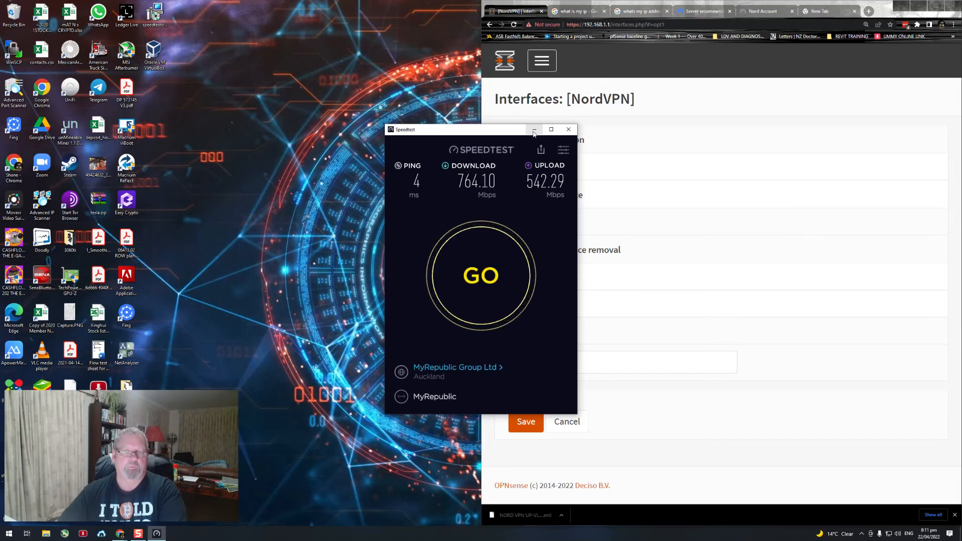
click(534, 130)
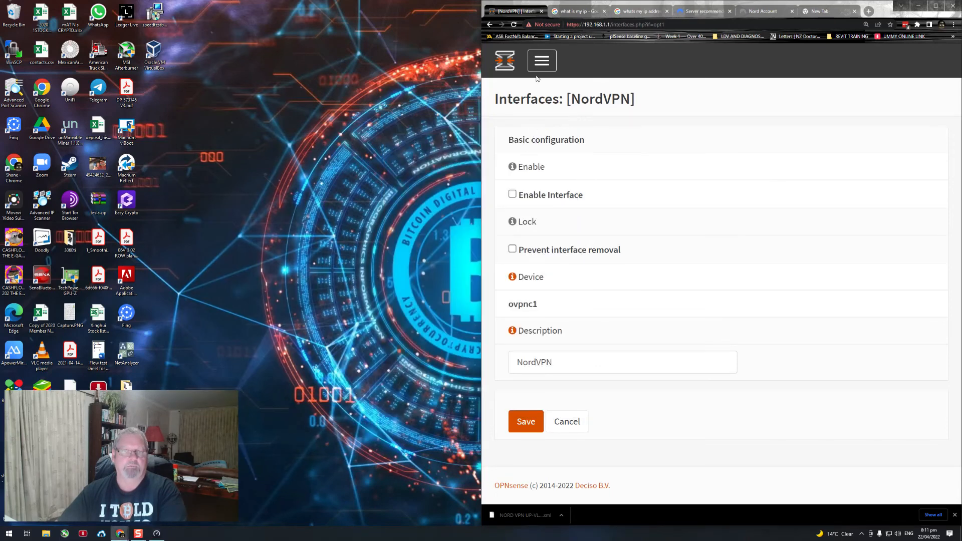
Step: Re-enable the NordVPN interface from the Interfaces settings, save its configuration and apply the changes
click(548, 62)
click(544, 64)
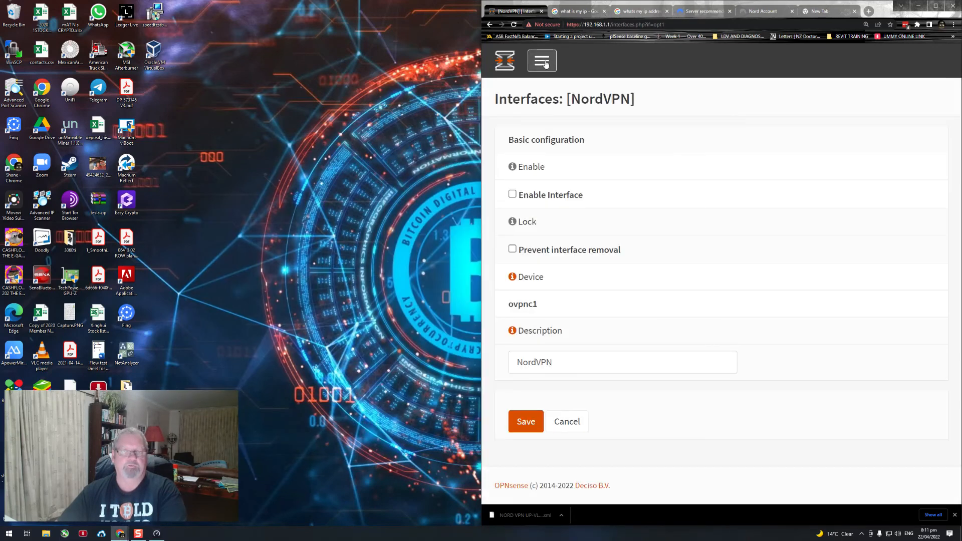
click(545, 64)
click(511, 65)
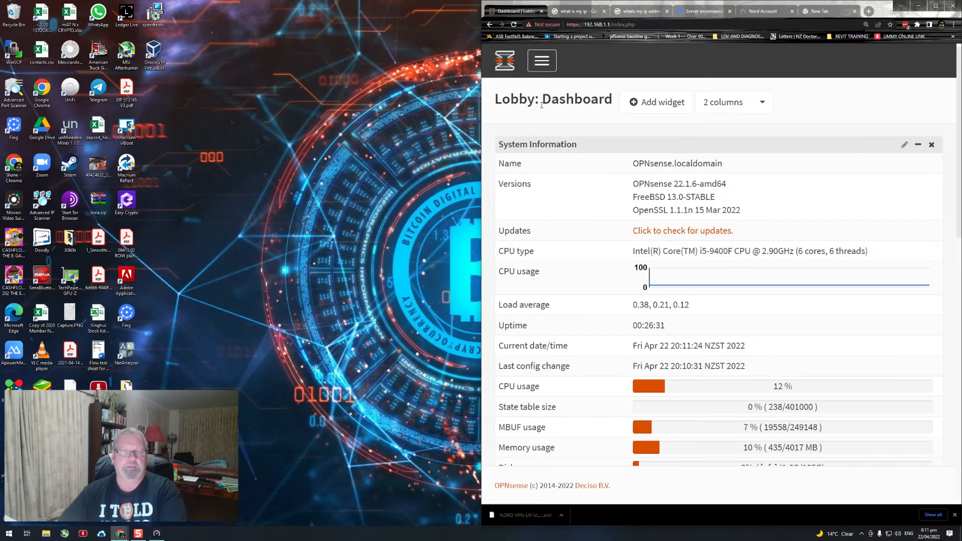
click(541, 70)
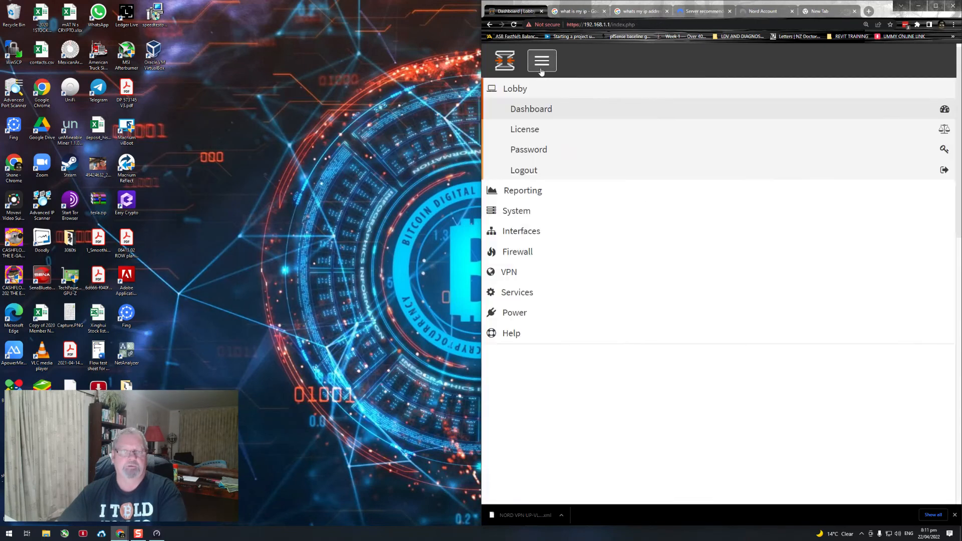
click(518, 231)
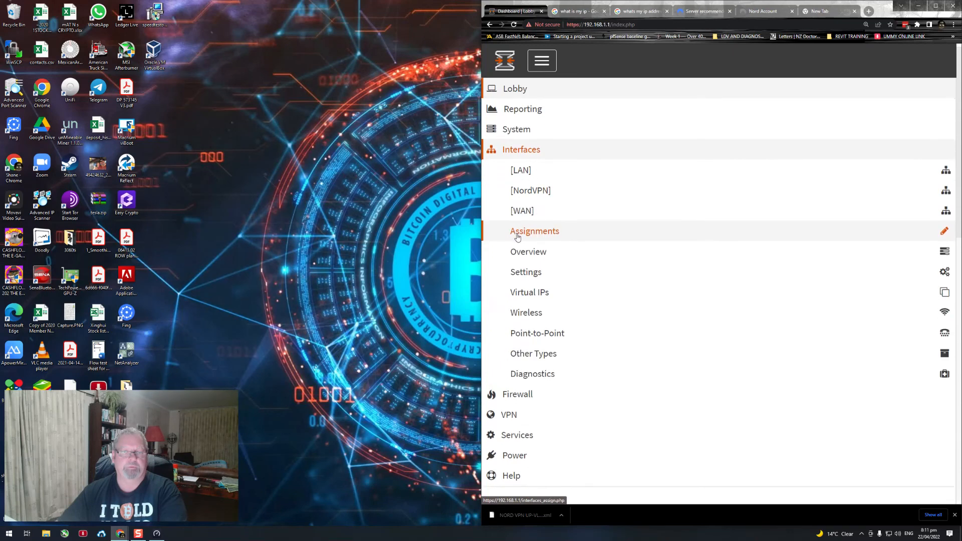
click(521, 192)
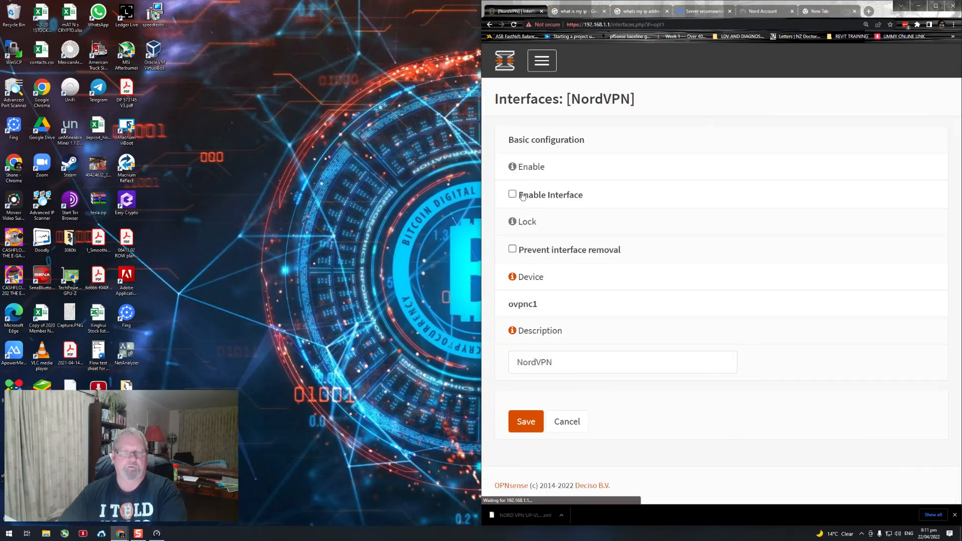
click(513, 194)
scroll(539, 352, down, 10)
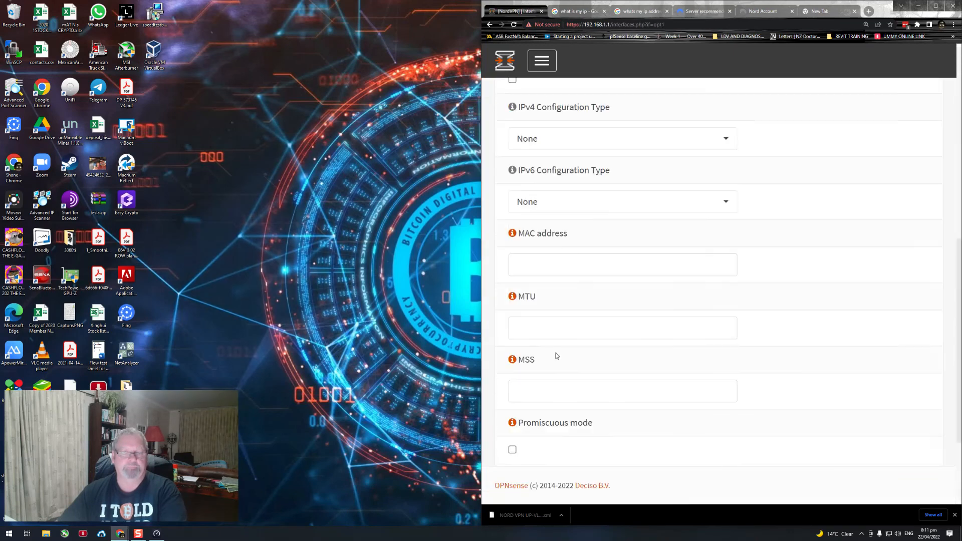
click(526, 428)
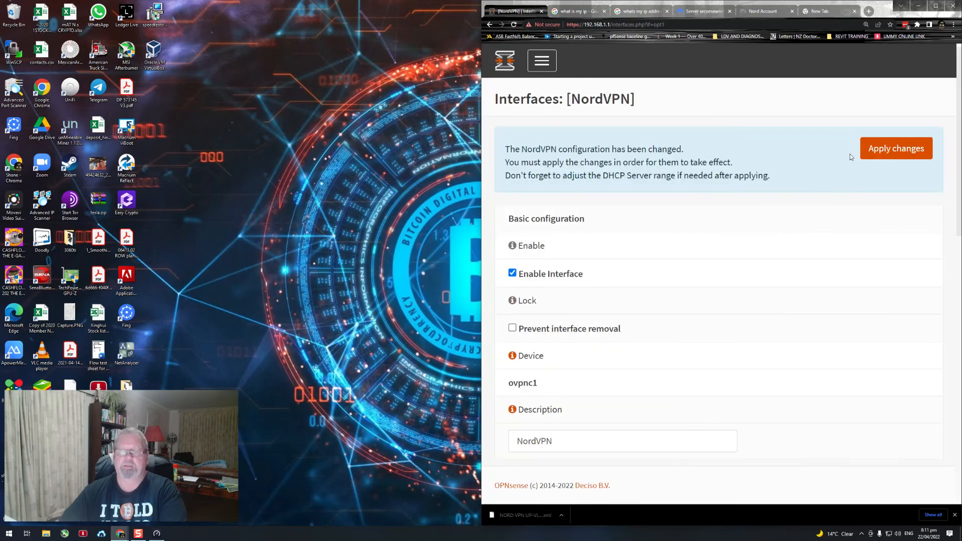
click(893, 149)
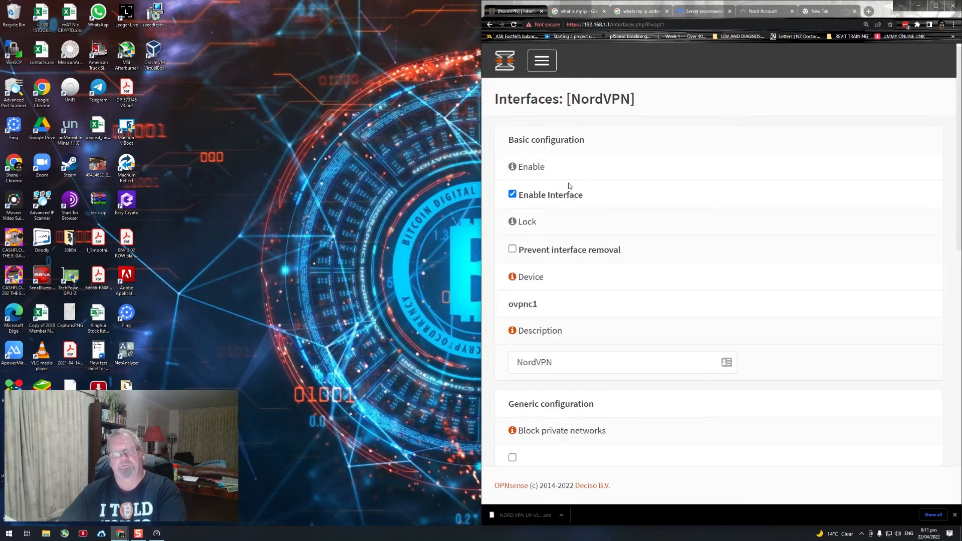
Step: Check the NordVPN gateway and interface address on the Lobby dashboard after re-enabling the interface
click(509, 68)
scroll(565, 211, down, 12)
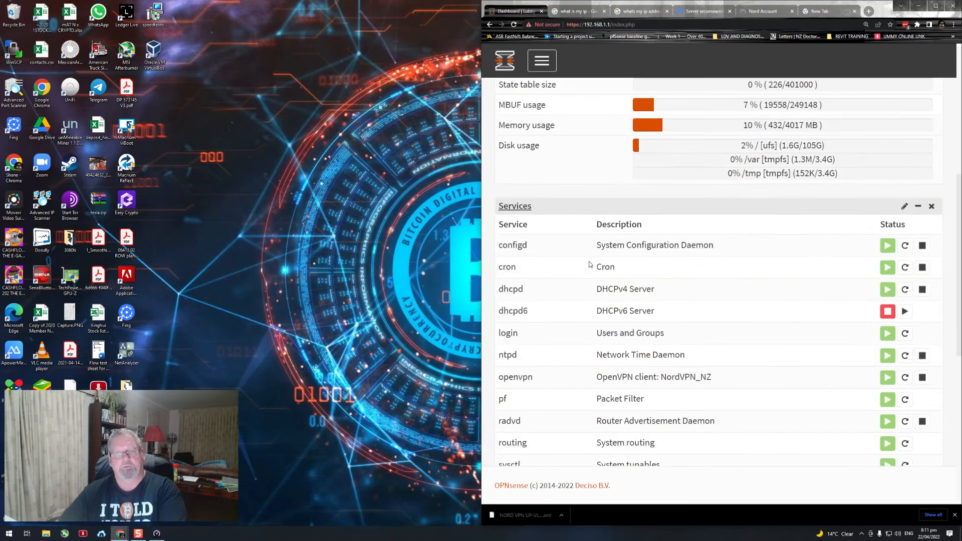
scroll(615, 289, down, 3)
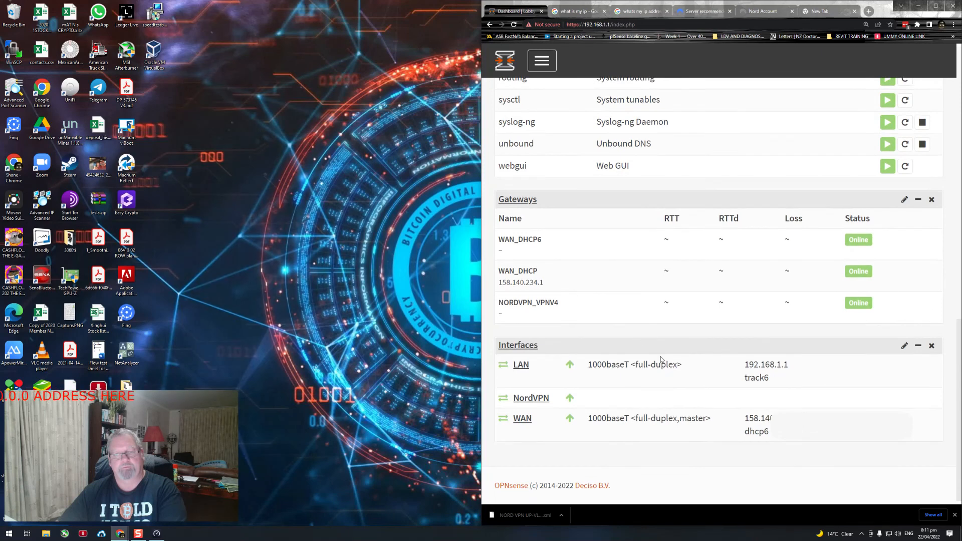
Step: Restart the NordVPN_NZ OpenVPN client by disabling it and enabling it again in the OpenVPN clients list
click(541, 60)
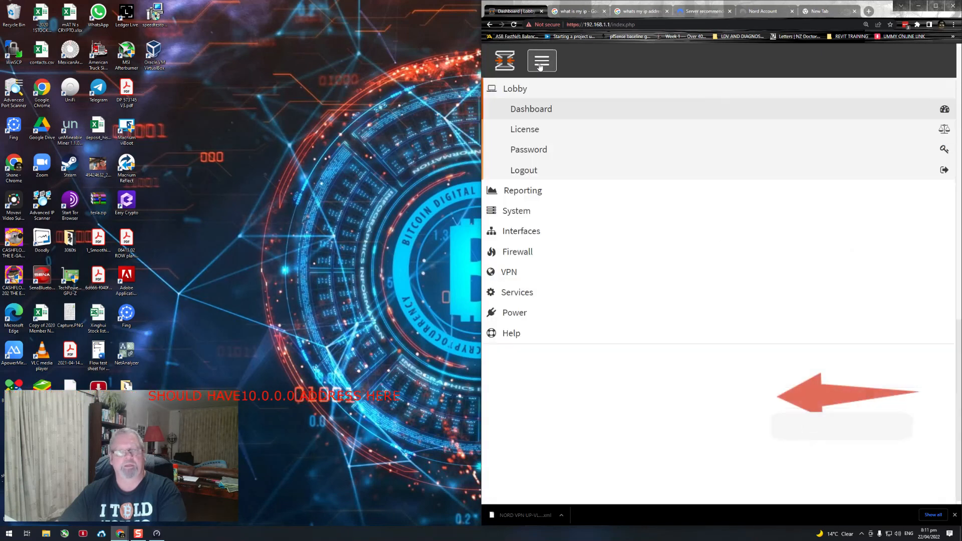
click(518, 273)
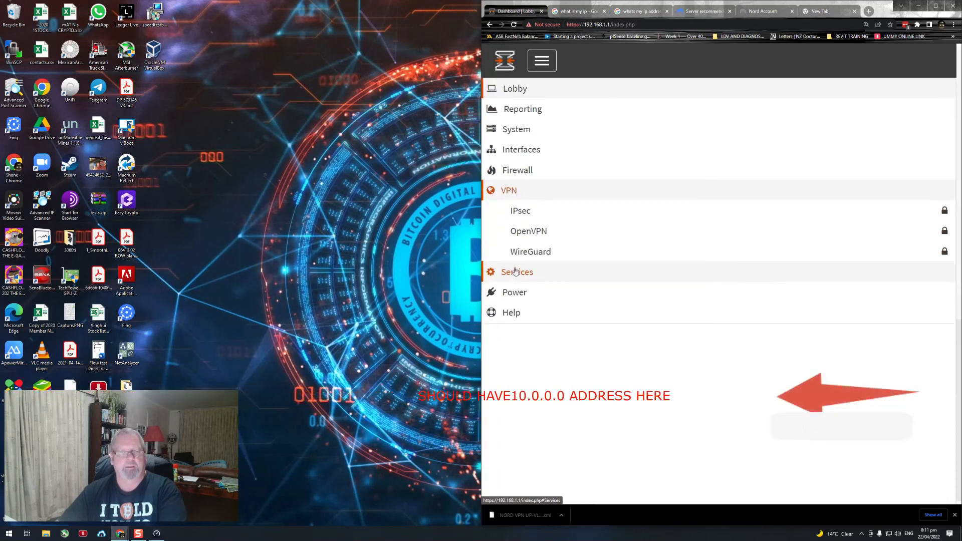
click(525, 235)
click(527, 270)
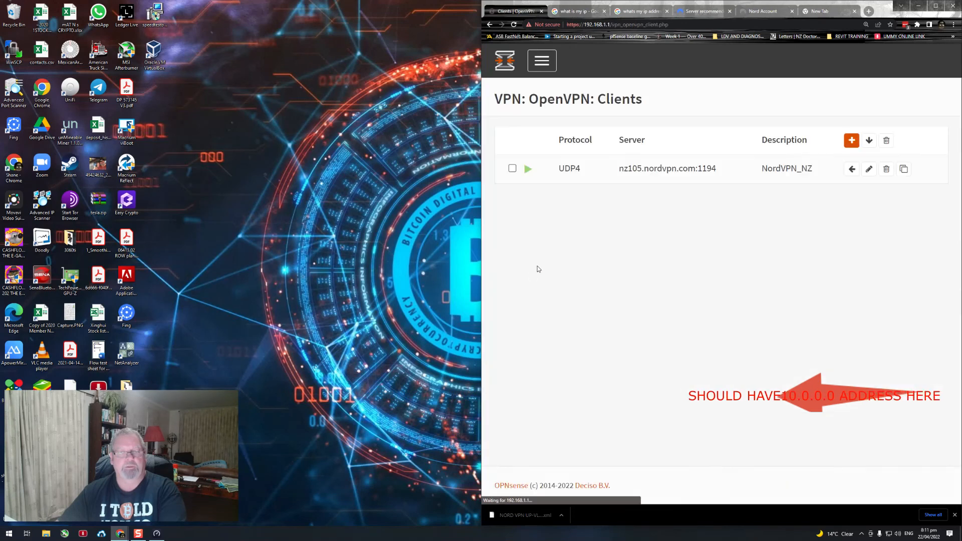
click(528, 169)
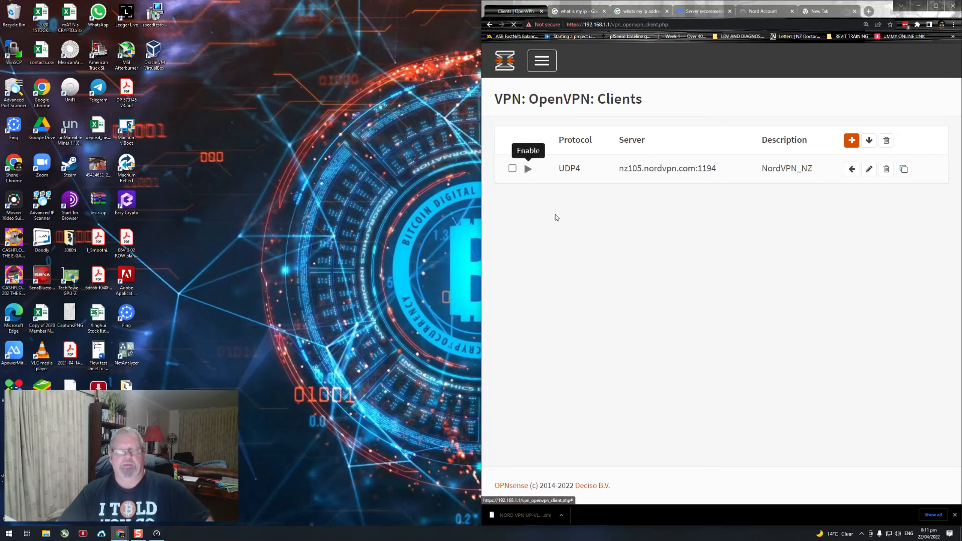
click(528, 168)
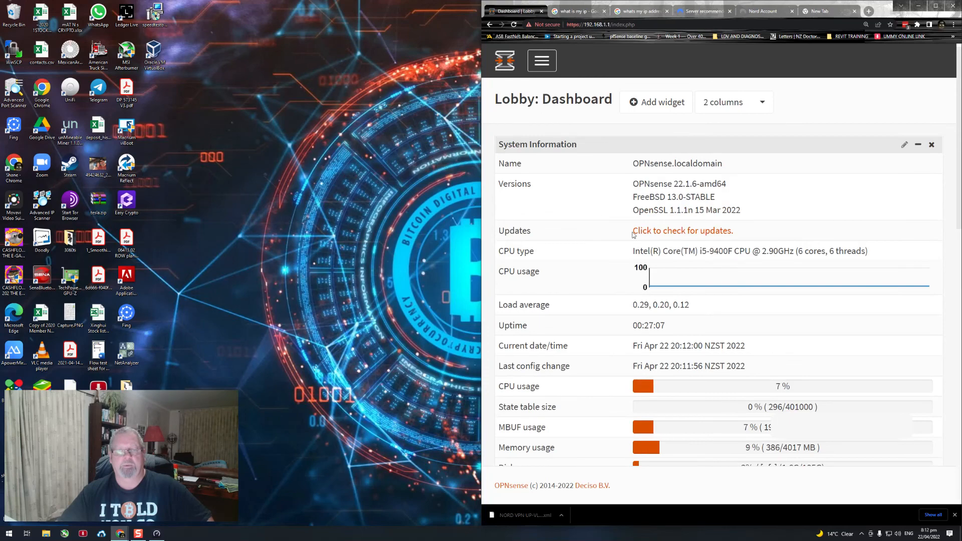
Step: Check the NordVPN gateway, interface address and OpenVPN service status on the Lobby dashboard after the client restart
scroll(636, 258, down, 5)
scroll(636, 258, down, 8)
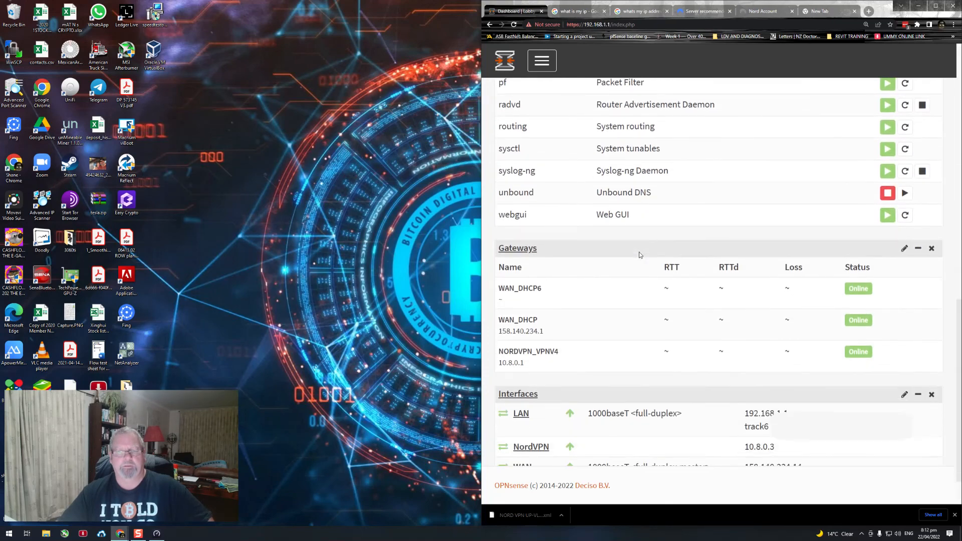
scroll(666, 313, up, 4)
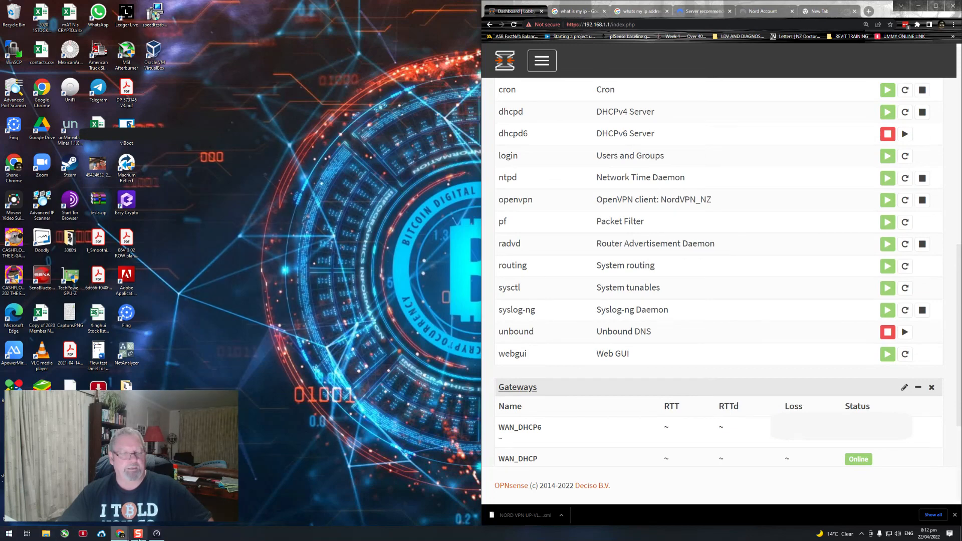
Step: Bring back the Google "whats my ipaddress" window and reload the search to check the public IP address over the VPN
mouse_move(125, 536)
mouse_move(130, 516)
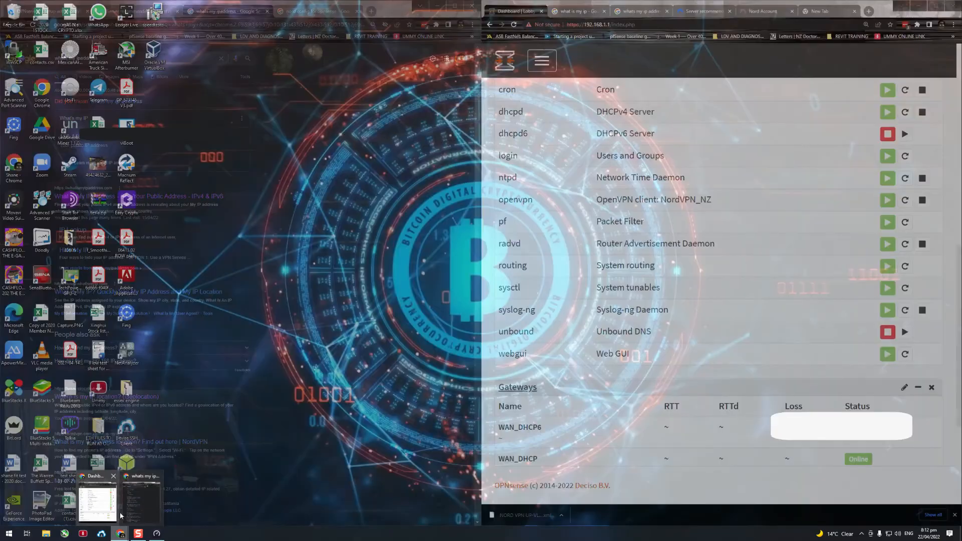
click(130, 513)
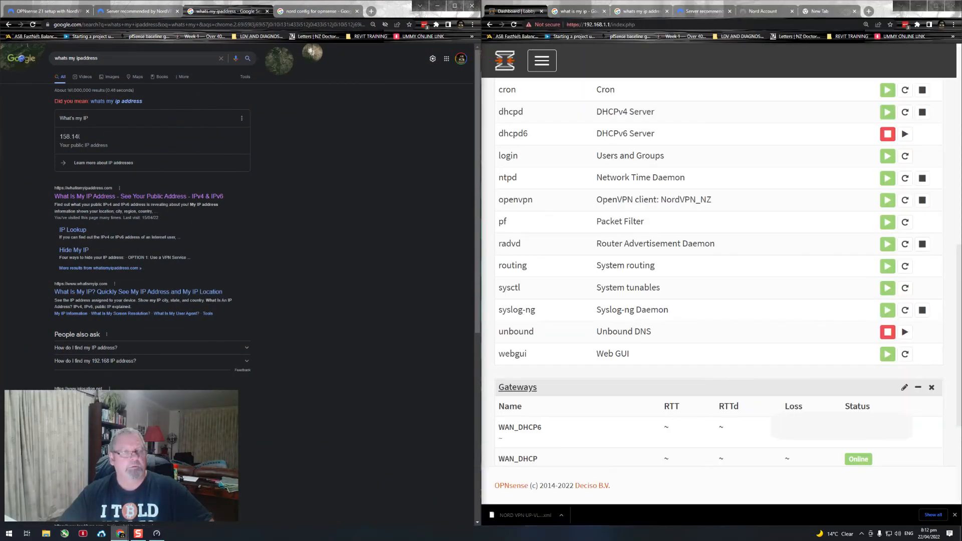
click(34, 25)
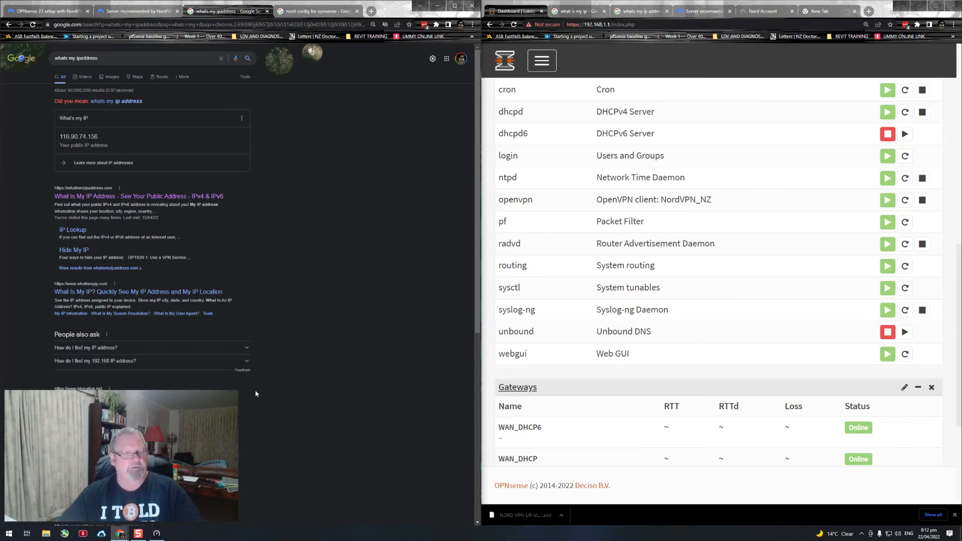
Step: Run a speed test in the Speedtest app and move its window off the OPNsense dashboard
click(157, 534)
click(503, 276)
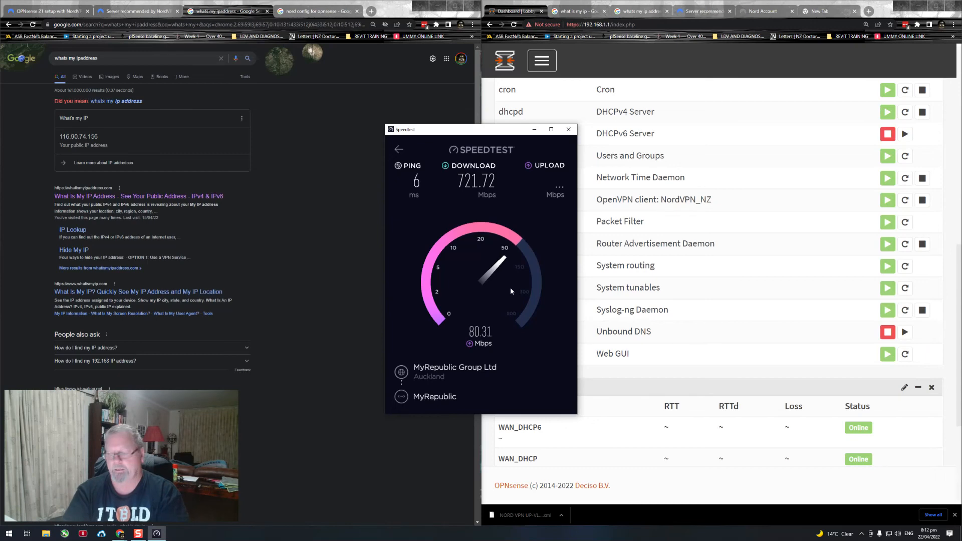
drag(479, 132, 358, 139)
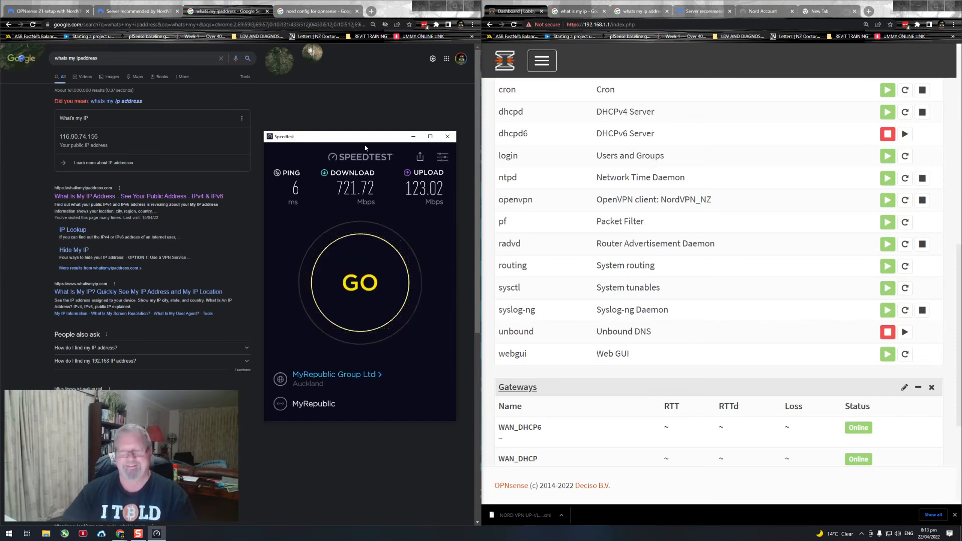
Step: Highlight the CPU type in the dashboard's System Information to review the router's processor
scroll(698, 226, up, 10)
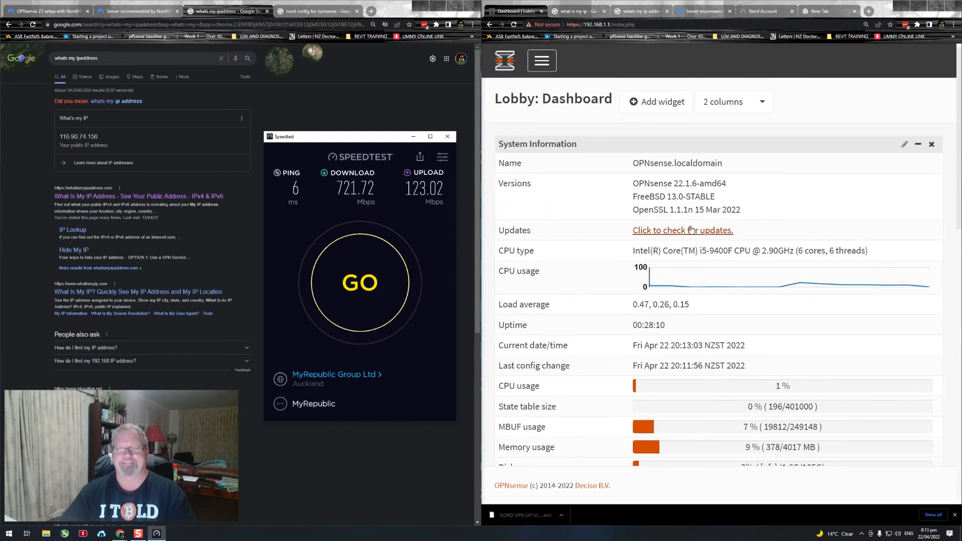
drag(632, 251, 872, 260)
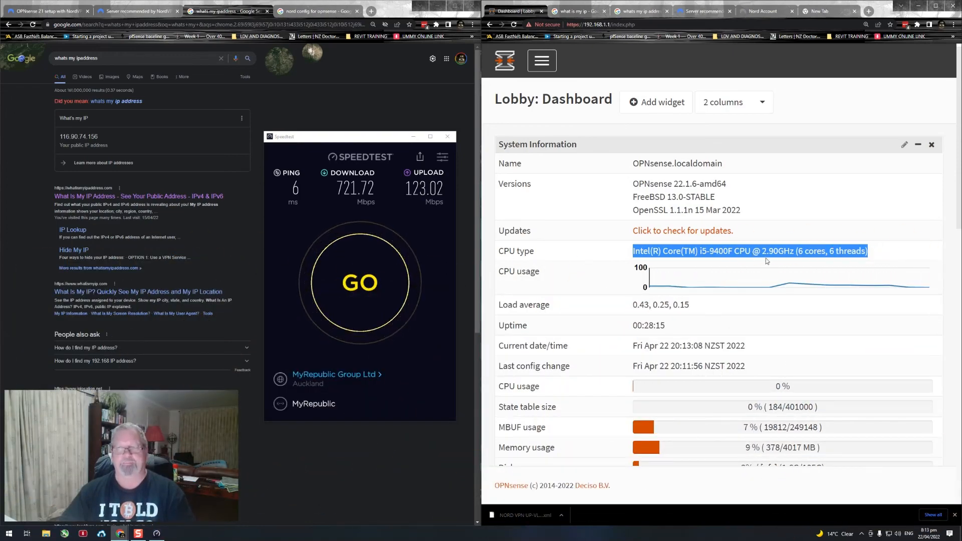
click(839, 250)
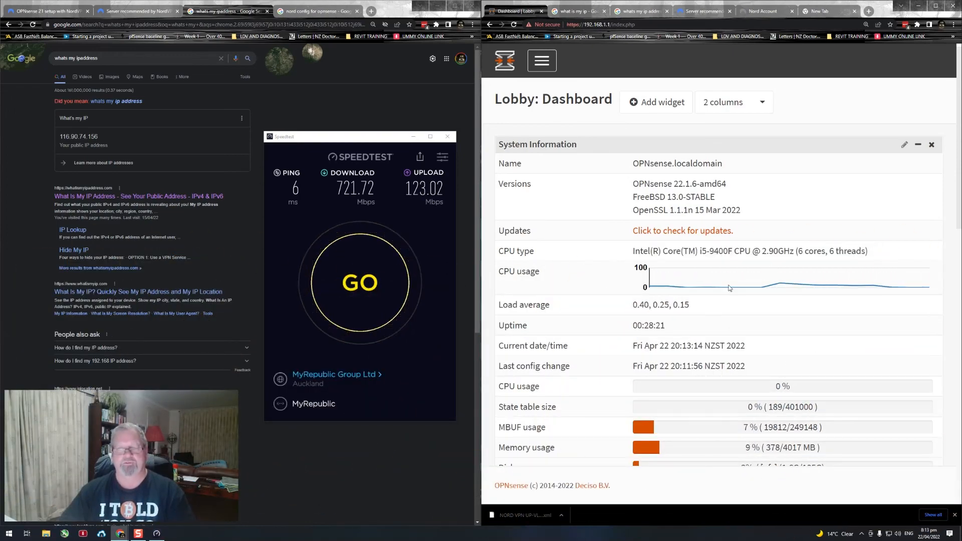
Step: Repeat the speed test with the dashboard's CPU usage in view, and look over the System Information and Services widgets
scroll(649, 331, down, 2)
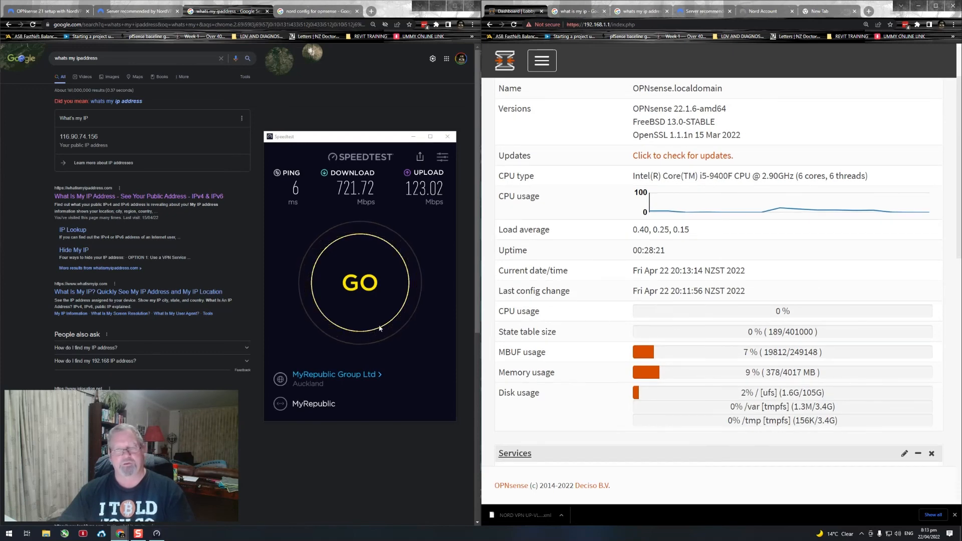
click(358, 289)
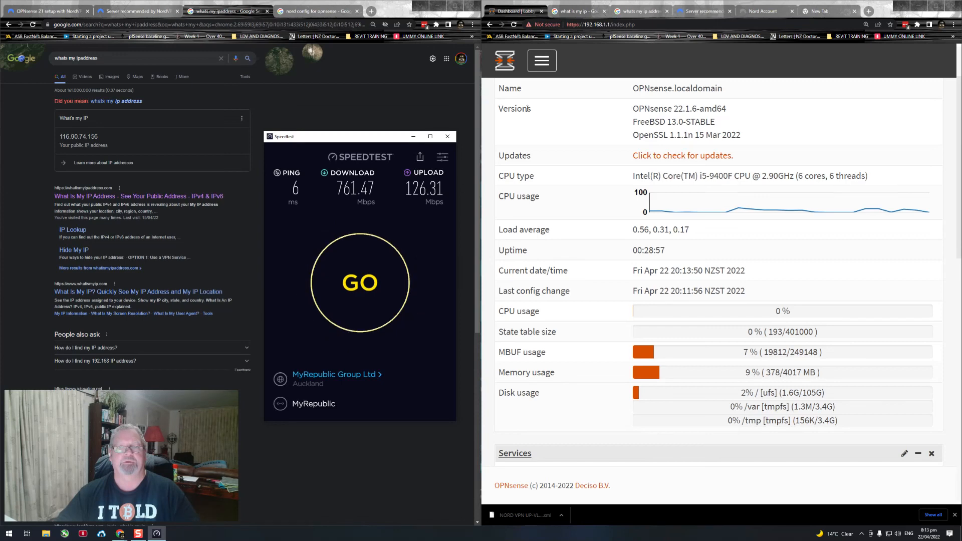
scroll(547, 260, down, 4)
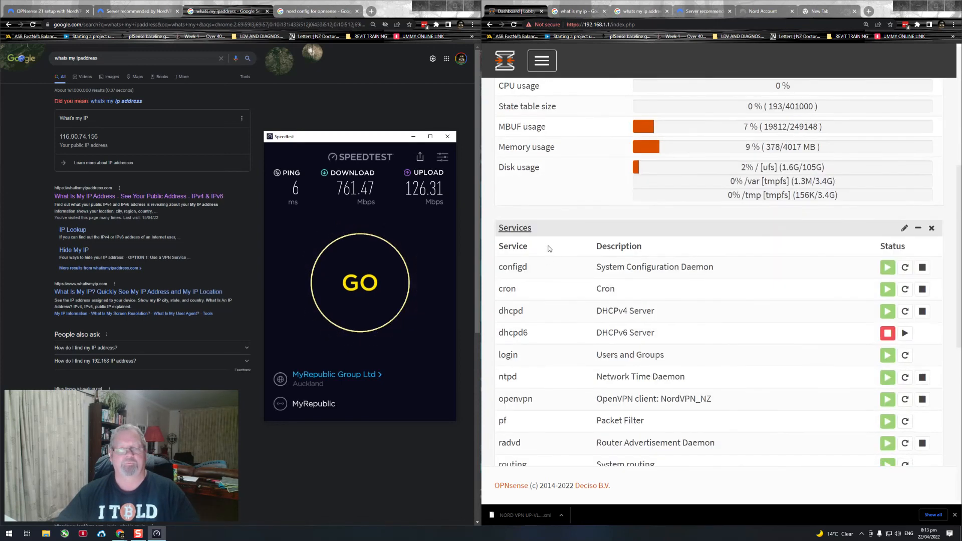
scroll(548, 252, up, 5)
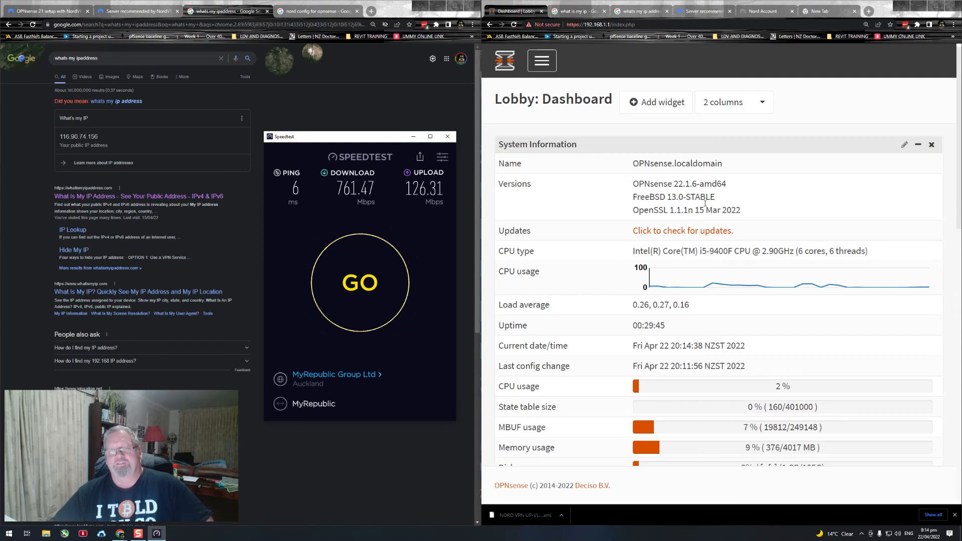
Step: Examine the FreeBSD entry among the versions in System Information, highlighting its text
drag(717, 200, 627, 199)
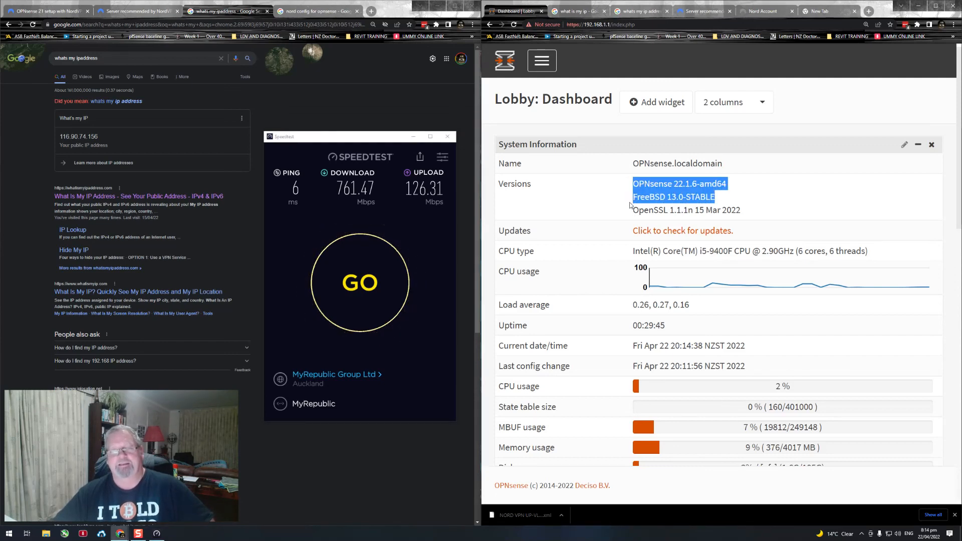
click(634, 198)
drag(635, 198, 716, 199)
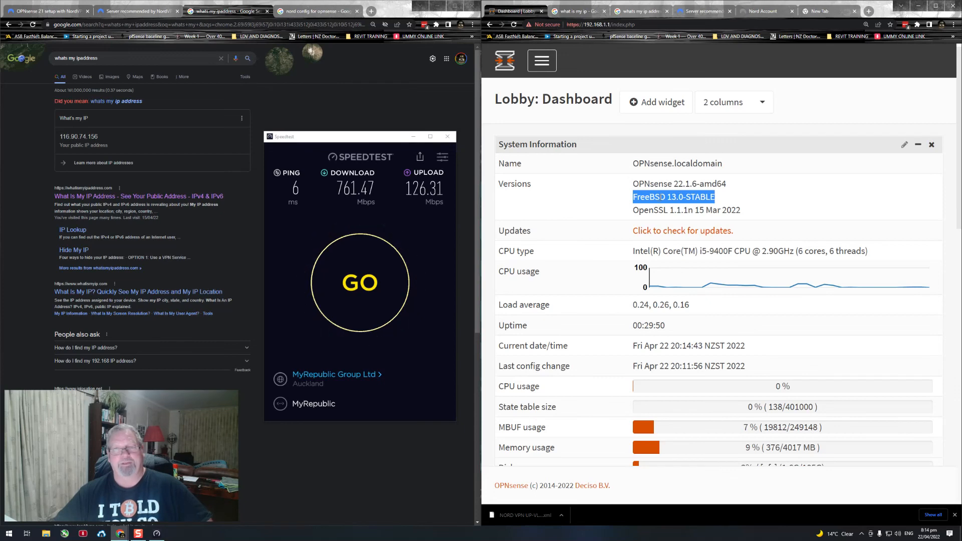
click(667, 196)
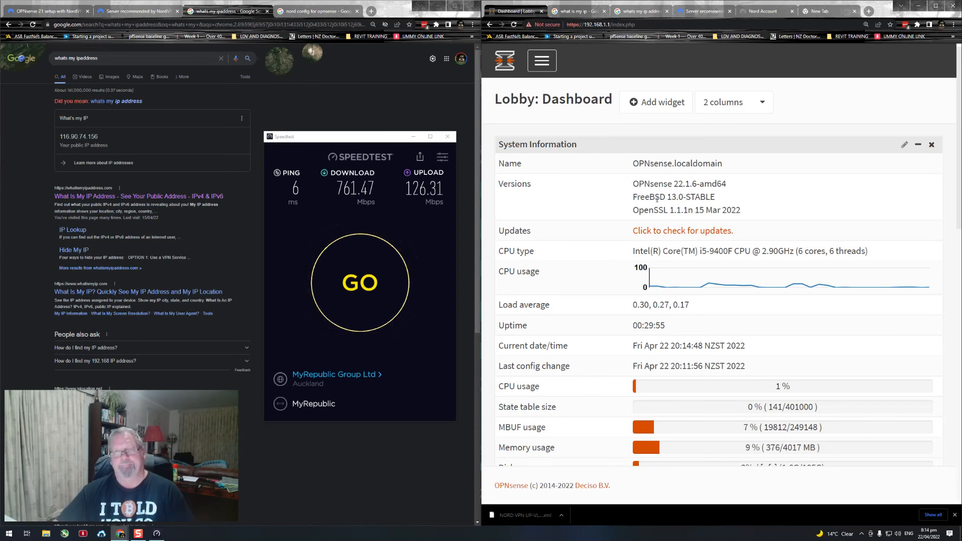
drag(633, 197, 656, 196)
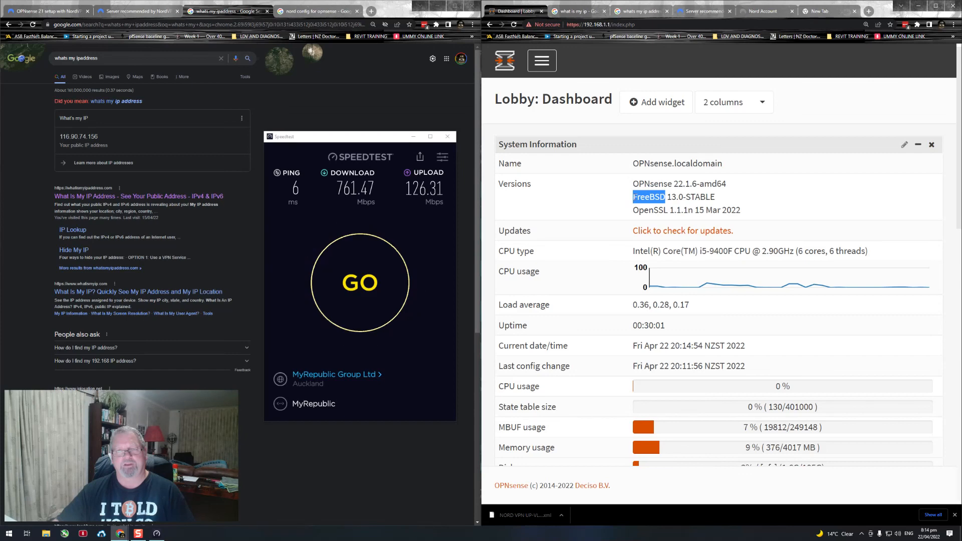
click(640, 197)
drag(654, 196, 665, 197)
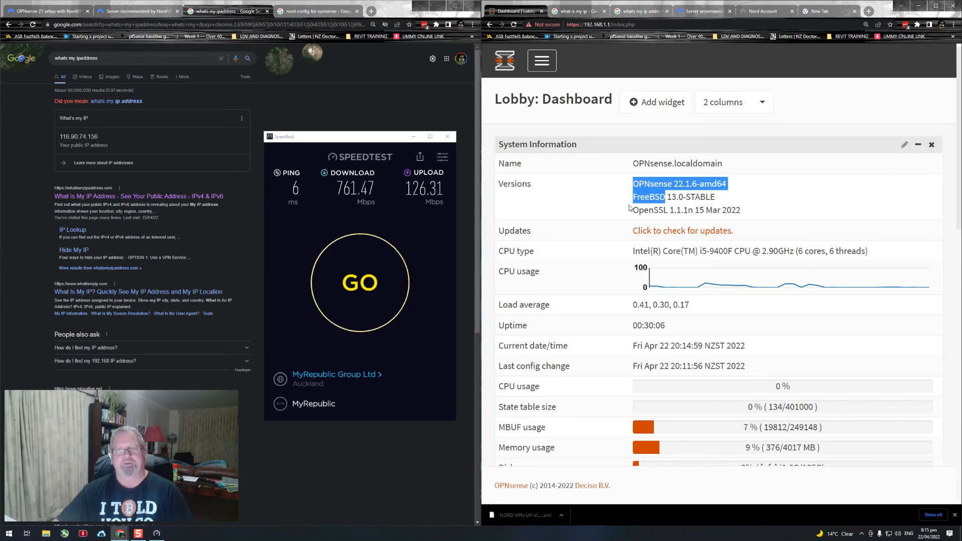
drag(642, 210, 681, 213)
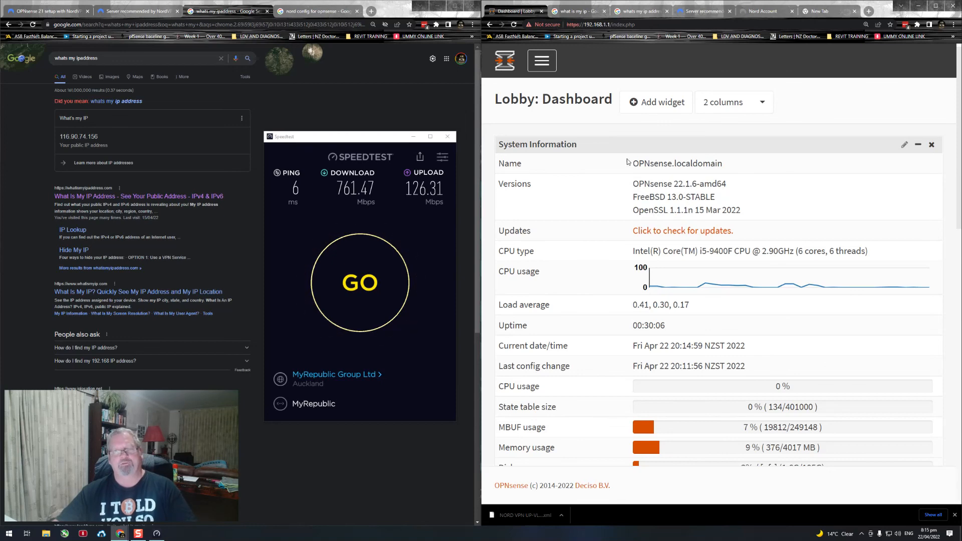